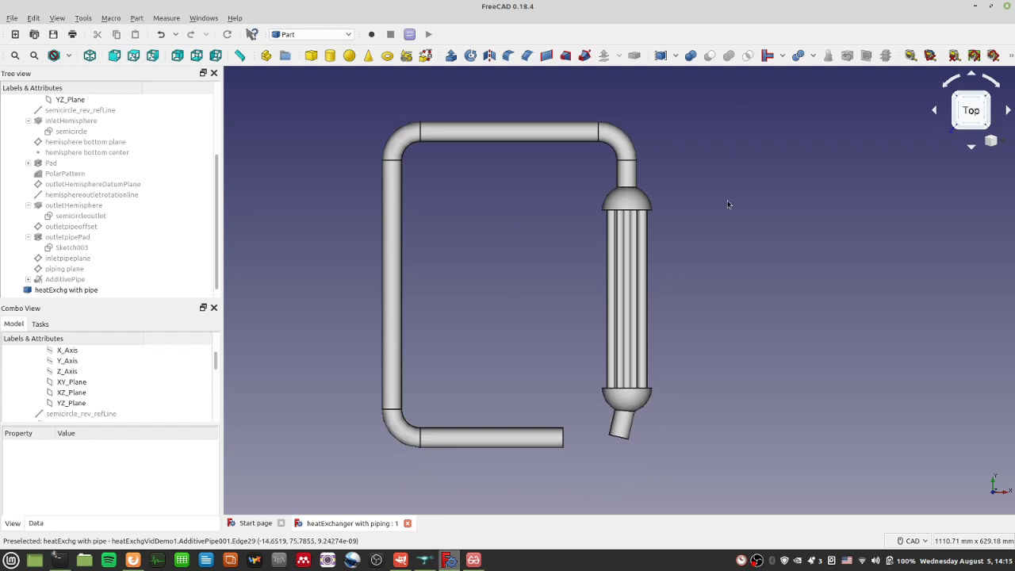
Step: Switch to SALOME, select Mesh_1 and examine its clipped cross-section around the hemisphere, angled pipe and tubes
{"action": "left_click", "coordinate": [424, 560]}
{"action": "scroll", "coordinate": [541, 317], "scroll_direction": "down", "scroll_amount": 5}
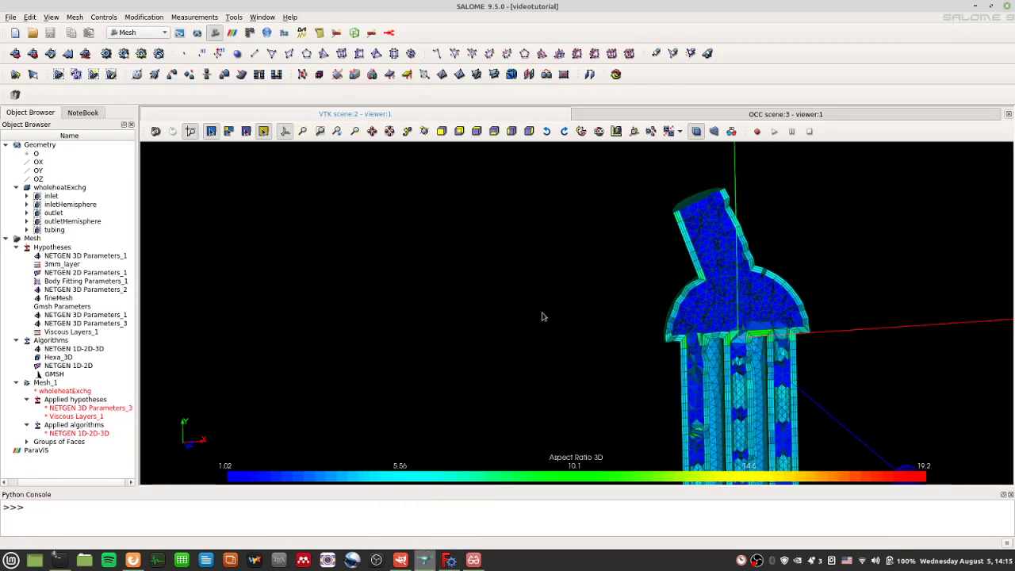
{"action": "scroll", "coordinate": [632, 346], "scroll_direction": "up", "scroll_amount": 5}
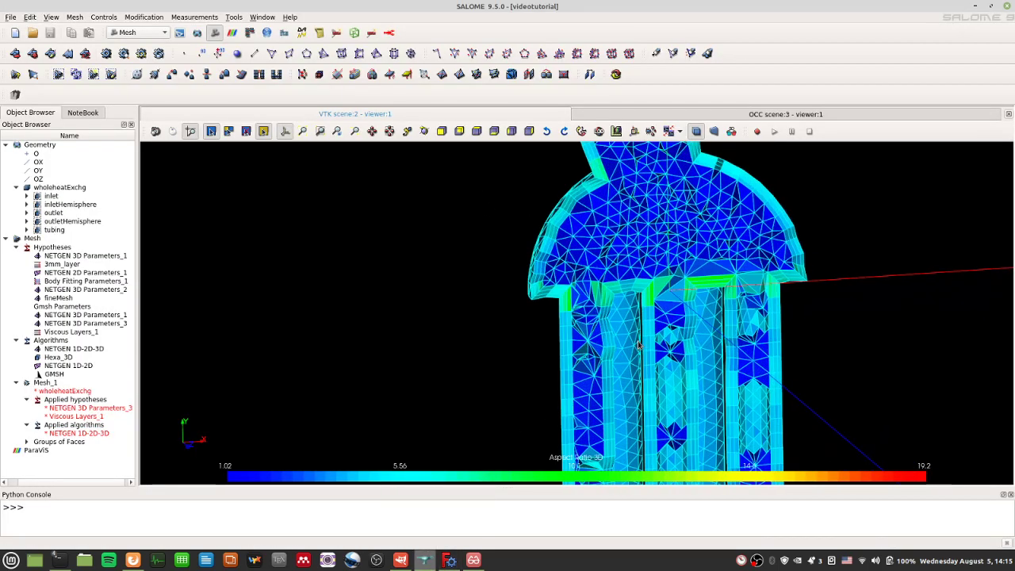
{"action": "scroll", "coordinate": [434, 286], "scroll_direction": "down", "scroll_amount": 4}
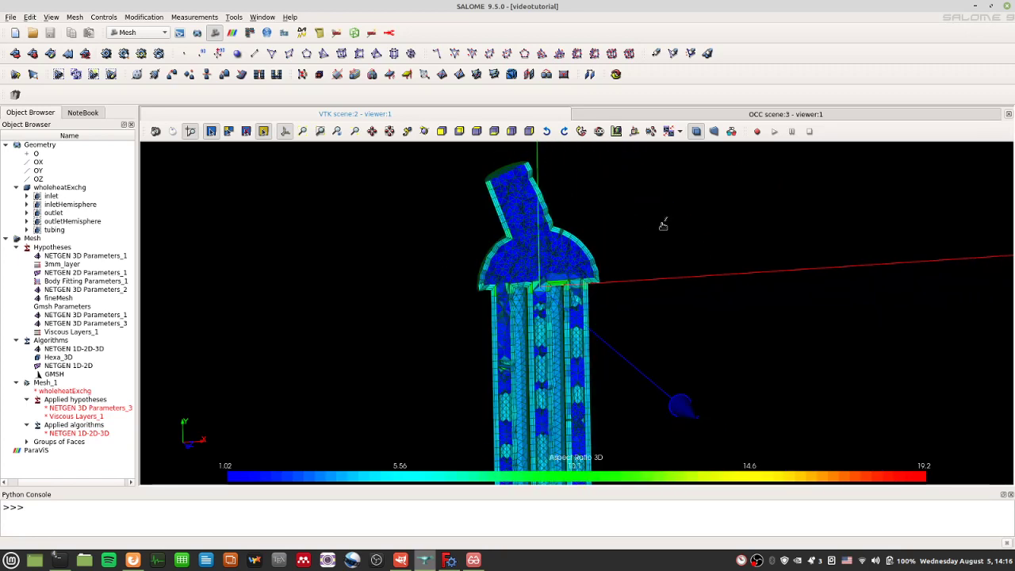
{"action": "scroll", "coordinate": [626, 222], "scroll_direction": "up", "scroll_amount": 2}
{"action": "scroll", "coordinate": [591, 218], "scroll_direction": "up", "scroll_amount": 3}
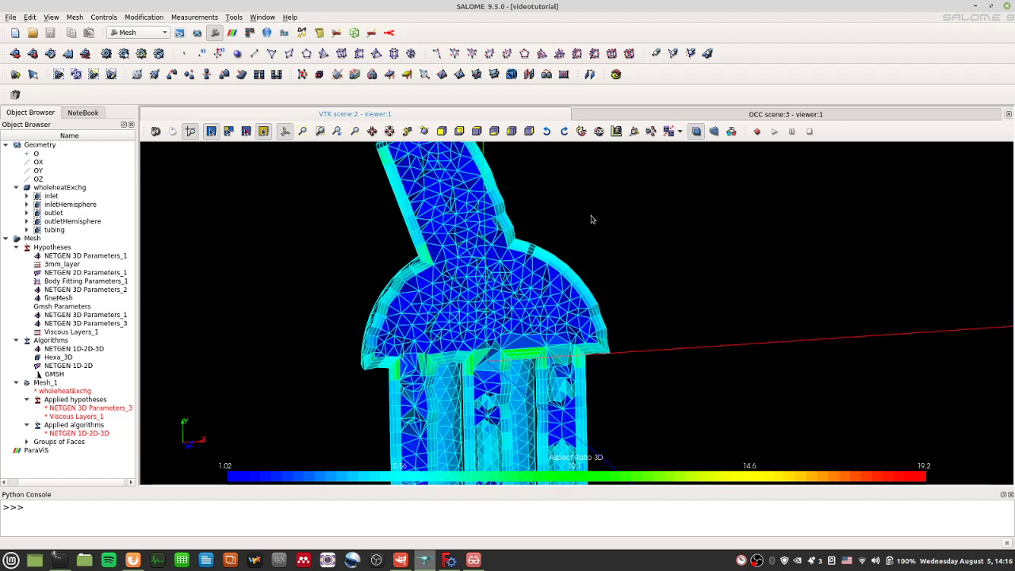
{"action": "scroll", "coordinate": [471, 393], "scroll_direction": "up", "scroll_amount": 3}
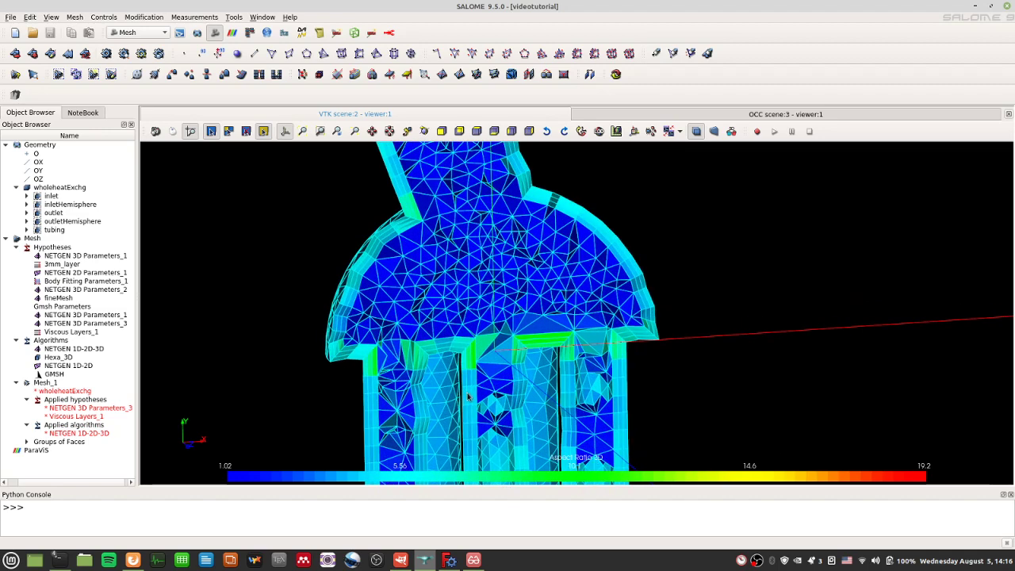
{"action": "left_click", "coordinate": [427, 305]}
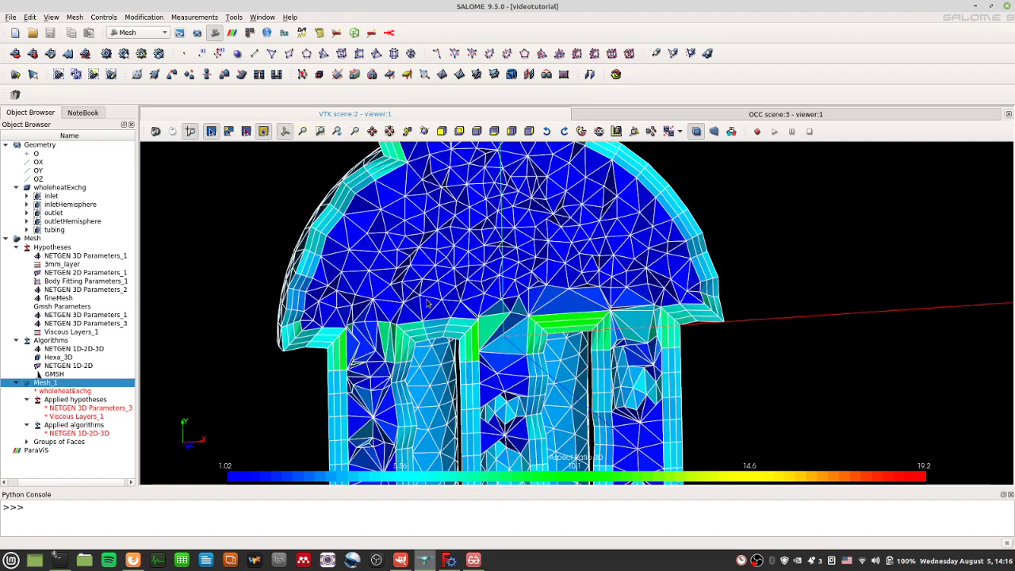
{"action": "right_click", "coordinate": [427, 282]}
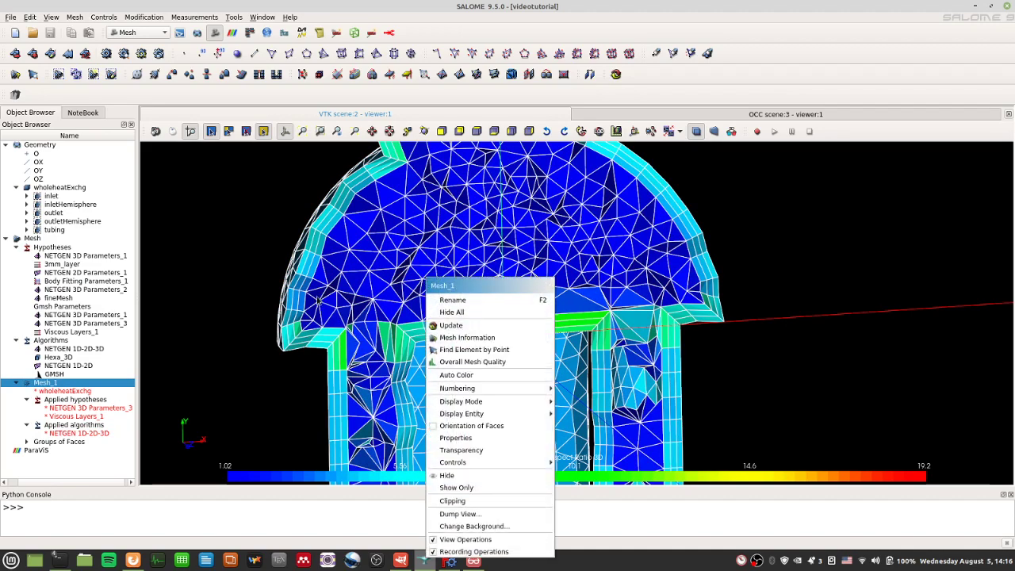
{"action": "key", "text": "Escape"}
{"action": "left_click_drag", "start_coordinate": [321, 283], "coordinate": [456, 283]}
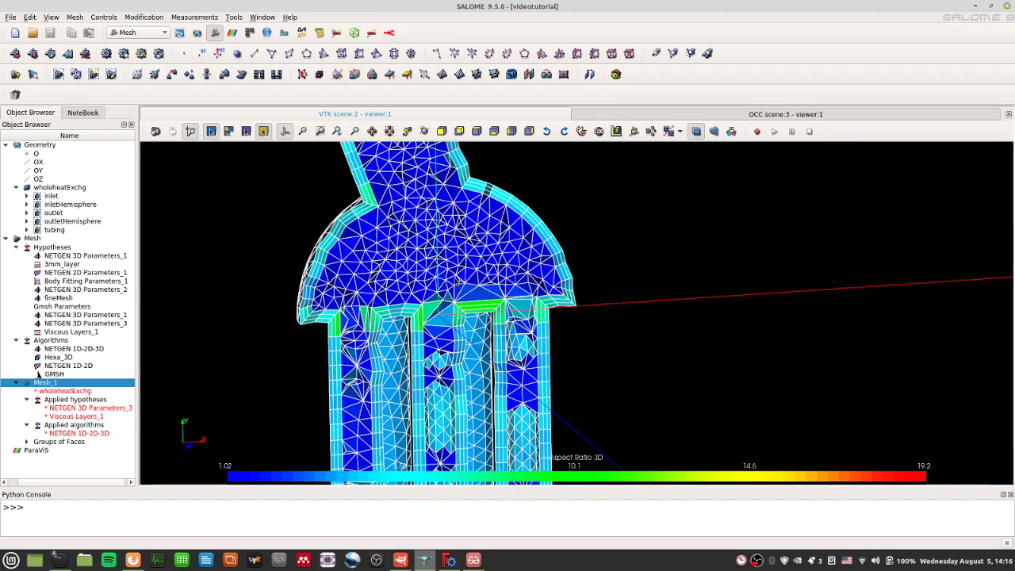
{"action": "left_click_drag", "start_coordinate": [575, 325], "coordinate": [646, 215]}
Step: Try to delete the existing clipping plane from Mesh_1
{"action": "right_click", "coordinate": [481, 253]}
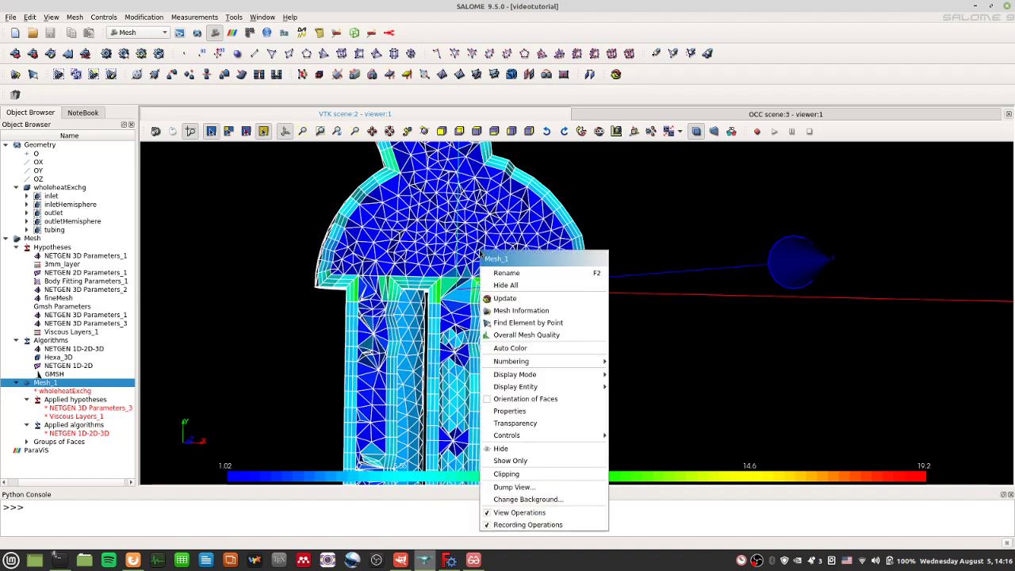
{"action": "left_click", "coordinate": [537, 474]}
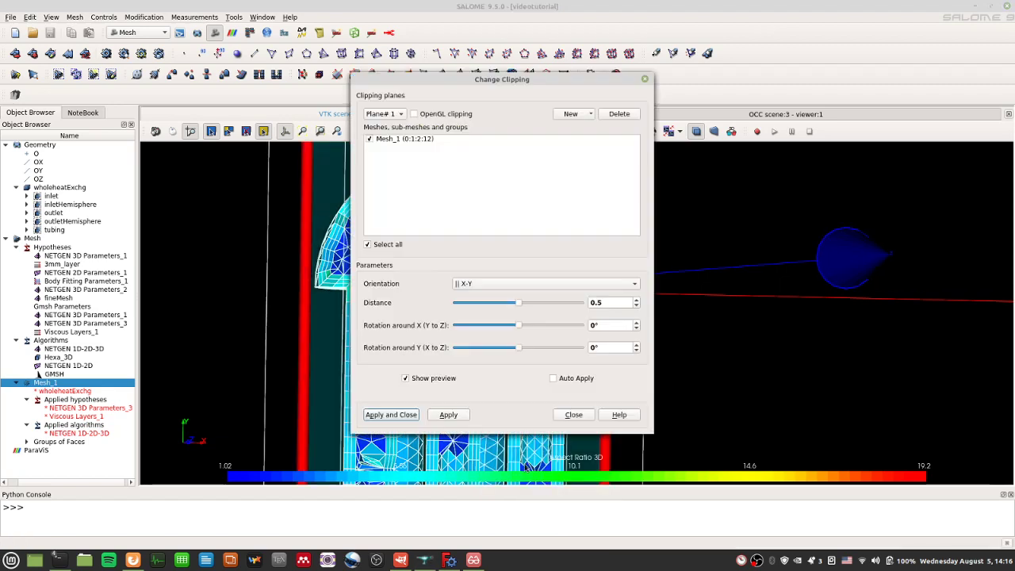
{"action": "left_click", "coordinate": [500, 146]}
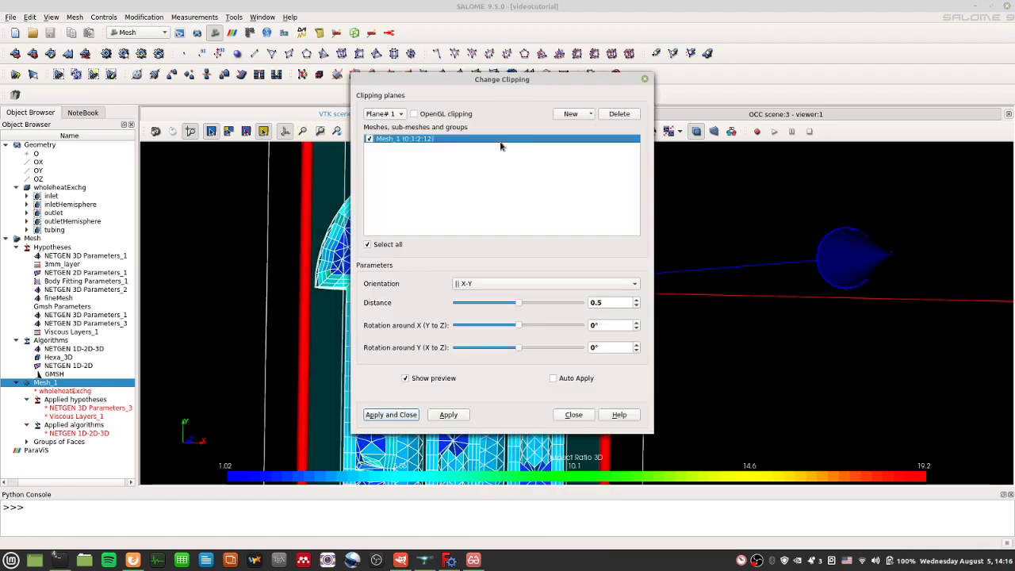
{"action": "left_click", "coordinate": [618, 115]}
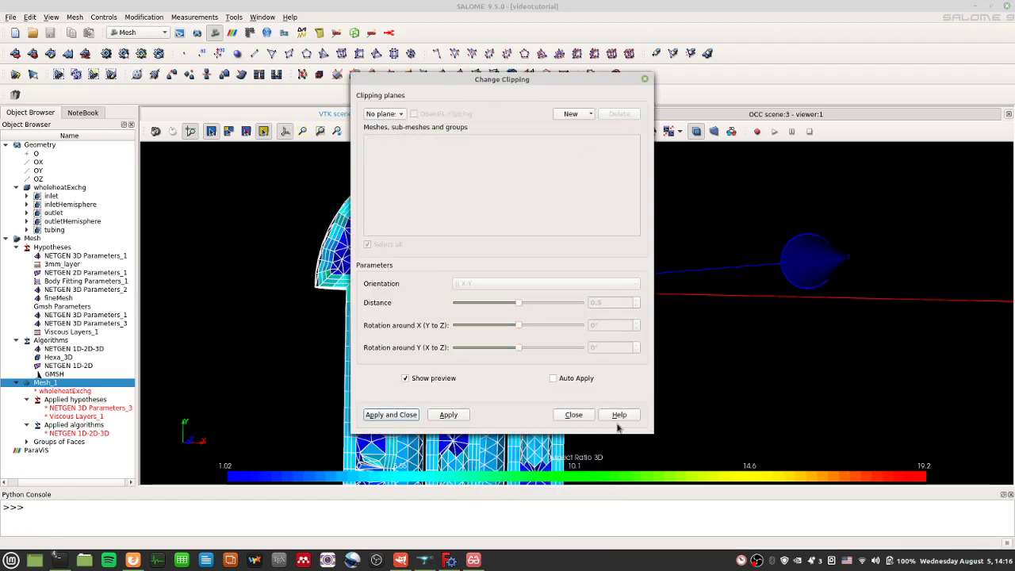
{"action": "left_click", "coordinate": [586, 414]}
Step: Delete clipping Plane# 1 from Mesh_1 and apply the change to restore the uncut mesh
{"action": "scroll", "coordinate": [583, 371], "scroll_direction": "down", "scroll_amount": 4}
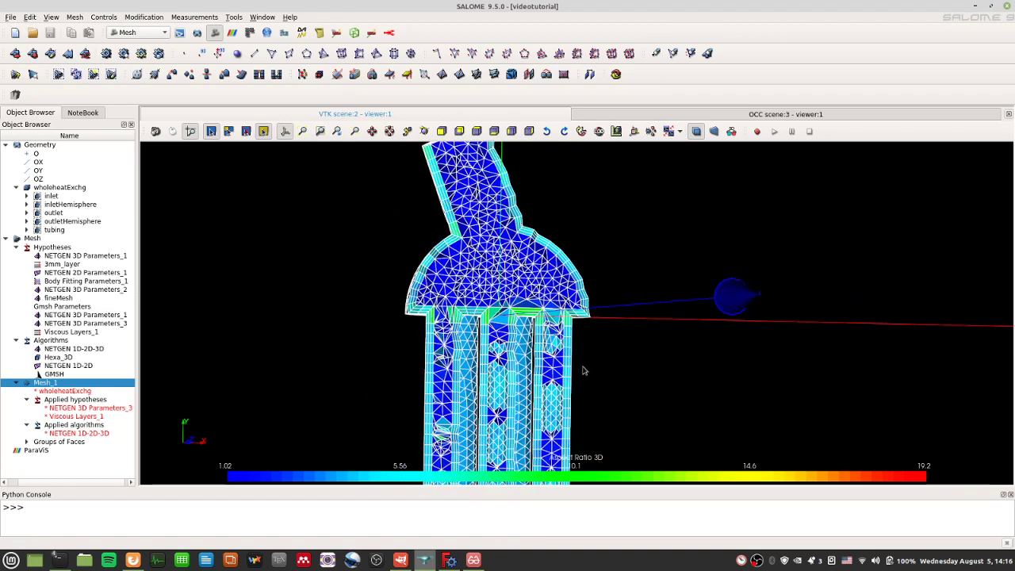
{"action": "right_click", "coordinate": [584, 220]}
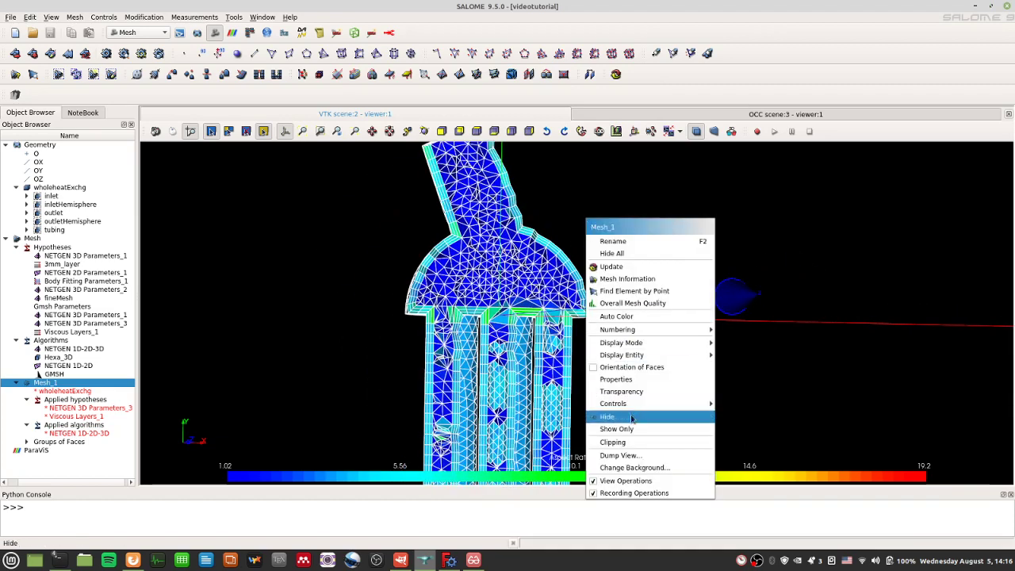
{"action": "left_click", "coordinate": [612, 442]}
{"action": "left_click", "coordinate": [488, 139]}
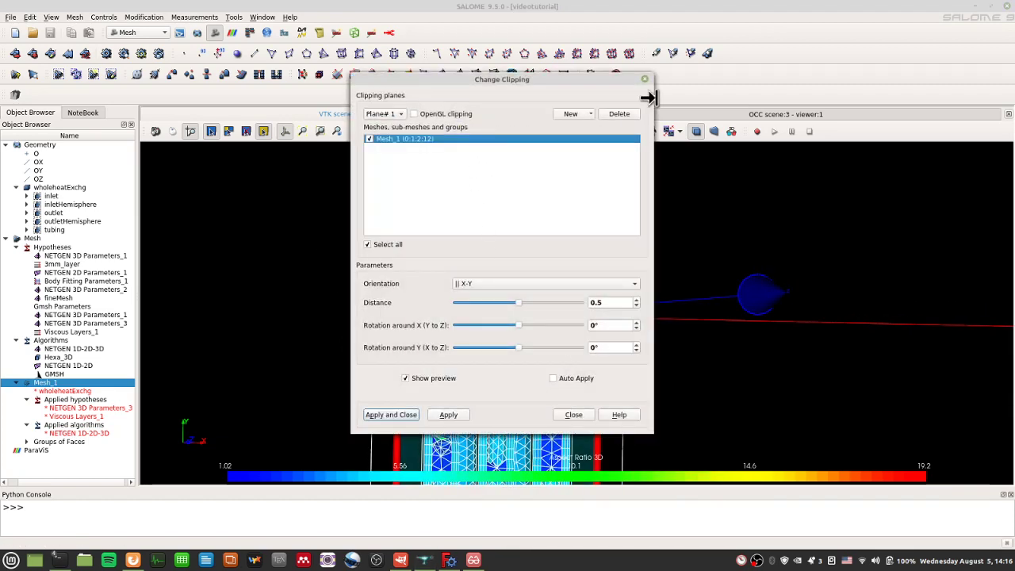
{"action": "left_click", "coordinate": [637, 114]}
{"action": "left_click", "coordinate": [448, 414]}
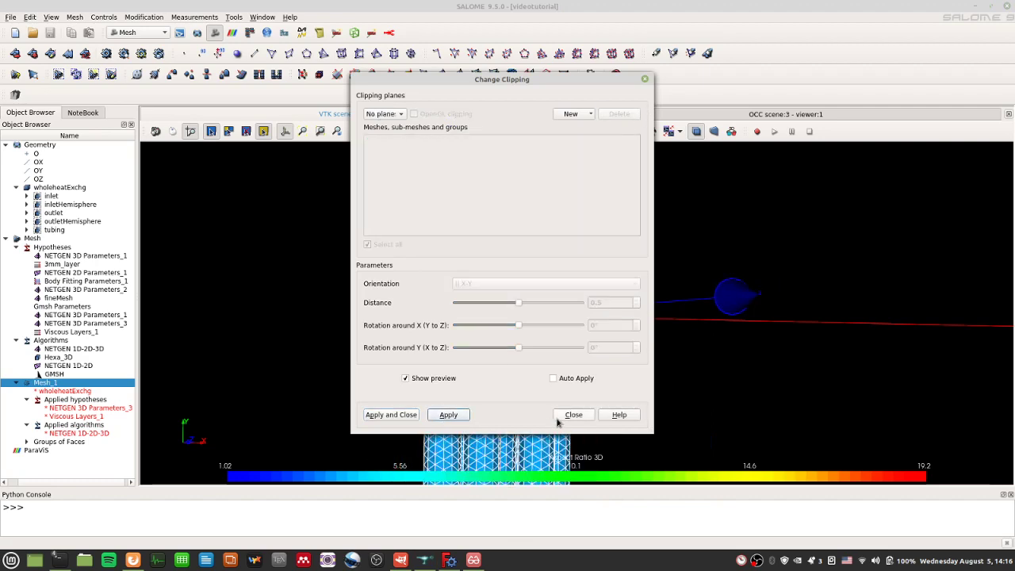
{"action": "left_click", "coordinate": [563, 414]}
Step: Add a new absolute clipping plane to Mesh_1
{"action": "right_click_drag", "start_coordinate": [588, 330], "coordinate": [582, 425], "text": "ctrl"}
{"action": "scroll", "coordinate": [583, 425], "scroll_direction": "down", "scroll_amount": 3}
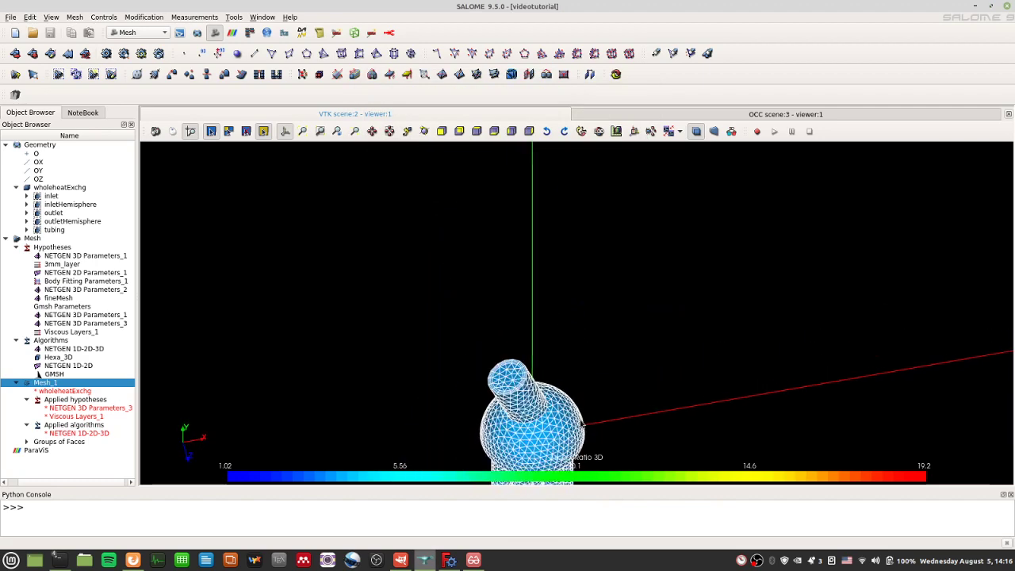
{"action": "scroll", "coordinate": [602, 412], "scroll_direction": "down", "scroll_amount": 1}
{"action": "right_click_drag", "start_coordinate": [611, 356], "coordinate": [546, 206], "text": "ctrl"}
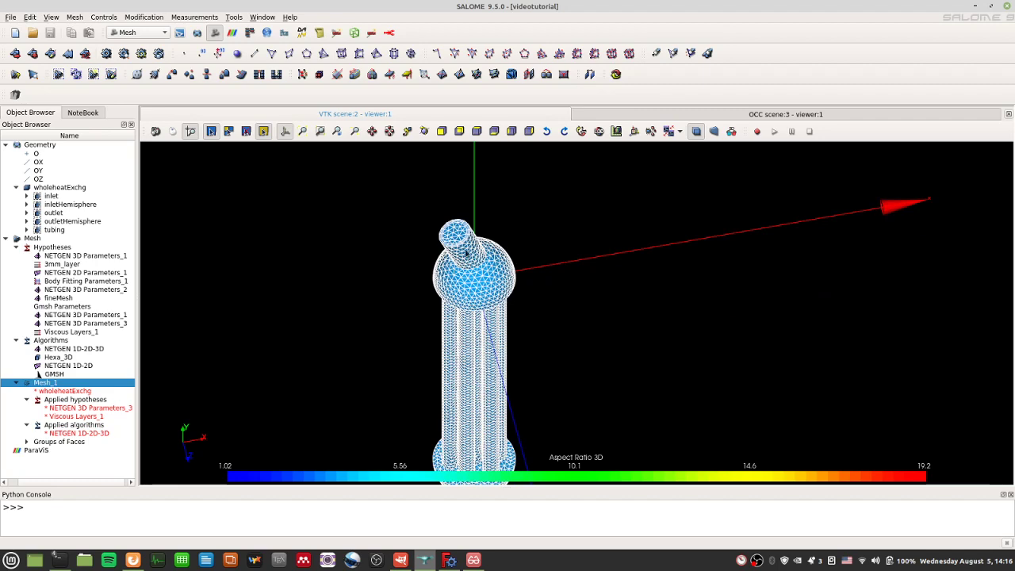
{"action": "scroll", "coordinate": [479, 266], "scroll_direction": "up", "scroll_amount": 1}
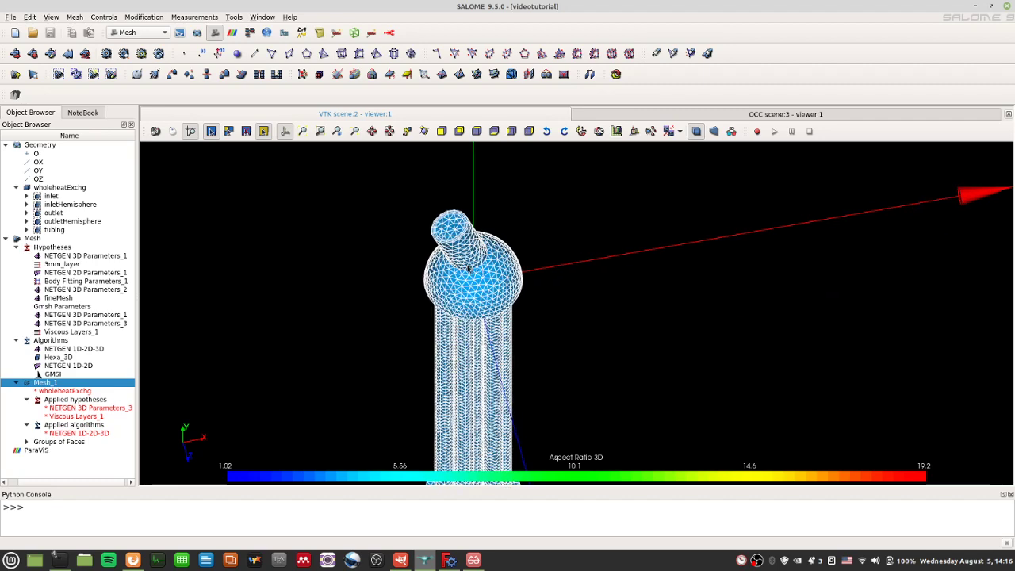
{"action": "right_click", "coordinate": [480, 257]}
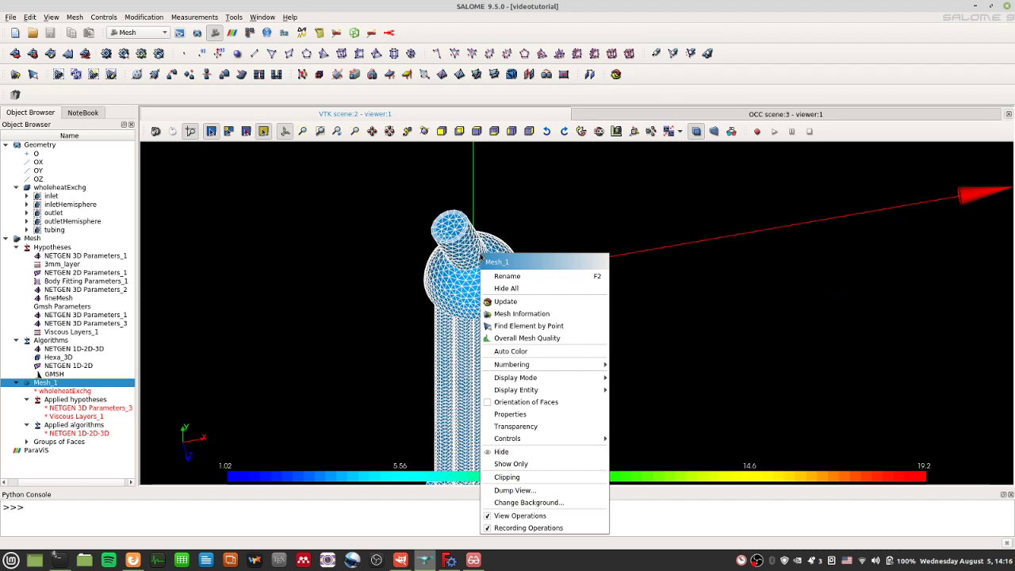
{"action": "left_click", "coordinate": [539, 478]}
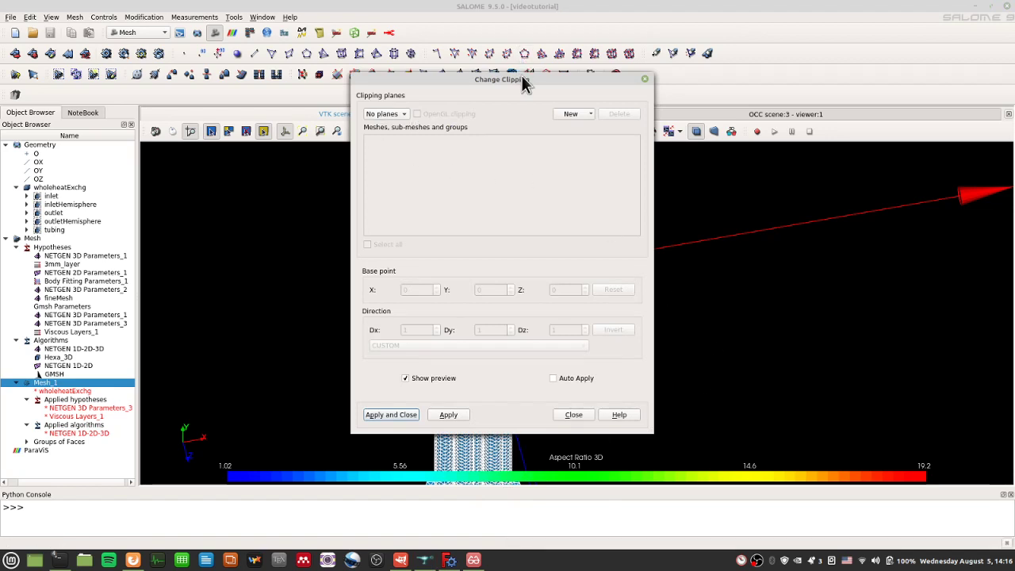
{"action": "left_click_drag", "start_coordinate": [521, 80], "coordinate": [493, 61]}
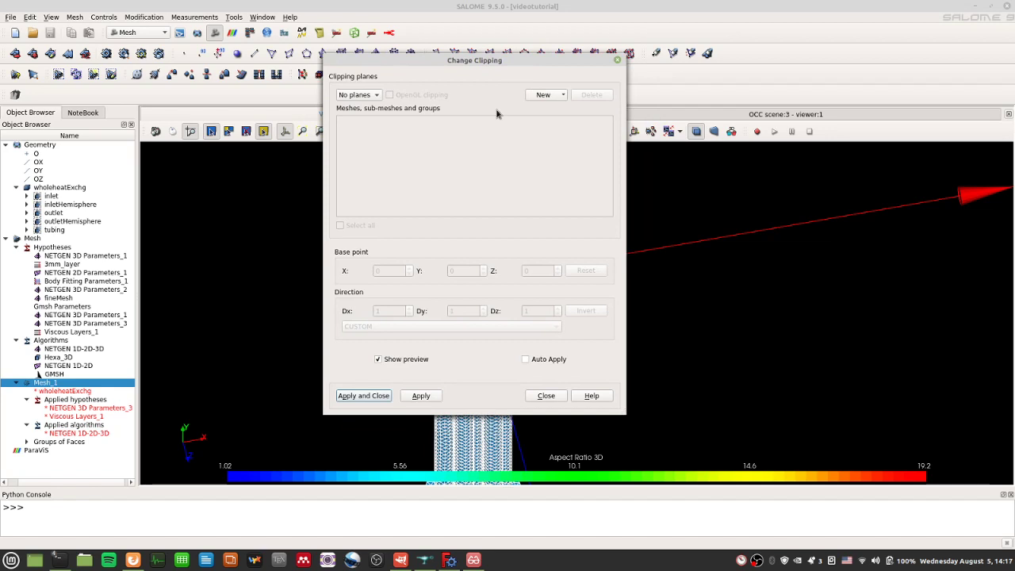
{"action": "left_click", "coordinate": [542, 96]}
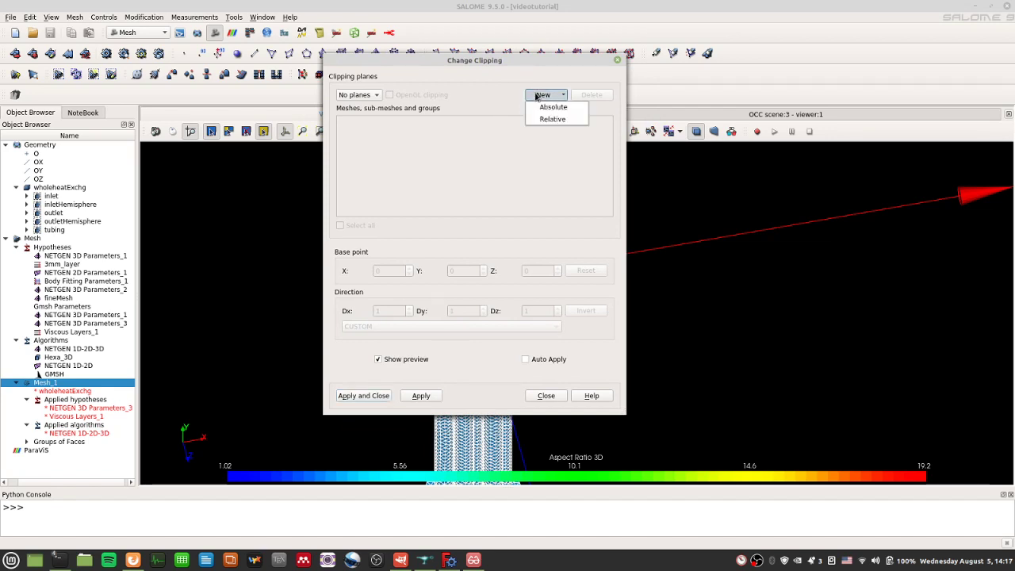
{"action": "left_click", "coordinate": [550, 107]}
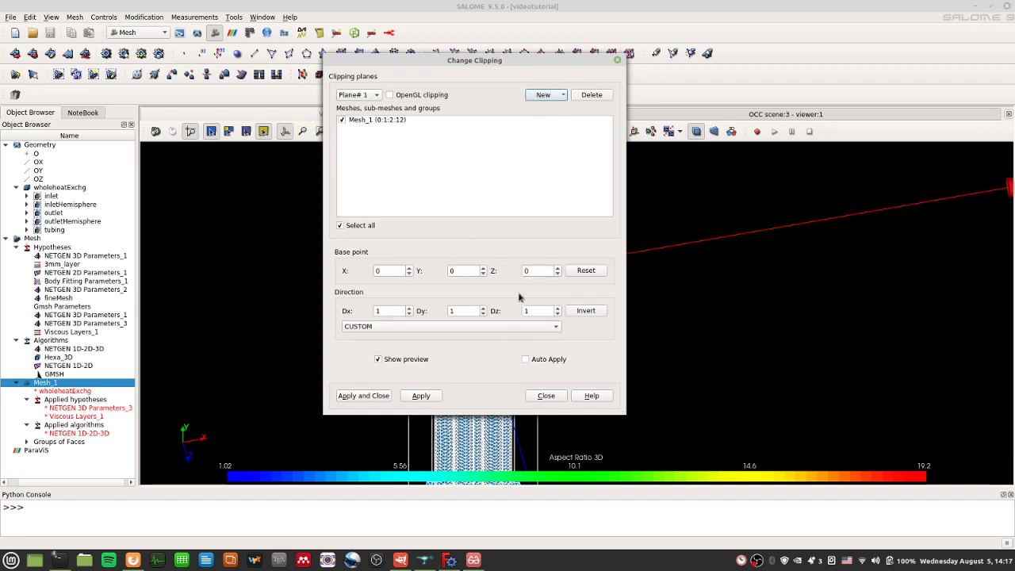
Step: Enable automatic application of clipping changes, apply the plane, and move the clipping dialog clear of the mesh
{"action": "left_click", "coordinate": [525, 360]}
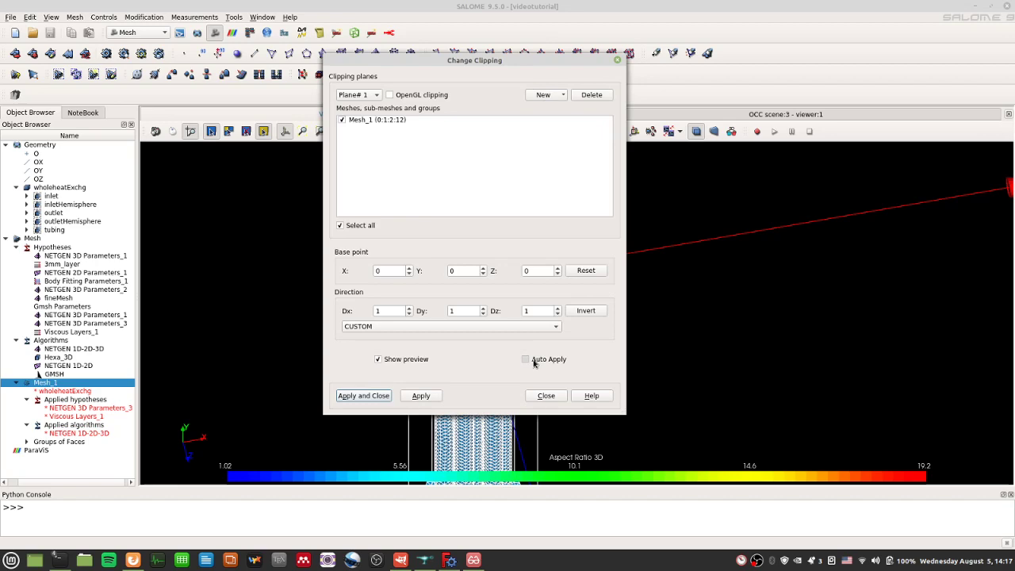
{"action": "left_click", "coordinate": [425, 396]}
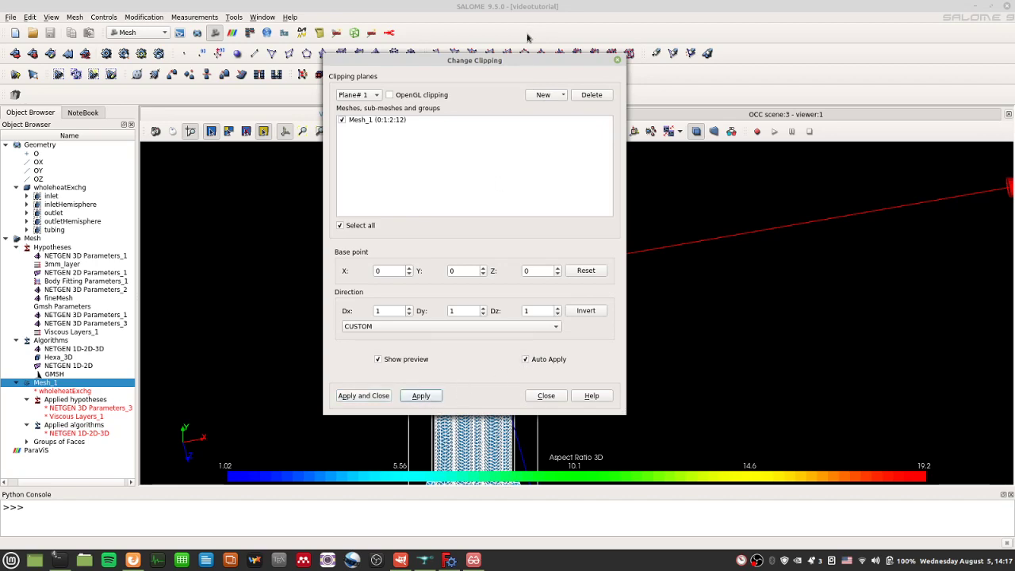
{"action": "left_click_drag", "start_coordinate": [505, 61], "coordinate": [778, 23]}
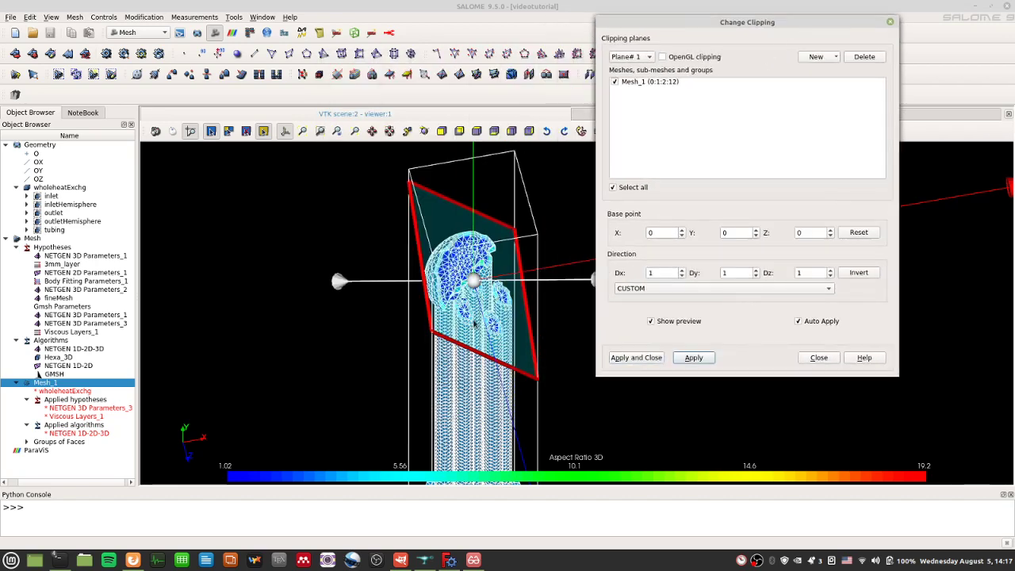
Step: Set the clipping plane's direction to ||X-Y
{"action": "left_click", "coordinate": [757, 288]}
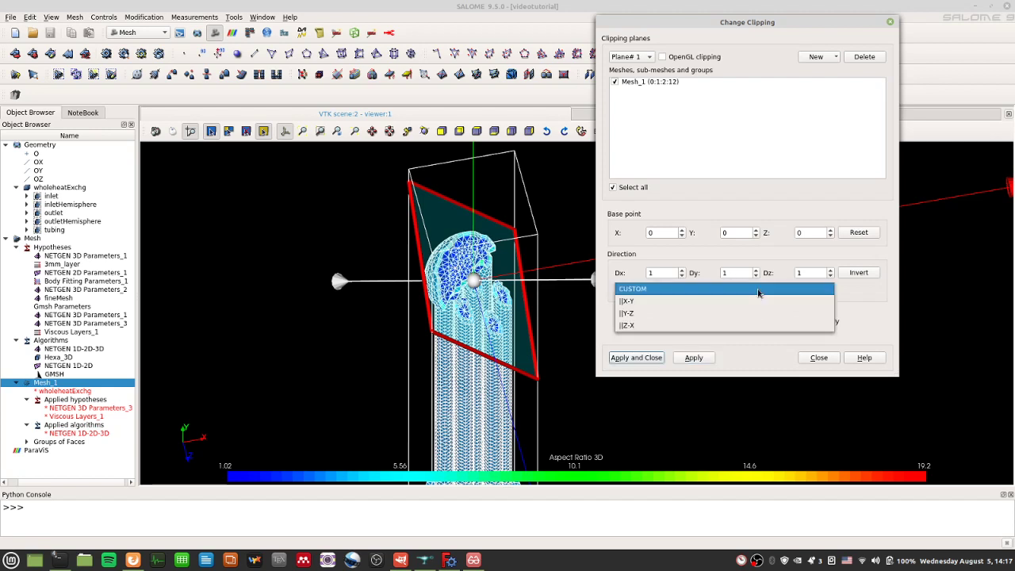
{"action": "left_click", "coordinate": [759, 300]}
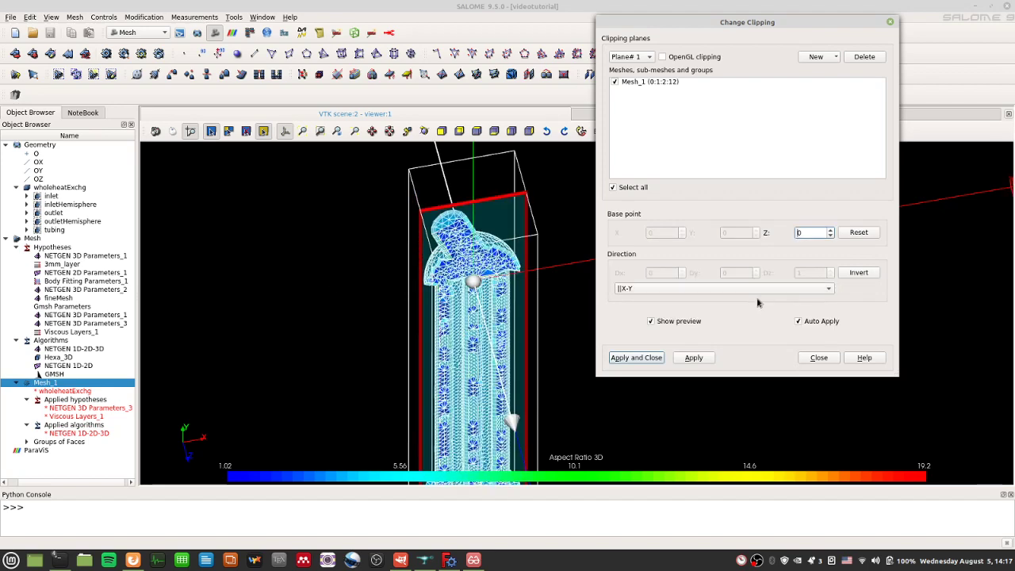
{"action": "left_click", "coordinate": [737, 289]}
{"action": "left_click", "coordinate": [734, 300]}
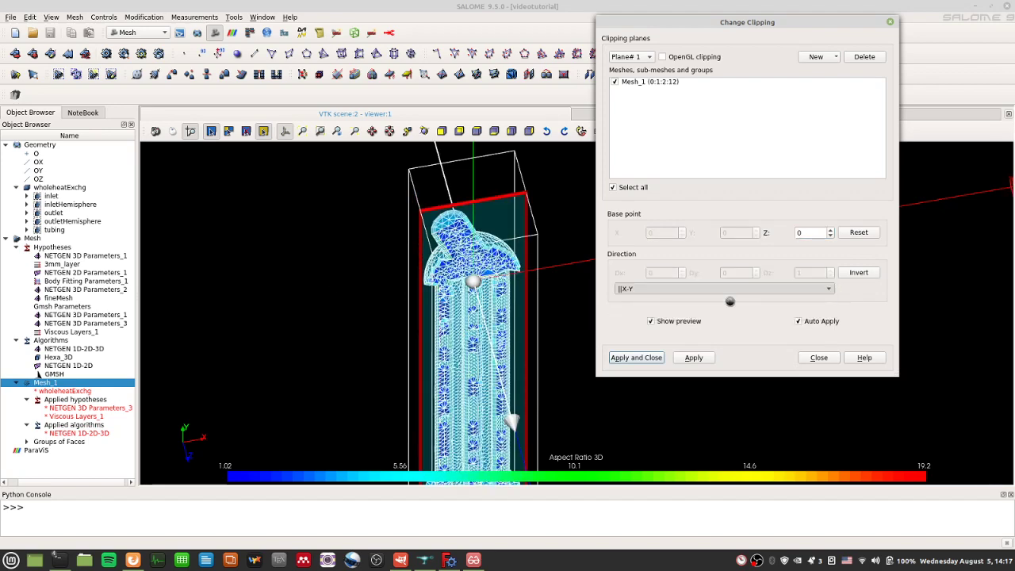
{"action": "left_click", "coordinate": [733, 295]}
{"action": "left_click", "coordinate": [718, 278]}
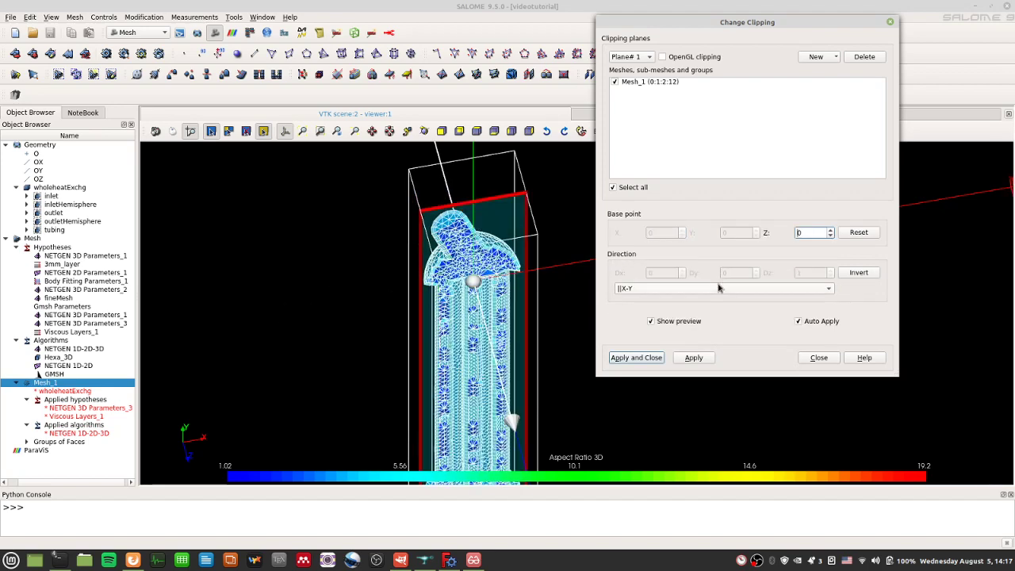
Step: Try the ||Z-X direction for the clipping plane and return it to ||X-Y
{"action": "left_click", "coordinate": [717, 287]}
{"action": "left_click", "coordinate": [707, 311]}
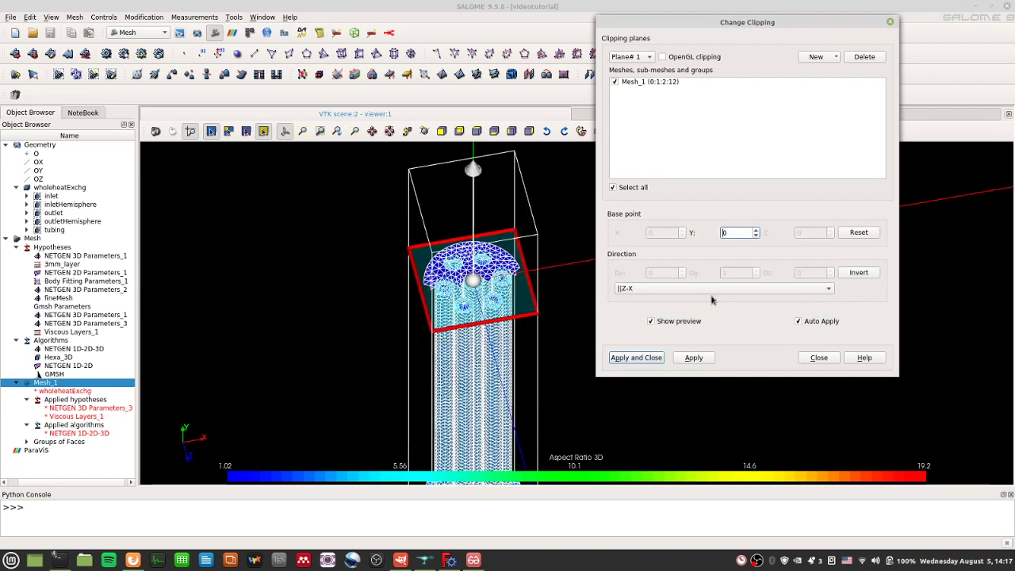
{"action": "left_click", "coordinate": [716, 290]}
{"action": "left_click", "coordinate": [716, 275]}
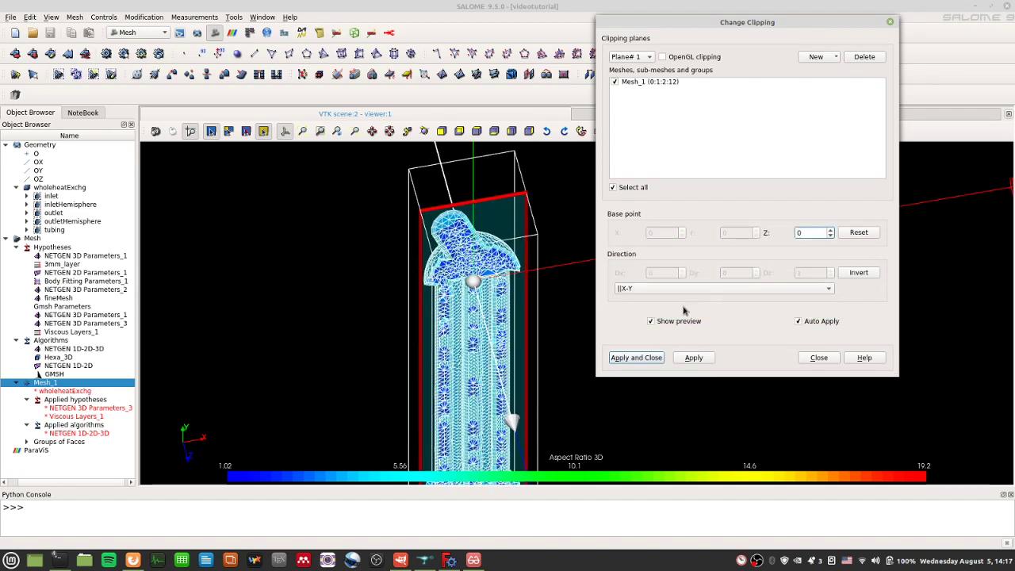
Step: Change the clipping plane's direction to CUSTOM and set its Dy component to 1
{"action": "left_click", "coordinate": [789, 289]}
{"action": "left_click", "coordinate": [758, 277]}
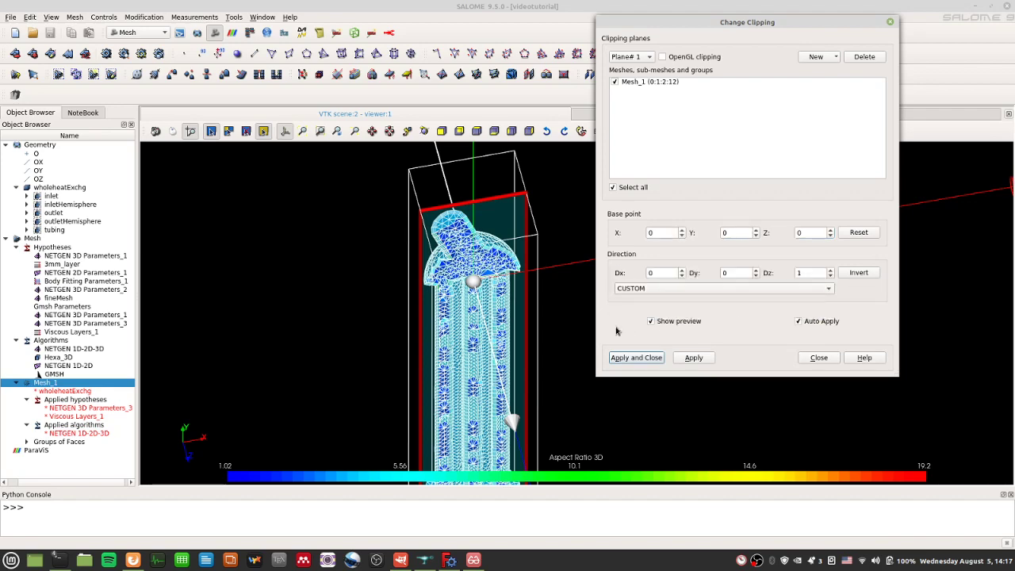
{"action": "left_click", "coordinate": [723, 273]}
{"action": "type", "text": "1"}
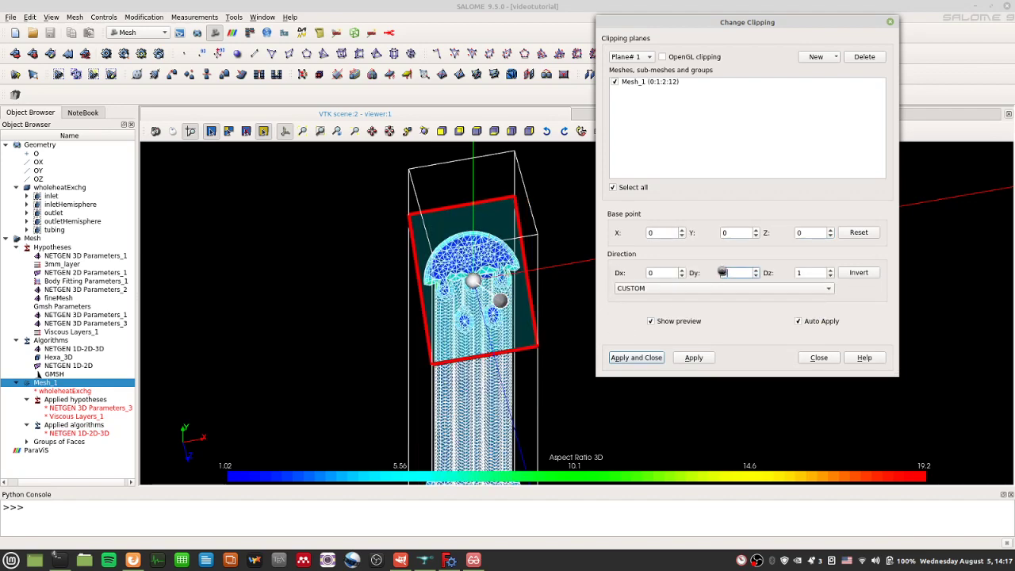
Step: Apply the custom clipping plane to the mesh and close the clipping dialog
{"action": "key", "text": "Return"}
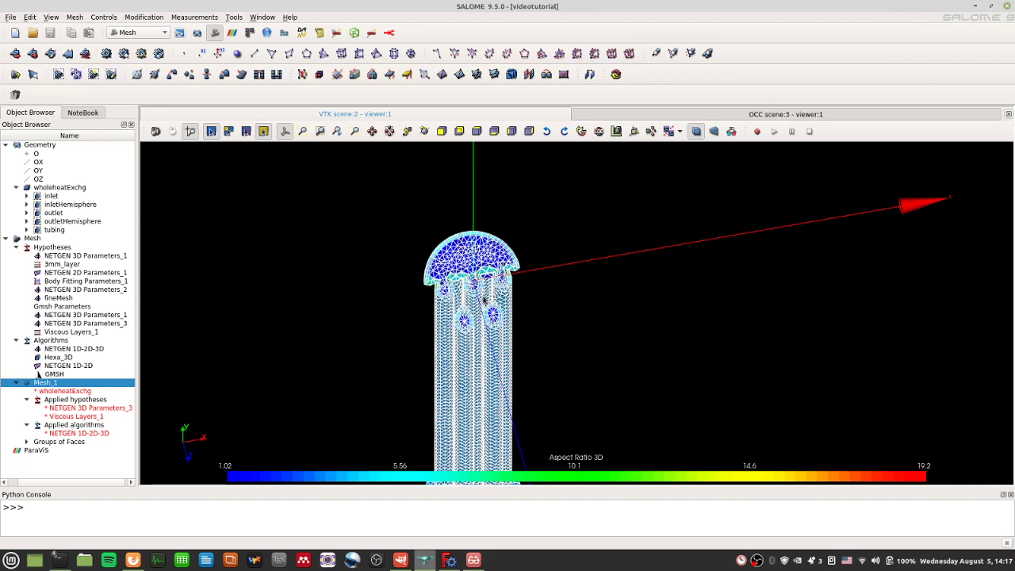
{"action": "scroll", "coordinate": [545, 339], "scroll_direction": "up", "scroll_amount": 5}
{"action": "right_click", "coordinate": [600, 265]}
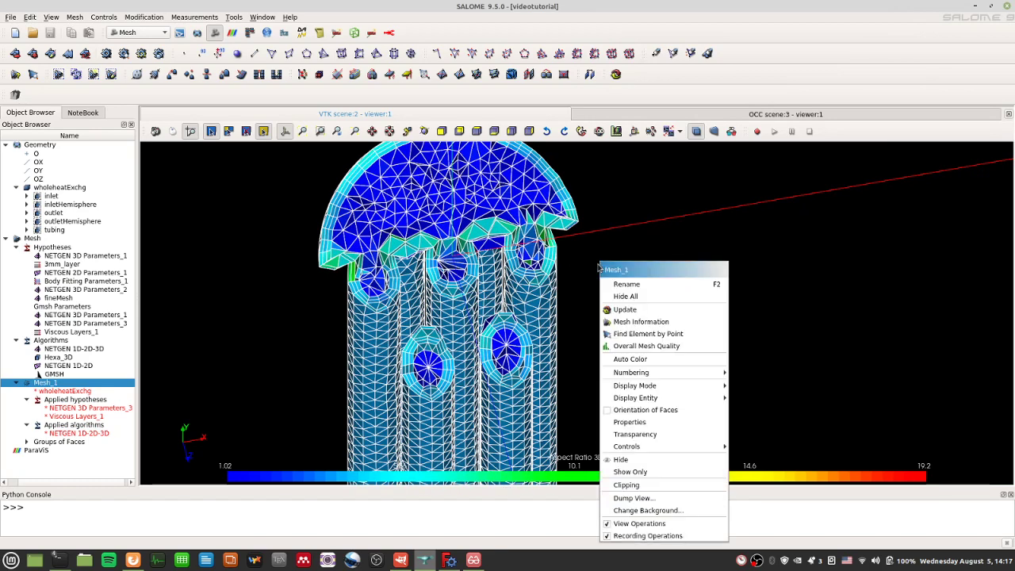
{"action": "left_click", "coordinate": [638, 485]}
{"action": "left_click", "coordinate": [474, 140]}
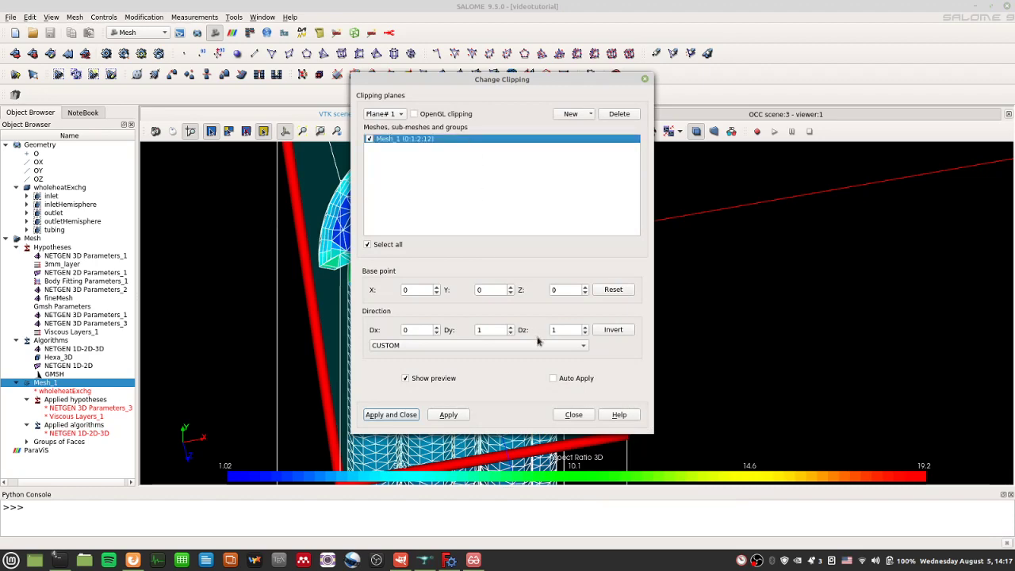
{"action": "left_click", "coordinate": [469, 345]}
{"action": "left_click", "coordinate": [471, 369]}
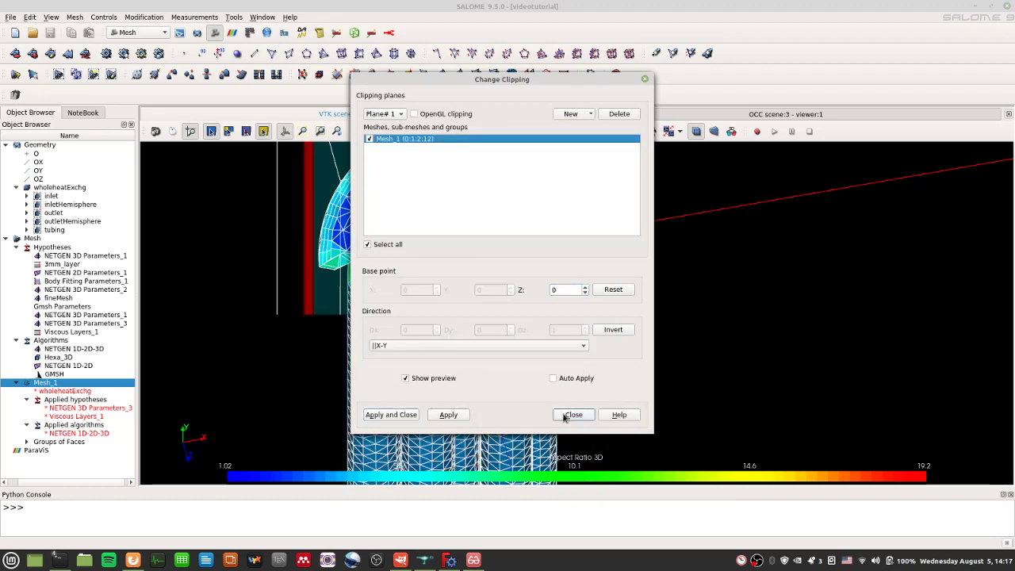
{"action": "left_click", "coordinate": [573, 414]}
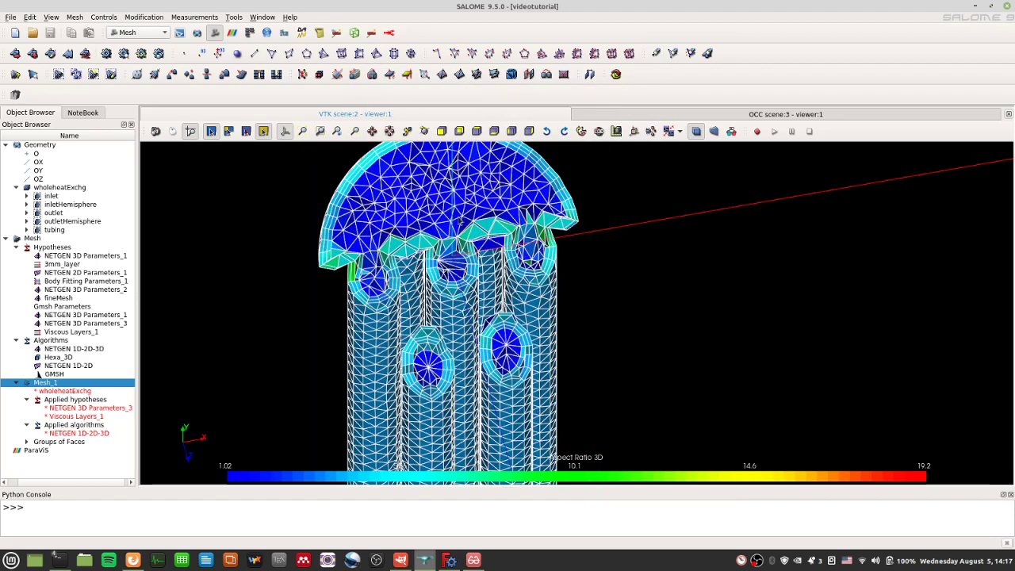
Step: Reopen clipping for Mesh_1, set the plane's direction to ||X-Y, apply it and close the dialog
{"action": "right_click", "coordinate": [457, 204]}
{"action": "left_click", "coordinate": [508, 431]}
{"action": "left_click", "coordinate": [485, 346]}
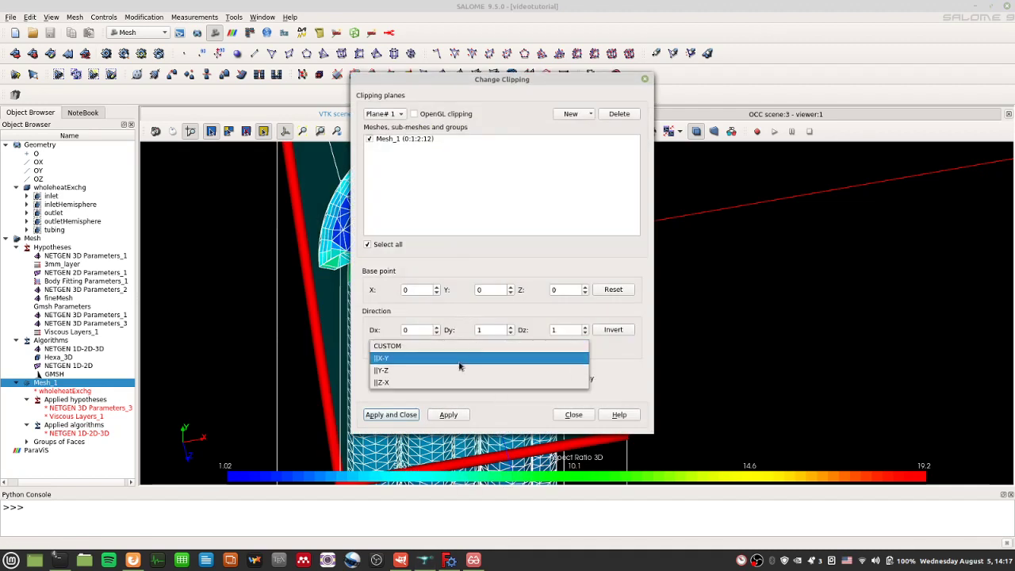
{"action": "left_click", "coordinate": [459, 358]}
{"action": "left_click", "coordinate": [449, 414]}
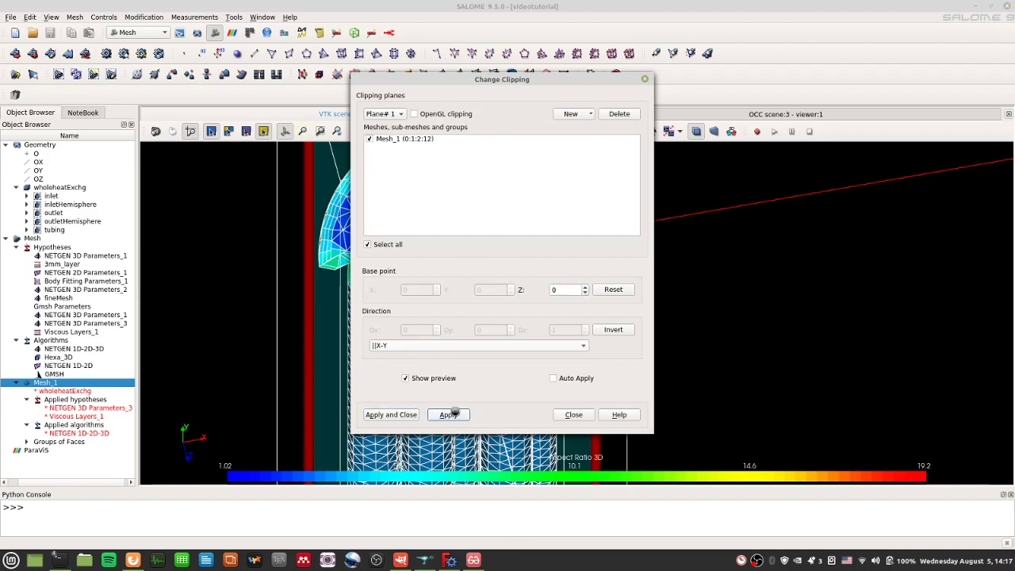
{"action": "left_click", "coordinate": [574, 414]}
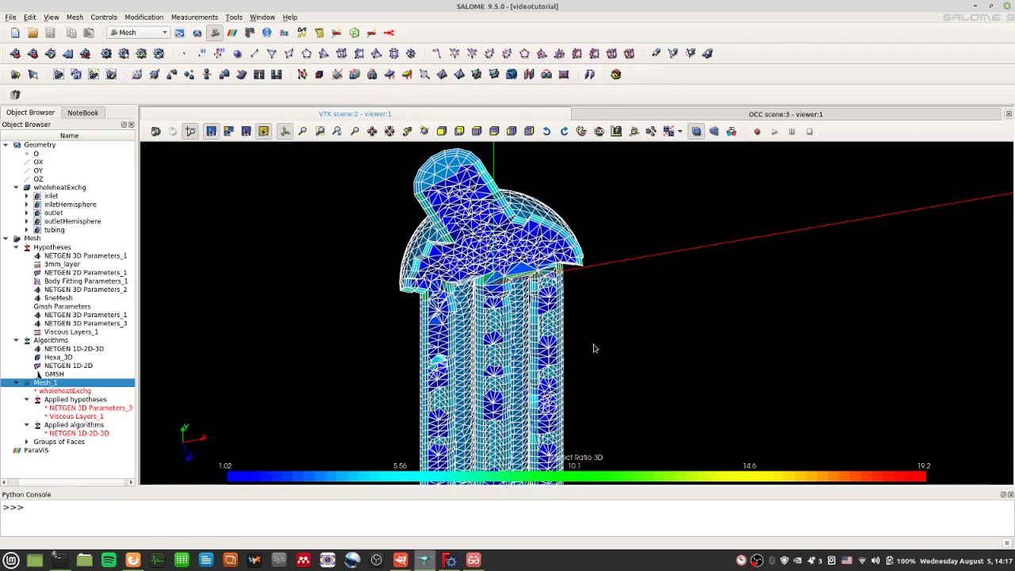
Step: Examine the clipped mesh's interior cells and wall layers in the inlet pipe, hemisphere and tubes from several angles
{"action": "left_click_drag", "start_coordinate": [592, 313], "coordinate": [382, 315]}
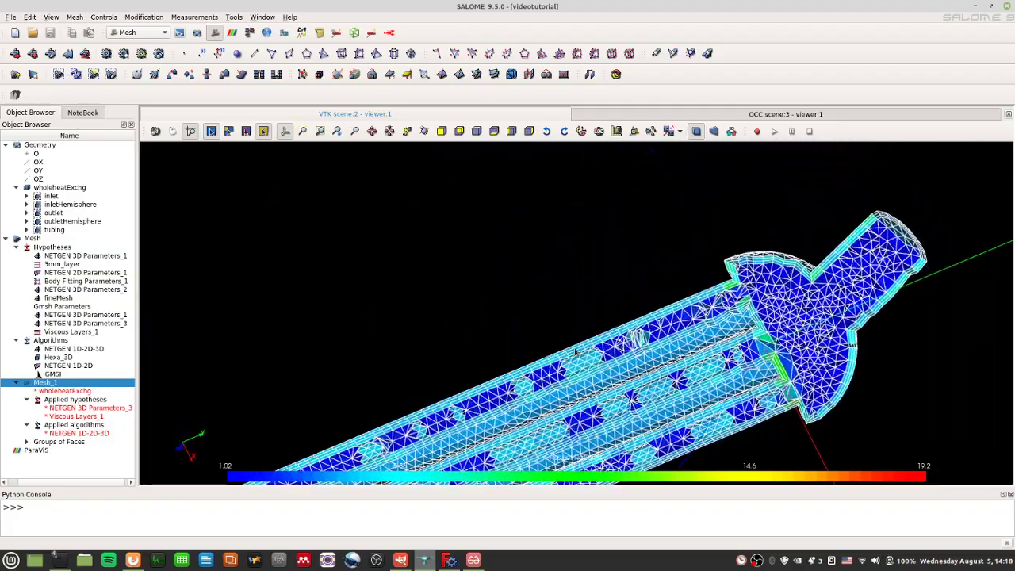
{"action": "scroll", "coordinate": [382, 315], "scroll_direction": "up", "scroll_amount": 5}
{"action": "scroll", "coordinate": [677, 300], "scroll_direction": "down", "scroll_amount": 5}
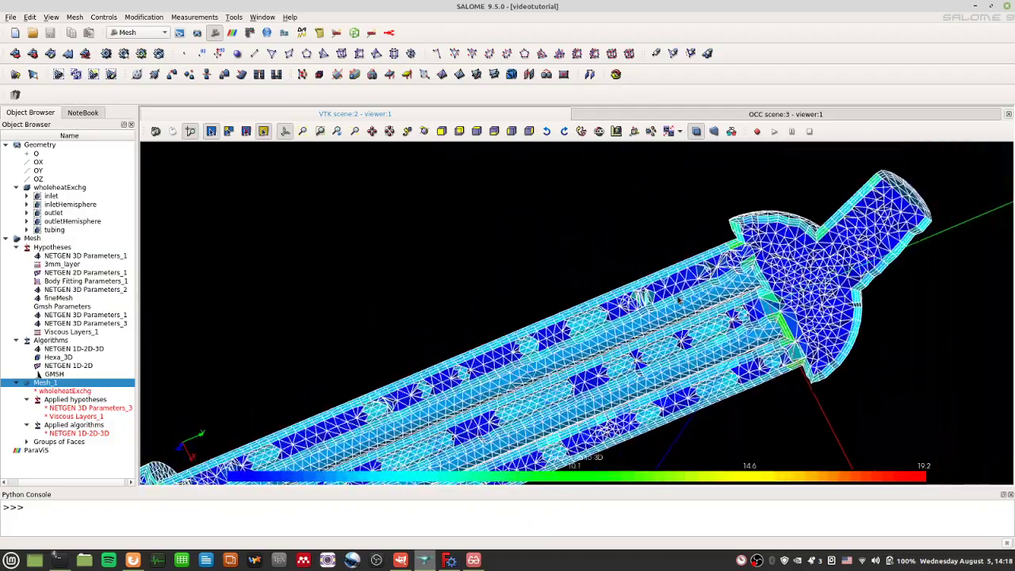
{"action": "right_click_drag", "start_coordinate": [958, 267], "coordinate": [862, 294], "text": "ctrl"}
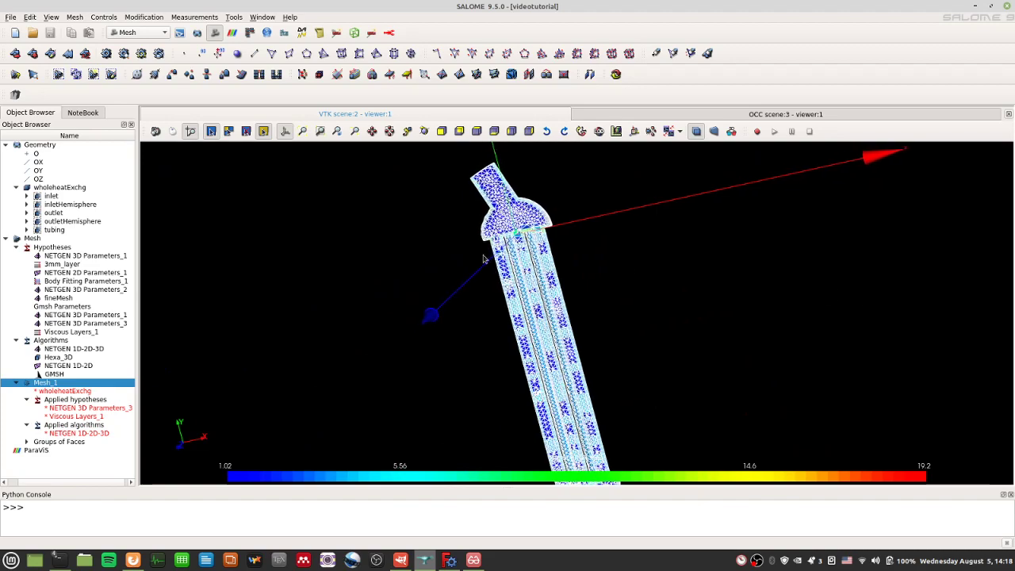
{"action": "scroll", "coordinate": [547, 260], "scroll_direction": "up", "scroll_amount": 6}
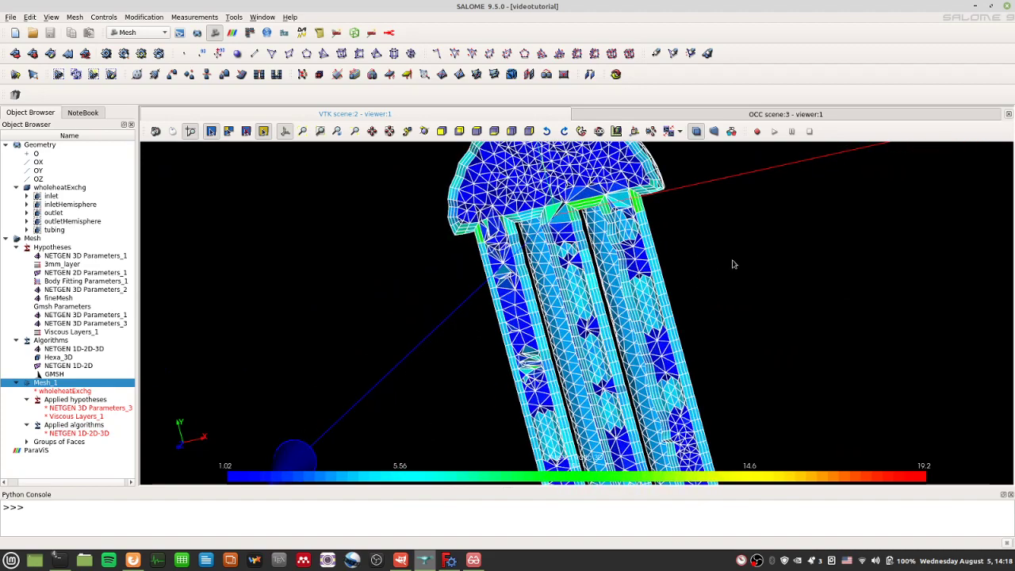
{"action": "right_click_drag", "start_coordinate": [736, 252], "coordinate": [818, 319], "text": "ctrl"}
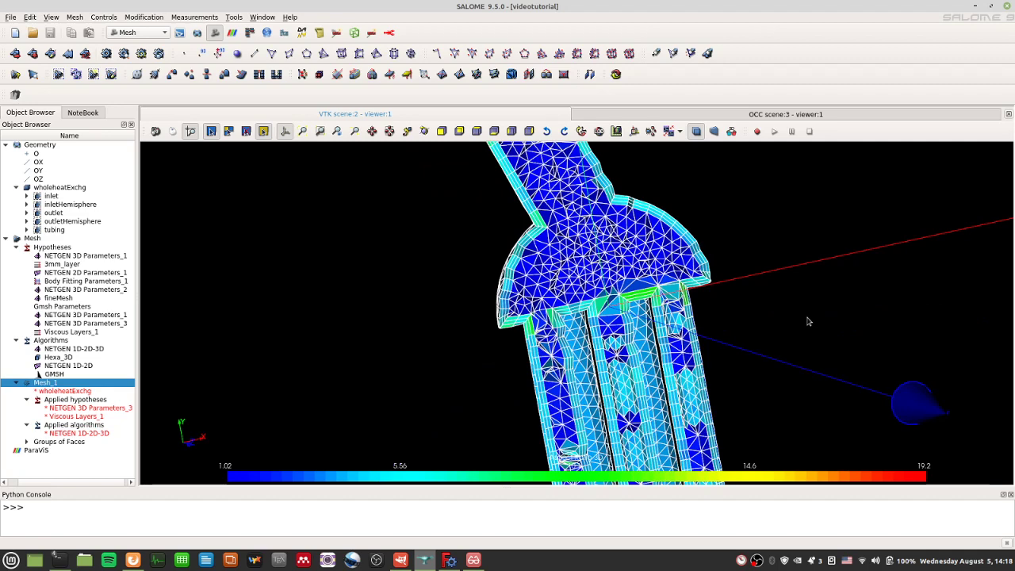
Step: Switch to FreeCAD and view the heat exchanger model with its attached piping
{"action": "left_click", "coordinate": [449, 560]}
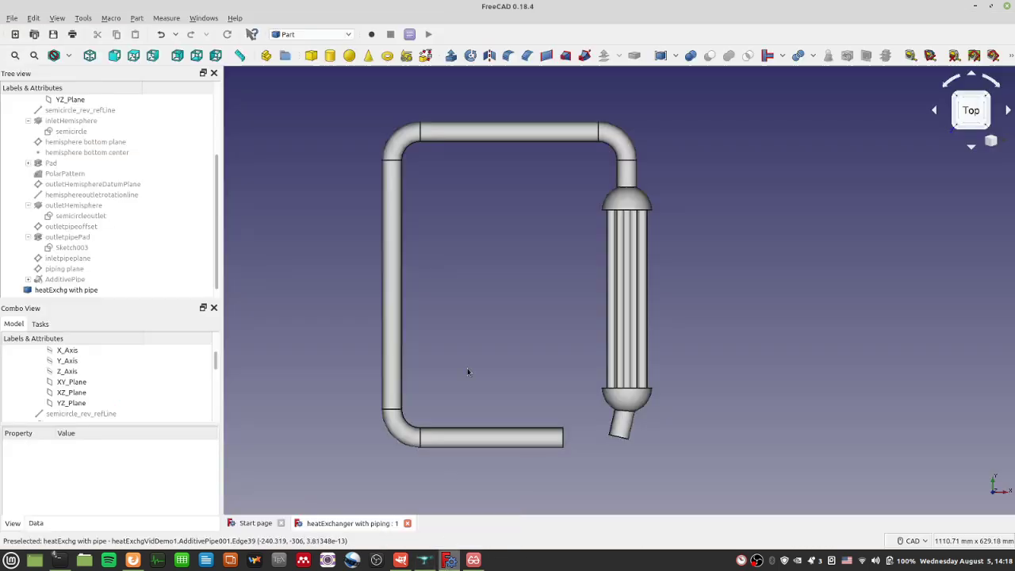
{"action": "middle_click_drag", "start_coordinate": [507, 332], "coordinate": [492, 311]}
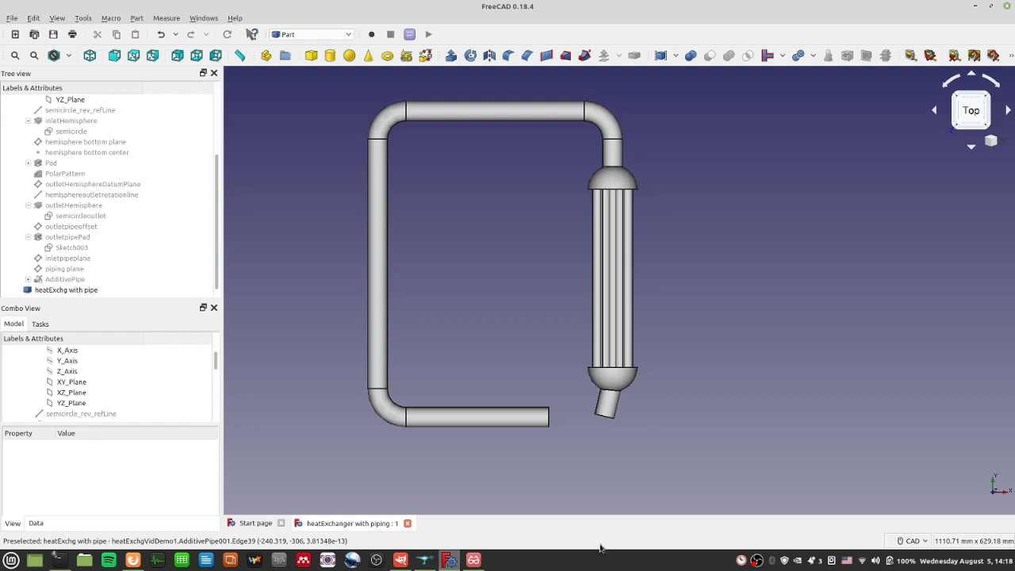
Step: Switch to the case terminal, list the case folder, change into 0.orig and list its files
{"action": "mouse_move", "coordinate": [58, 560]}
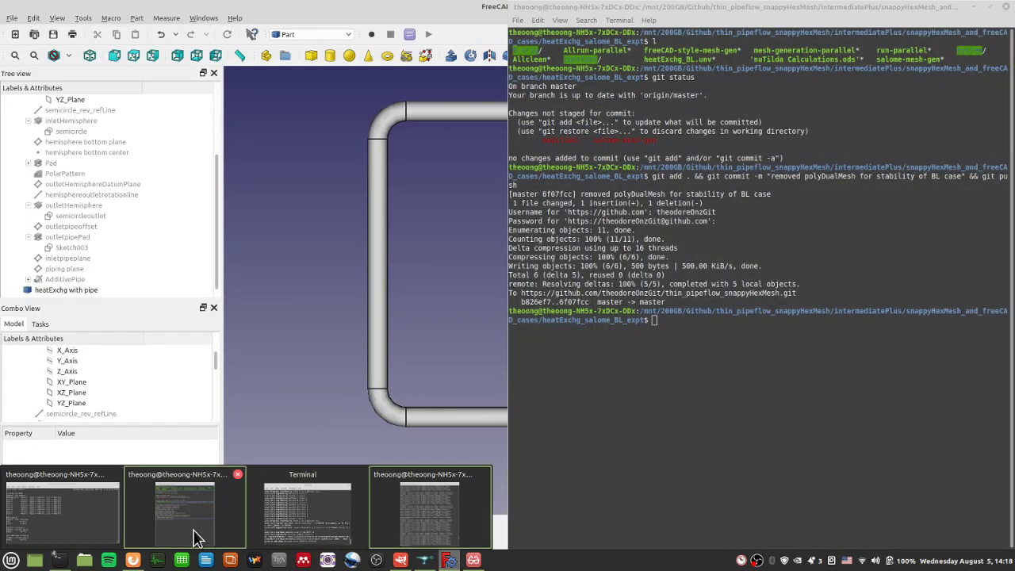
{"action": "left_click", "coordinate": [196, 537]}
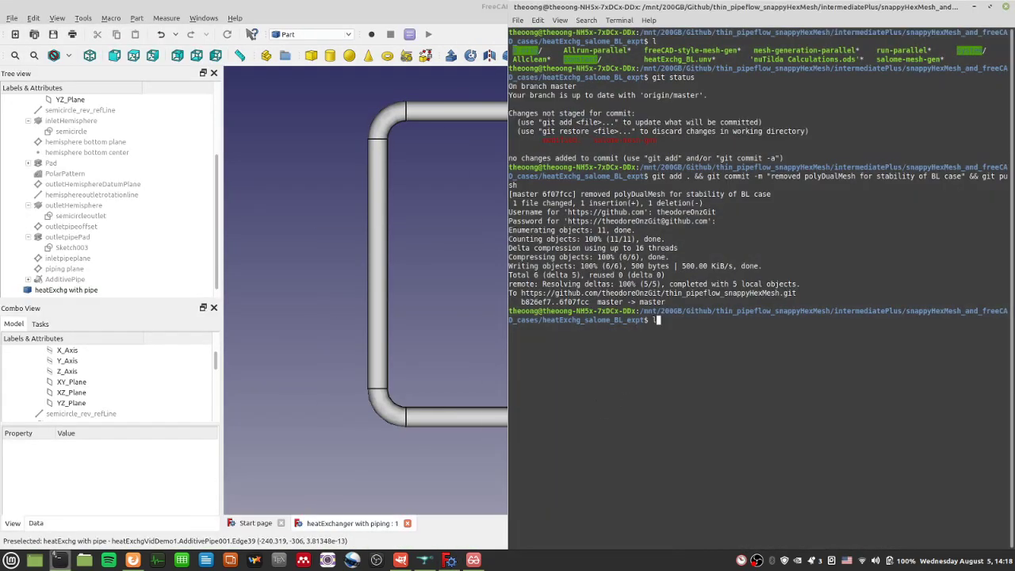
{"action": "type", "text": "l"}
{"action": "key", "text": "Return"}
{"action": "type", "text": "cd 0.orig"}
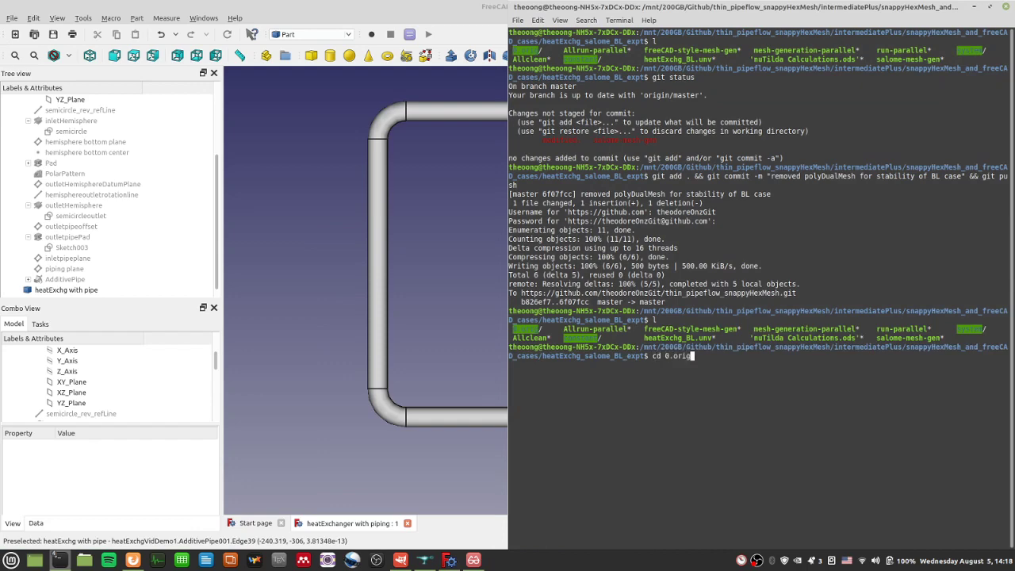
{"action": "key", "text": "Return"}
{"action": "type", "text": "l"}
{"action": "key", "text": "Return"}
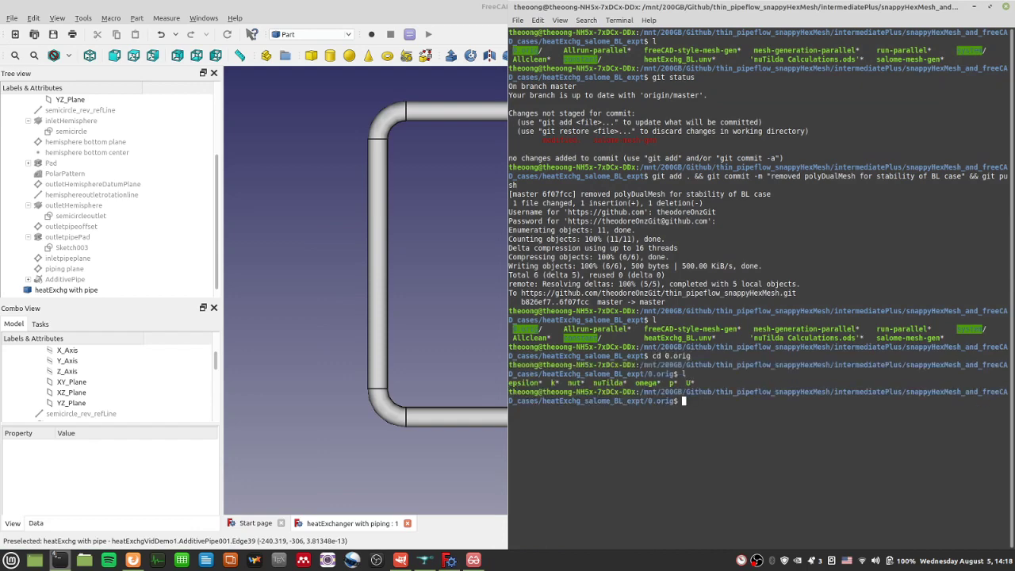
Step: Open the U file in vi, examine the inlet's flowRateInletVelocity boundary condition, and quit the editor
{"action": "type", "text": "vi U"}
{"action": "key", "text": "Return"}
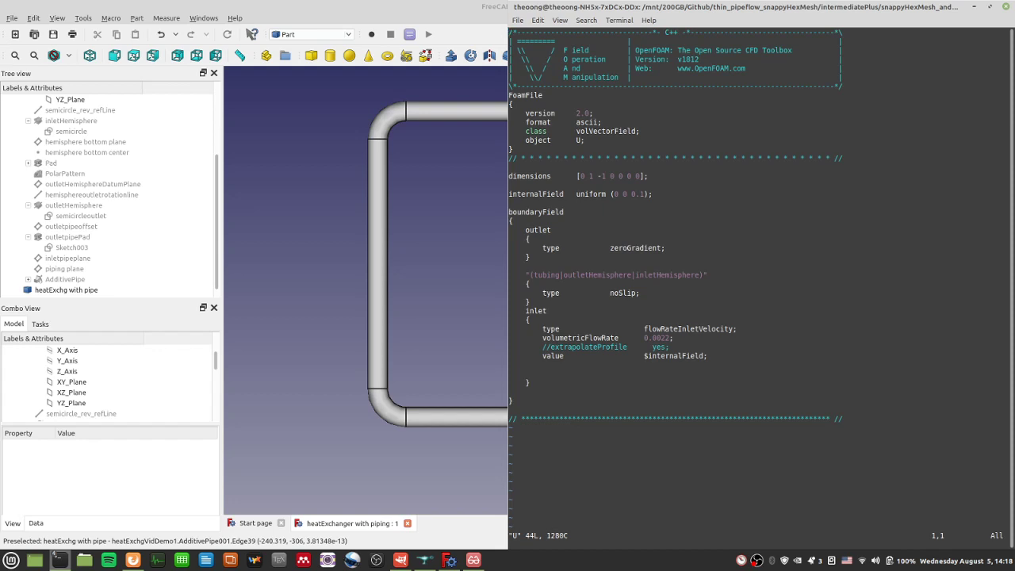
{"action": "left_click_drag", "start_coordinate": [608, 320], "coordinate": [646, 382]}
{"action": "left_click", "coordinate": [646, 382]}
{"action": "type", "text": ":q"}
{"action": "key", "text": "Return"}
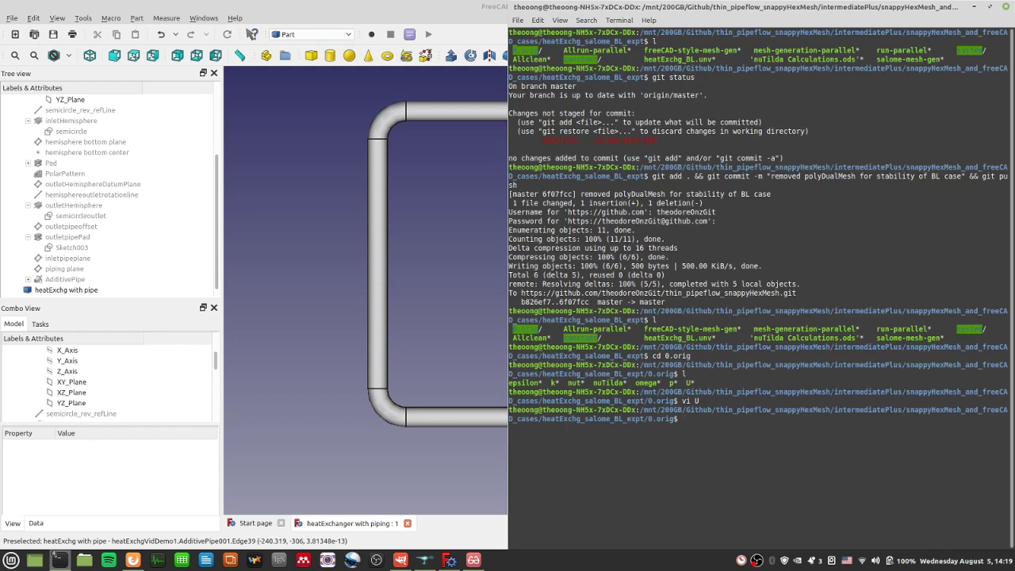
Step: Return to FreeCAD, examine the open ends of the piping and outlet, and select the long pipe's end face
{"action": "left_click", "coordinate": [451, 298]}
{"action": "mouse_move", "coordinate": [483, 301]}
{"action": "middle_mouse_down"}
{"action": "mouse_move", "coordinate": [410, 318]}
{"action": "mouse_move", "coordinate": [476, 314]}
{"action": "middle_mouse_up"}
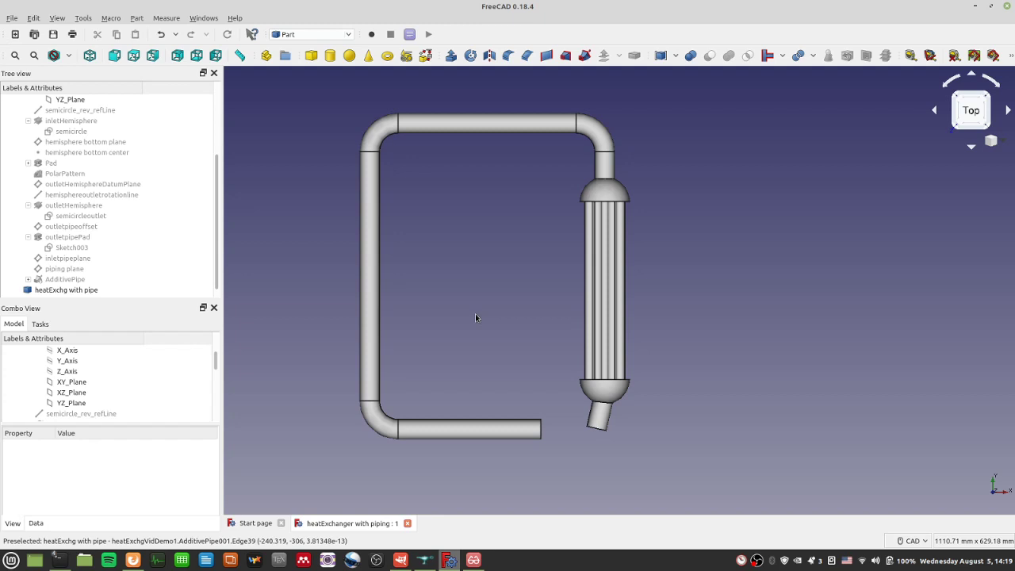
{"action": "scroll", "coordinate": [476, 317], "scroll_direction": "up", "scroll_amount": 5}
{"action": "scroll", "coordinate": [475, 317], "scroll_direction": "down", "scroll_amount": 5}
{"action": "middle_click_drag", "start_coordinate": [476, 317], "coordinate": [368, 227]}
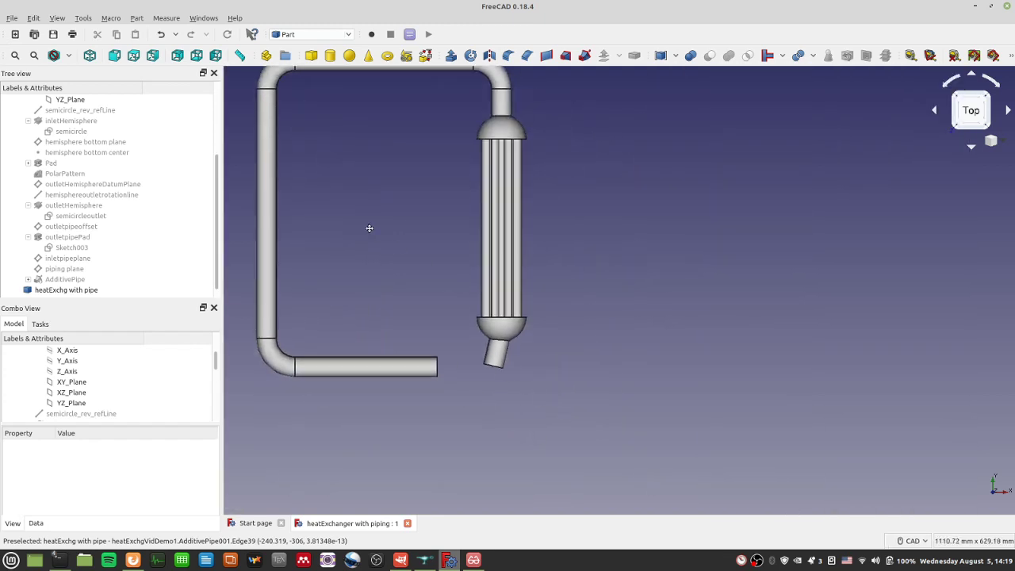
{"action": "scroll", "coordinate": [419, 396], "scroll_direction": "up", "scroll_amount": 3}
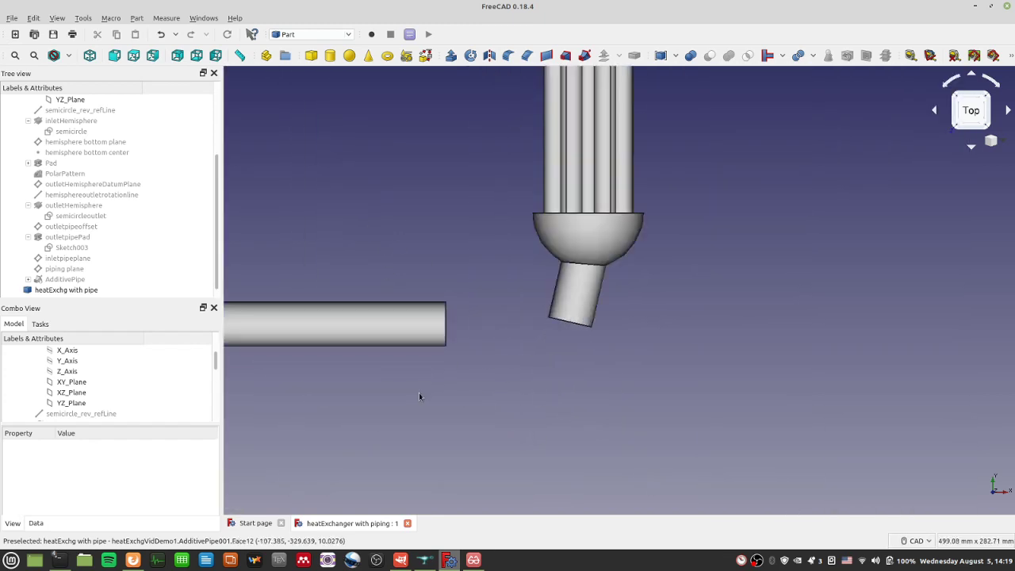
{"action": "scroll", "coordinate": [420, 396], "scroll_direction": "up", "scroll_amount": 2}
{"action": "middle_click_drag", "start_coordinate": [472, 347], "coordinate": [362, 336]}
{"action": "middle_click_drag", "start_coordinate": [512, 330], "coordinate": [785, 406]}
{"action": "middle_click_drag", "start_coordinate": [439, 330], "coordinate": [444, 83]}
{"action": "left_click", "coordinate": [433, 302]}
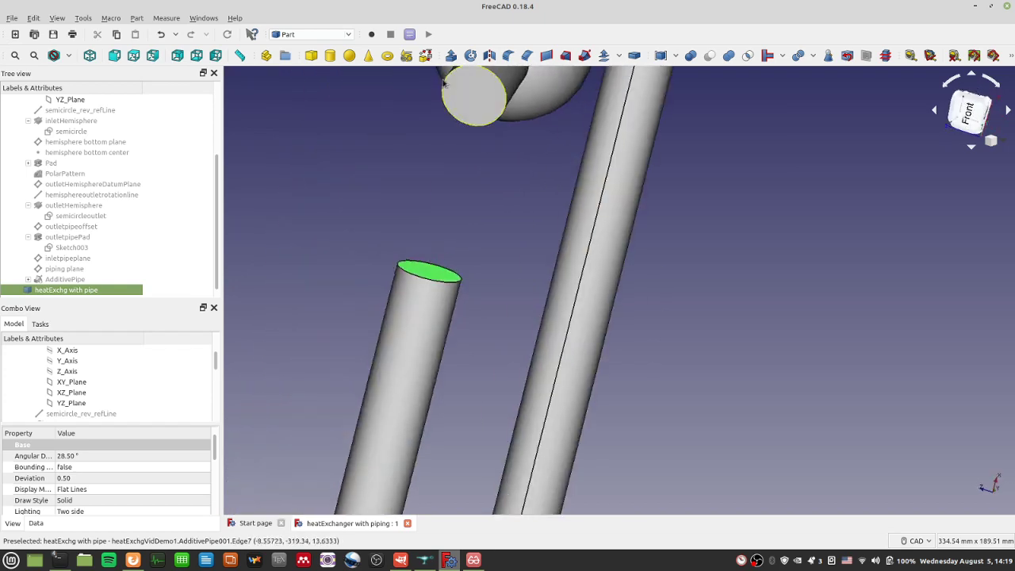
Step: Examine the full piping run from its open end around the bends to the heat exchanger's inlet and outlet
{"action": "middle_click_drag", "start_coordinate": [675, 233], "coordinate": [775, 399]}
{"action": "scroll", "coordinate": [549, 298], "scroll_direction": "down", "scroll_amount": 10}
{"action": "middle_click_drag", "start_coordinate": [618, 345], "coordinate": [729, 322]}
{"action": "scroll", "coordinate": [560, 291], "scroll_direction": "up", "scroll_amount": 6}
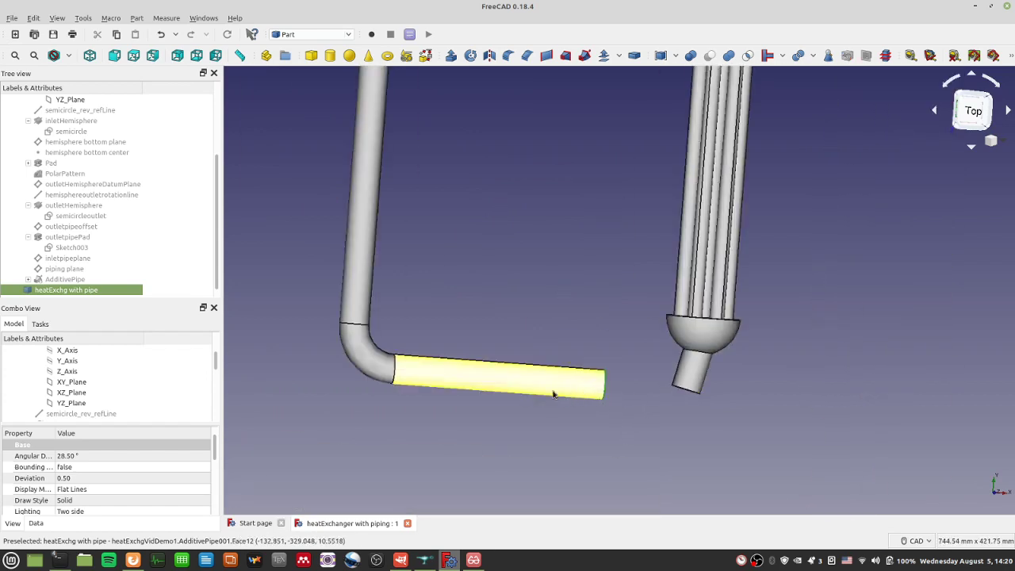
{"action": "middle_click_drag", "start_coordinate": [530, 301], "coordinate": [488, 324]}
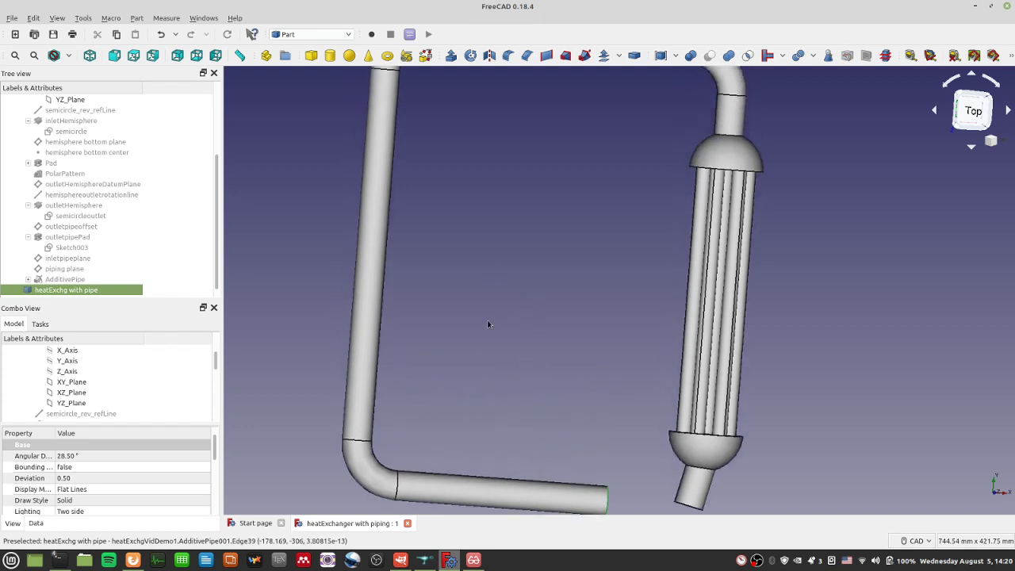
{"action": "middle_click_drag", "start_coordinate": [533, 401], "coordinate": [522, 296]}
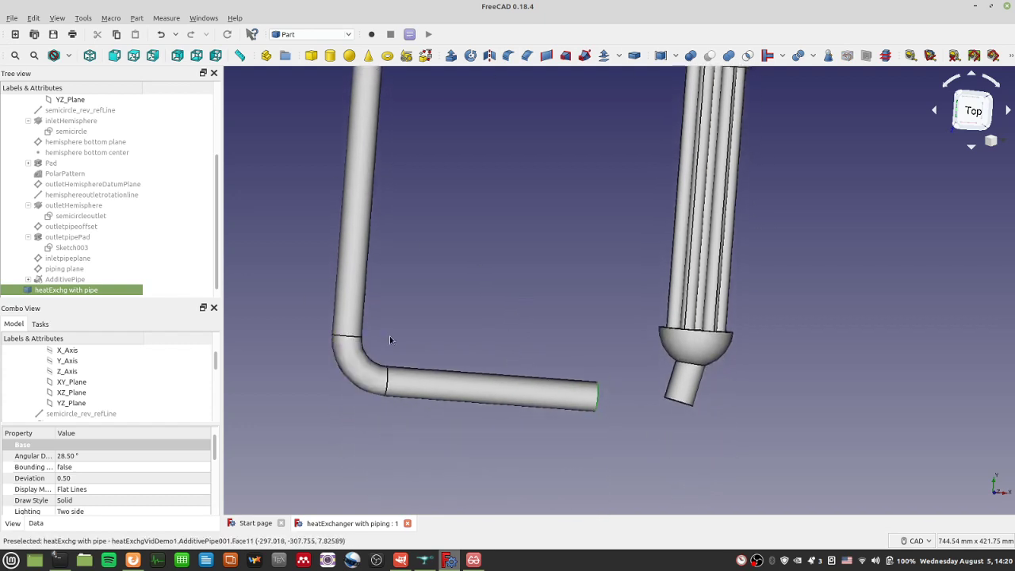
{"action": "middle_click_drag", "start_coordinate": [389, 339], "coordinate": [394, 423]}
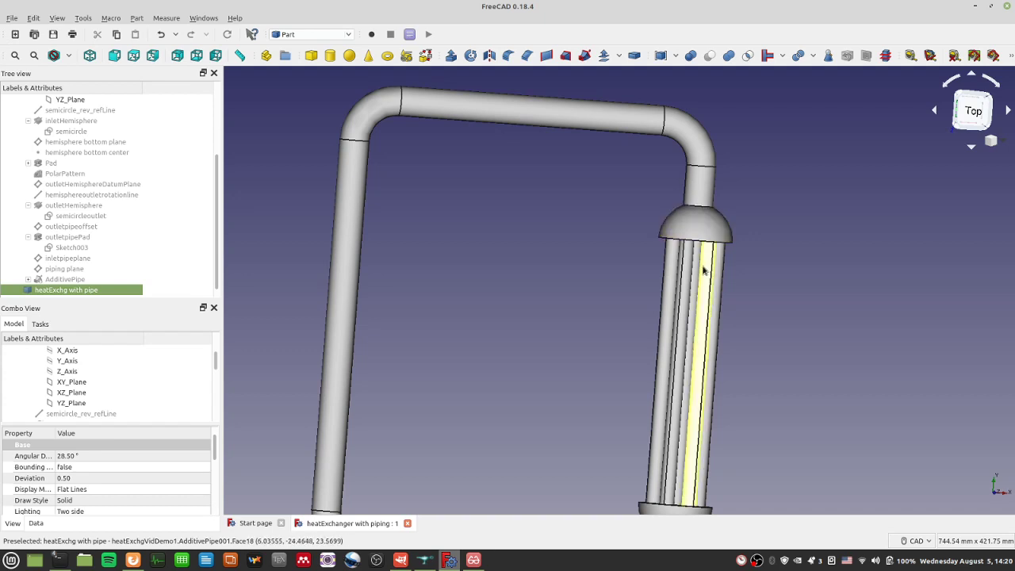
{"action": "middle_click_drag", "start_coordinate": [629, 380], "coordinate": [623, 153]}
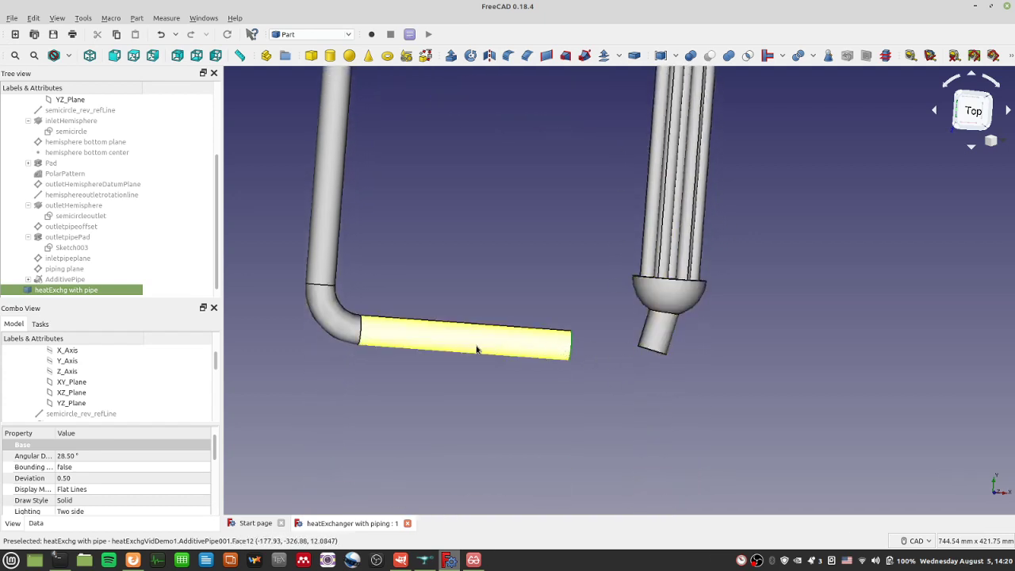
{"action": "middle_click_drag", "start_coordinate": [462, 145], "coordinate": [441, 394]}
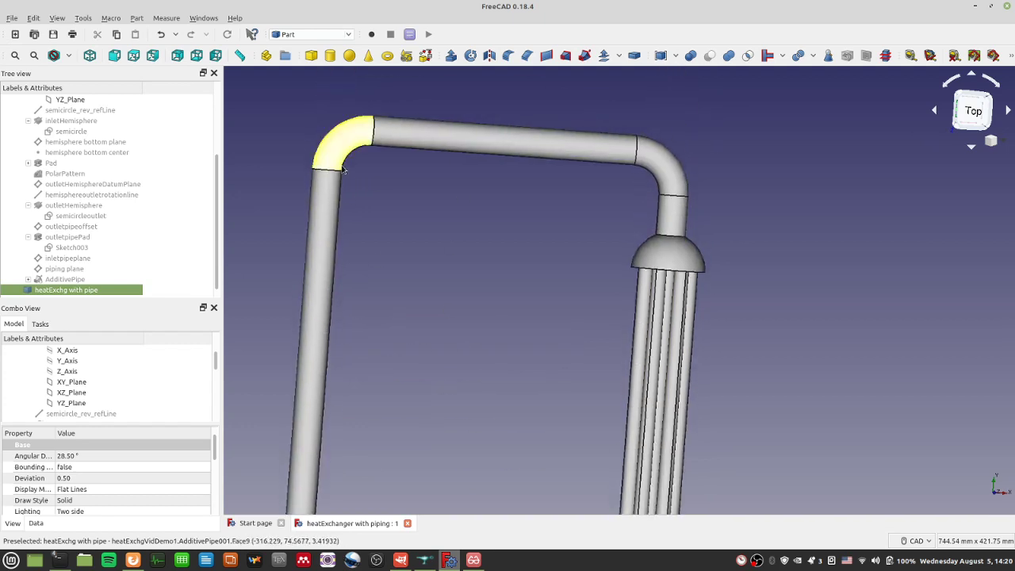
{"action": "middle_click_drag", "start_coordinate": [473, 326], "coordinate": [436, 182]}
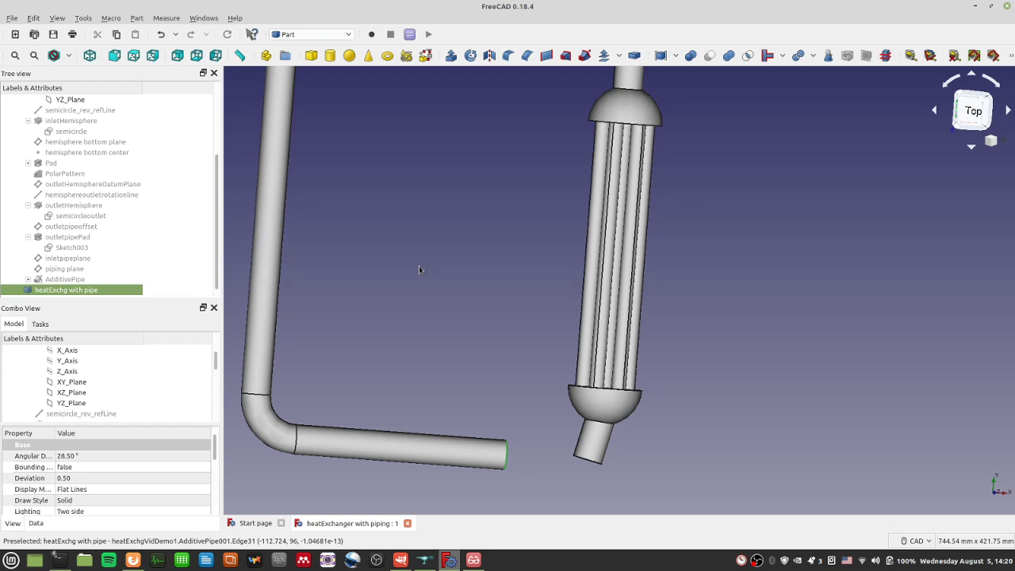
Step: Pick out the piping's open end and the exchanger outlet, and trace the pipe segments from the inlet hemisphere to the long vertical pipe
{"action": "left_click", "coordinate": [506, 452]}
{"action": "left_click", "coordinate": [587, 461]}
{"action": "left_click", "coordinate": [557, 322]}
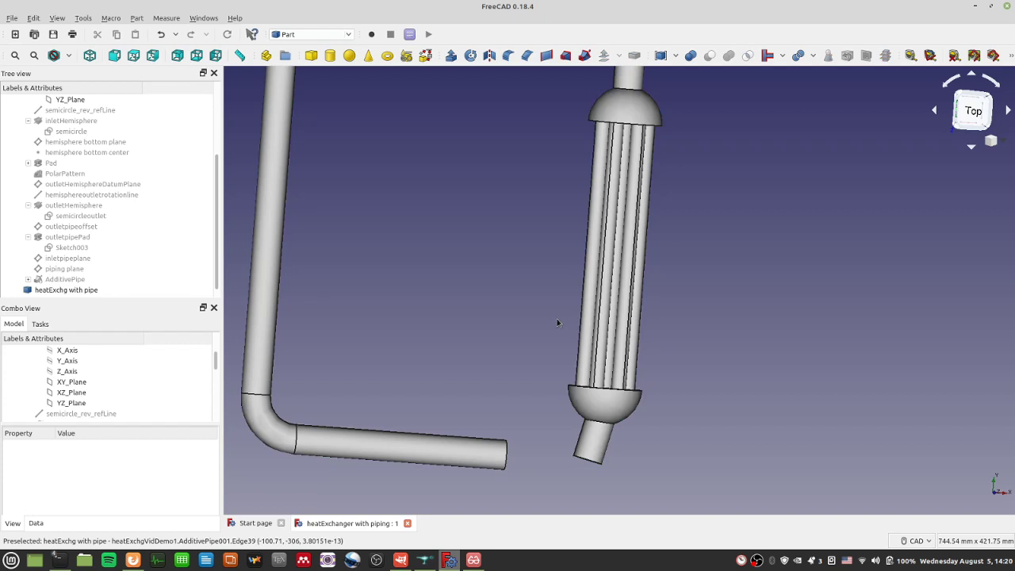
{"action": "middle_click_drag", "start_coordinate": [497, 279], "coordinate": [523, 362]}
{"action": "left_click", "coordinate": [669, 144]}
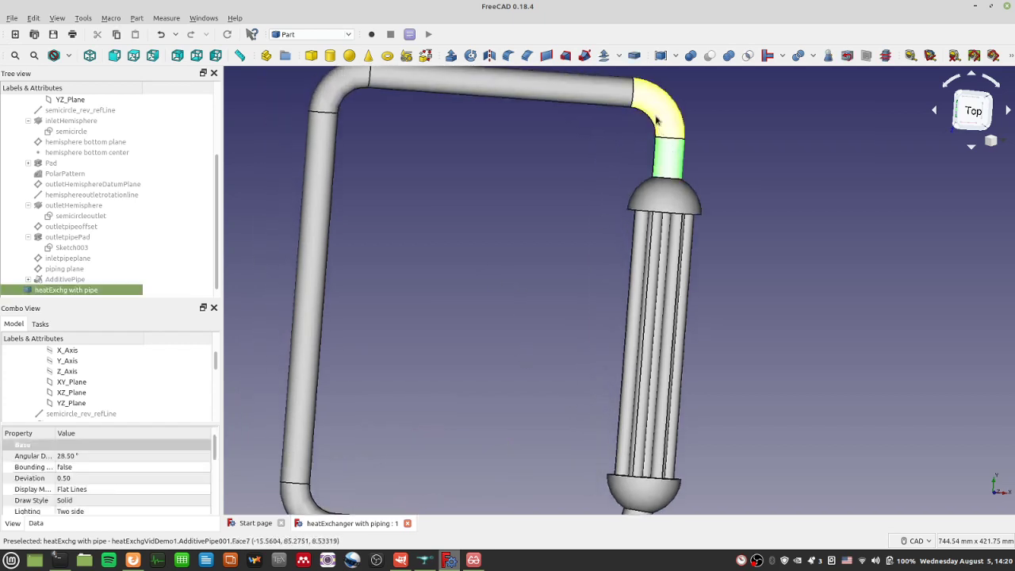
{"action": "left_click", "coordinate": [656, 121]}
{"action": "left_click", "coordinate": [565, 86]}
{"action": "left_click", "coordinate": [325, 233]}
{"action": "scroll", "coordinate": [340, 404], "scroll_direction": "down", "scroll_amount": 4}
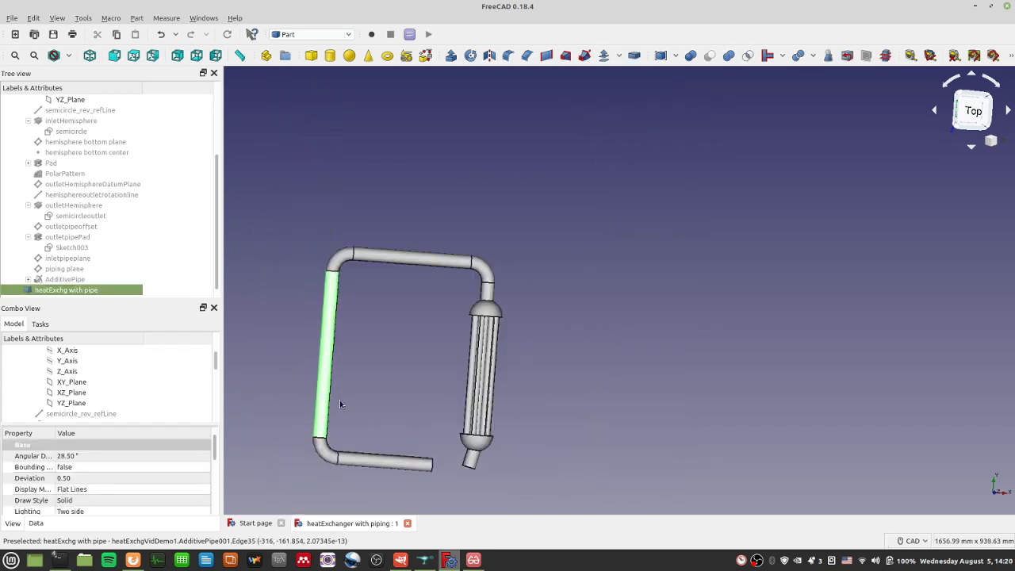
Step: Pick out the lower bend and the open-ended lower pipe, and examine the whole piping loop beside the heat exchanger
{"action": "left_click", "coordinate": [325, 452]}
{"action": "left_click", "coordinate": [384, 461]}
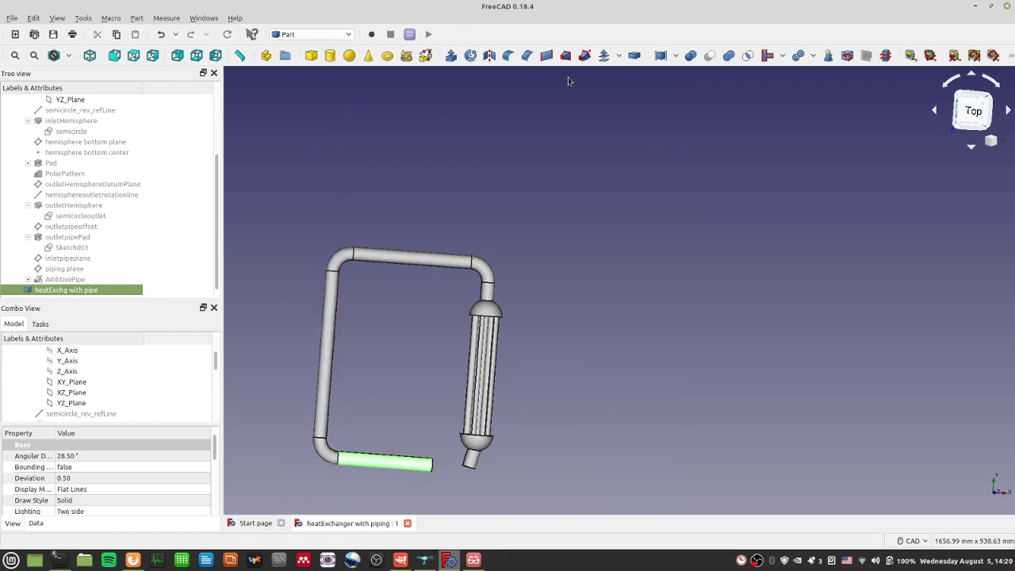
{"action": "scroll", "coordinate": [432, 333], "scroll_direction": "up", "scroll_amount": 5}
{"action": "scroll", "coordinate": [437, 327], "scroll_direction": "down", "scroll_amount": 5}
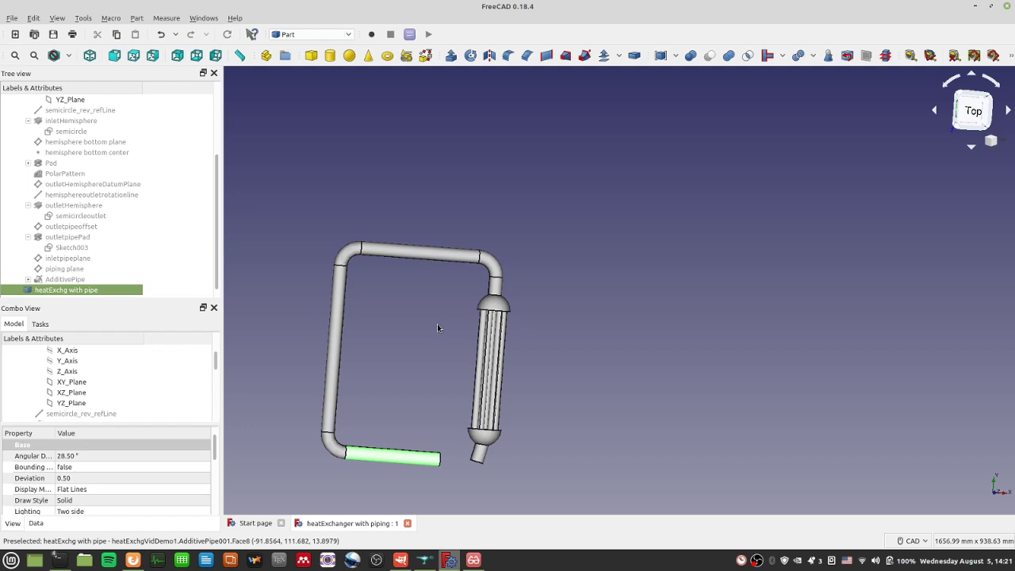
{"action": "scroll", "coordinate": [437, 321], "scroll_direction": "up", "scroll_amount": 5}
{"action": "scroll", "coordinate": [605, 267], "scroll_direction": "down", "scroll_amount": 5}
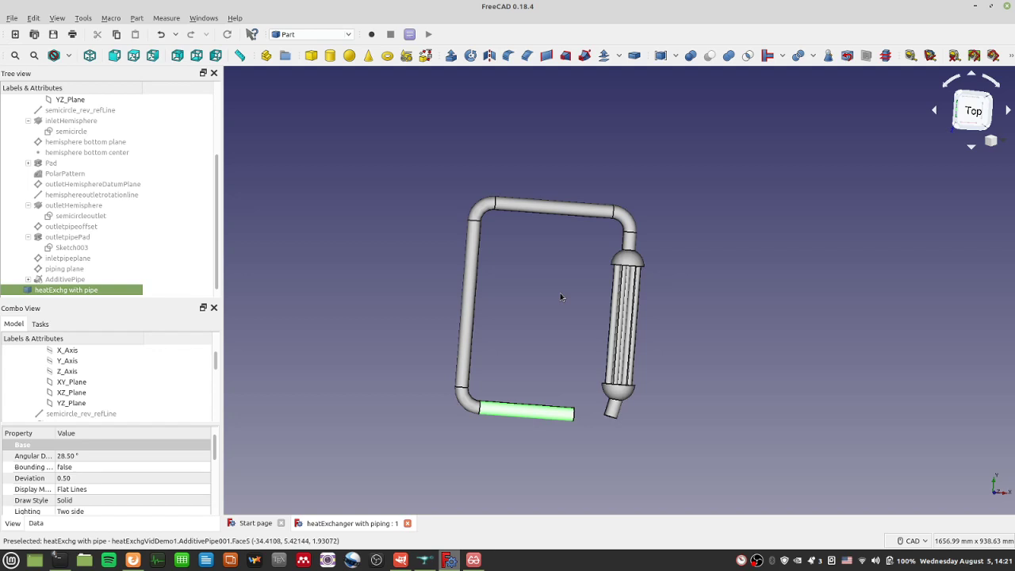
{"action": "middle_click_drag", "start_coordinate": [571, 304], "coordinate": [557, 352]}
{"action": "scroll", "coordinate": [539, 377], "scroll_direction": "up", "scroll_amount": 2}
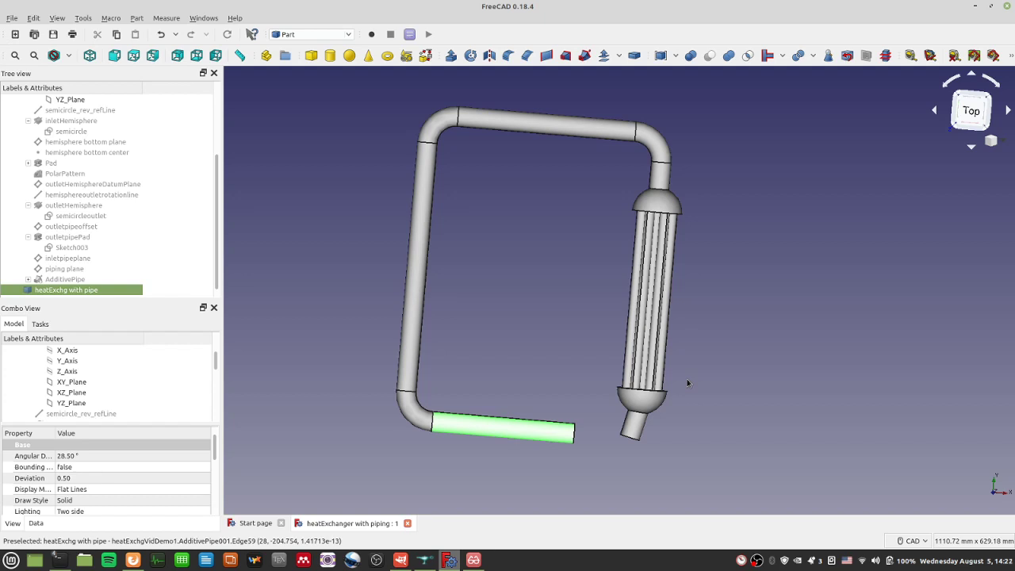
Step: View the model from the top and from an oblique angle to examine the piping's open end and the exchanger's outlet face
{"action": "left_click", "coordinate": [969, 111]}
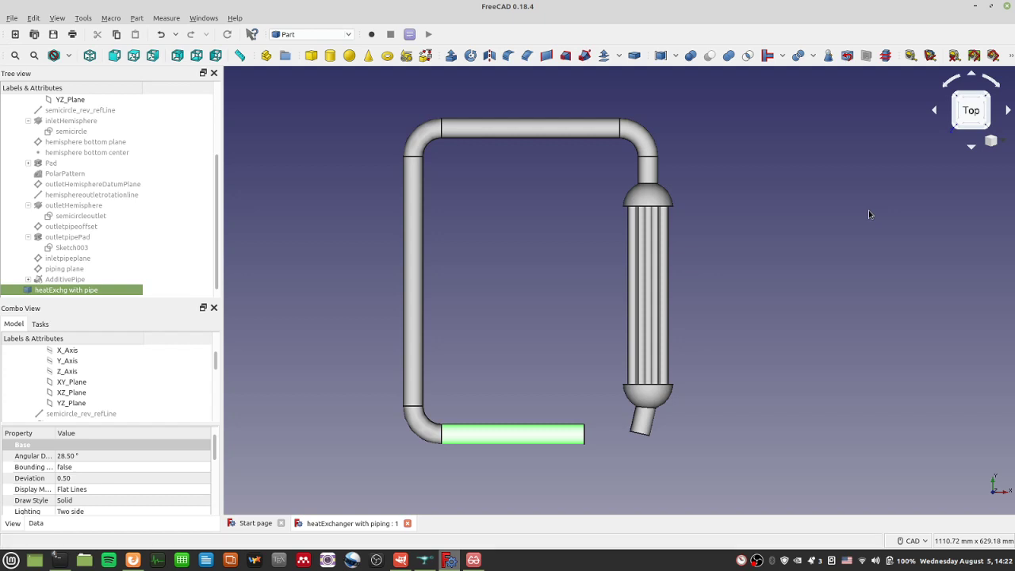
{"action": "mouse_move", "coordinate": [795, 342]}
{"action": "middle_mouse_down"}
{"action": "mouse_move", "coordinate": [782, 294]}
{"action": "mouse_move", "coordinate": [804, 333]}
{"action": "middle_mouse_up"}
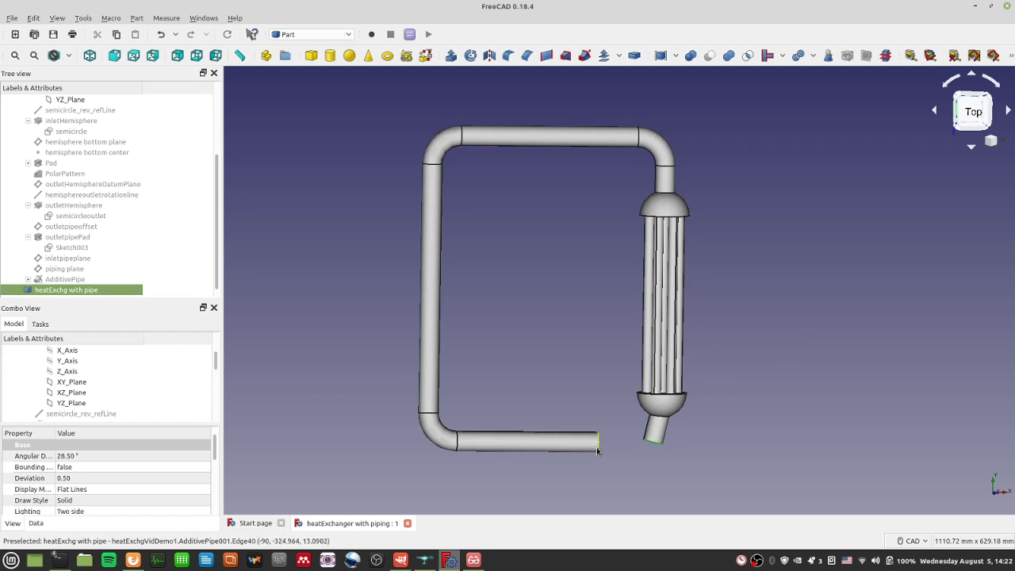
{"action": "left_click", "coordinate": [611, 463]}
{"action": "middle_click_drag", "start_coordinate": [612, 463], "coordinate": [446, 195]}
{"action": "left_click", "coordinate": [479, 188]}
{"action": "left_click", "coordinate": [505, 217]}
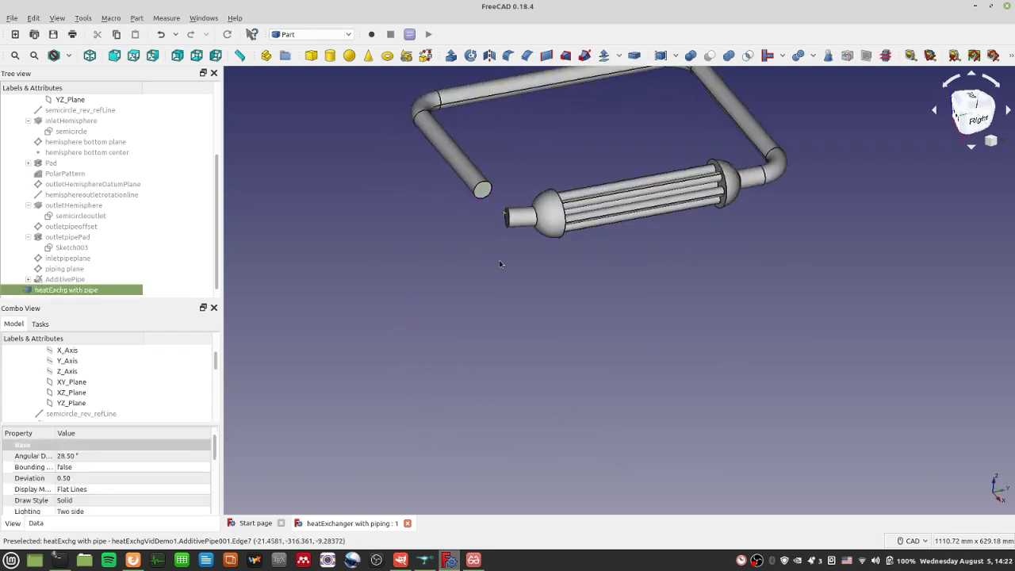
{"action": "right_click", "coordinate": [538, 297]}
{"action": "left_click", "coordinate": [405, 256]}
{"action": "middle_click_drag", "start_coordinate": [405, 256], "coordinate": [526, 386]}
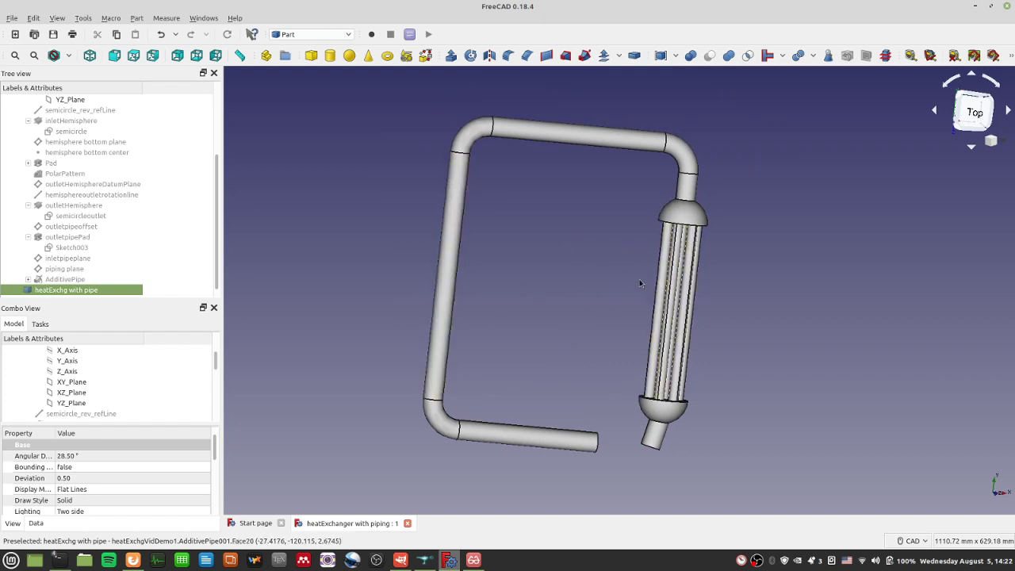
Step: Clear the selection and pick out the long vertical pipe opposite the heat exchanger
{"action": "middle_click_drag", "start_coordinate": [754, 313], "coordinate": [705, 318]}
{"action": "right_click", "coordinate": [667, 296]}
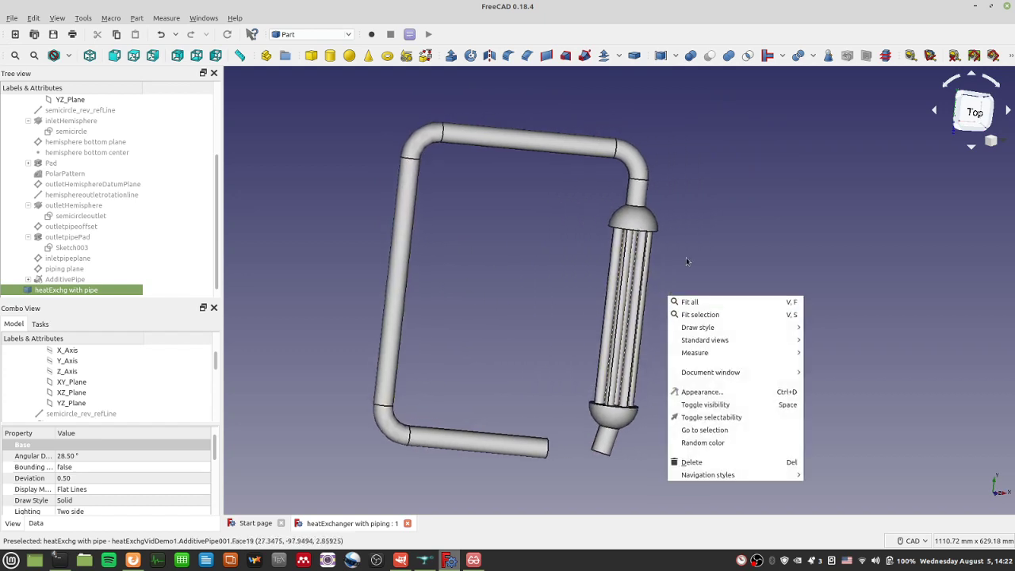
{"action": "left_click", "coordinate": [686, 258]}
{"action": "left_click", "coordinate": [680, 310]}
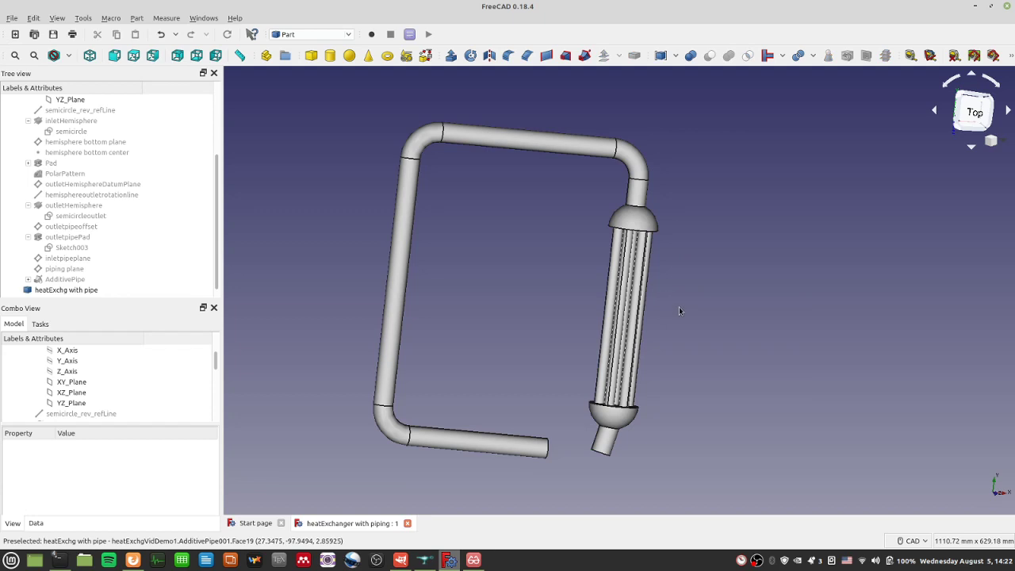
{"action": "middle_click_drag", "start_coordinate": [679, 307], "coordinate": [643, 297]}
{"action": "left_click", "coordinate": [374, 222]}
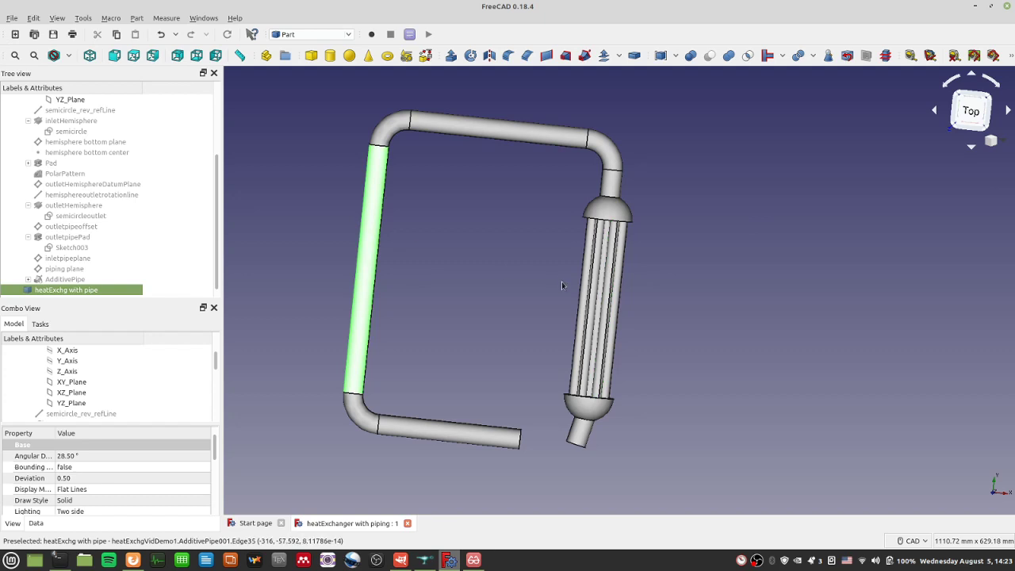
{"action": "left_click", "coordinate": [635, 291]}
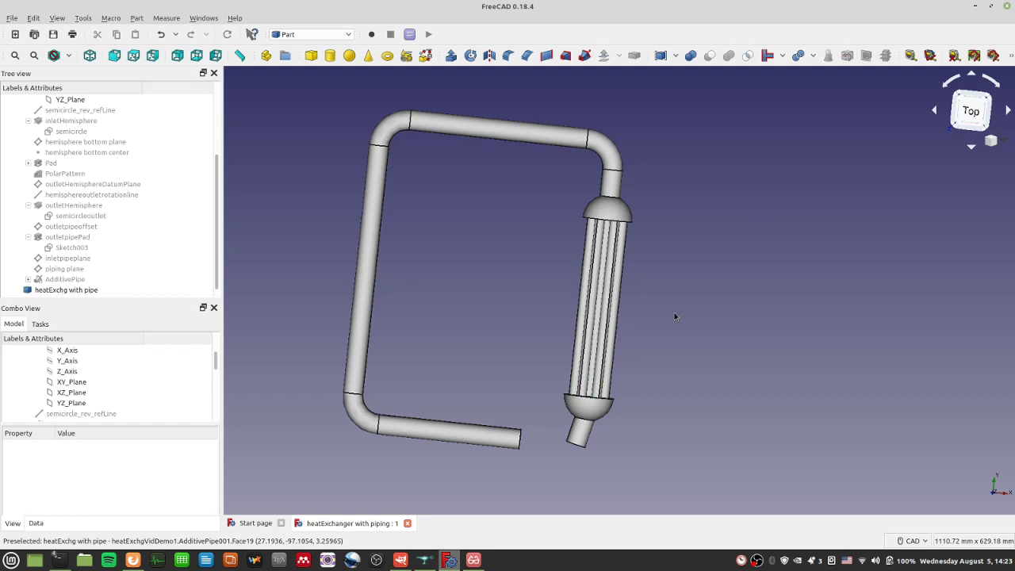
Step: Examine the heat exchanger's tube bundle up close and in relation to the full piping loop
{"action": "scroll", "coordinate": [675, 316], "scroll_direction": "up", "scroll_amount": 5}
{"action": "scroll", "coordinate": [674, 316], "scroll_direction": "down", "scroll_amount": 7}
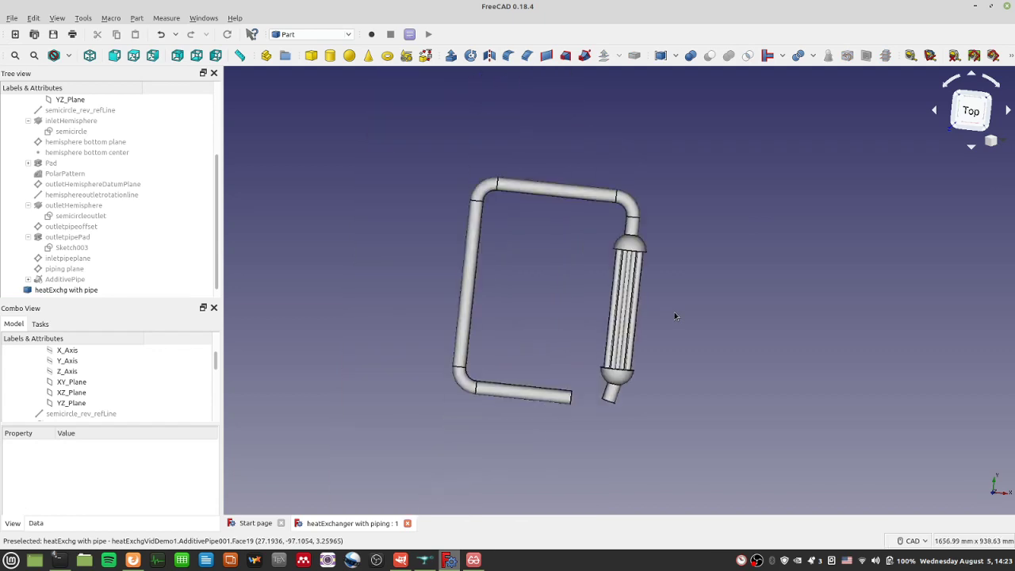
{"action": "middle_click_drag", "start_coordinate": [675, 316], "coordinate": [645, 331]}
{"action": "scroll", "coordinate": [644, 331], "scroll_direction": "up", "scroll_amount": 5}
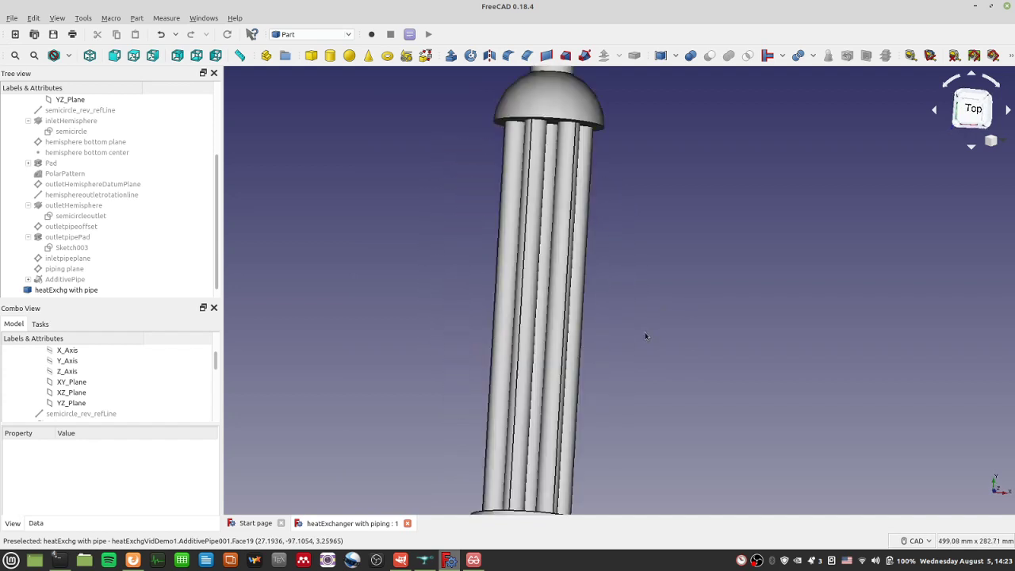
{"action": "scroll", "coordinate": [644, 331], "scroll_direction": "down", "scroll_amount": 5}
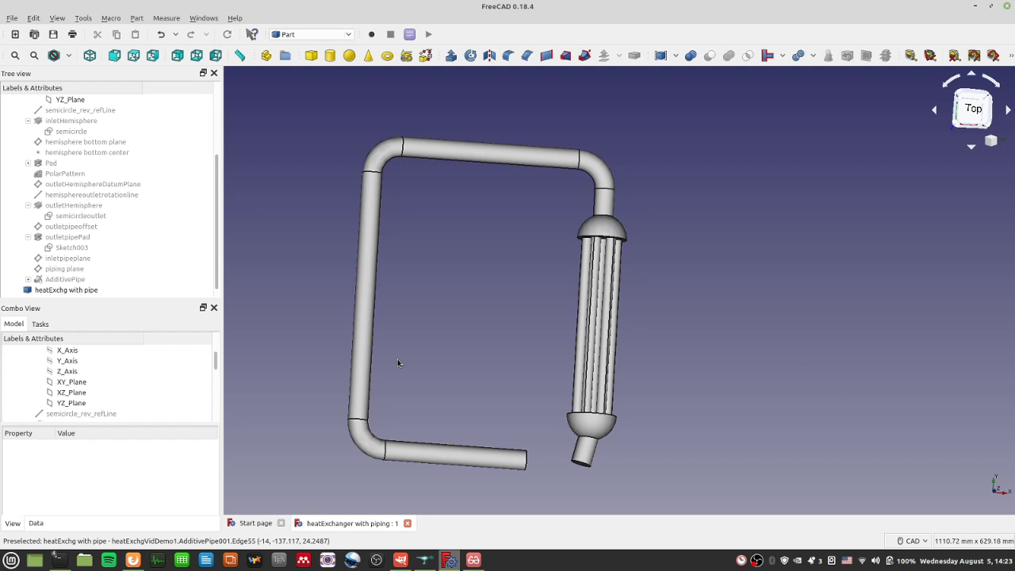
Step: Restore the top view and highlight the complete heatExchg with pipe solid to check its extent
{"action": "left_click", "coordinate": [971, 109]}
{"action": "middle_click_drag", "start_coordinate": [719, 318], "coordinate": [747, 183]}
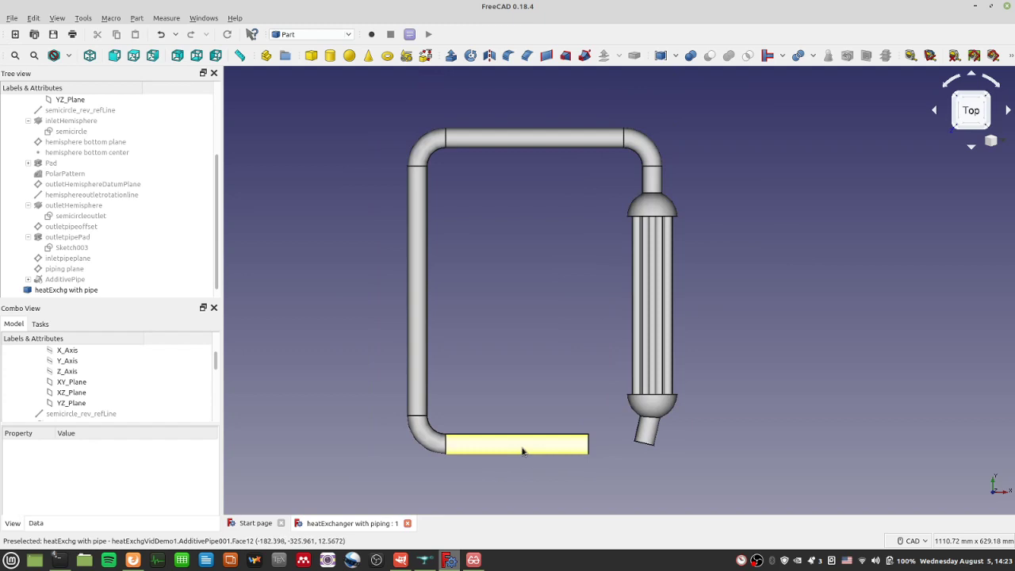
{"action": "left_click", "coordinate": [85, 290]}
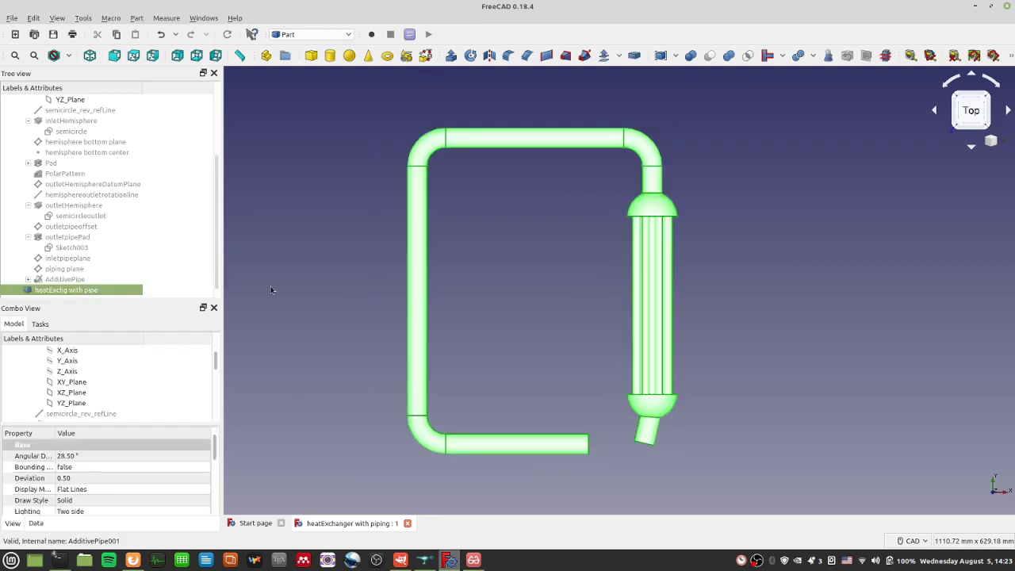
{"action": "left_click", "coordinate": [576, 298]}
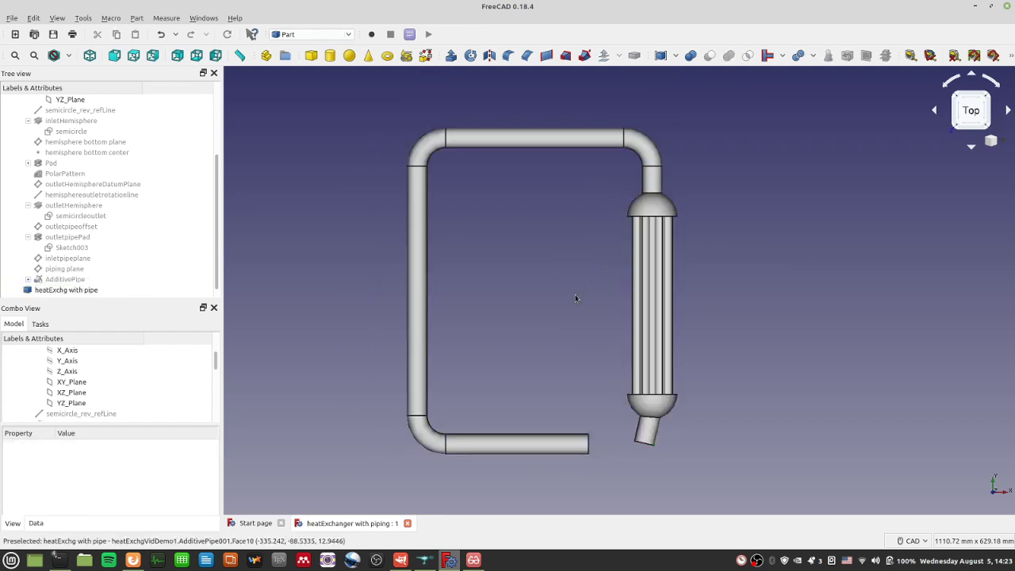
Step: Save the document under the existing file name heatExchanger with piping.FCStd in the FreeCAD Files folder
{"action": "left_click", "coordinate": [11, 18]}
{"action": "left_click", "coordinate": [66, 109]}
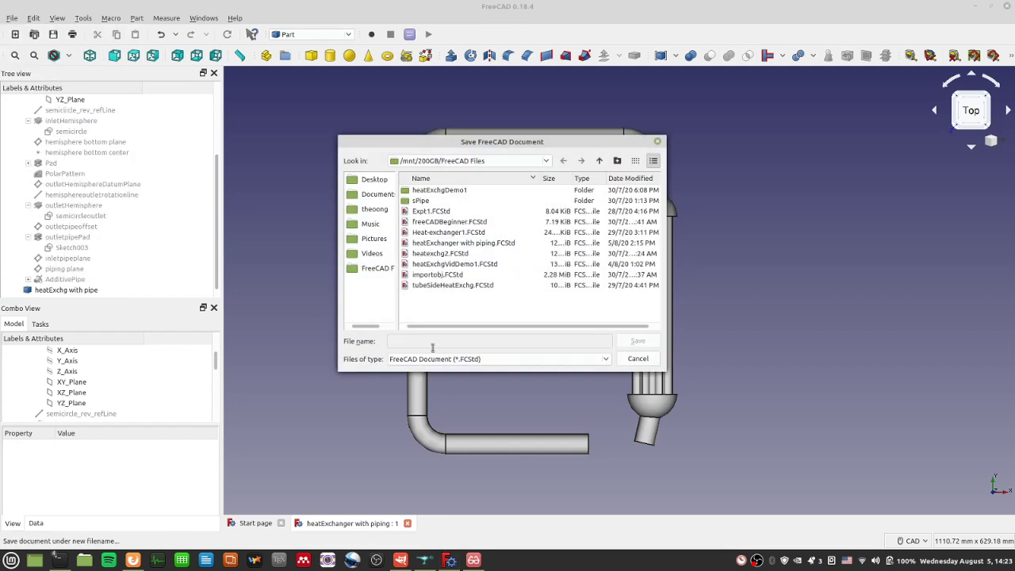
{"action": "left_click", "coordinate": [468, 342]}
{"action": "left_click", "coordinate": [515, 243]}
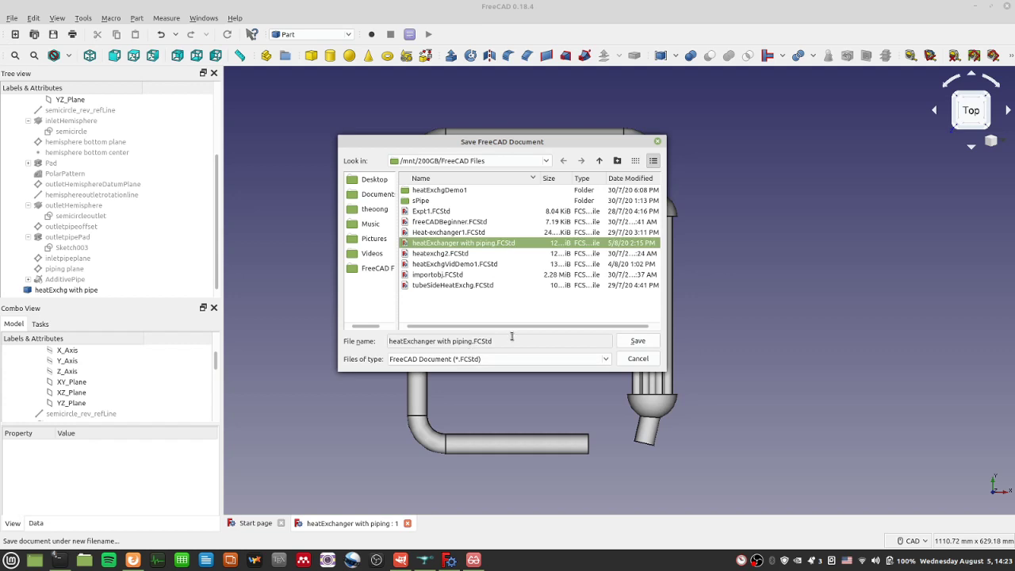
{"action": "left_click", "coordinate": [637, 341]}
{"action": "left_click", "coordinate": [562, 250]}
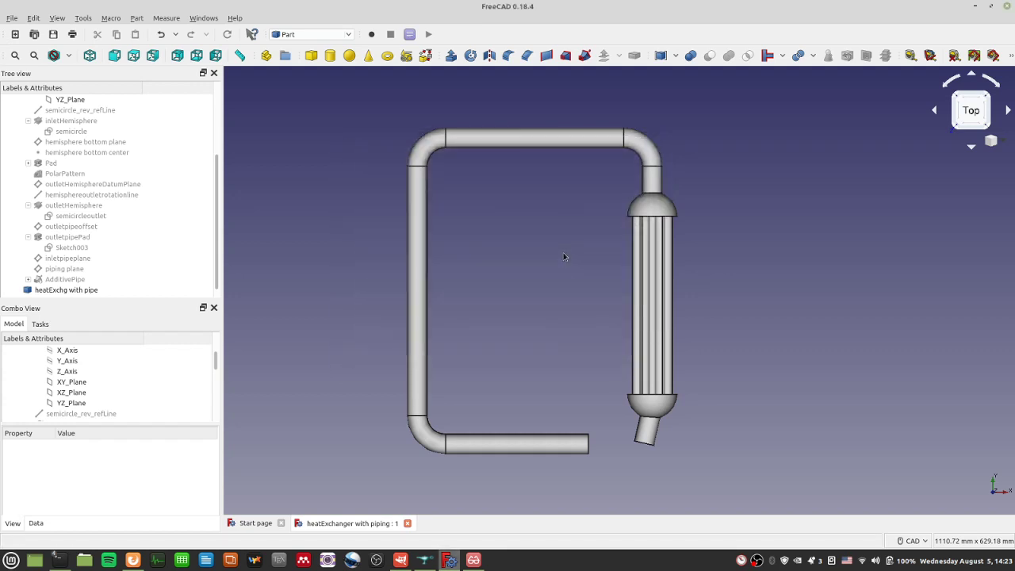
Step: Open the document heatexchg2.FCStd from the FreeCAD Files folder
{"action": "left_click", "coordinate": [12, 18]}
{"action": "left_click", "coordinate": [38, 49]}
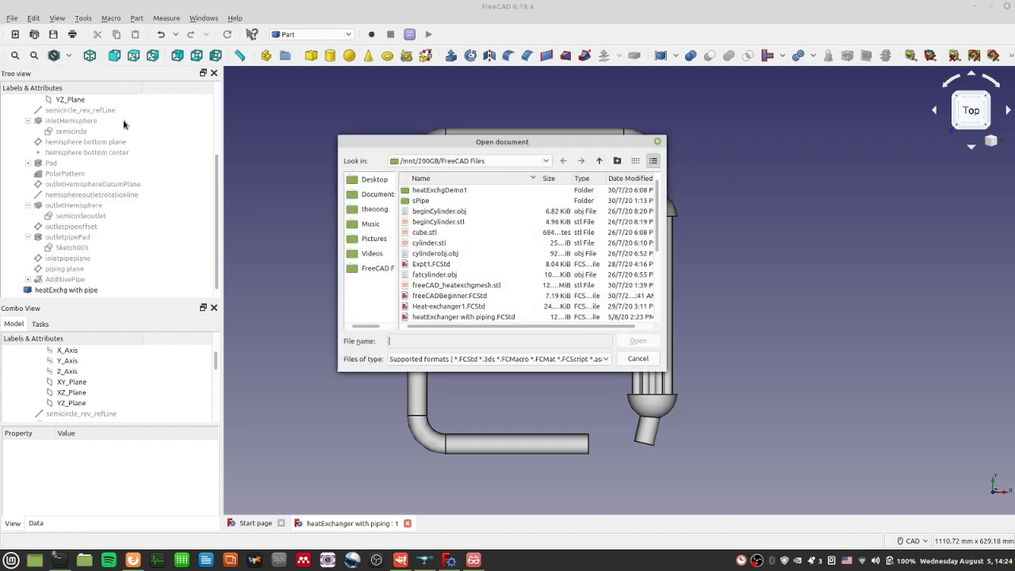
{"action": "scroll", "coordinate": [533, 299], "scroll_direction": "down", "scroll_amount": 1}
{"action": "scroll", "coordinate": [532, 299], "scroll_direction": "down", "scroll_amount": 2}
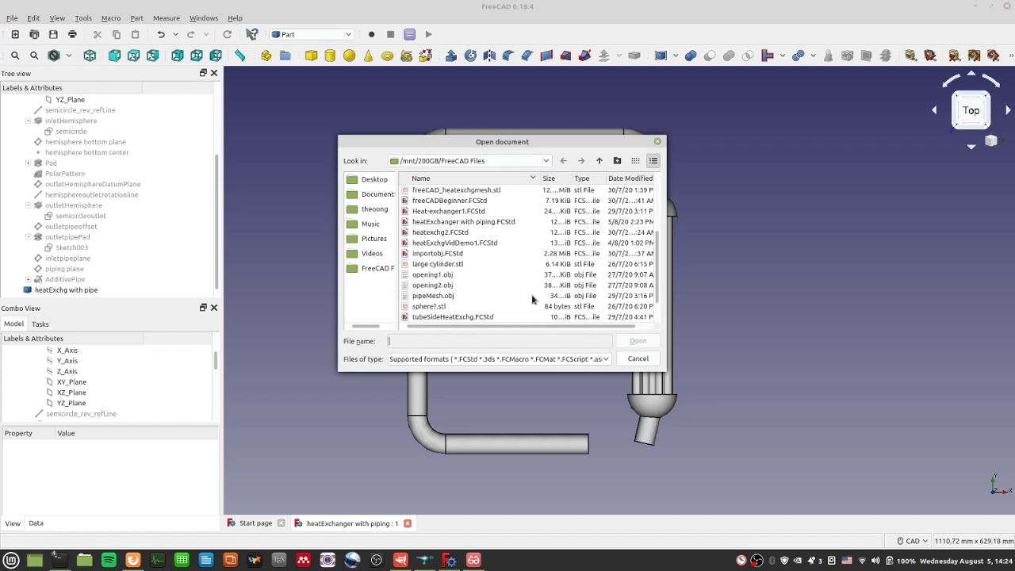
{"action": "scroll", "coordinate": [528, 302], "scroll_direction": "down", "scroll_amount": 1}
{"action": "scroll", "coordinate": [499, 307], "scroll_direction": "up", "scroll_amount": 2}
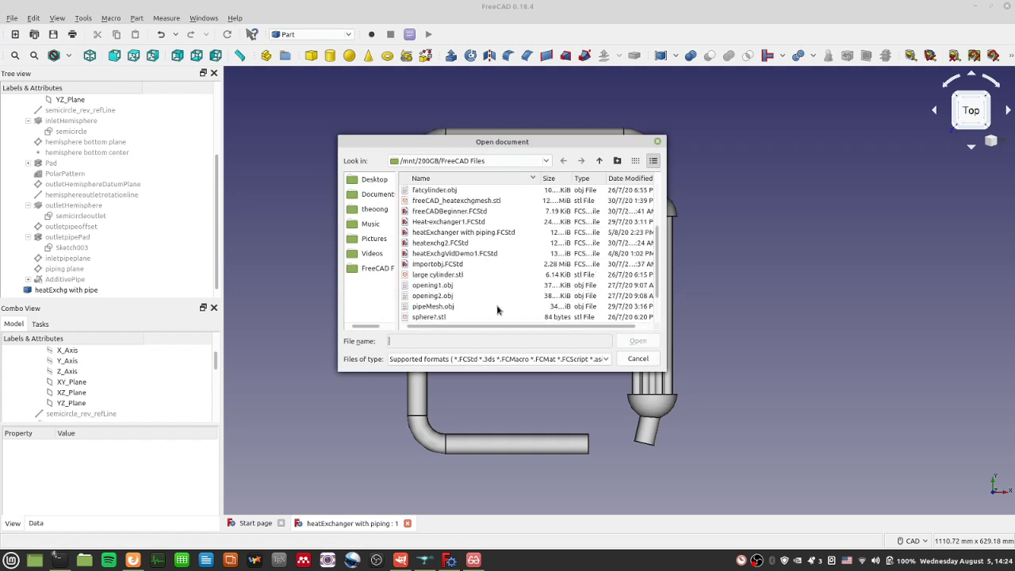
{"action": "left_click", "coordinate": [462, 306]}
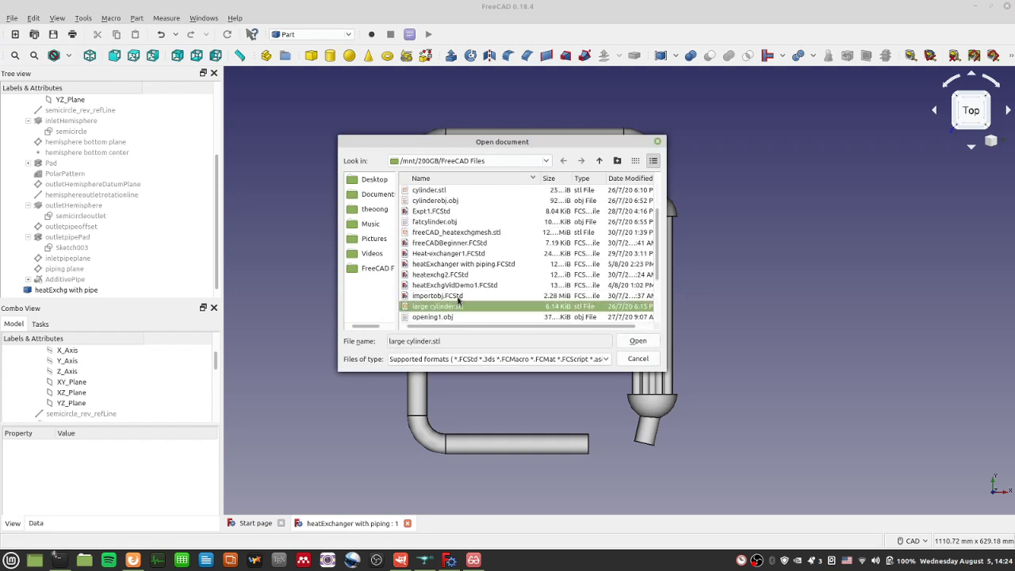
{"action": "double_click", "coordinate": [466, 274]}
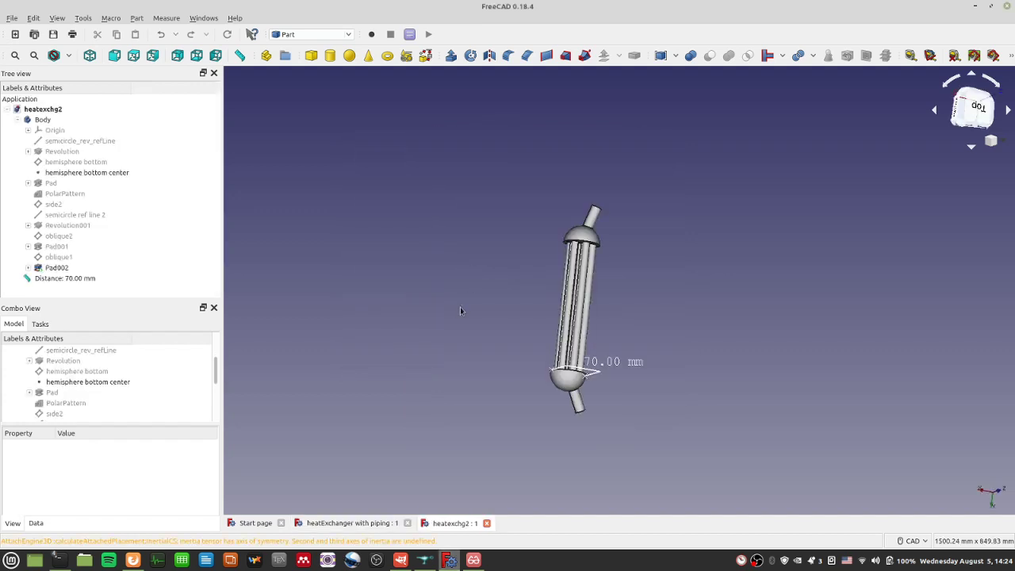
Step: Open the document Expt1.FCStd from the FreeCAD Files folder
{"action": "left_click", "coordinate": [12, 19]}
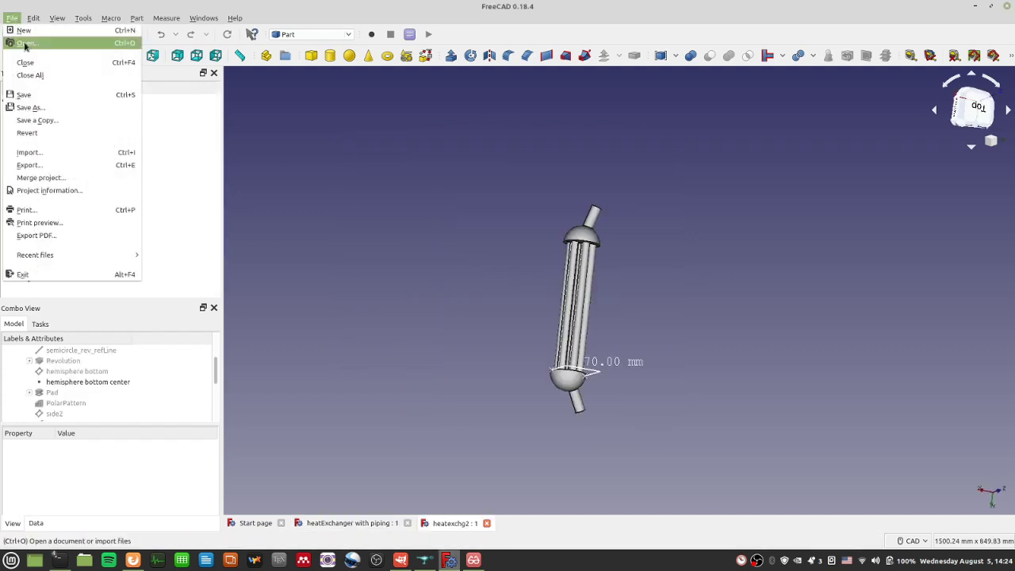
{"action": "left_click", "coordinate": [27, 44]}
{"action": "double_click", "coordinate": [444, 264]}
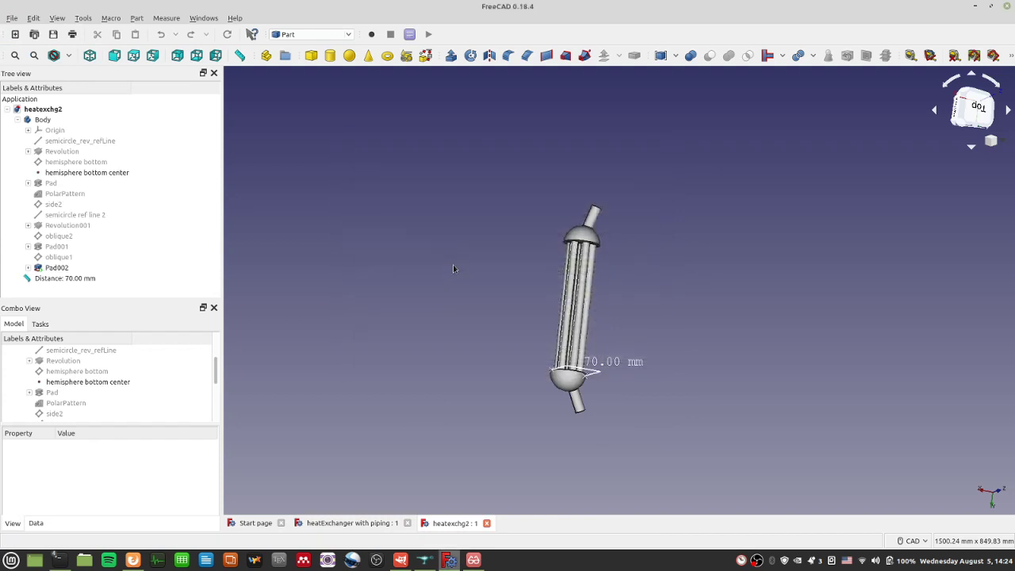
Step: Open the document heatExchgVidDemo1.FCStd from the FreeCAD Files folder
{"action": "left_click", "coordinate": [13, 19]}
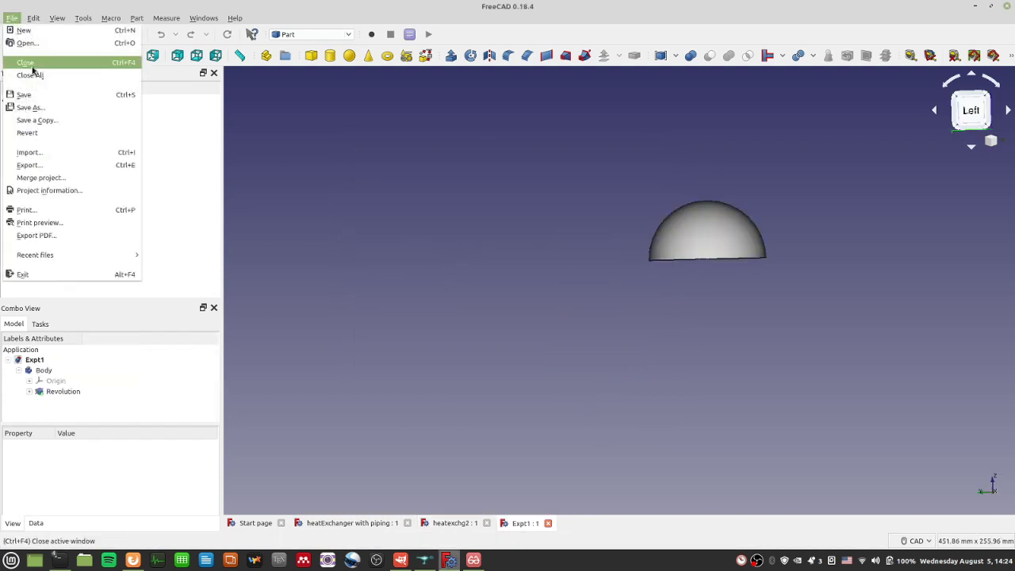
{"action": "left_click", "coordinate": [26, 44]}
{"action": "scroll", "coordinate": [532, 307], "scroll_direction": "down", "scroll_amount": 1}
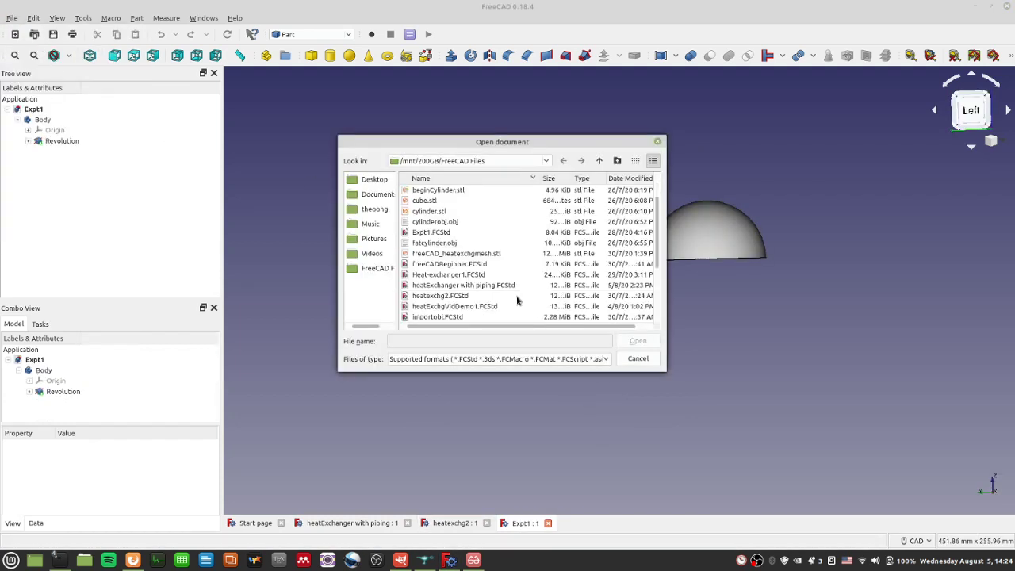
{"action": "double_click", "coordinate": [474, 305]}
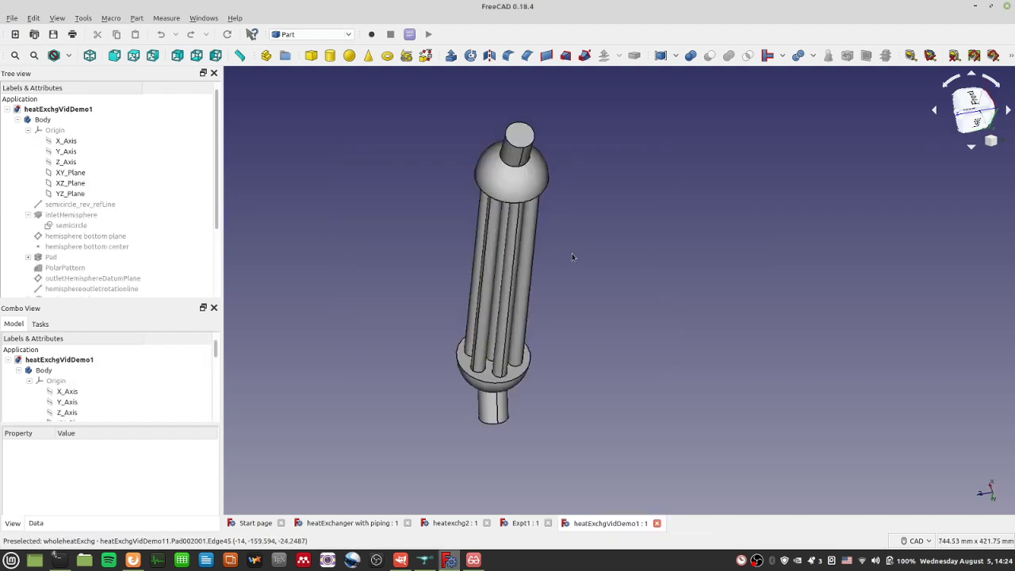
Step: Examine the heat exchanger without piping in the bottom view and find the wholeheatExchg solid in the model tree
{"action": "middle_click_drag", "start_coordinate": [571, 256], "coordinate": [401, 251]}
{"action": "left_click", "coordinate": [569, 275]}
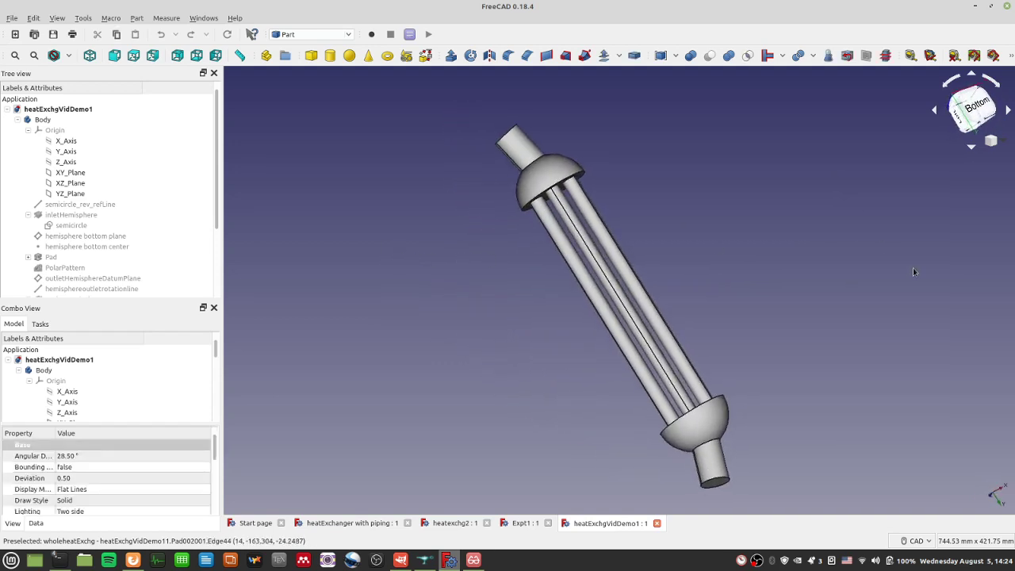
{"action": "left_click", "coordinate": [973, 109]}
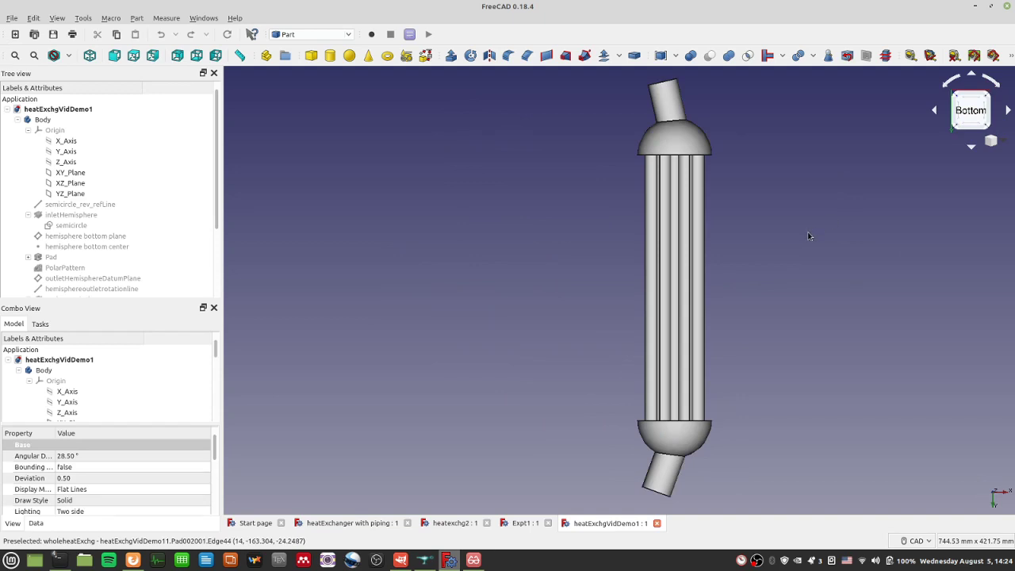
{"action": "middle_click_drag", "start_coordinate": [819, 225], "coordinate": [747, 300]}
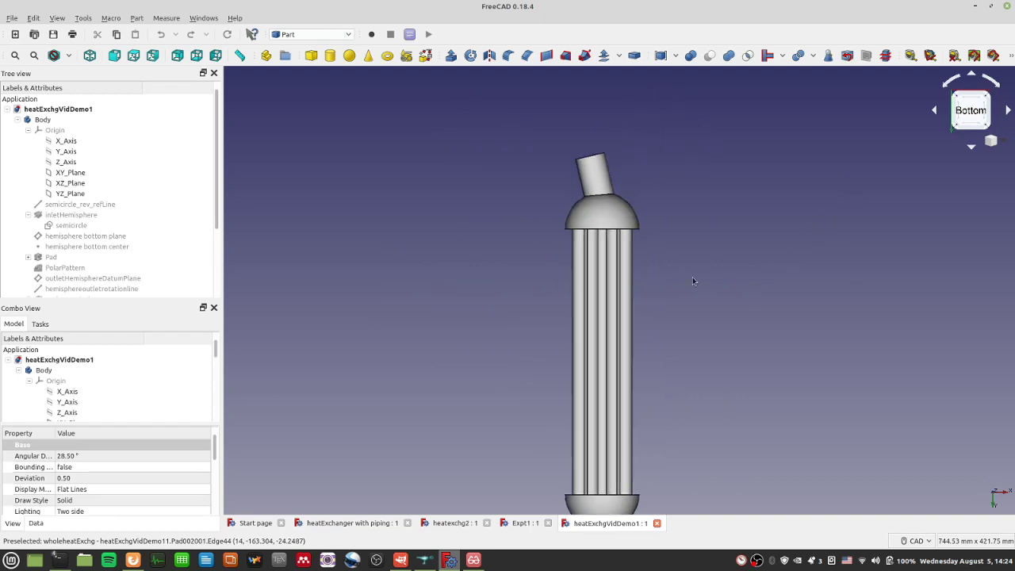
{"action": "scroll", "coordinate": [147, 266], "scroll_direction": "down", "scroll_amount": 3}
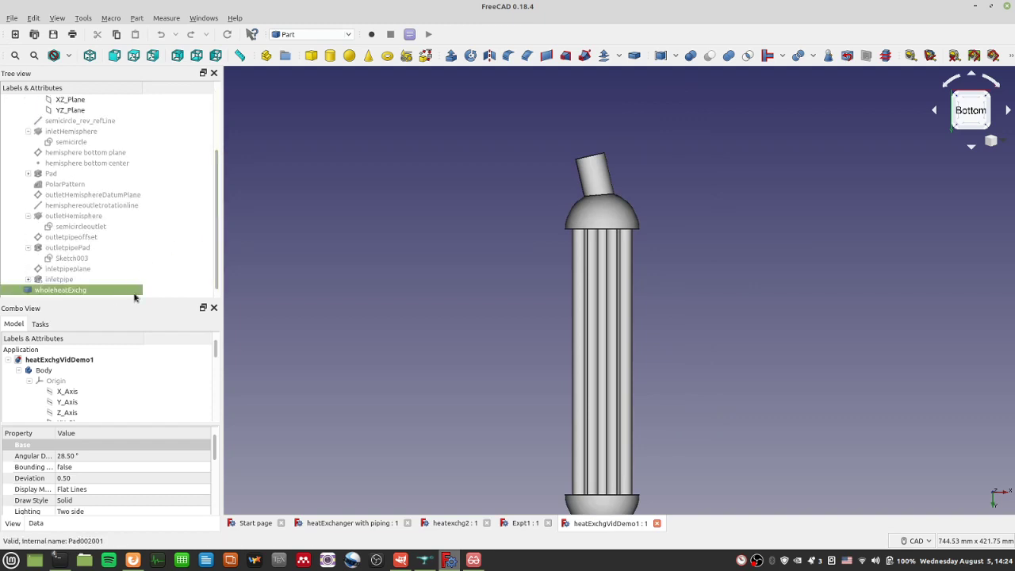
Step: Delete the wholeheatExchg solid and show inletpipeplane, Sketch003, outletpipeoffset and semicircleoutlet in the view
{"action": "key", "text": "Delete"}
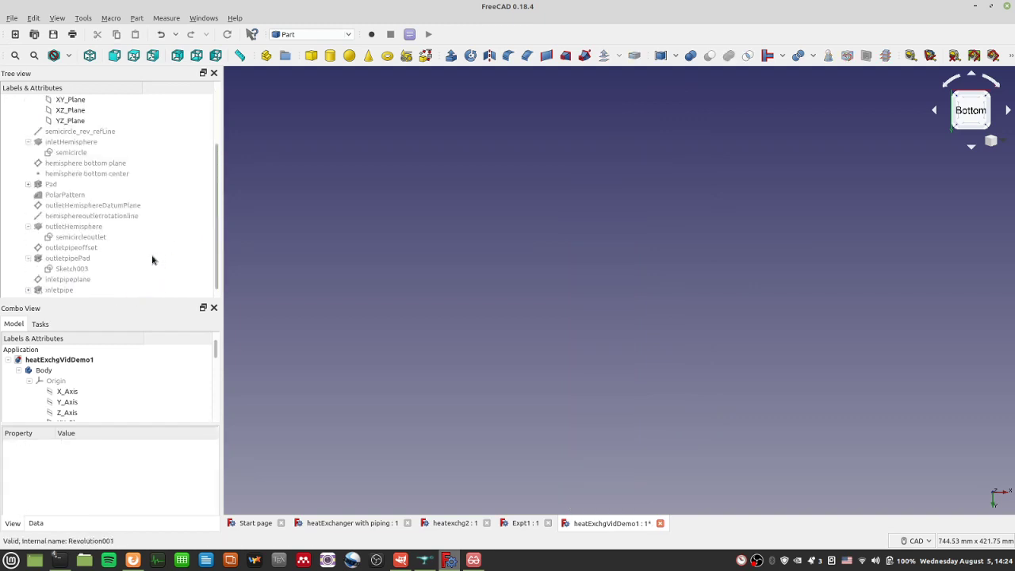
{"action": "left_click", "coordinate": [65, 288]}
{"action": "left_click", "coordinate": [68, 280]}
{"action": "left_click", "coordinate": [80, 269]}
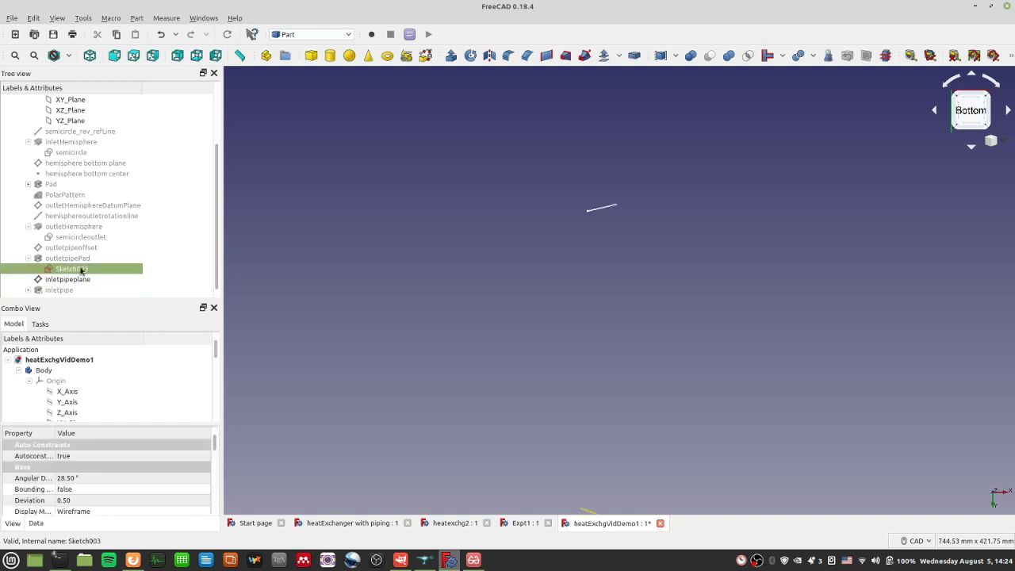
{"action": "left_click", "coordinate": [87, 248]}
{"action": "key", "text": "space"}
{"action": "left_click", "coordinate": [94, 237]}
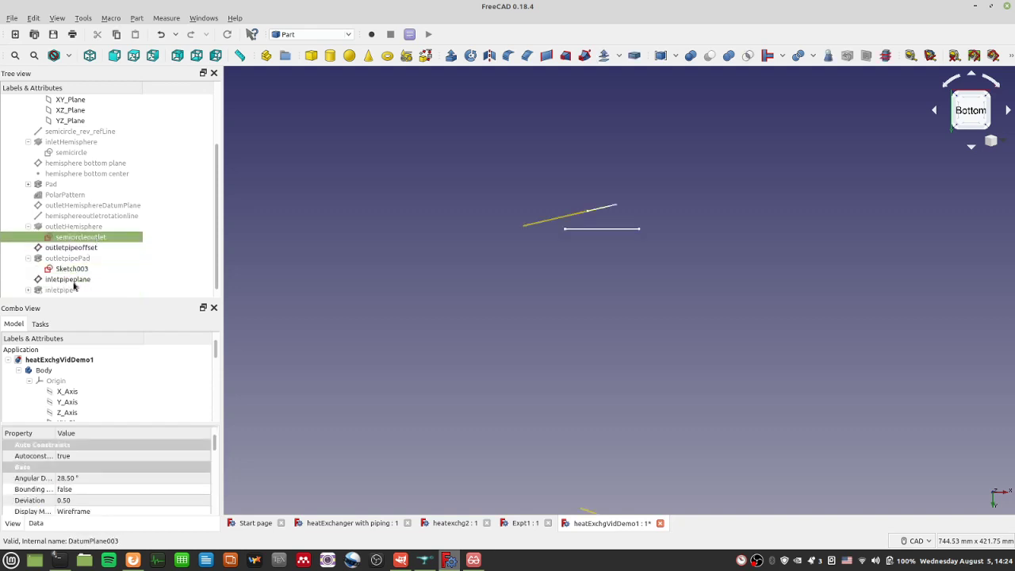
Step: Display inletpipe, switch to outletpipePad to compare the two stages of the body, and display inletpipe again
{"action": "left_click", "coordinate": [70, 289]}
{"action": "key", "text": "space"}
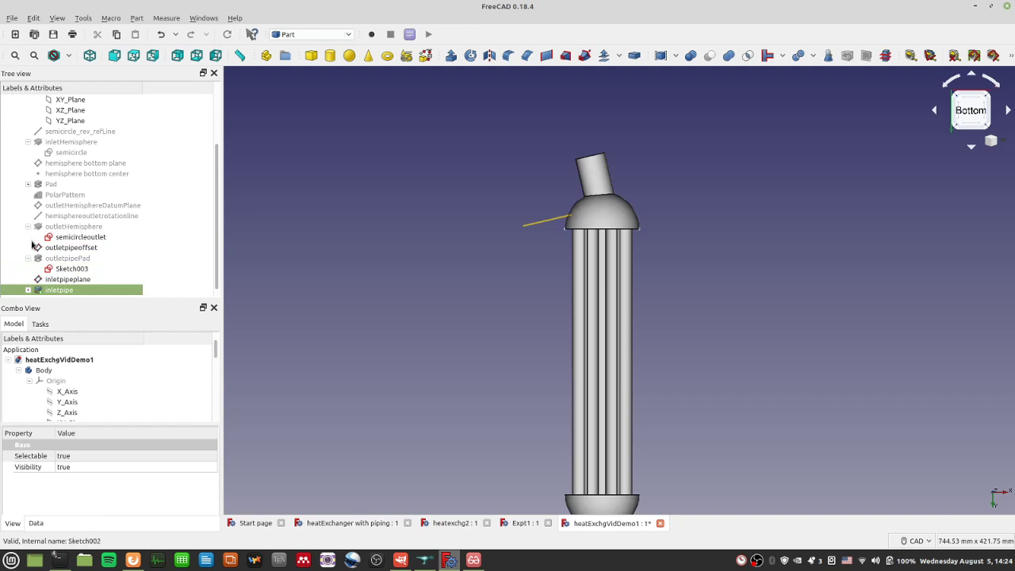
{"action": "left_click", "coordinate": [65, 258]}
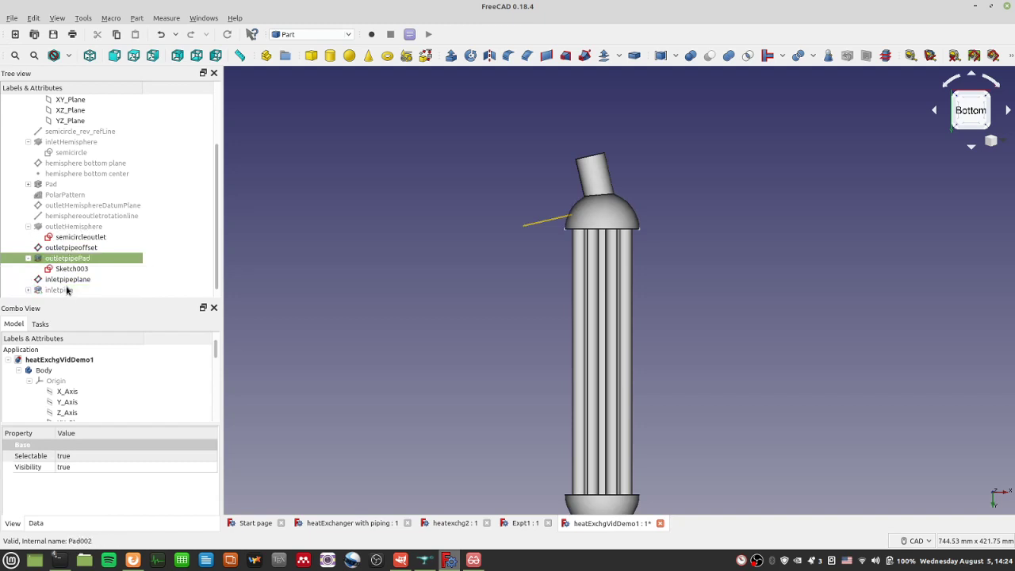
{"action": "scroll", "coordinate": [460, 283], "scroll_direction": "down", "scroll_amount": 3}
{"action": "left_click", "coordinate": [63, 292]}
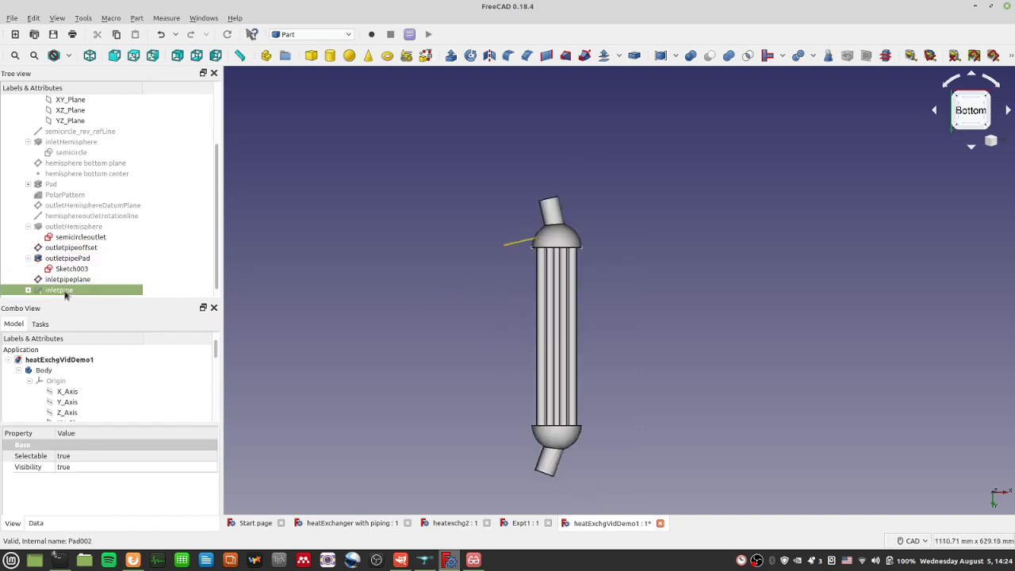
{"action": "key", "text": "space"}
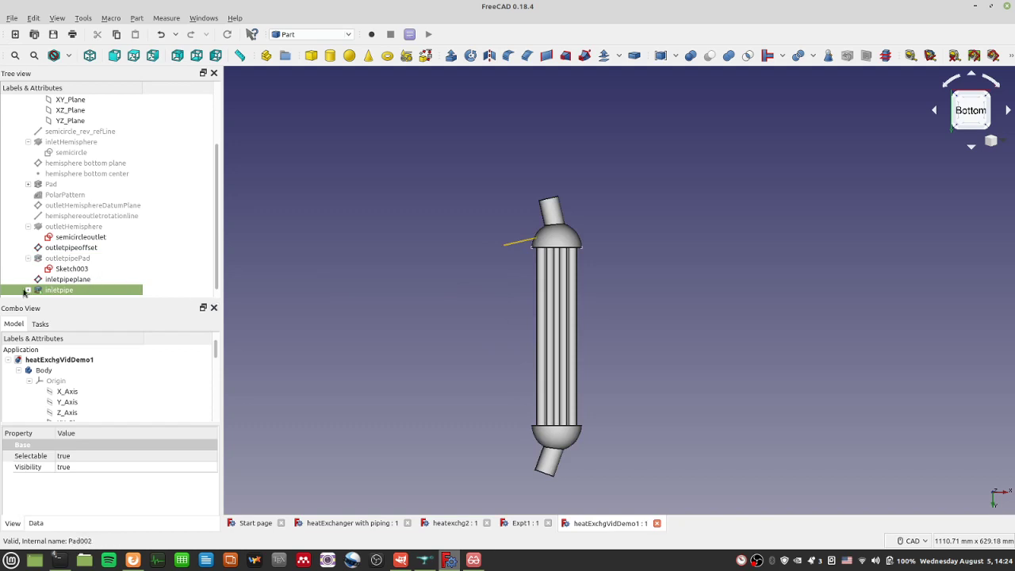
Step: Delete the inletpipe pad while keeping its profile Sketch004, and save the document
{"action": "left_click", "coordinate": [27, 290]}
{"action": "scroll", "coordinate": [476, 303], "scroll_direction": "down", "scroll_amount": 5}
{"action": "scroll", "coordinate": [147, 229], "scroll_direction": "down", "scroll_amount": 1}
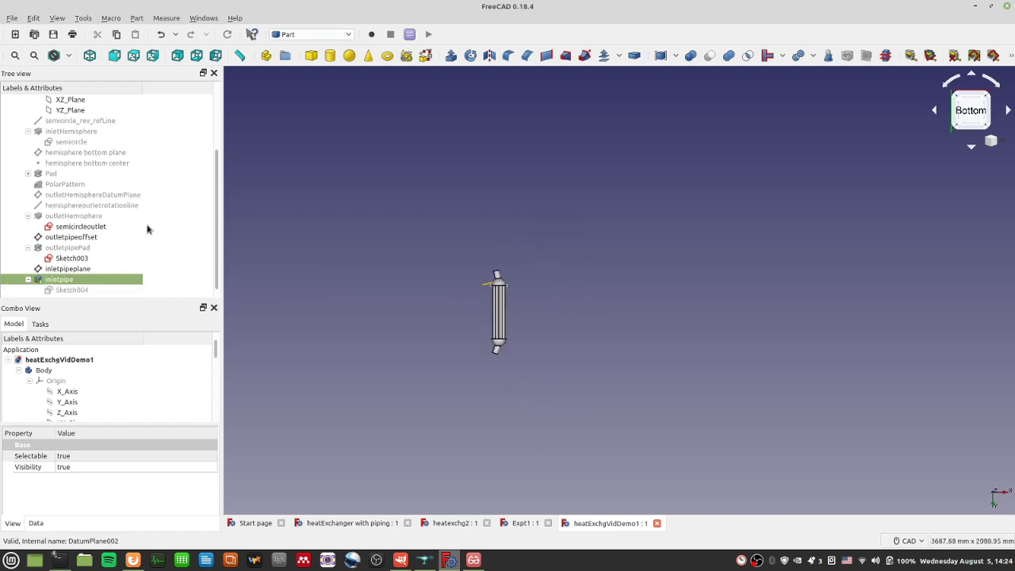
{"action": "scroll", "coordinate": [359, 327], "scroll_direction": "up", "scroll_amount": 5}
{"action": "scroll", "coordinate": [658, 216], "scroll_direction": "up", "scroll_amount": 4}
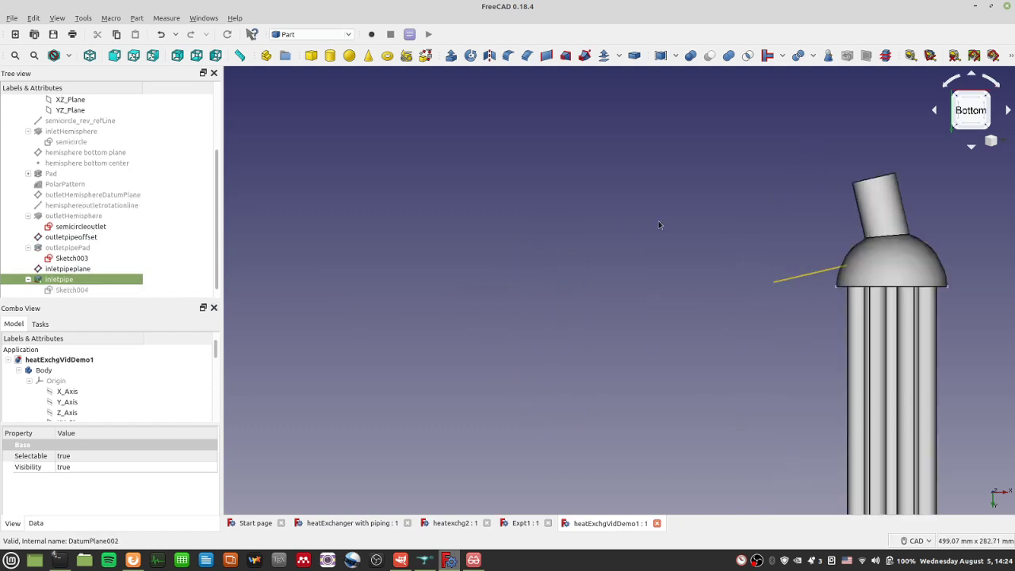
{"action": "scroll", "coordinate": [579, 230], "scroll_direction": "down", "scroll_amount": 3}
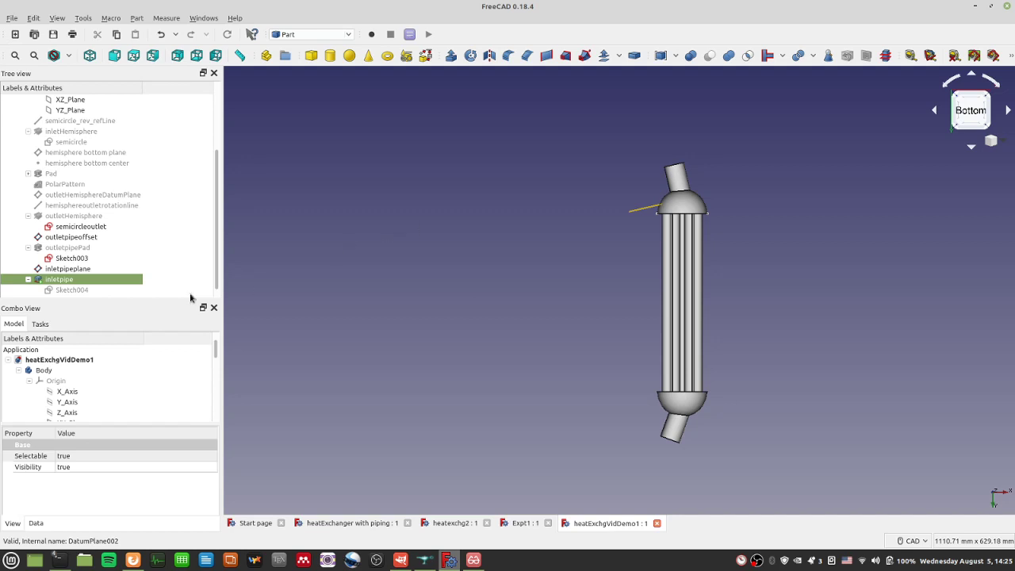
{"action": "left_click", "coordinate": [71, 291]}
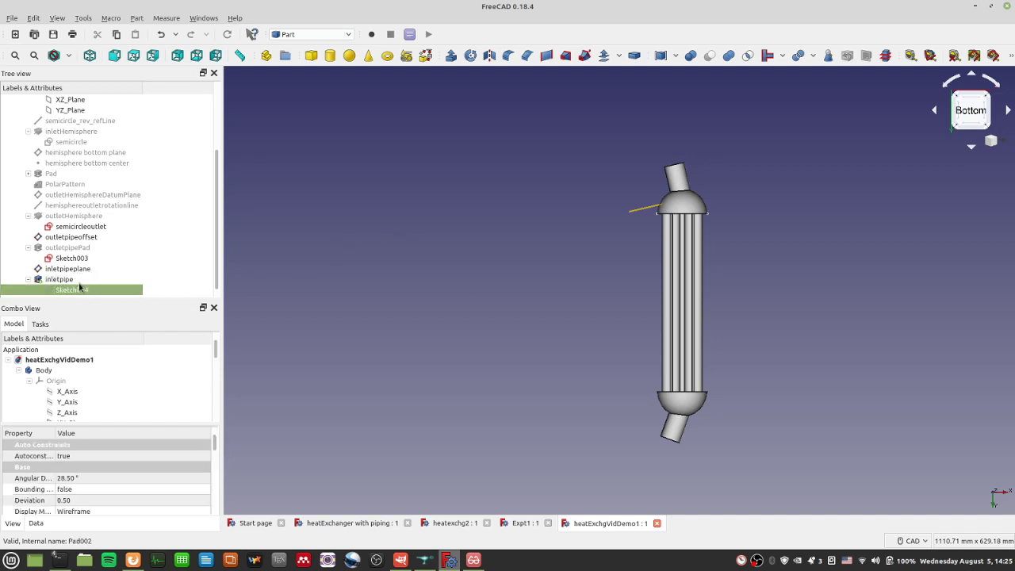
{"action": "key", "text": "Up"}
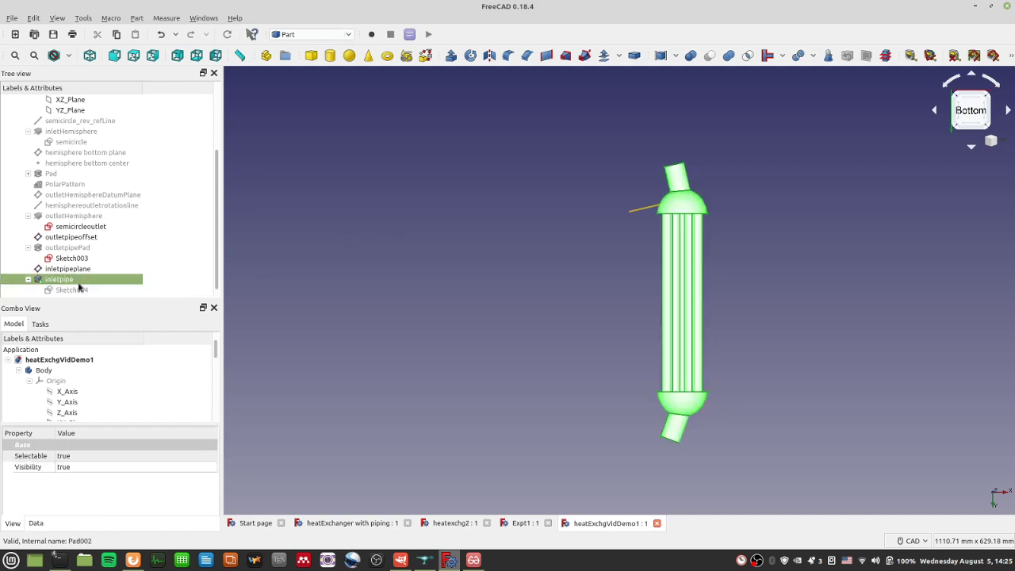
{"action": "key", "text": "Delete"}
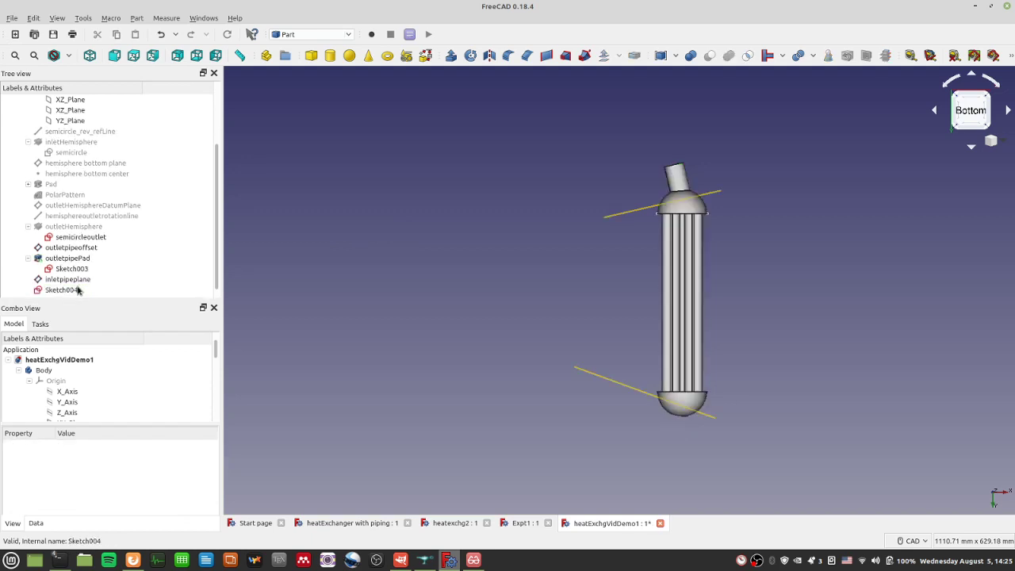
{"action": "left_click", "coordinate": [78, 291]}
{"action": "key", "text": "ctrl+s"}
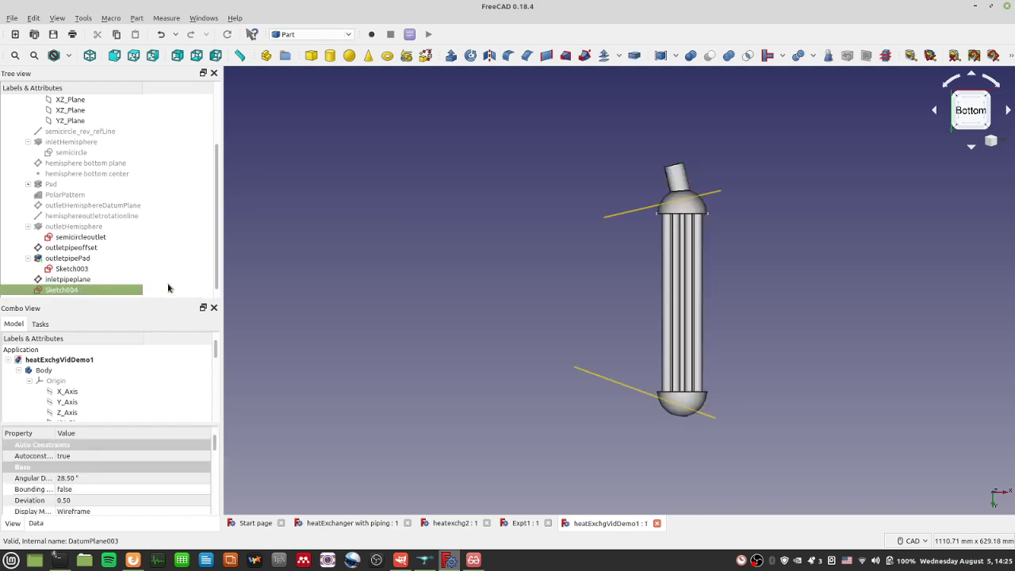
Step: Edit the inletpipeplane datum and set its attachment offset pitch to 90°
{"action": "left_click", "coordinate": [68, 255]}
{"action": "left_click", "coordinate": [99, 279]}
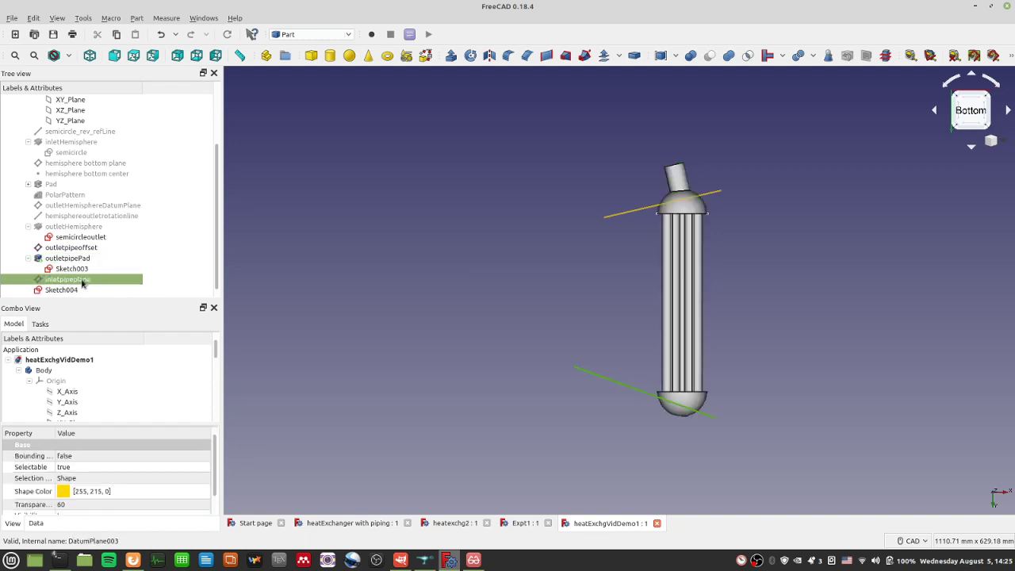
{"action": "right_click", "coordinate": [82, 282]}
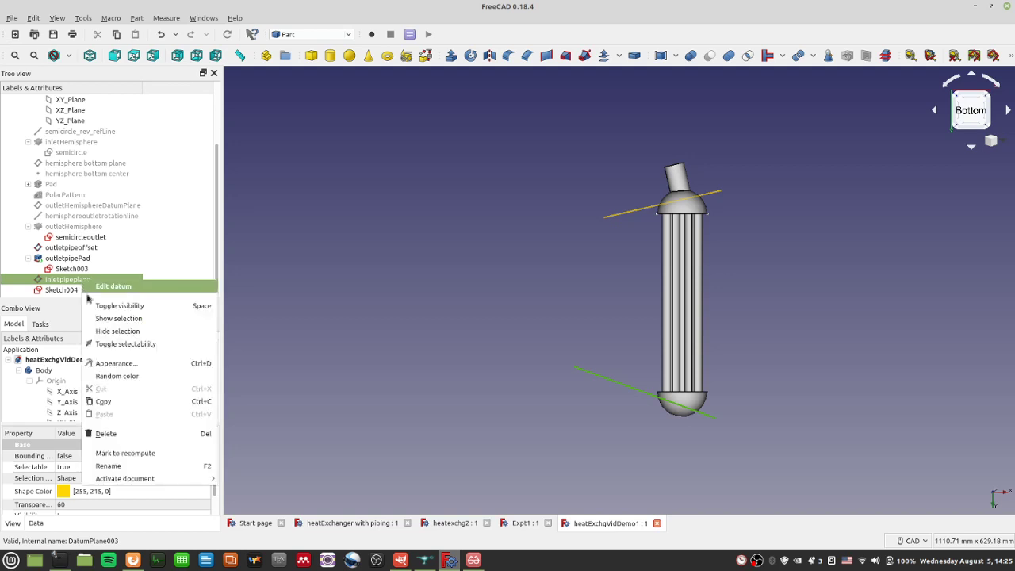
{"action": "left_click", "coordinate": [159, 251]}
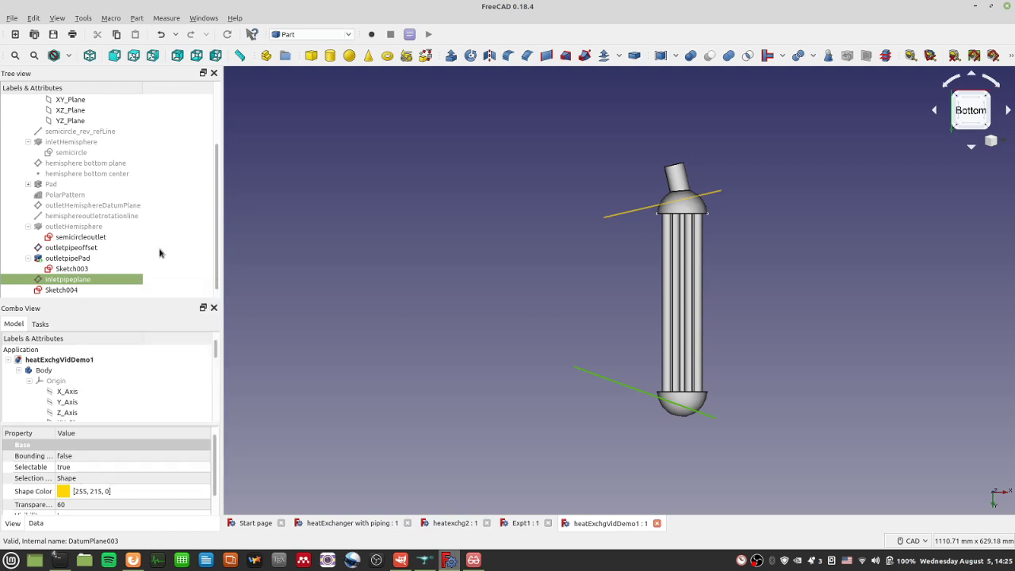
{"action": "right_click", "coordinate": [125, 278]}
{"action": "left_click", "coordinate": [145, 284]}
{"action": "left_click_drag", "start_coordinate": [212, 408], "coordinate": [215, 514]}
{"action": "left_click_drag", "start_coordinate": [57, 475], "coordinate": [37, 472]}
{"action": "type", "text": "90"}
{"action": "key", "text": "Return"}
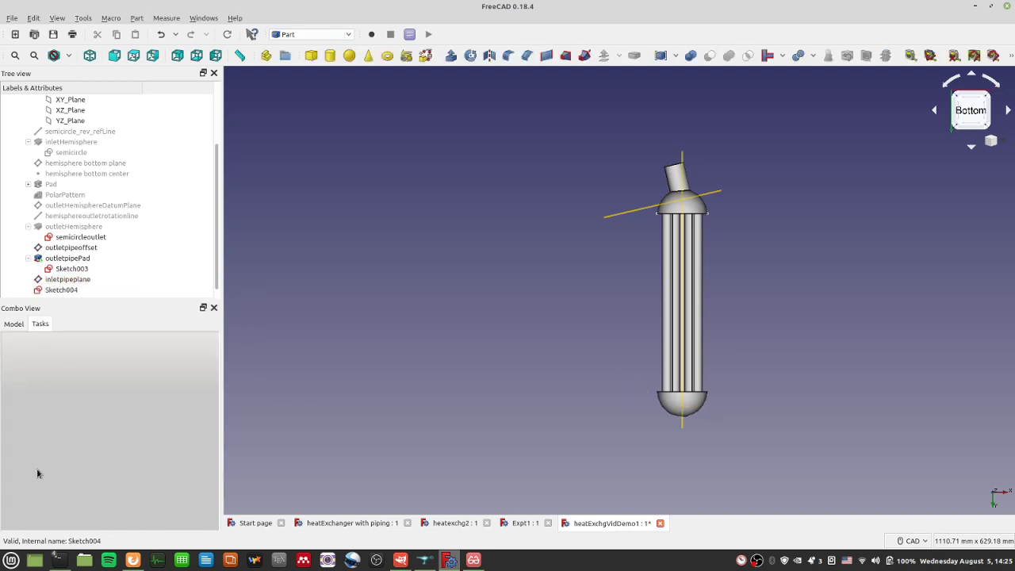
Step: Reopen the inletpipeplane datum and reset its attachment offset yaw to 0°
{"action": "left_click", "coordinate": [75, 273]}
{"action": "double_click", "coordinate": [72, 280]}
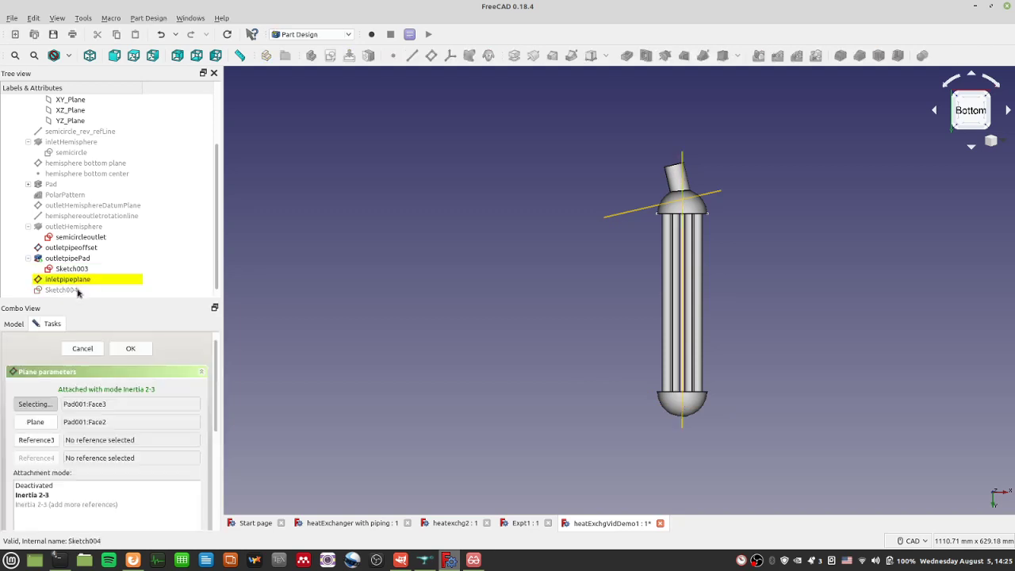
{"action": "scroll", "coordinate": [151, 442], "scroll_direction": "down", "scroll_amount": 5}
{"action": "scroll", "coordinate": [146, 458], "scroll_direction": "down", "scroll_amount": 4}
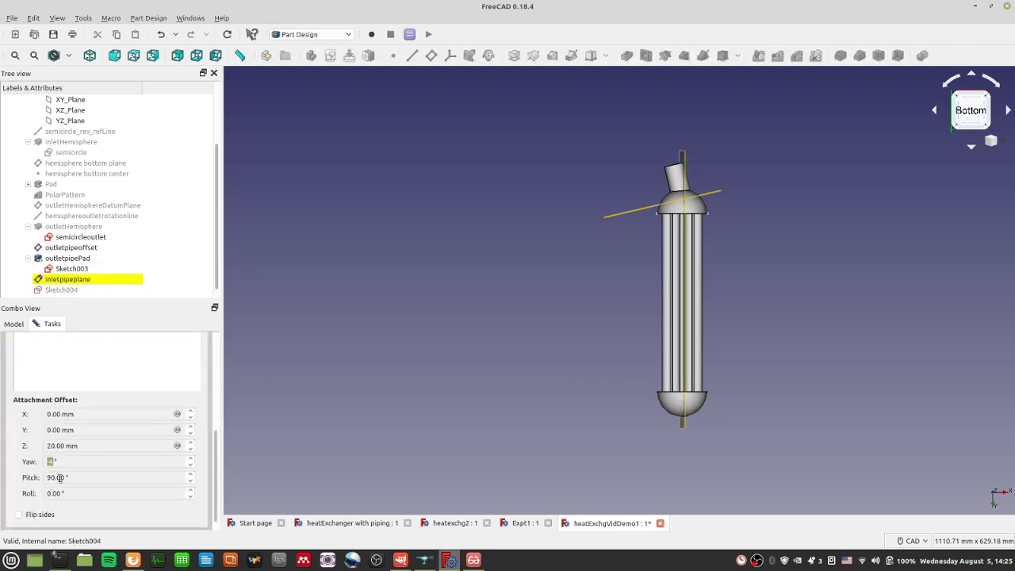
{"action": "left_click_drag", "start_coordinate": [54, 463], "coordinate": [38, 459]}
{"action": "key", "text": "Return"}
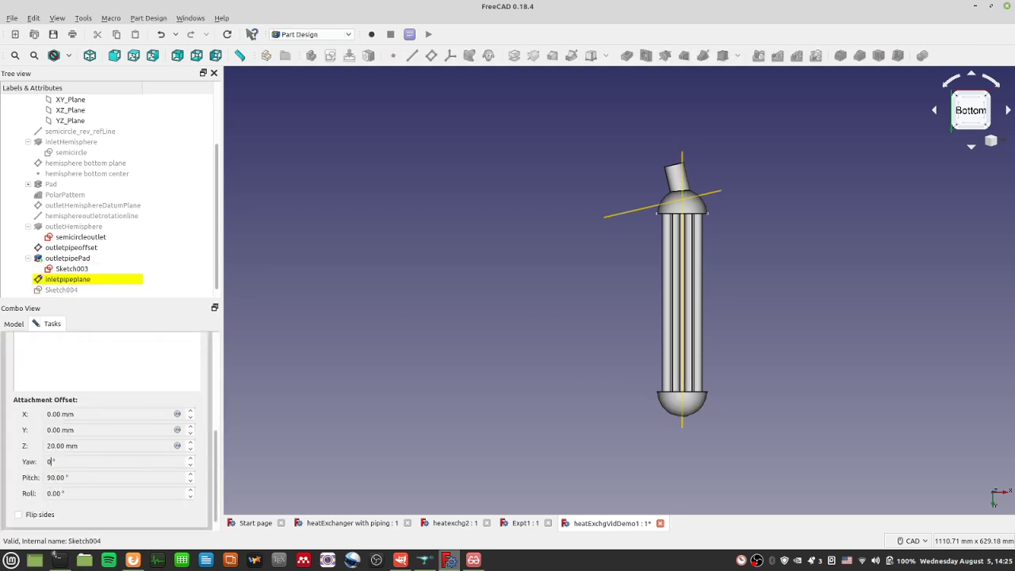
Step: Set the attachment offset pitch of the inletpipeplane datum to 0°
{"action": "double_click", "coordinate": [68, 280]}
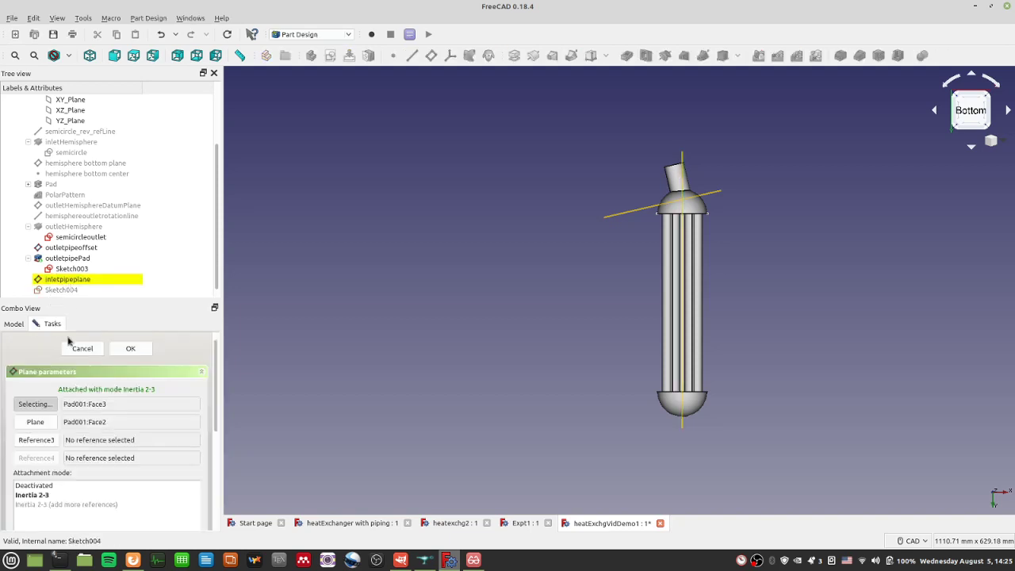
{"action": "left_click_drag", "start_coordinate": [214, 371], "coordinate": [202, 482]}
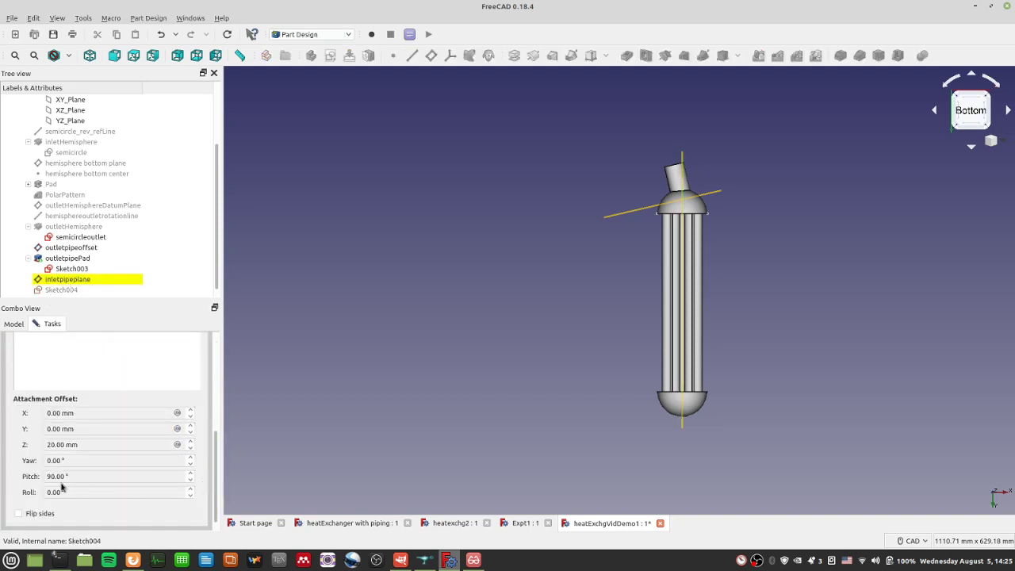
{"action": "left_click_drag", "start_coordinate": [53, 477], "coordinate": [21, 482]}
{"action": "type", "text": "0"}
{"action": "key", "text": "Return"}
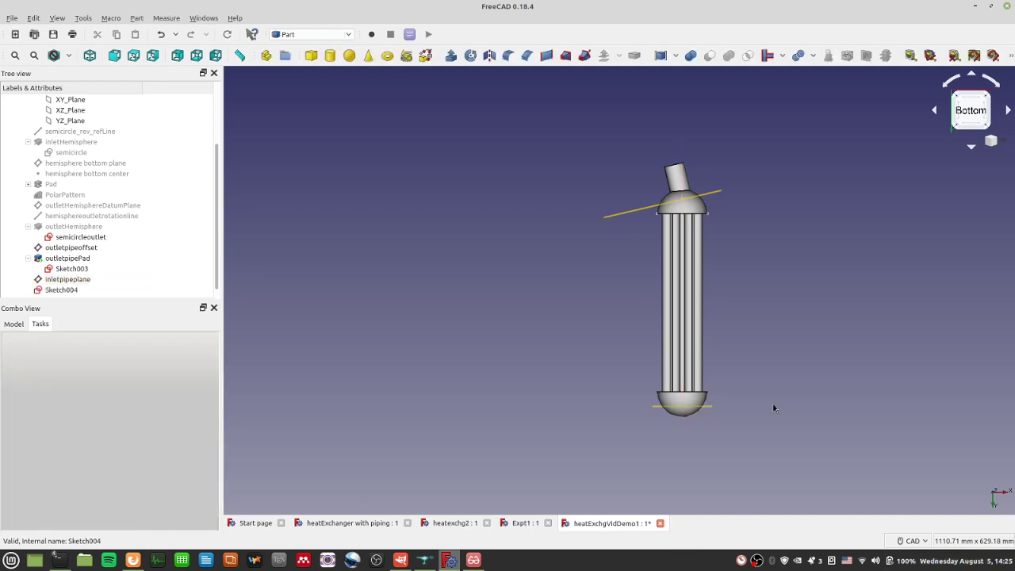
Step: Open Sketch004 for editing, hide outletpipePad to inspect the inlet pipe circle, and close the sketch
{"action": "middle_click_drag", "start_coordinate": [774, 408], "coordinate": [725, 314]}
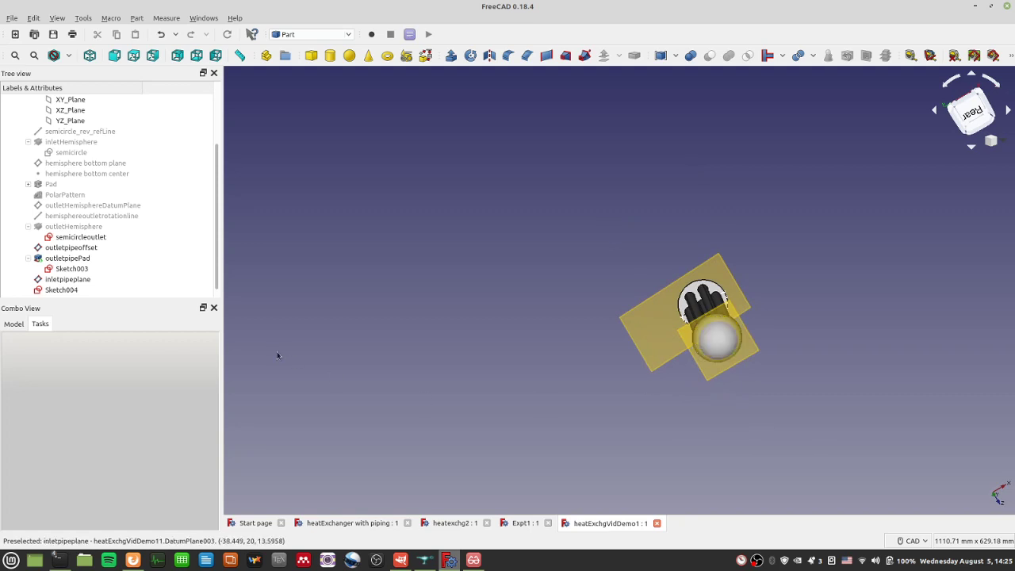
{"action": "left_click", "coordinate": [71, 280]}
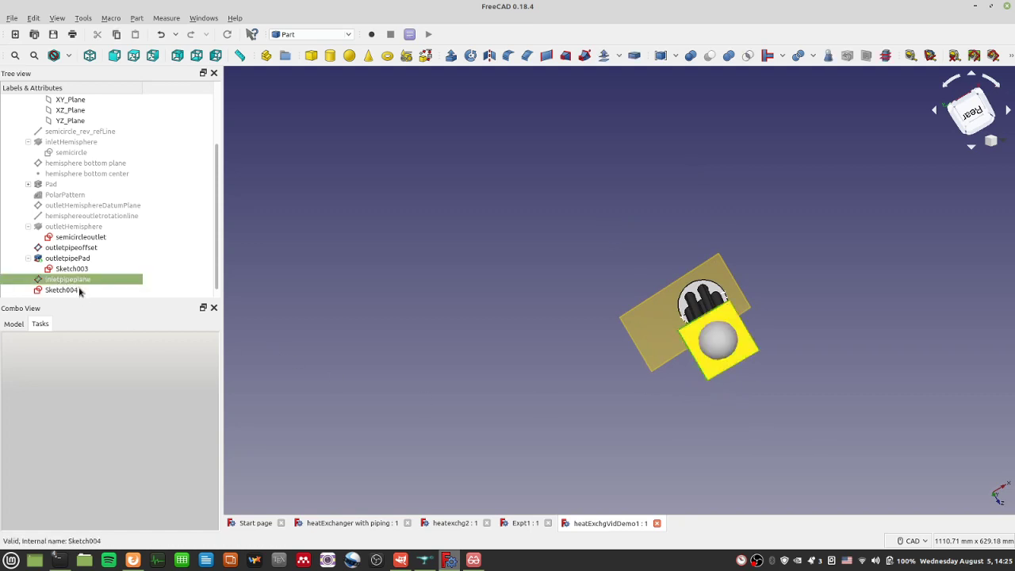
{"action": "double_click", "coordinate": [81, 290]}
{"action": "scroll", "coordinate": [580, 246], "scroll_direction": "up", "scroll_amount": 10}
{"action": "middle_click_drag", "start_coordinate": [531, 366], "coordinate": [620, 497]}
{"action": "left_click", "coordinate": [71, 259]}
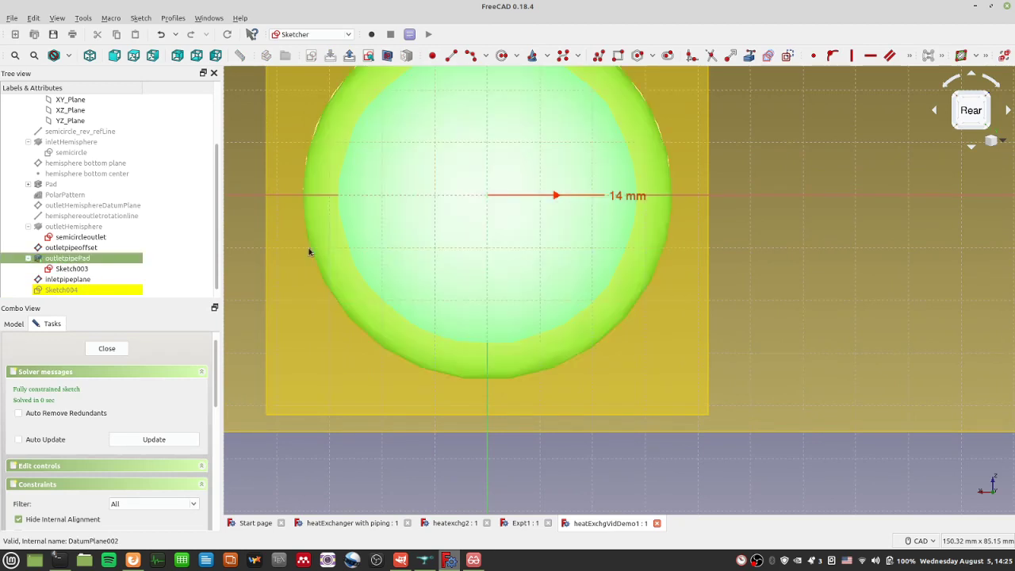
{"action": "key", "text": "space"}
{"action": "middle_click_drag", "start_coordinate": [555, 193], "coordinate": [618, 298]}
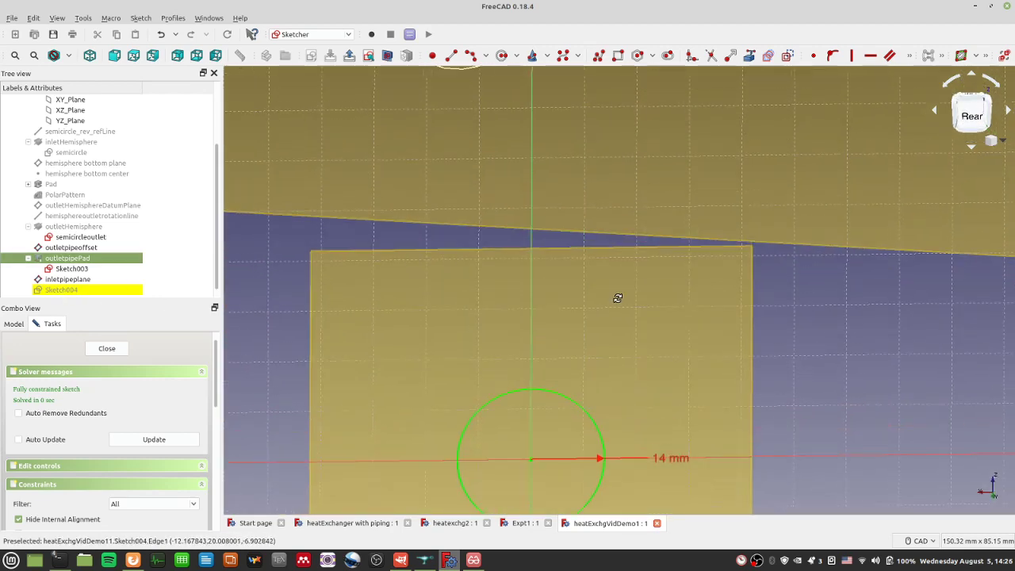
{"action": "middle_click_drag", "start_coordinate": [750, 344], "coordinate": [715, 189]}
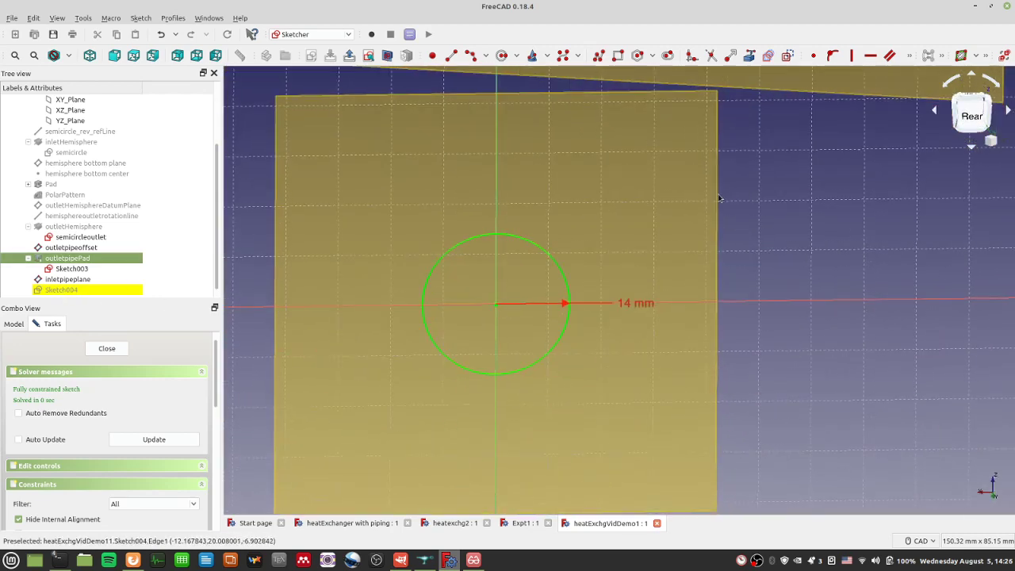
{"action": "left_click", "coordinate": [557, 268]}
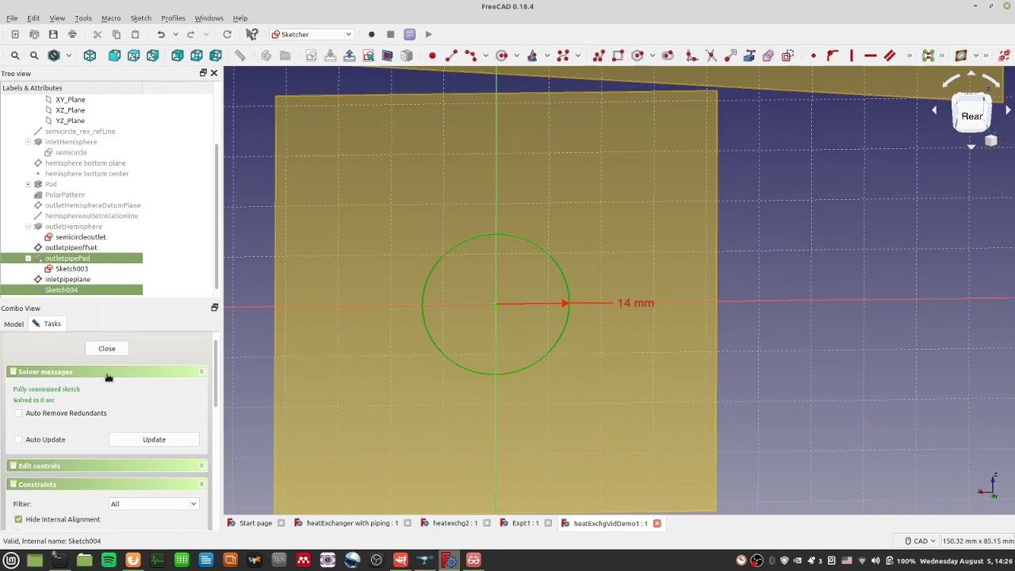
{"action": "left_click", "coordinate": [106, 347]}
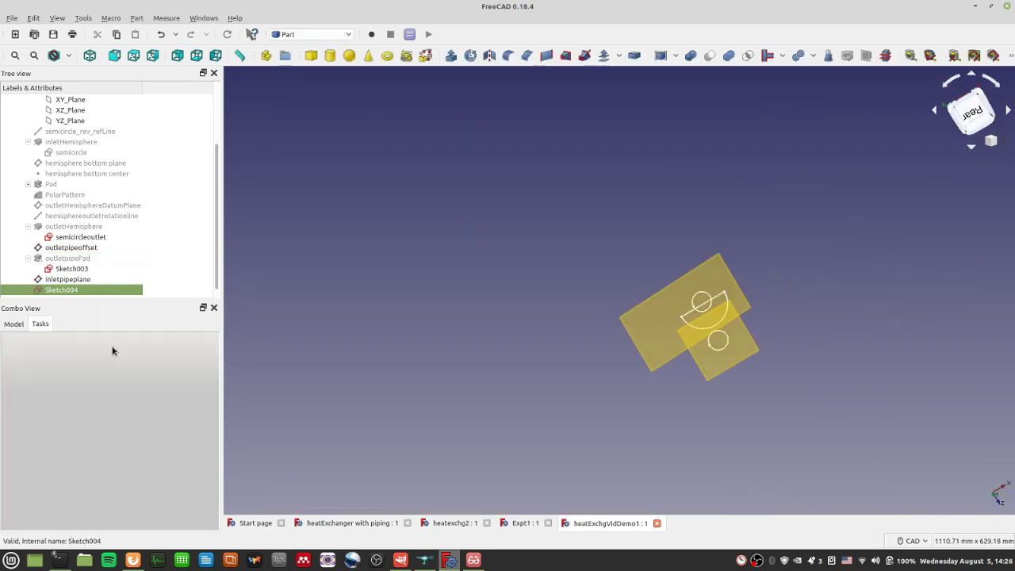
Step: Select Sketch004 and examine its circle's position on the inletpipeplane datum relative to the outlet plane
{"action": "right_click", "coordinate": [619, 465]}
{"action": "left_click", "coordinate": [829, 313]}
{"action": "middle_click_drag", "start_coordinate": [831, 335], "coordinate": [831, 371]}
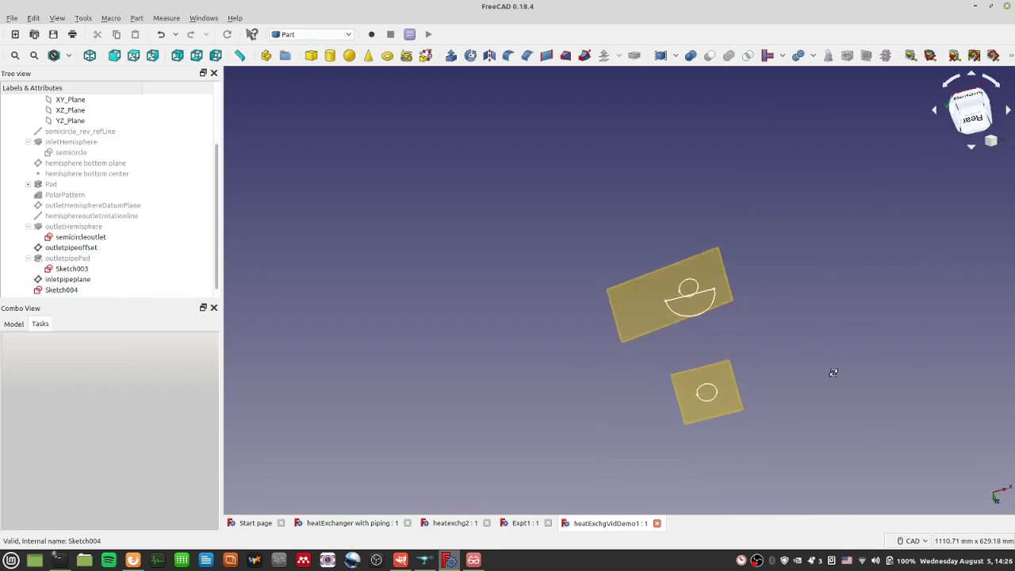
{"action": "left_click", "coordinate": [705, 392]}
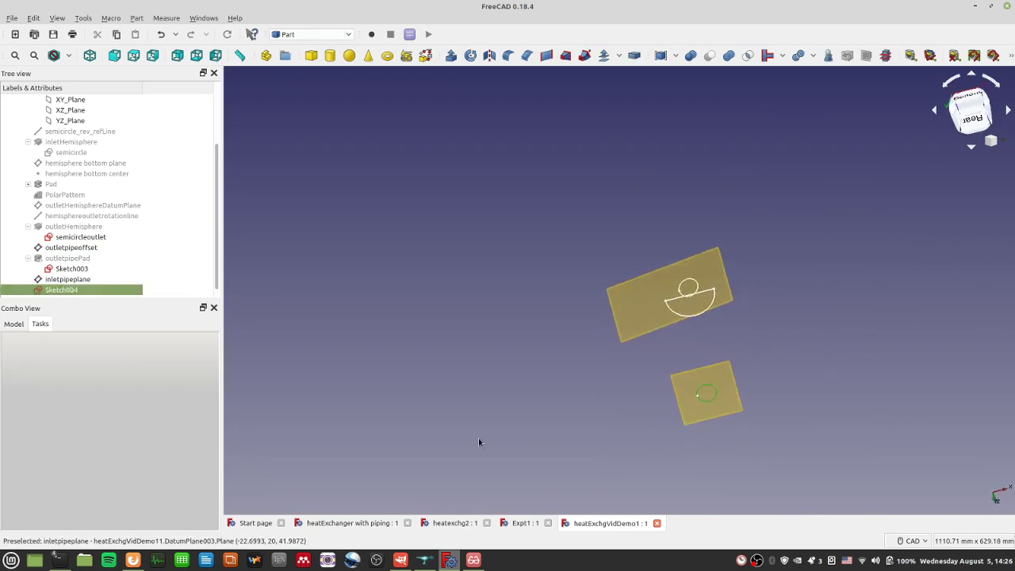
{"action": "right_click", "coordinate": [81, 293]}
{"action": "left_click", "coordinate": [585, 475]}
{"action": "scroll", "coordinate": [837, 415], "scroll_direction": "up", "scroll_amount": 8}
{"action": "scroll", "coordinate": [474, 356], "scroll_direction": "down", "scroll_amount": 6}
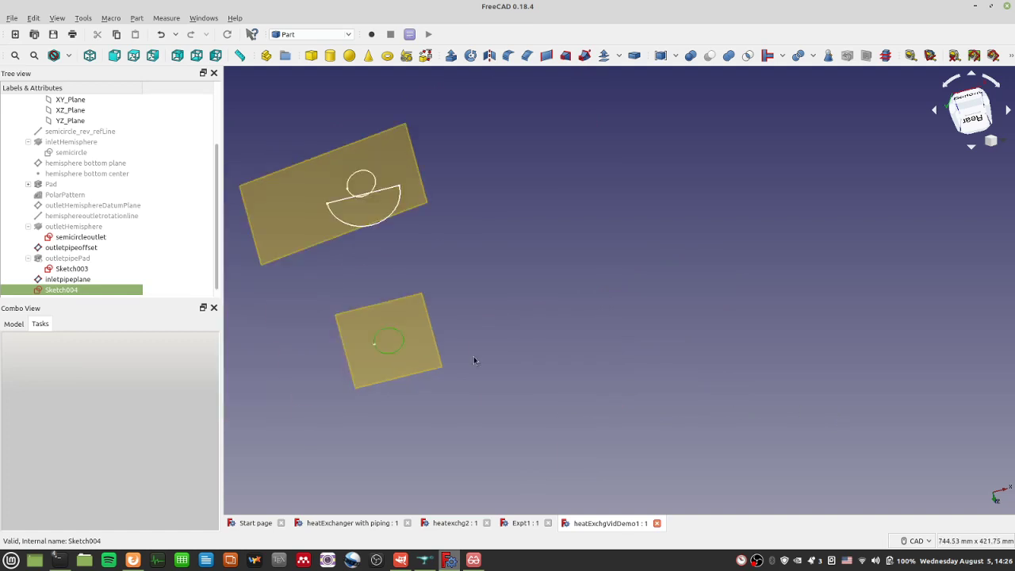
{"action": "scroll", "coordinate": [474, 357], "scroll_direction": "up", "scroll_amount": 4}
{"action": "middle_click_drag", "start_coordinate": [467, 355], "coordinate": [792, 359]}
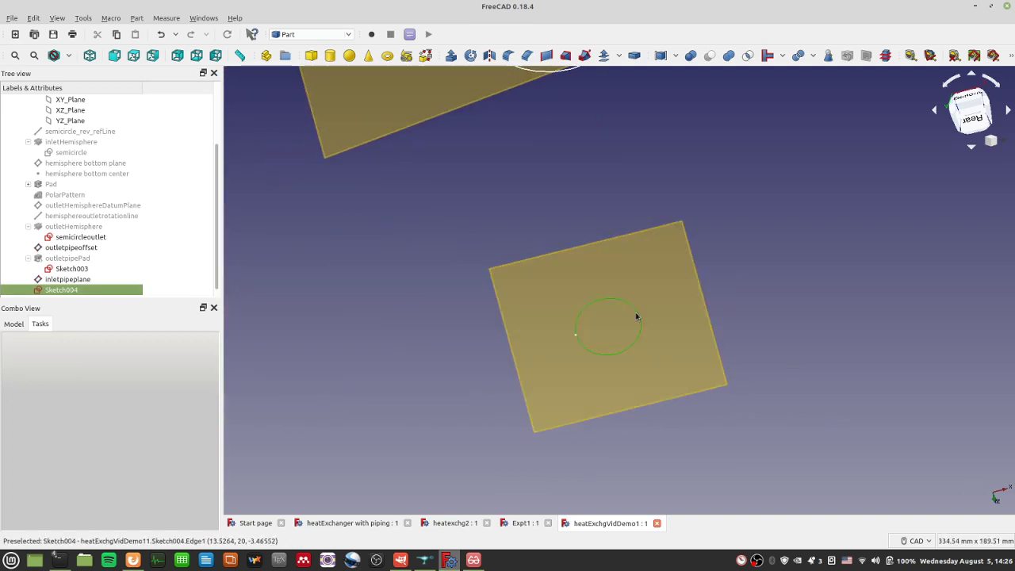
{"action": "right_click", "coordinate": [76, 290]}
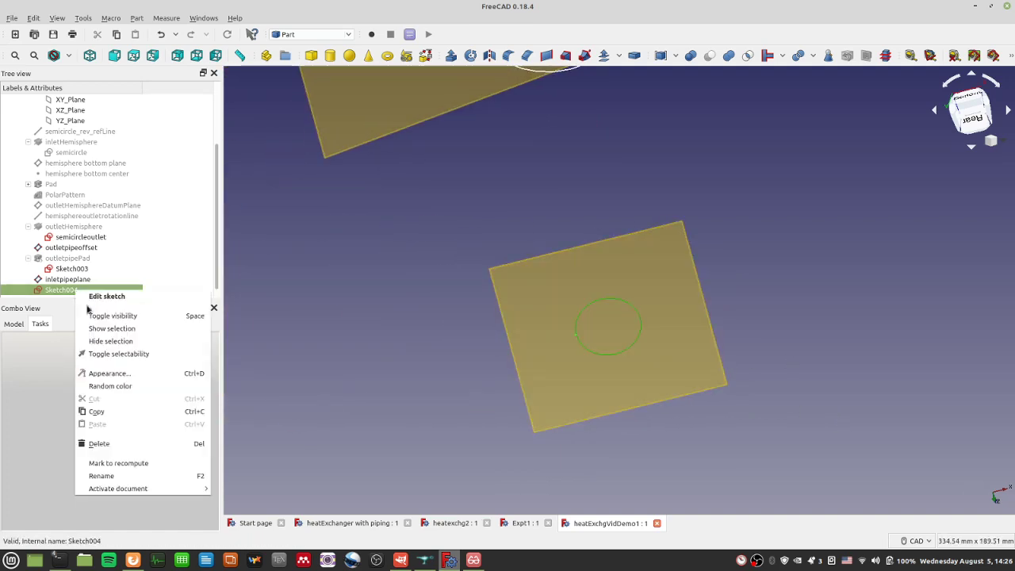
{"action": "key", "text": "Escape"}
{"action": "left_click", "coordinate": [11, 325]}
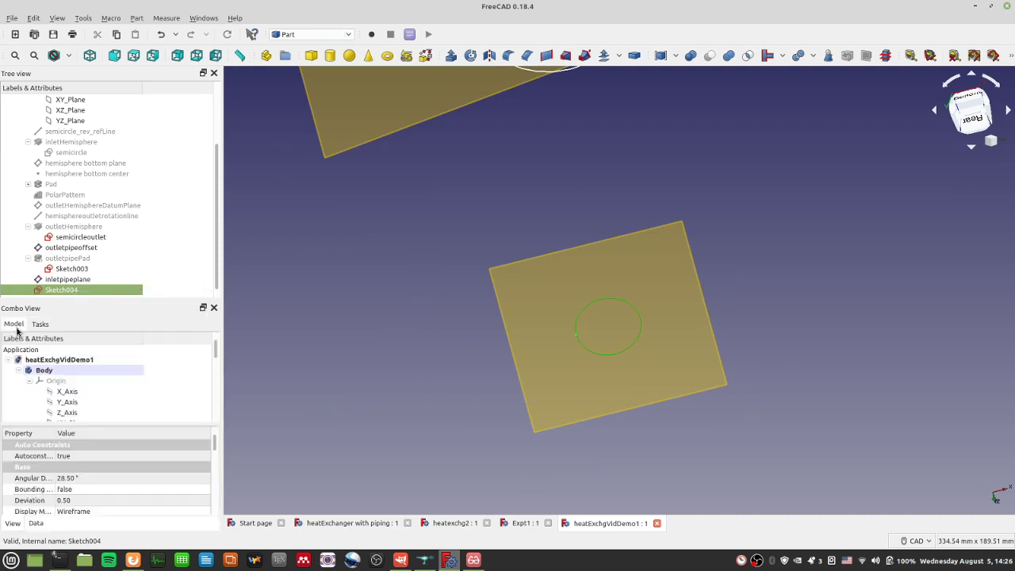
{"action": "double_click", "coordinate": [74, 290]}
{"action": "key", "text": "Escape"}
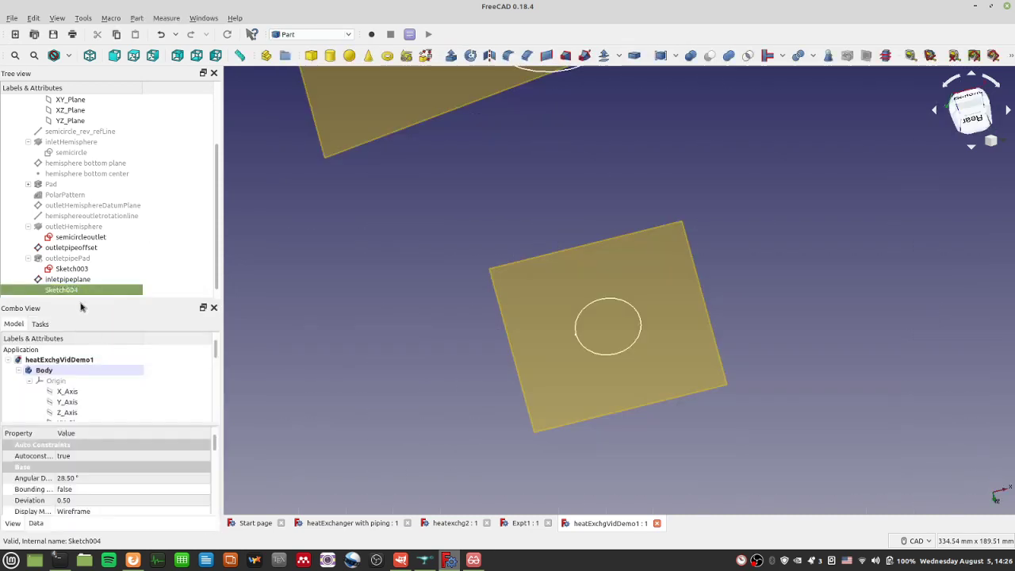
Step: Switch to the Part Design workbench and rename Sketch004 to inletpipeCrosssection
{"action": "left_click", "coordinate": [313, 34]}
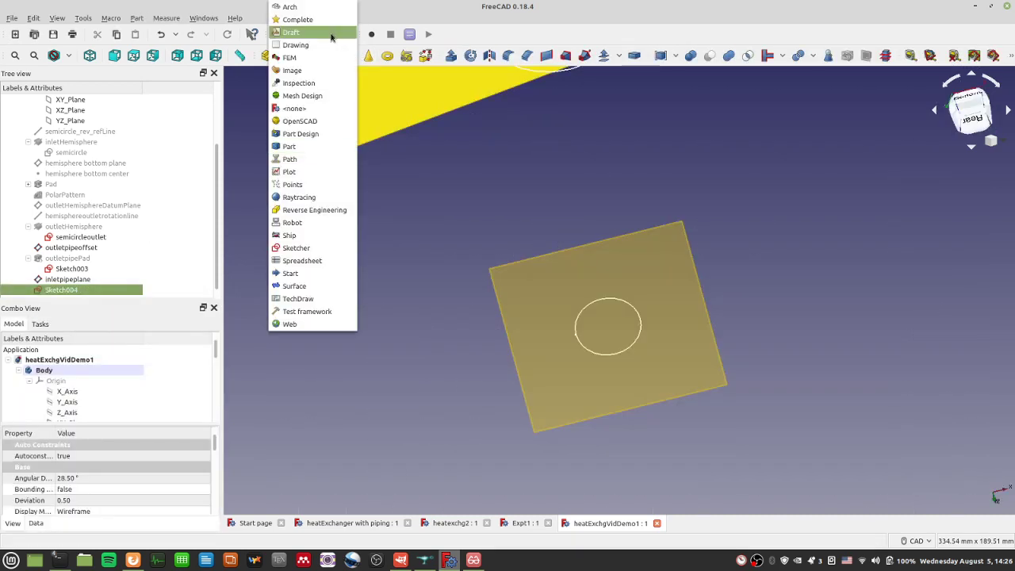
{"action": "left_click", "coordinate": [309, 133]}
{"action": "left_click", "coordinate": [328, 290]}
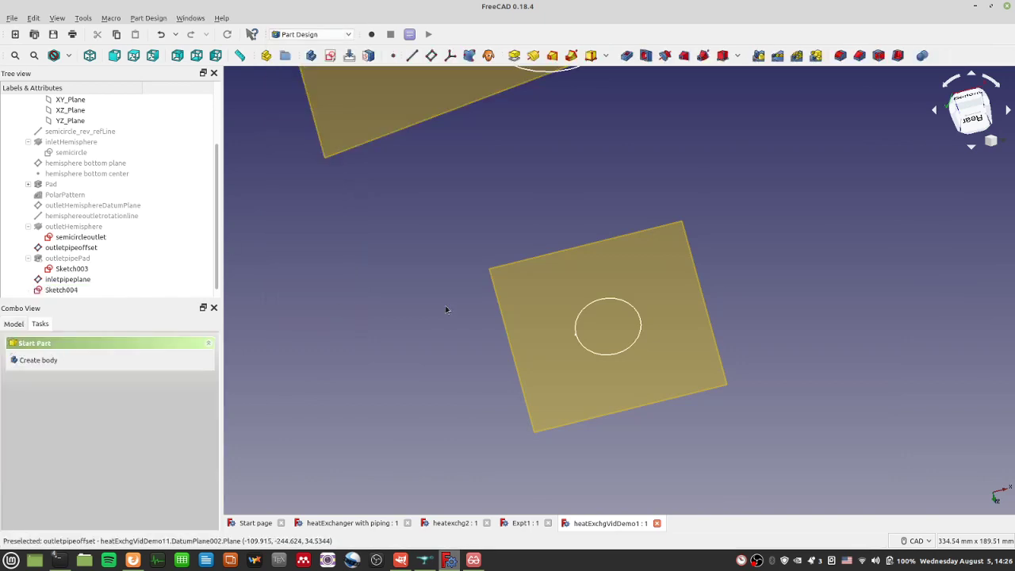
{"action": "left_click", "coordinate": [636, 313]}
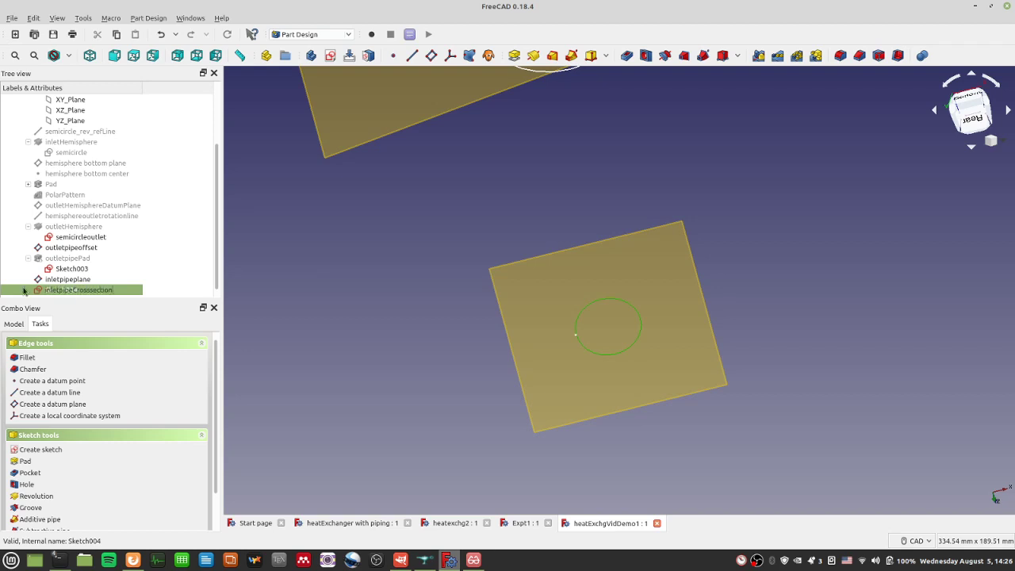
{"action": "key", "text": "Return"}
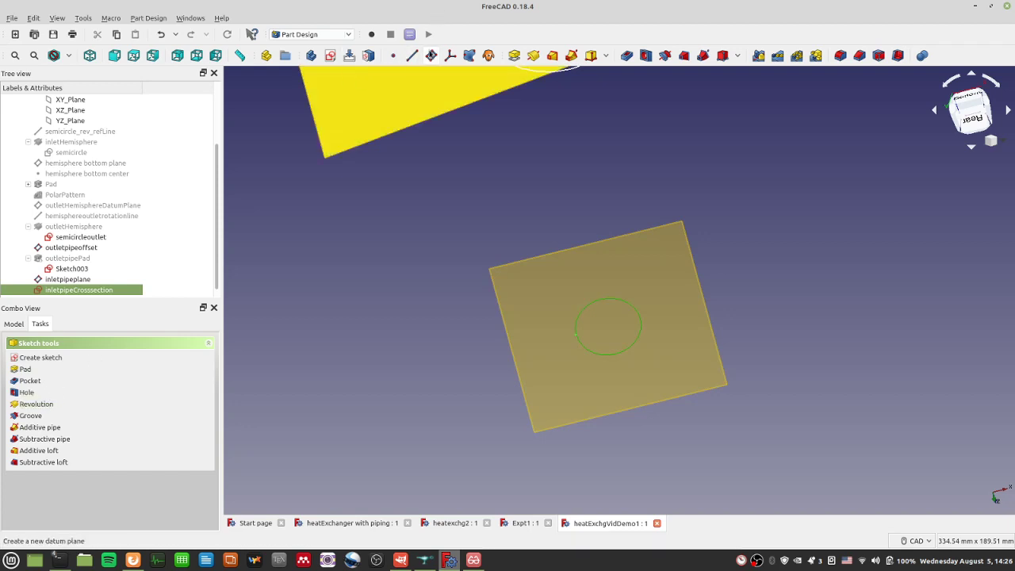
Step: Create a datum plane attached to inletpipeCrosssection in Object's XY mode and rename it plane-pipeSweep
{"action": "left_click", "coordinate": [430, 54]}
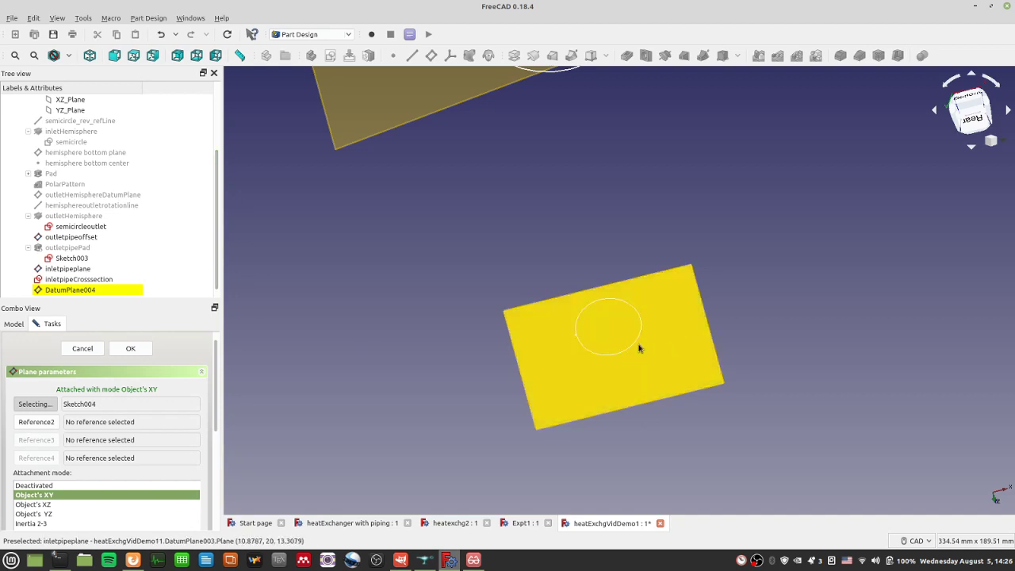
{"action": "left_click", "coordinate": [119, 290]}
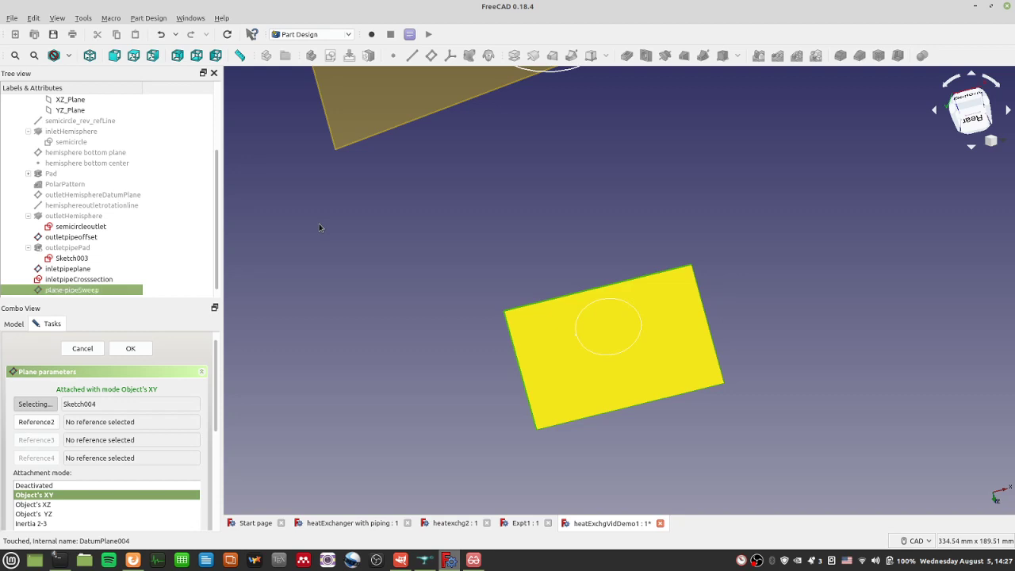
Step: Try a 90° attachment offset pitch on plane-pipeSweep and show outletpipePad to check the plane's orientation
{"action": "scroll", "coordinate": [181, 428], "scroll_direction": "down", "scroll_amount": 5}
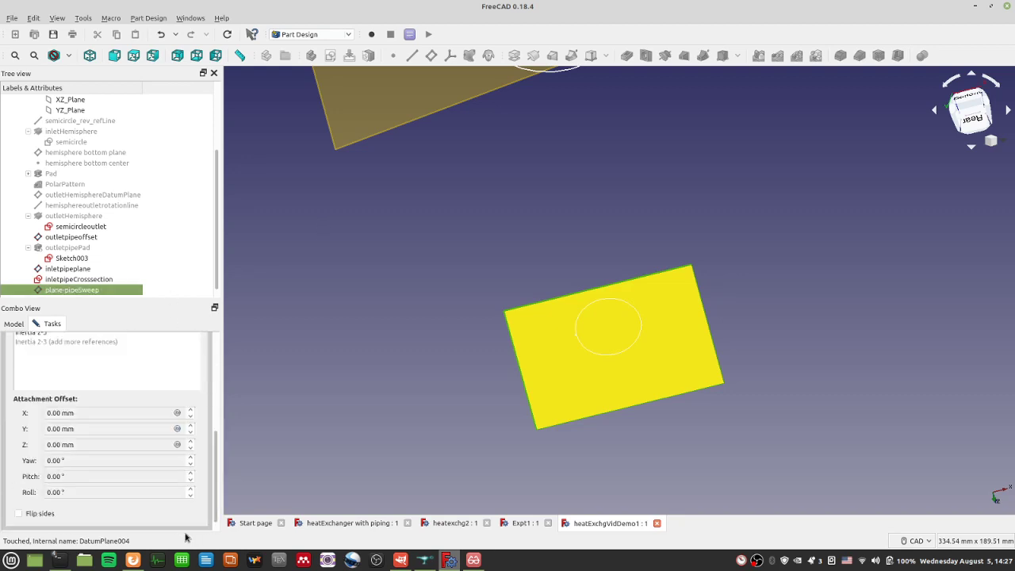
{"action": "left_click_drag", "start_coordinate": [52, 476], "coordinate": [60, 476]}
{"action": "type", "text": "9"}
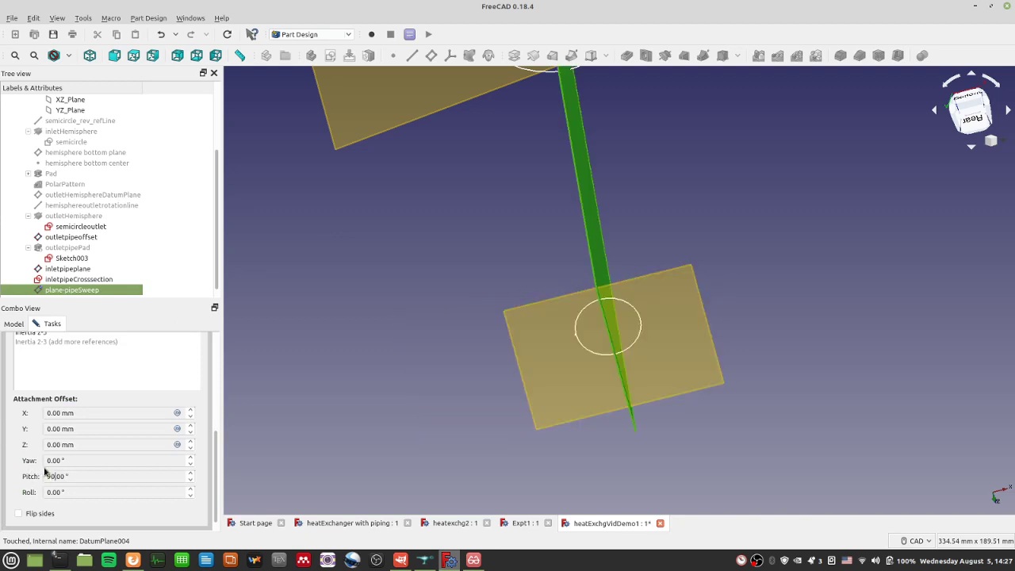
{"action": "scroll", "coordinate": [497, 499], "scroll_direction": "down", "scroll_amount": 4}
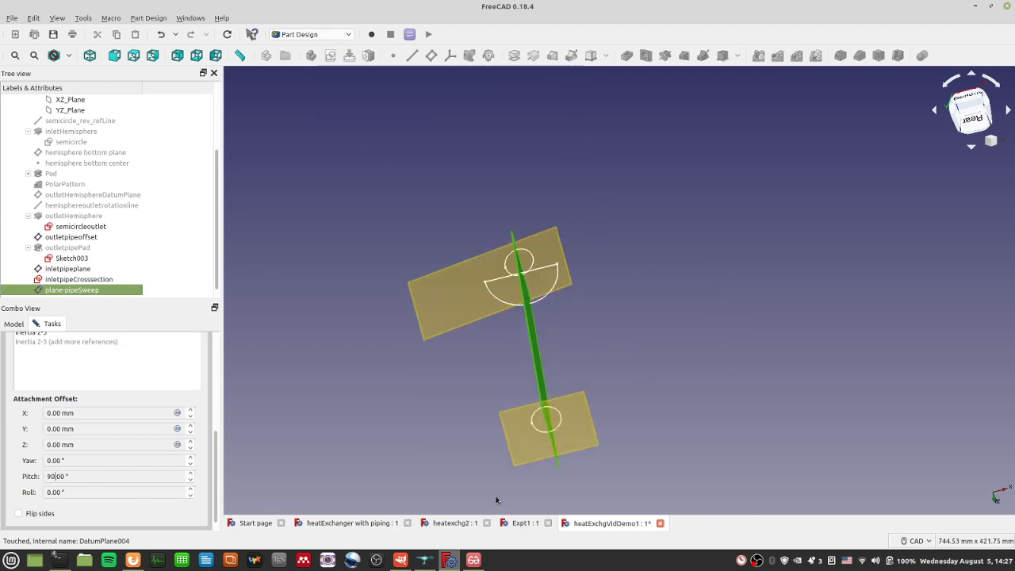
{"action": "left_click", "coordinate": [77, 249]}
{"action": "key", "text": "space"}
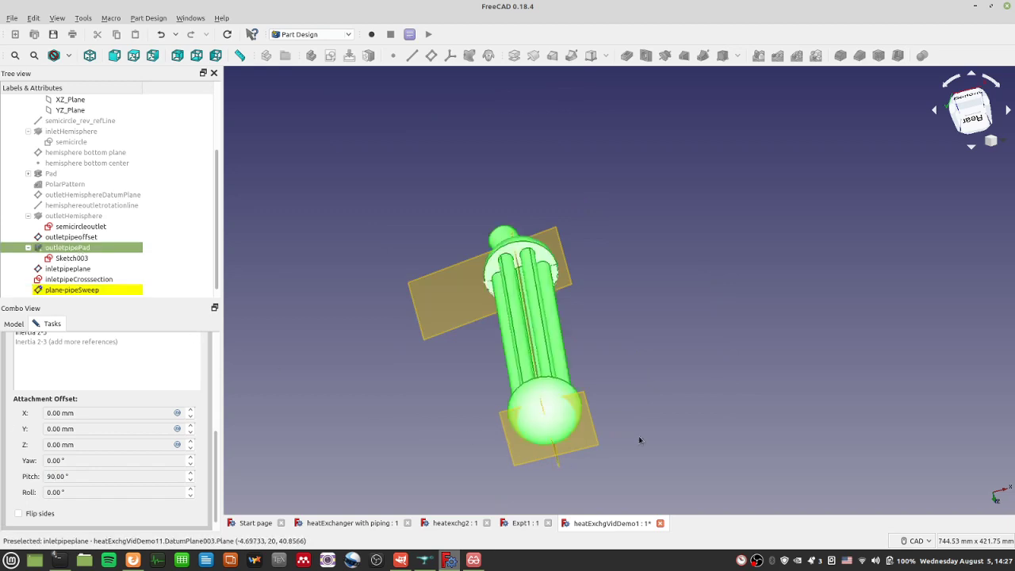
Step: Reset the attachment offset pitch of plane-pipeSweep to 0°, accept the plane and save the document
{"action": "key", "text": "ctrl+s"}
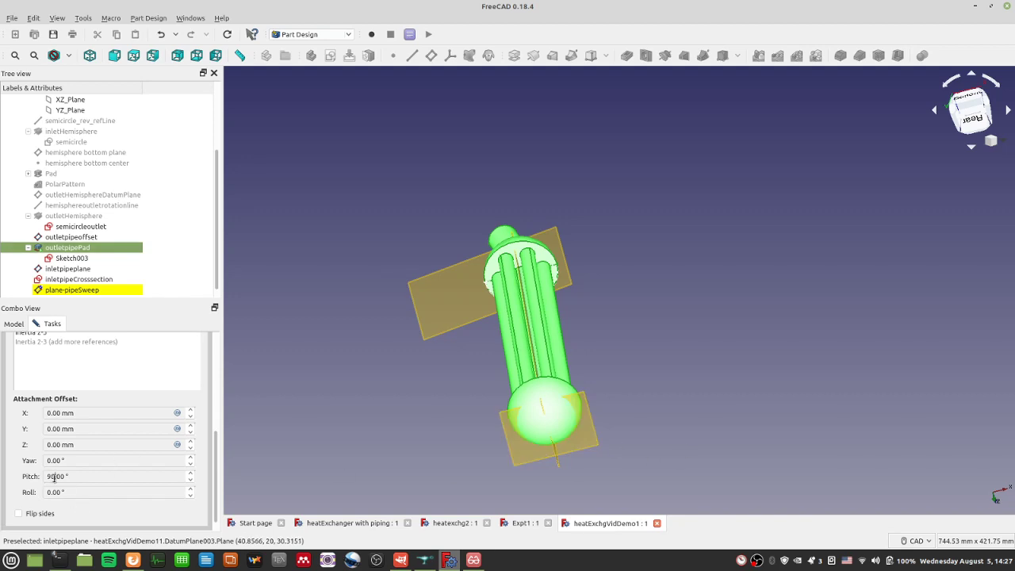
{"action": "left_click_drag", "start_coordinate": [54, 476], "coordinate": [27, 478]}
{"action": "type", "text": "0"}
{"action": "key", "text": "Return"}
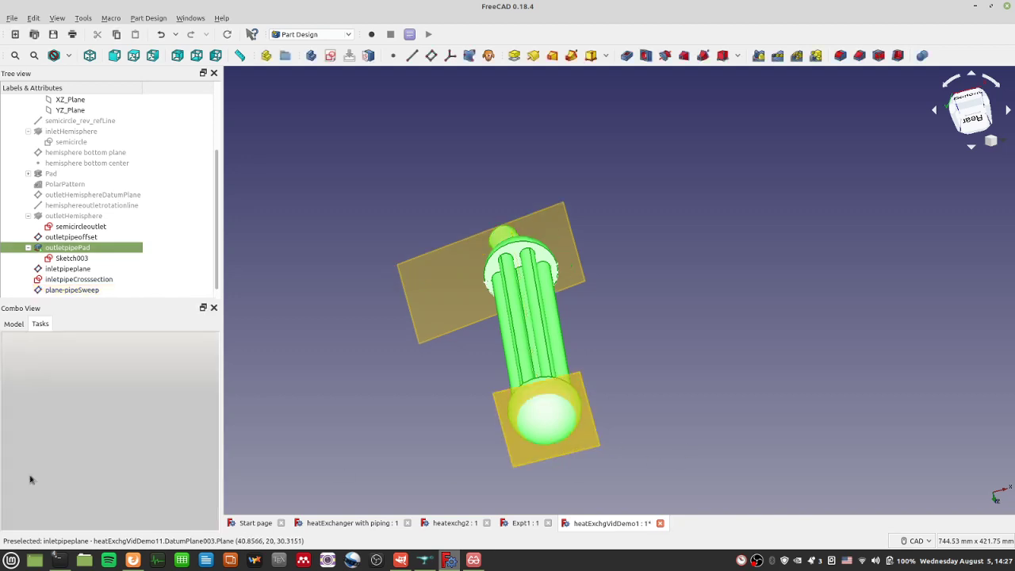
{"action": "key", "text": "ctrl+s"}
Step: Reopen the plane-pipeSweep datum for editing at its attachment offset parameters
{"action": "left_click", "coordinate": [82, 290]}
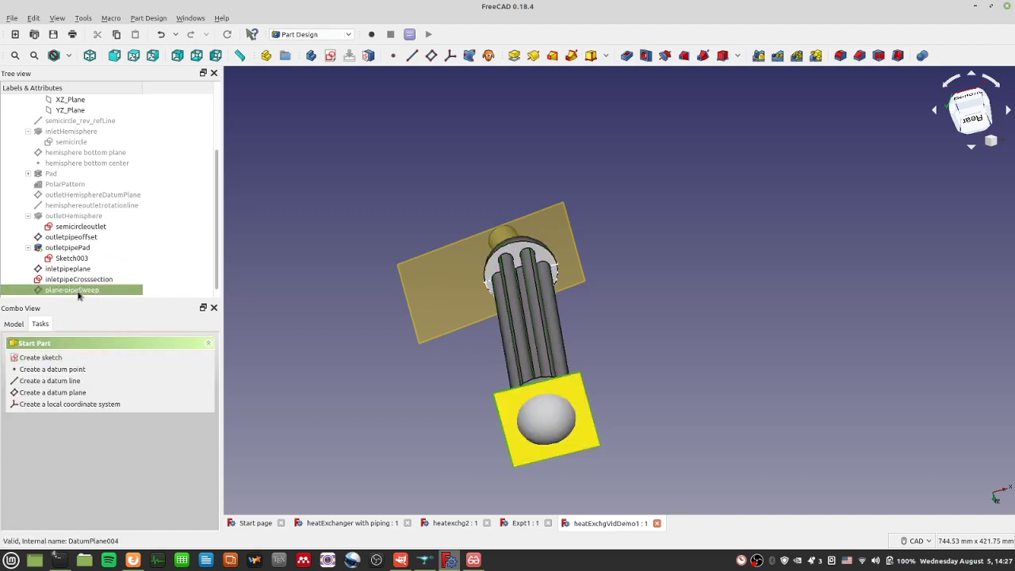
{"action": "double_click", "coordinate": [78, 290]}
{"action": "scroll", "coordinate": [172, 418], "scroll_direction": "down", "scroll_amount": 5}
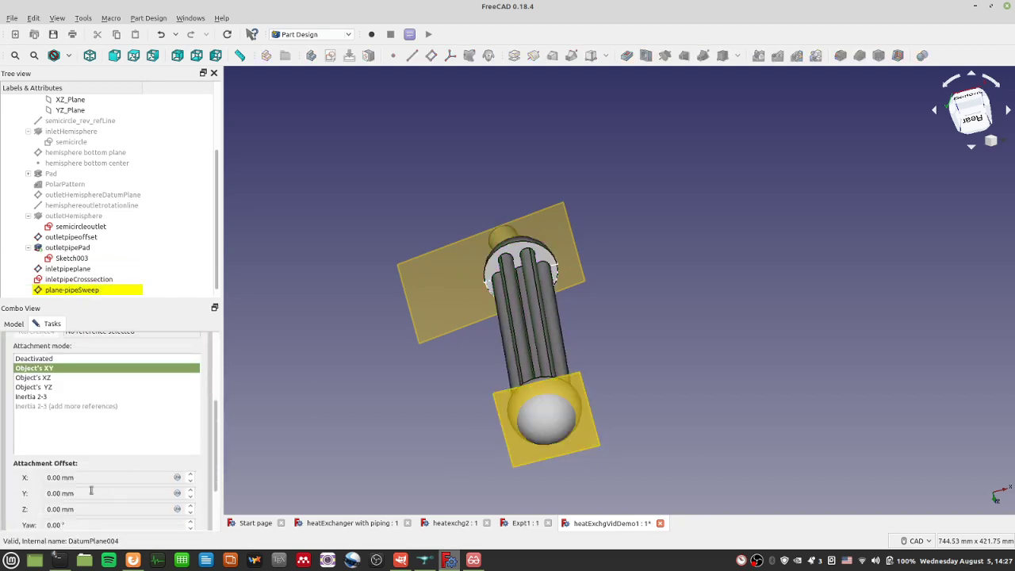
{"action": "left_click_drag", "start_coordinate": [52, 478], "coordinate": [44, 478]}
{"action": "type", "text": "90"}
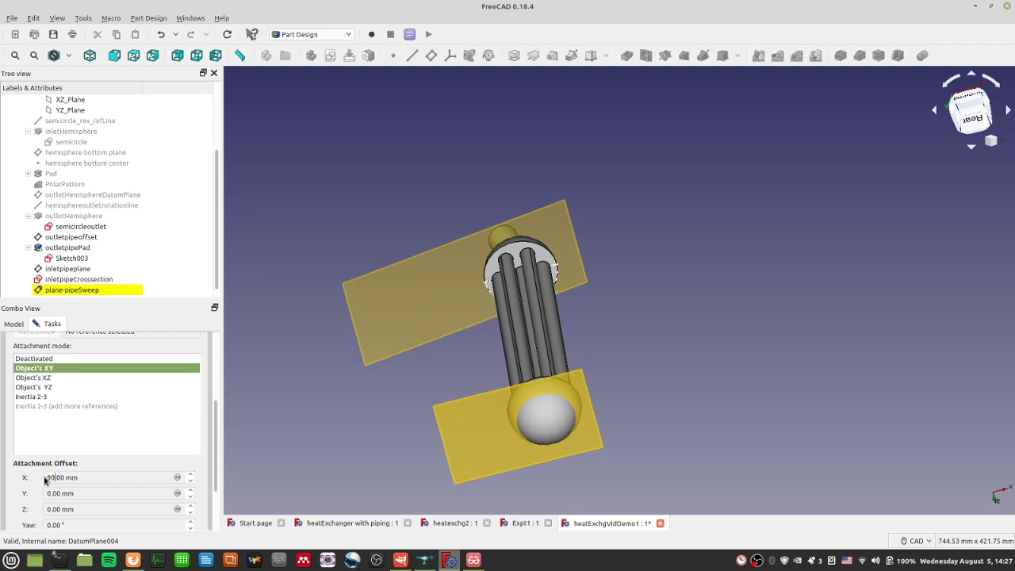
{"action": "key", "text": "BackSpace"}
{"action": "key", "text": "BackSpace"}
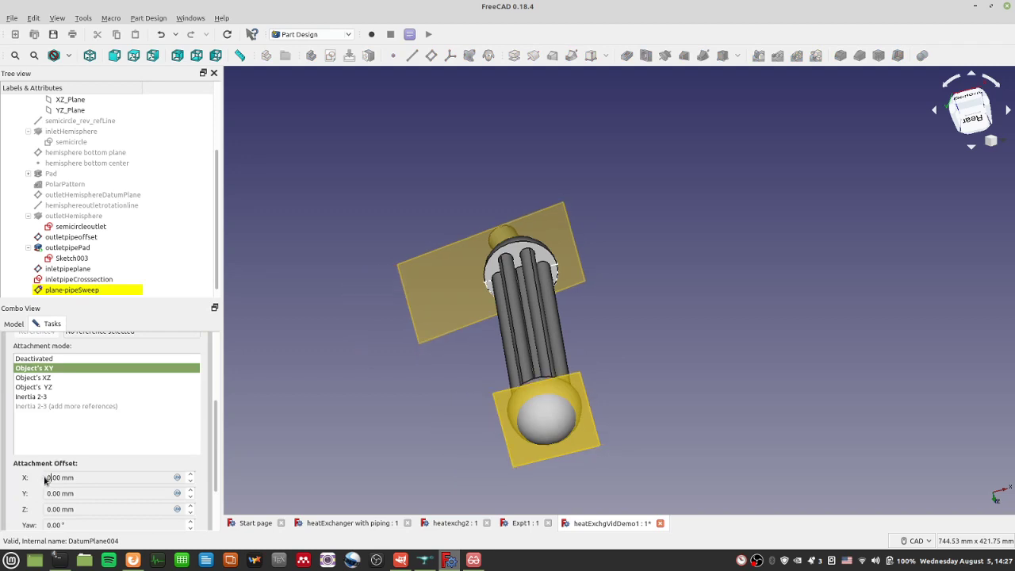
Step: Set the attachment offset roll of plane-pipeSweep to 90° and accept the datum plane
{"action": "scroll", "coordinate": [207, 413], "scroll_direction": "down", "scroll_amount": 2}
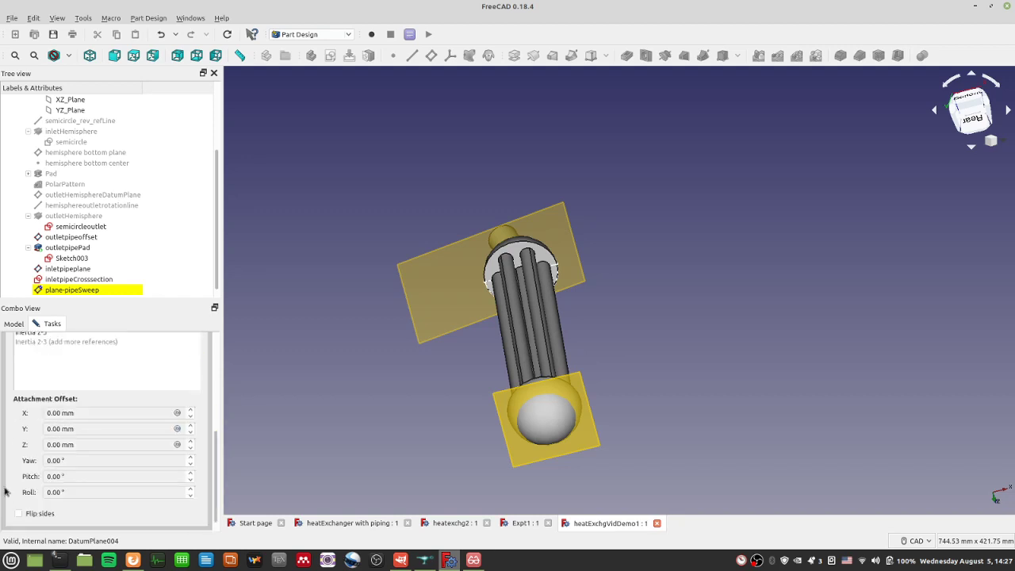
{"action": "type", "text": "90"}
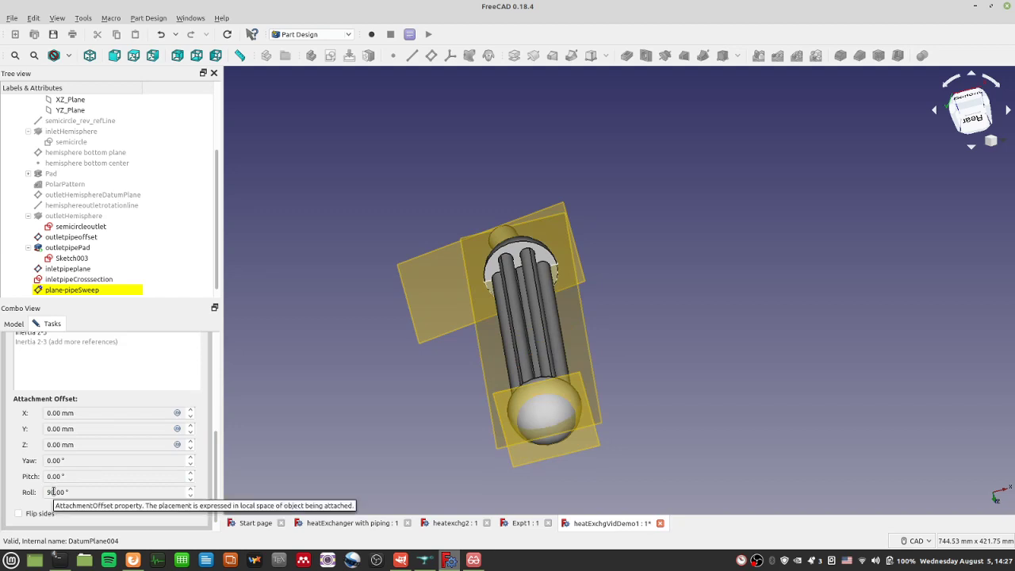
{"action": "key", "text": "Return"}
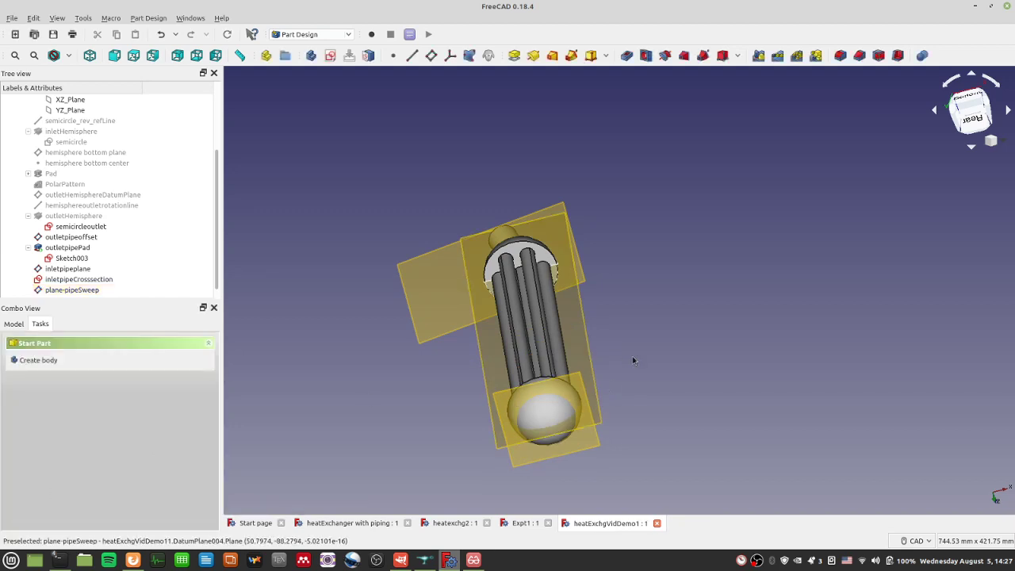
Step: Select the plane-pipeSweep datum running lengthwise through the exchanger and create a new sketch on it
{"action": "left_click", "coordinate": [633, 361]}
{"action": "mouse_move", "coordinate": [682, 394]}
{"action": "middle_mouse_down"}
{"action": "mouse_move", "coordinate": [717, 341]}
{"action": "mouse_move", "coordinate": [730, 395]}
{"action": "middle_mouse_up"}
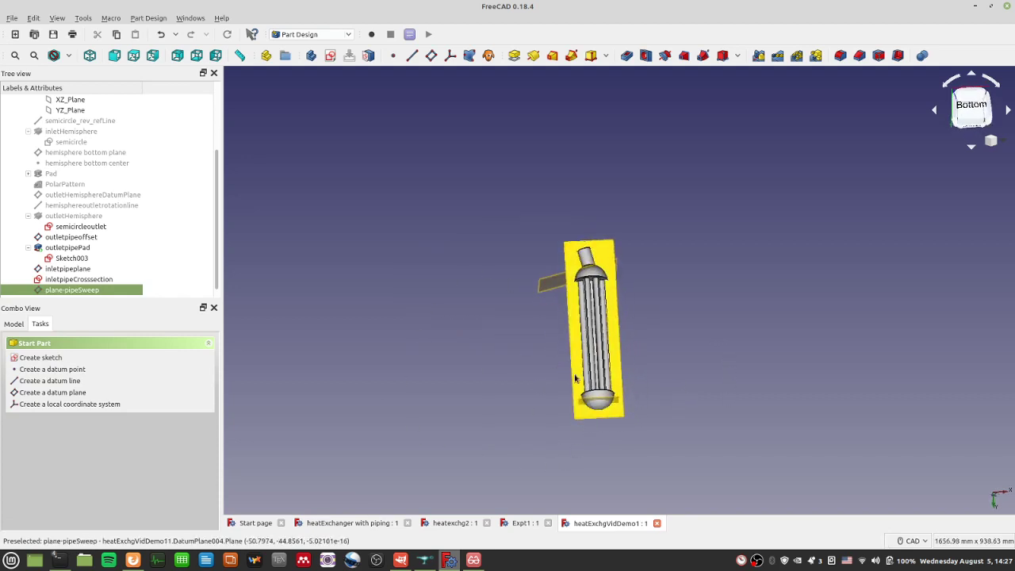
{"action": "scroll", "coordinate": [634, 309], "scroll_direction": "up", "scroll_amount": 5}
{"action": "scroll", "coordinate": [437, 470], "scroll_direction": "down", "scroll_amount": 4}
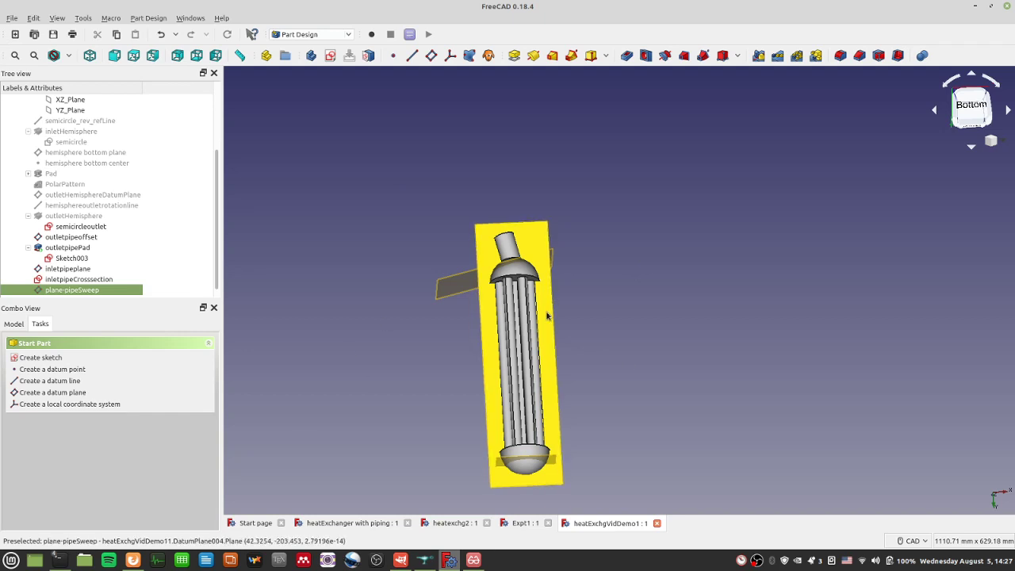
{"action": "left_click", "coordinate": [47, 357]}
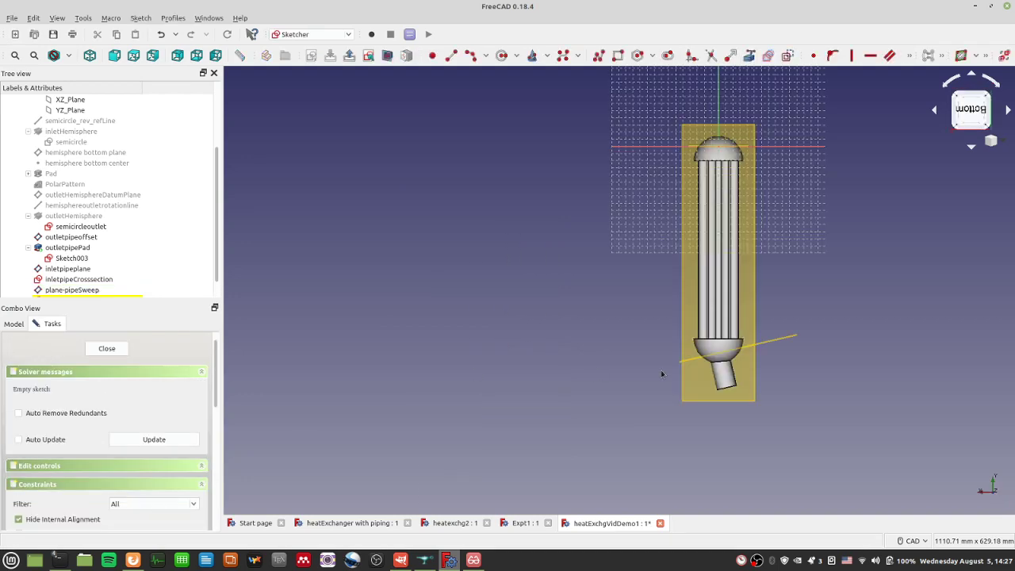
Step: Rename the new empty sketch on plane-pipeSweep to pipeSweepSketch
{"action": "mouse_move", "coordinate": [830, 203]}
{"action": "middle_mouse_down"}
{"action": "mouse_move", "coordinate": [772, 340]}
{"action": "mouse_move", "coordinate": [722, 254]}
{"action": "mouse_move", "coordinate": [673, 317]}
{"action": "middle_mouse_up"}
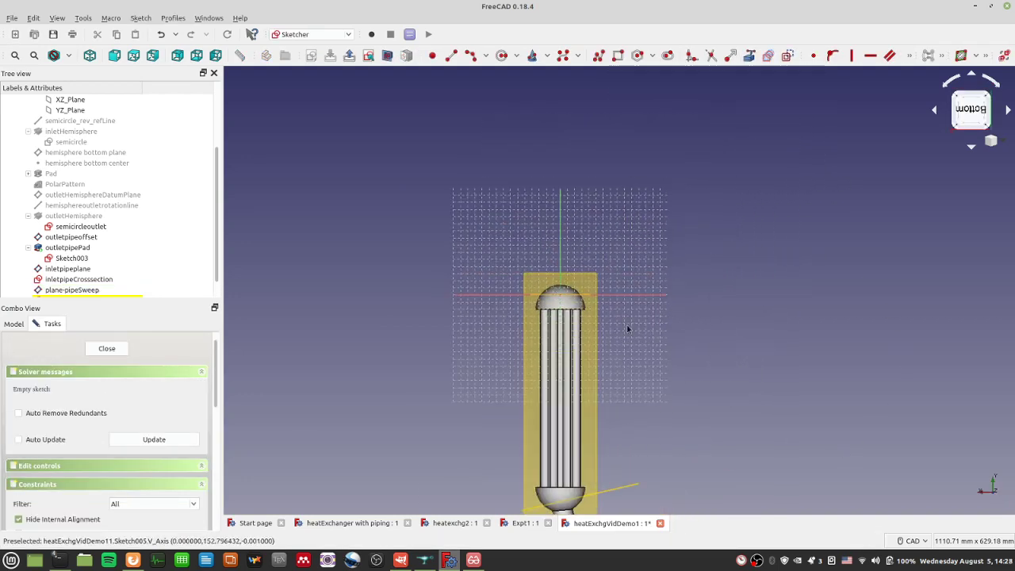
{"action": "scroll", "coordinate": [627, 328], "scroll_direction": "up", "scroll_amount": 6}
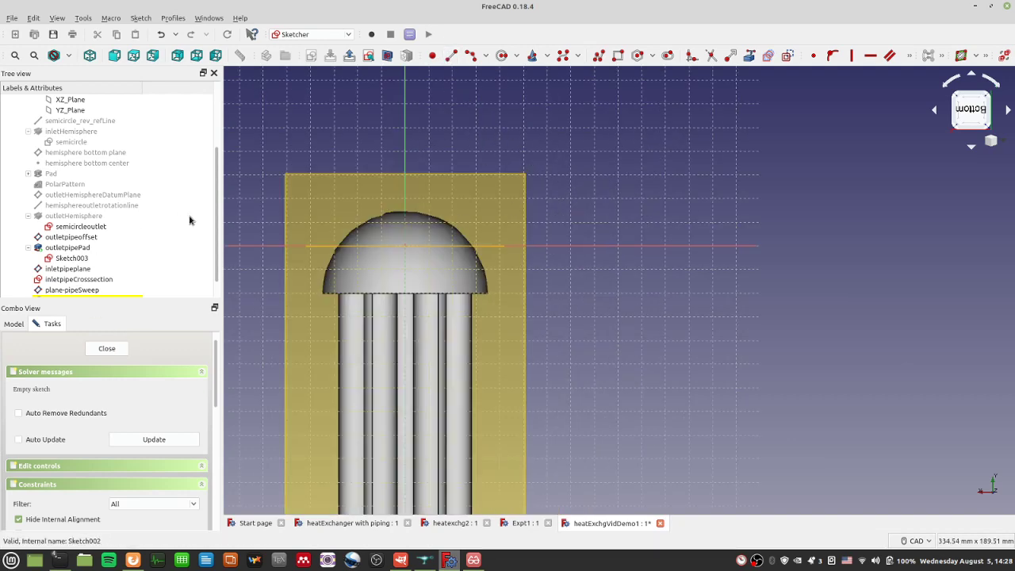
{"action": "scroll", "coordinate": [190, 220], "scroll_direction": "down", "scroll_amount": 1}
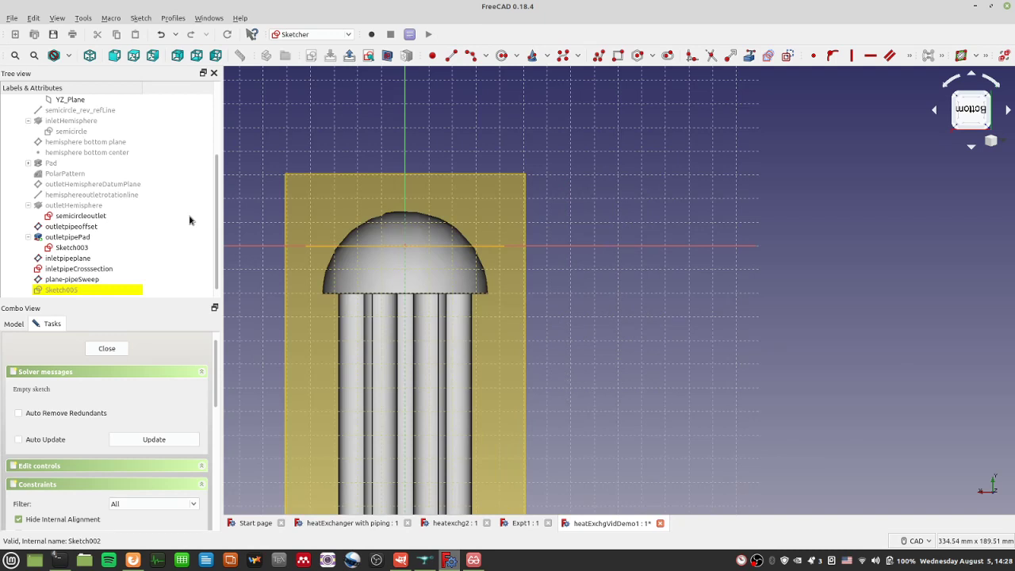
{"action": "left_click", "coordinate": [115, 290]}
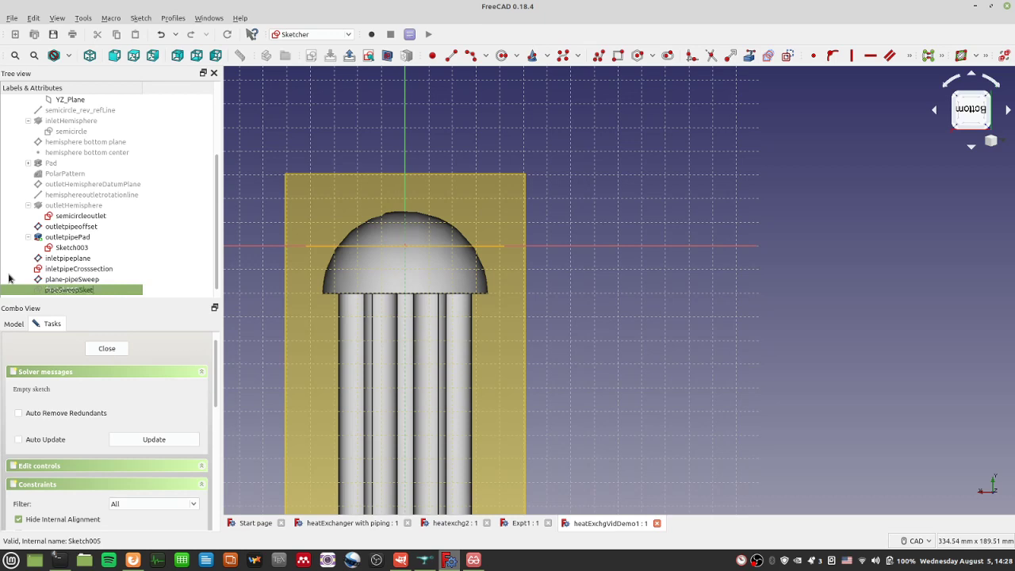
{"action": "type", "text": "pipeSweepSketch"}
{"action": "key", "text": "Return"}
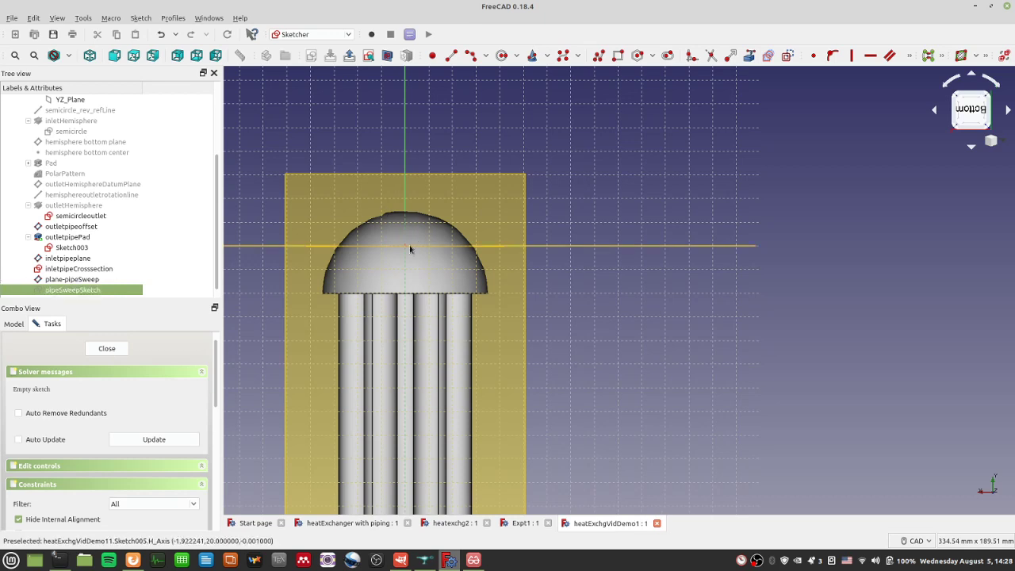
Step: Hide outletpipePad and draw a line from the sketch origin upward along the vertical axis, beyond the datum plane's edge
{"action": "left_click", "coordinate": [48, 236]}
{"action": "key", "text": "space"}
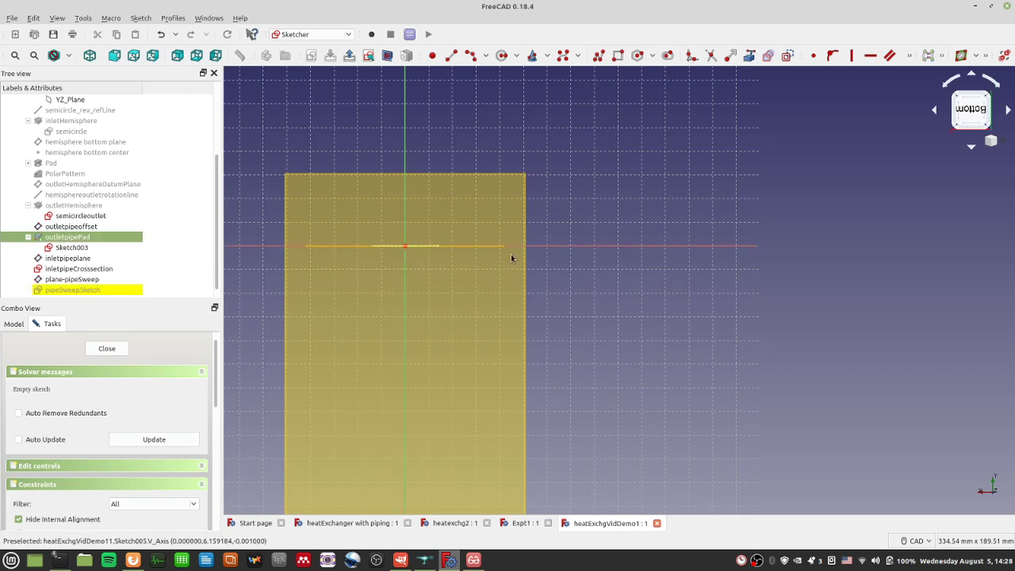
{"action": "scroll", "coordinate": [653, 255], "scroll_direction": "down", "scroll_amount": 3}
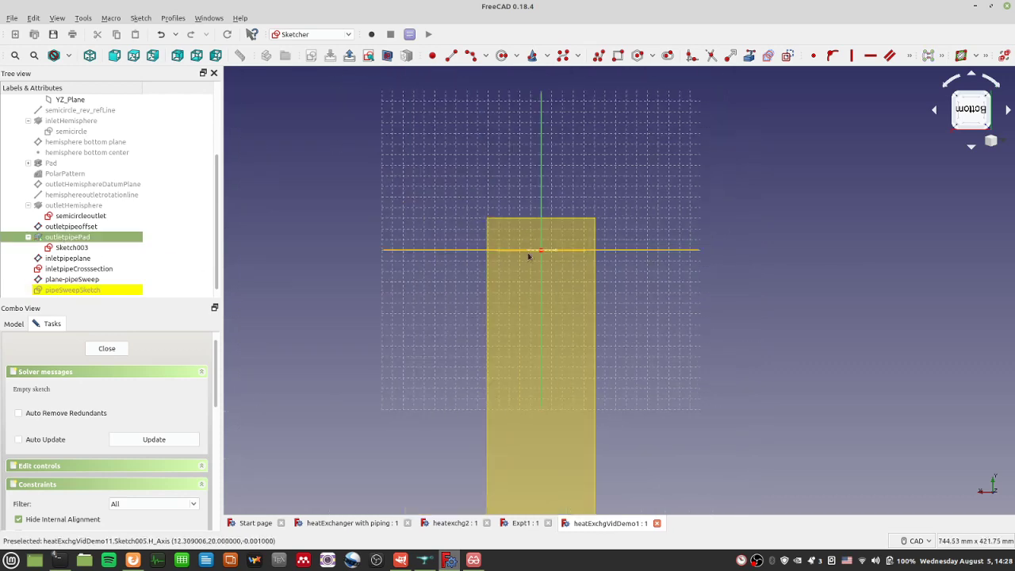
{"action": "scroll", "coordinate": [587, 192], "scroll_direction": "up", "scroll_amount": 4}
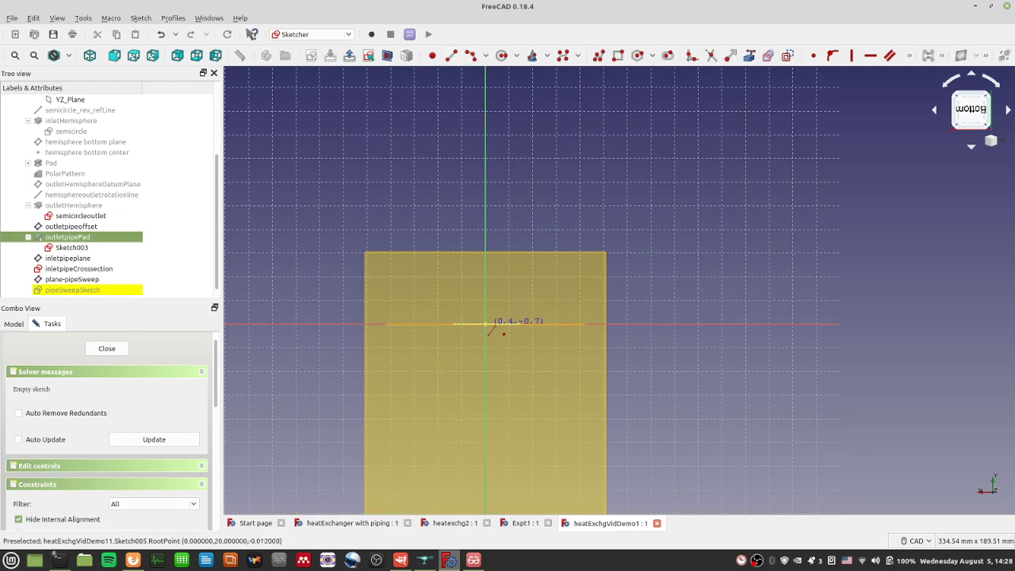
{"action": "left_click", "coordinate": [485, 324]}
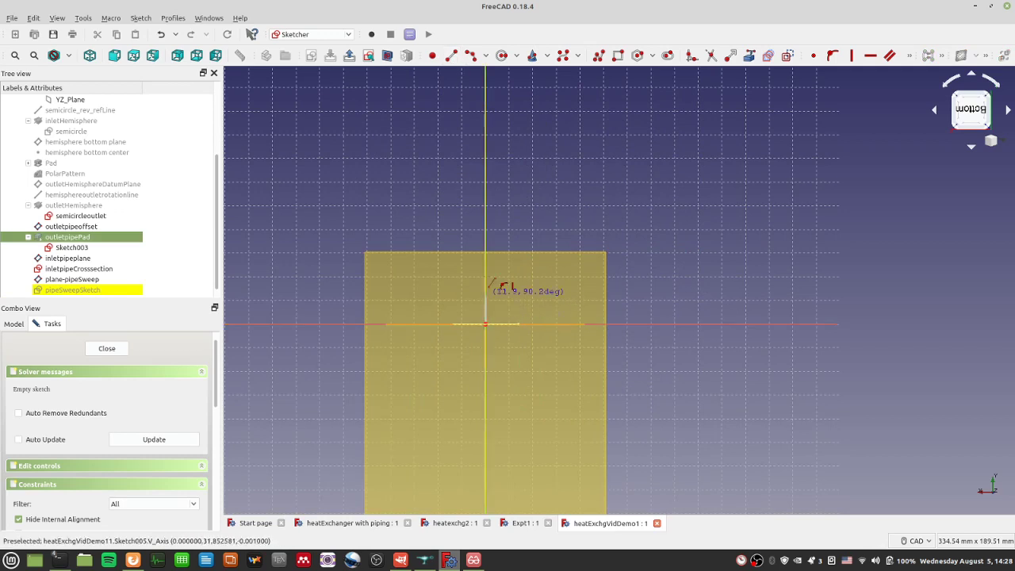
{"action": "left_click", "coordinate": [486, 145]}
{"action": "key", "text": "Escape"}
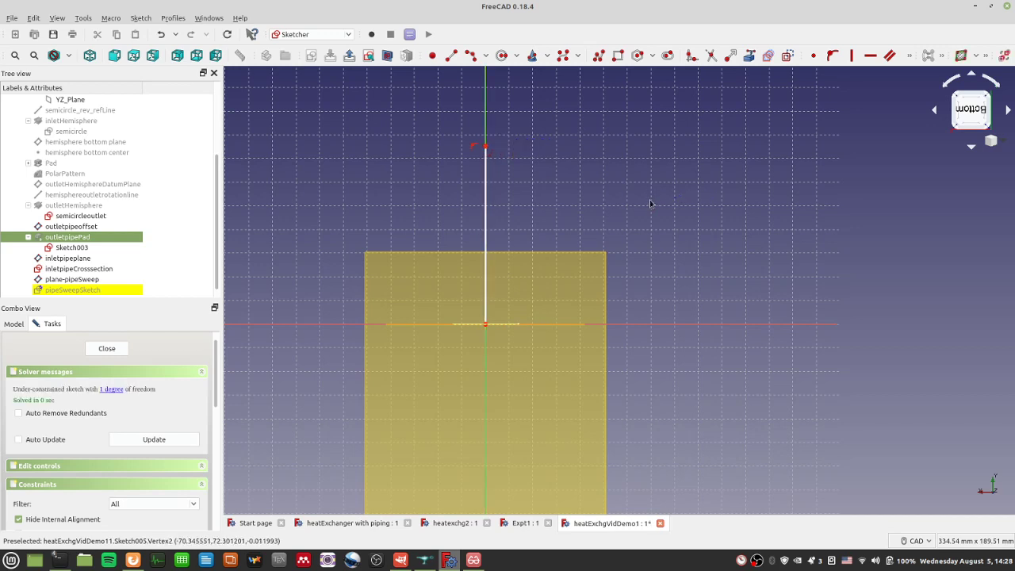
Step: Delete the point-on-object constraint at the line's upper end and move that endpoint off the vertical axis
{"action": "left_click", "coordinate": [472, 150]}
{"action": "key", "text": "Delete"}
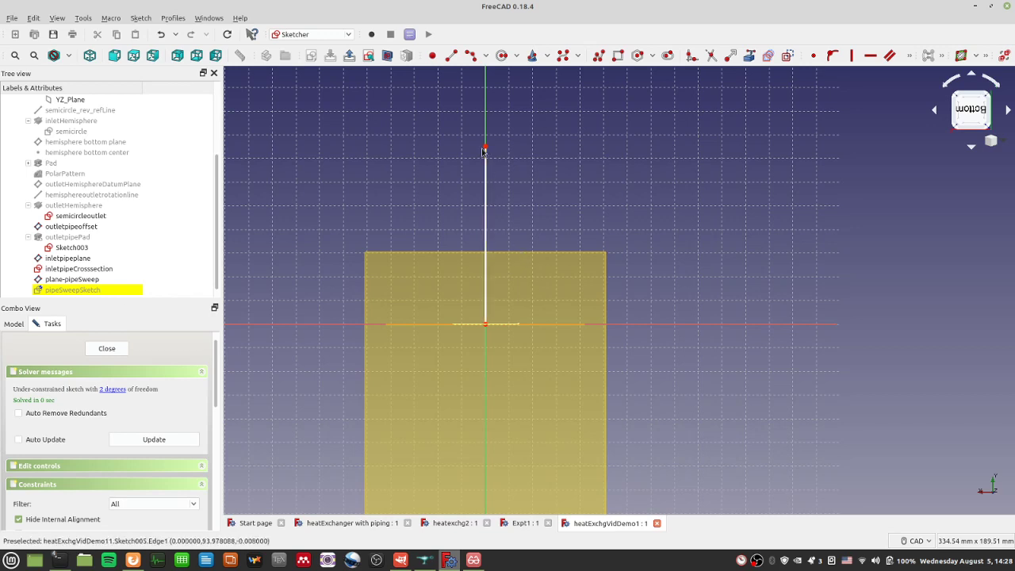
{"action": "left_click_drag", "start_coordinate": [485, 148], "coordinate": [491, 108]}
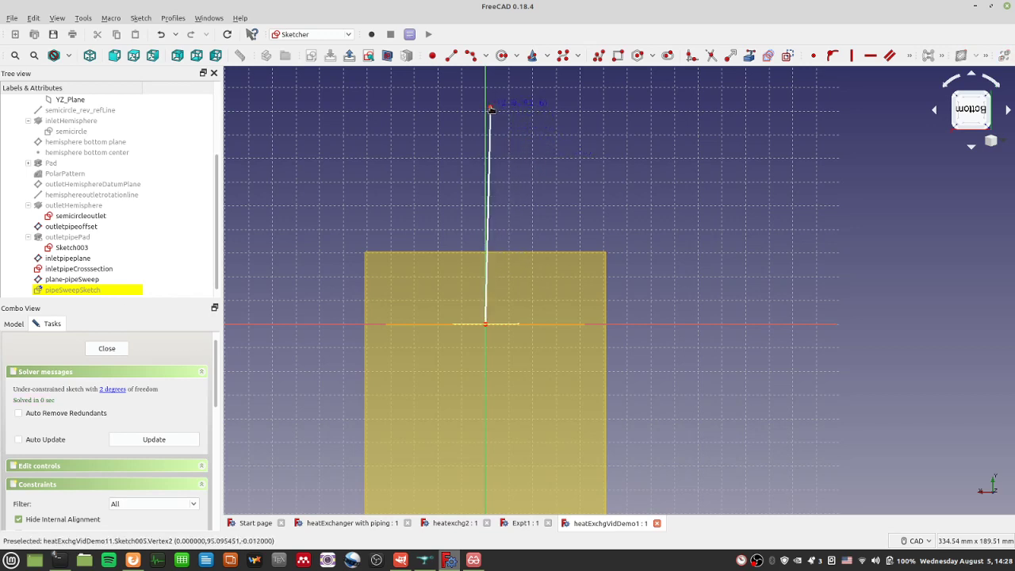
{"action": "key", "text": "ctrl+s"}
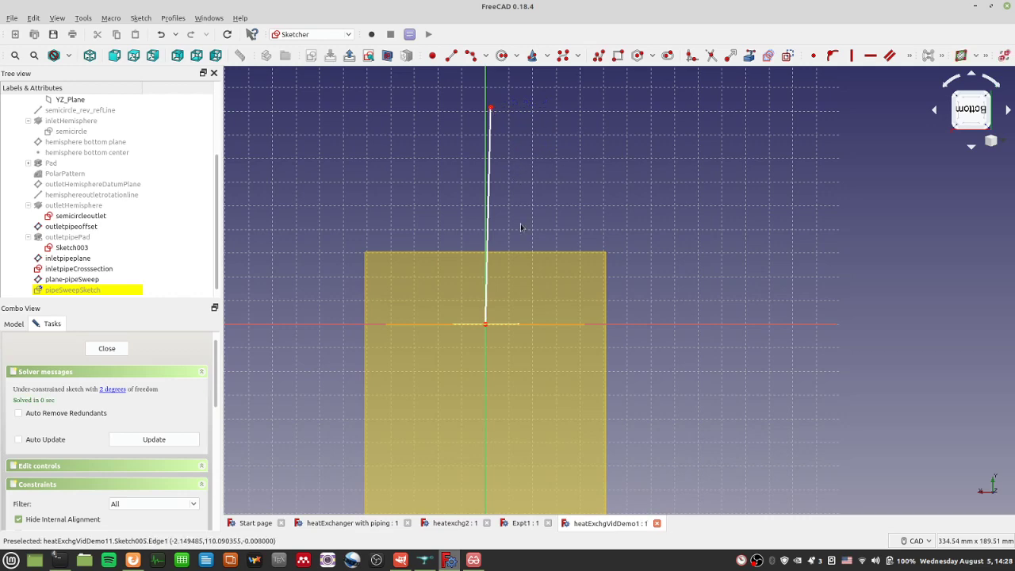
{"action": "scroll", "coordinate": [515, 245], "scroll_direction": "up", "scroll_amount": 3}
{"action": "scroll", "coordinate": [488, 236], "scroll_direction": "down", "scroll_amount": 1}
{"action": "mouse_move", "coordinate": [501, 165]}
{"action": "middle_mouse_down"}
{"action": "mouse_move", "coordinate": [503, 275]}
{"action": "mouse_move", "coordinate": [539, 365]}
{"action": "middle_mouse_up"}
{"action": "left_click_drag", "start_coordinate": [499, 103], "coordinate": [523, 140]}
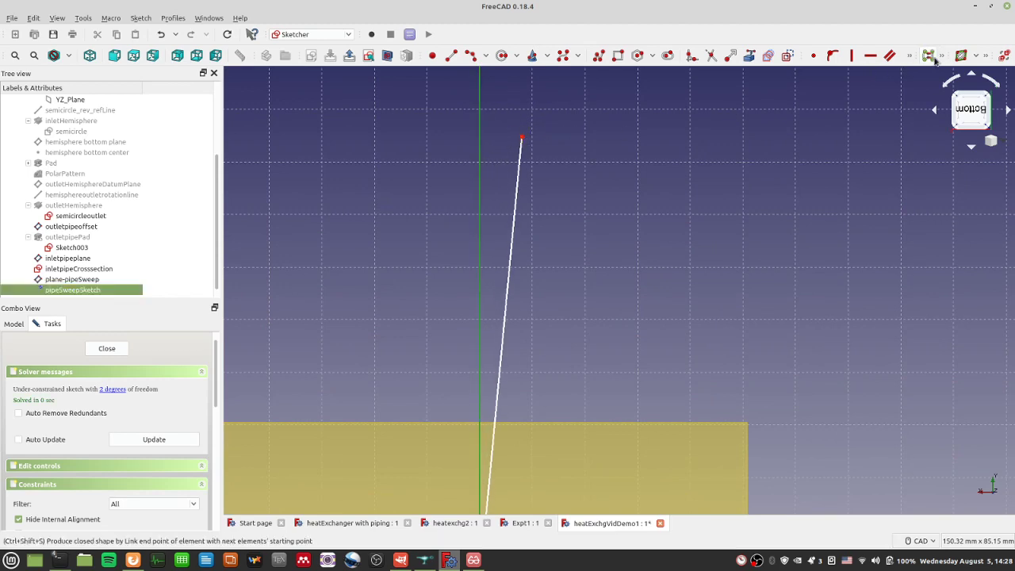
Step: Try to apply a point-on-object constraint between the line's upper endpoint and the vertical axis
{"action": "left_click", "coordinate": [909, 56]}
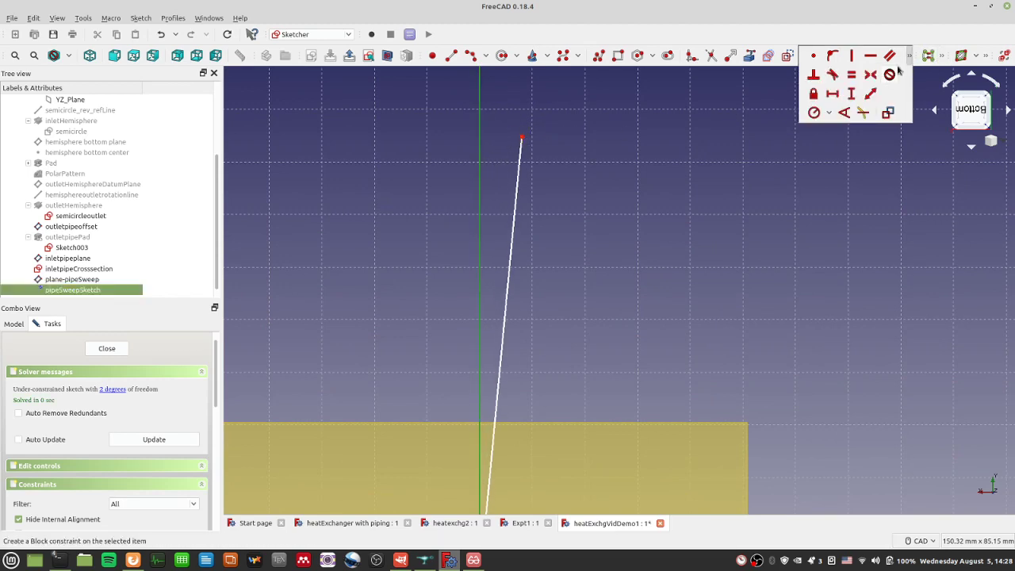
{"action": "left_click", "coordinate": [832, 57]}
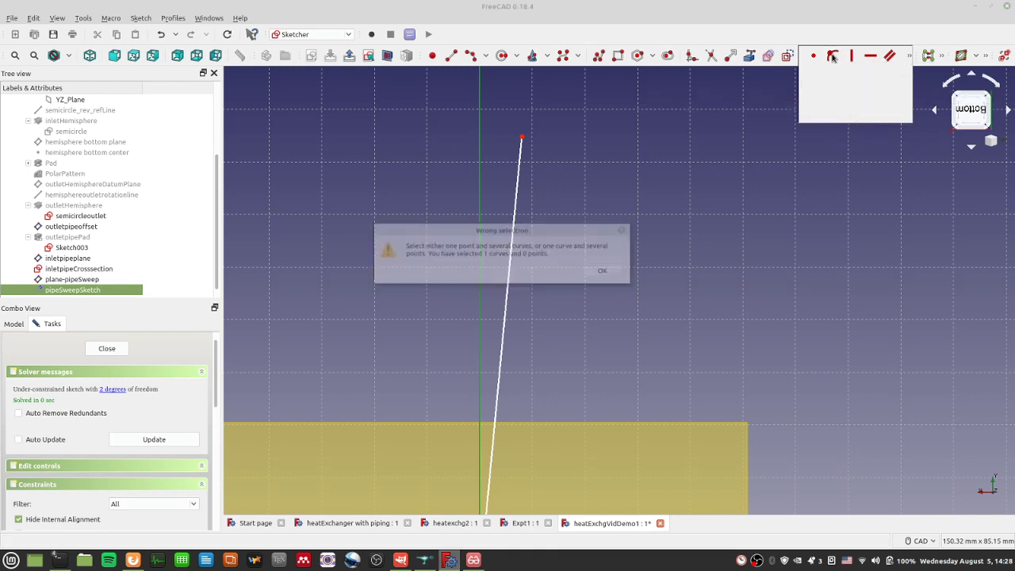
{"action": "left_click", "coordinate": [602, 272]}
{"action": "left_click", "coordinate": [521, 139]}
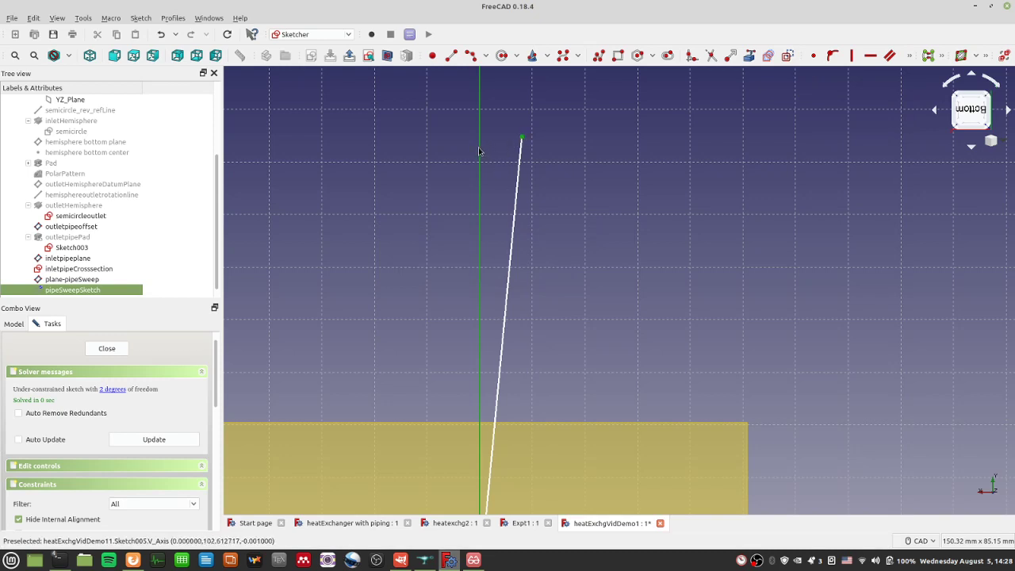
{"action": "left_click", "coordinate": [479, 151]}
{"action": "left_click", "coordinate": [909, 56]}
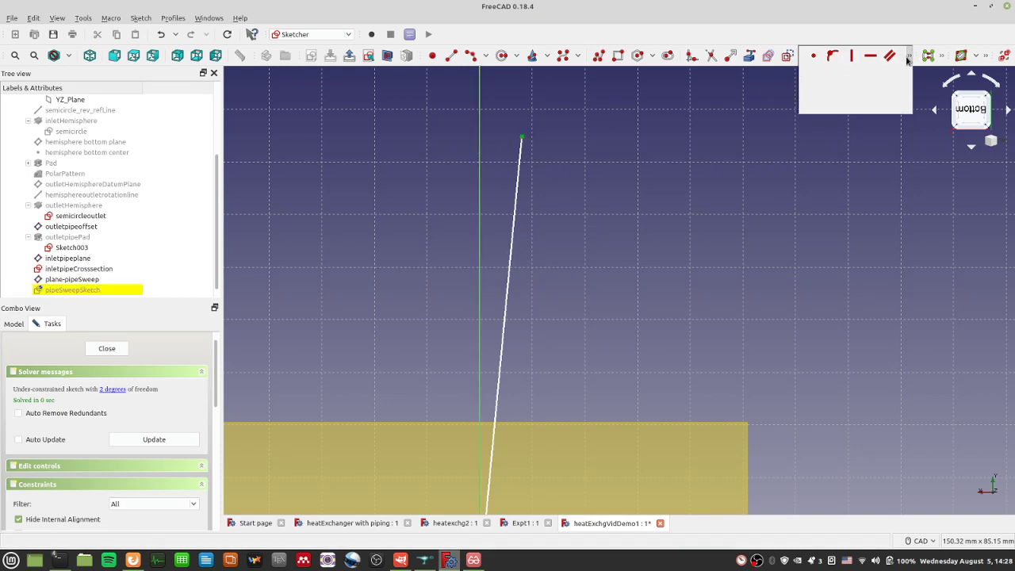
{"action": "left_click", "coordinate": [832, 57]}
{"action": "left_click", "coordinate": [591, 271]}
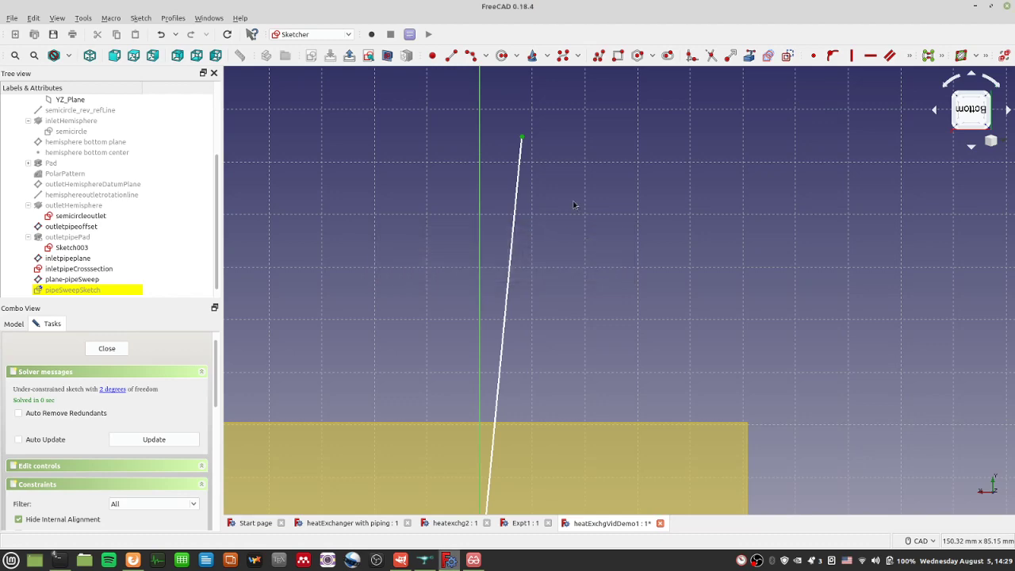
{"action": "right_click", "coordinate": [578, 271]}
{"action": "middle_click_drag", "start_coordinate": [572, 202], "coordinate": [622, 314]}
{"action": "left_click", "coordinate": [591, 294]}
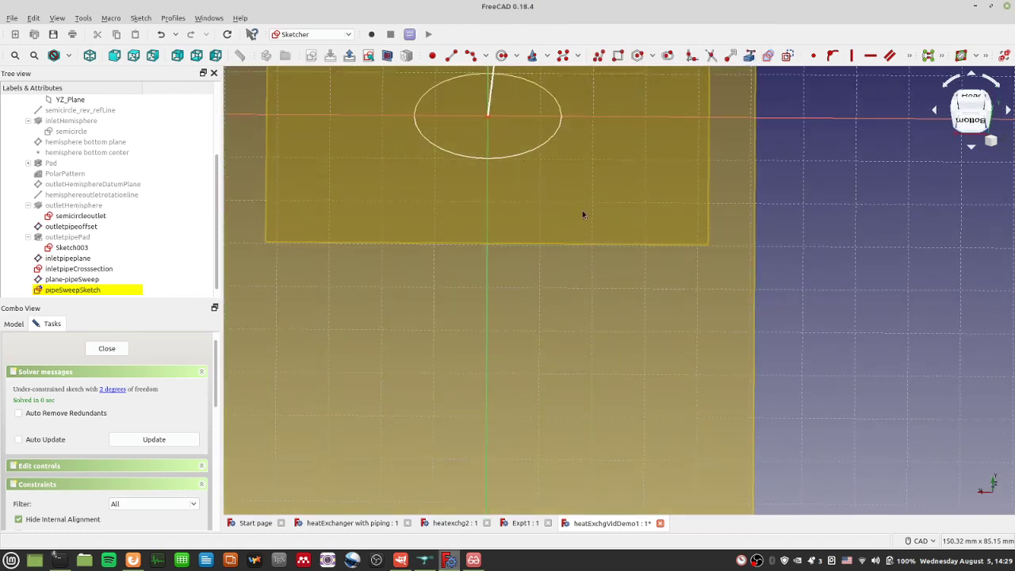
{"action": "scroll", "coordinate": [586, 194], "scroll_direction": "down", "scroll_amount": 5}
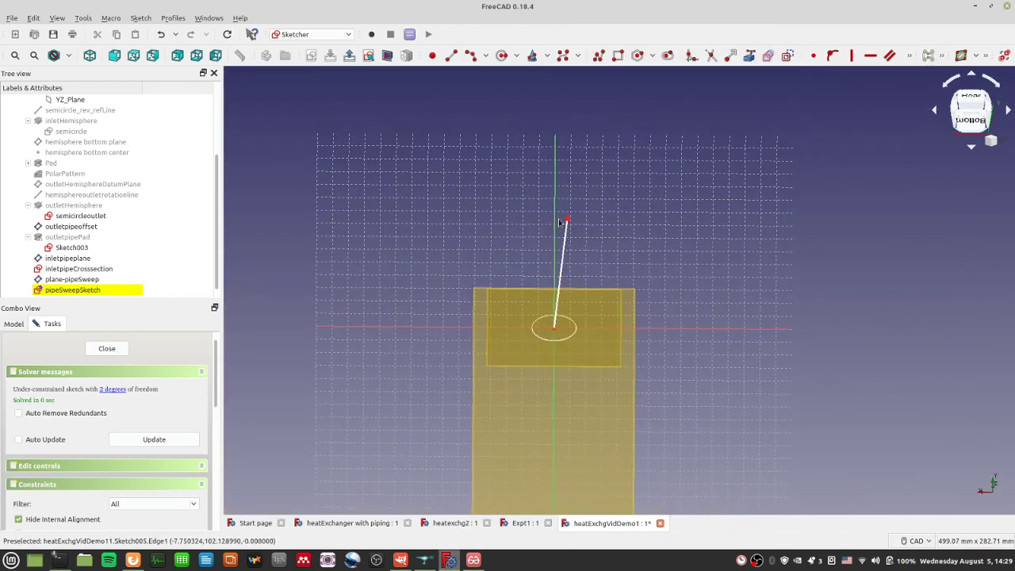
Step: Constrain the line's upper endpoint onto the sketch's vertical axis and save the document
{"action": "left_click", "coordinate": [567, 221]}
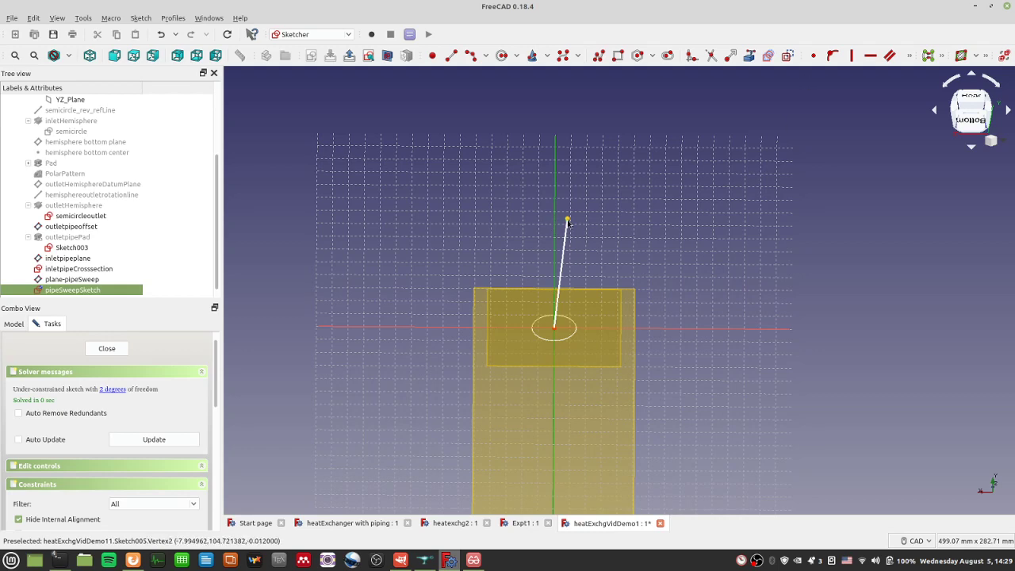
{"action": "left_click", "coordinate": [832, 55]}
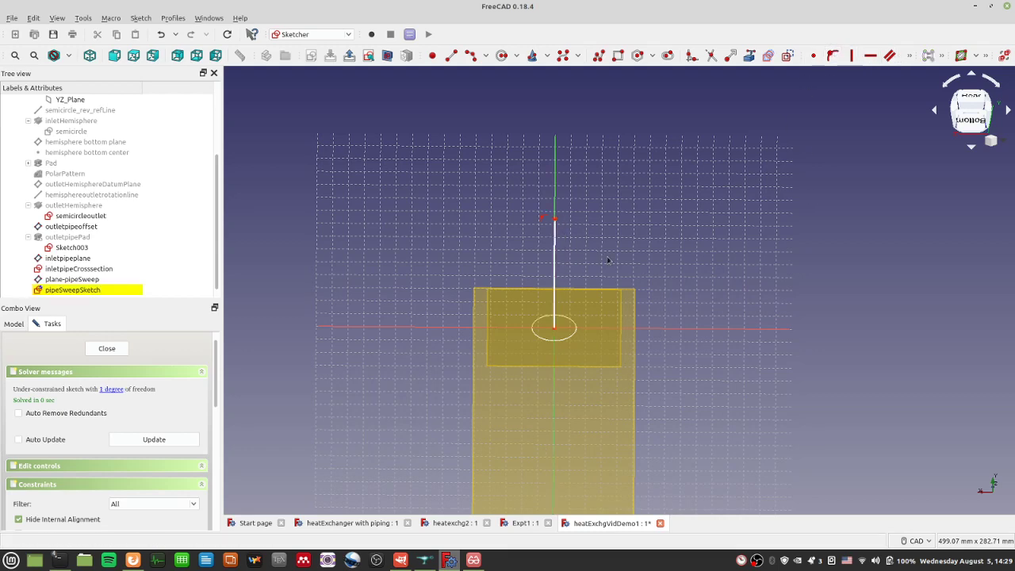
{"action": "middle_click_drag", "start_coordinate": [609, 255], "coordinate": [609, 189]}
{"action": "scroll", "coordinate": [585, 323], "scroll_direction": "down", "scroll_amount": 4}
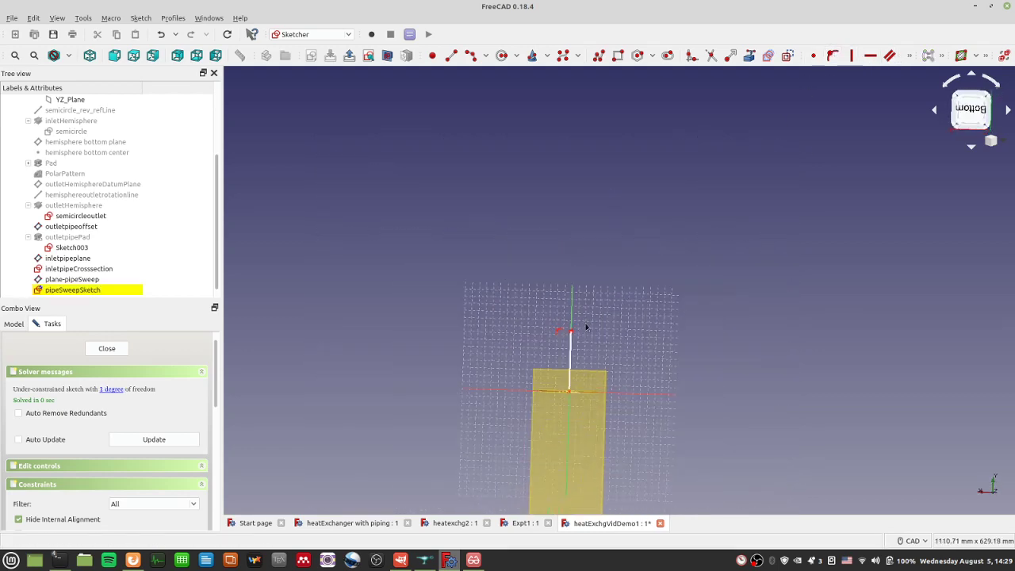
{"action": "key", "text": "ctrl+s"}
Step: Constrain the length of the vertical line in pipeSweepSketch to 50 mm
{"action": "scroll", "coordinate": [589, 344], "scroll_direction": "up", "scroll_amount": 4}
{"action": "scroll", "coordinate": [589, 345], "scroll_direction": "up", "scroll_amount": 6}
{"action": "middle_click_drag", "start_coordinate": [563, 348], "coordinate": [564, 362]}
{"action": "right_click", "coordinate": [563, 362]}
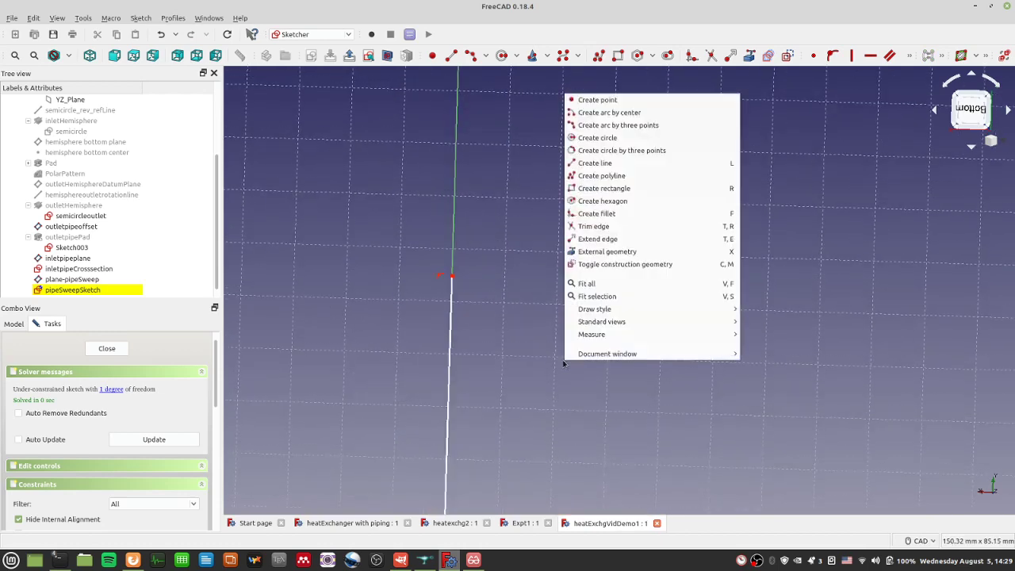
{"action": "left_click", "coordinate": [462, 338]}
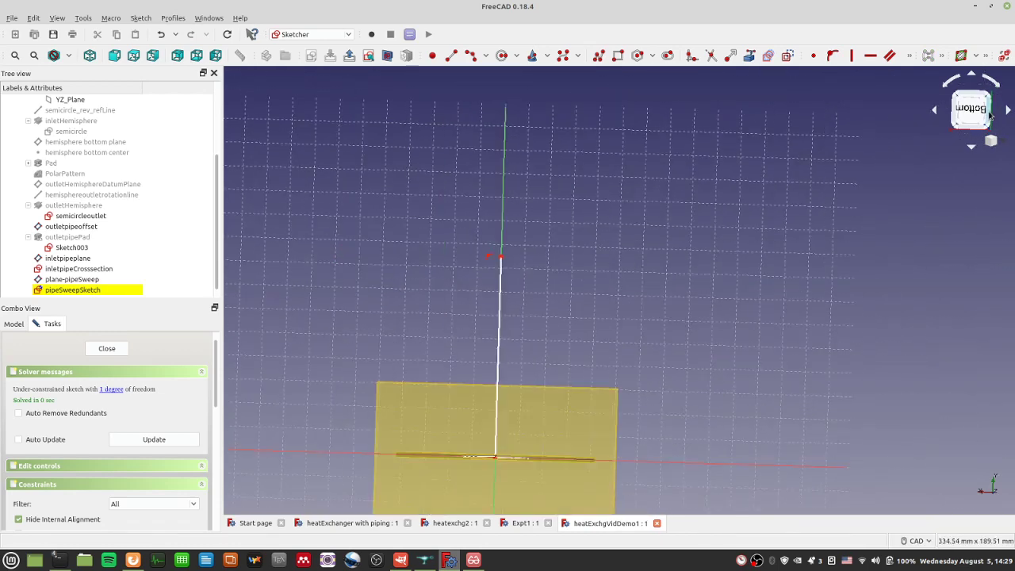
{"action": "left_click", "coordinate": [975, 111]}
{"action": "left_click", "coordinate": [984, 84]}
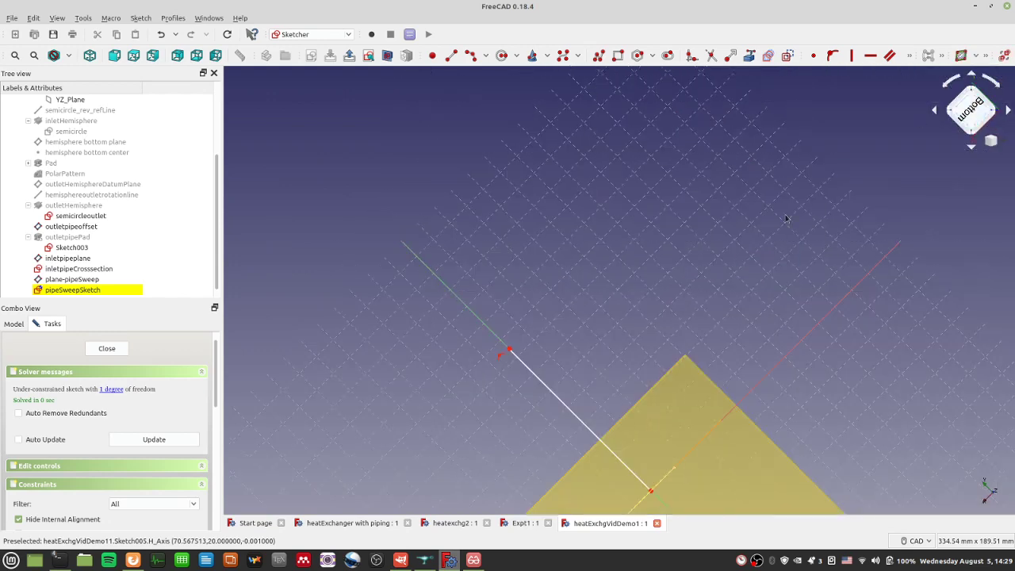
{"action": "left_click", "coordinate": [994, 90]}
{"action": "middle_click_drag", "start_coordinate": [584, 322], "coordinate": [613, 351]}
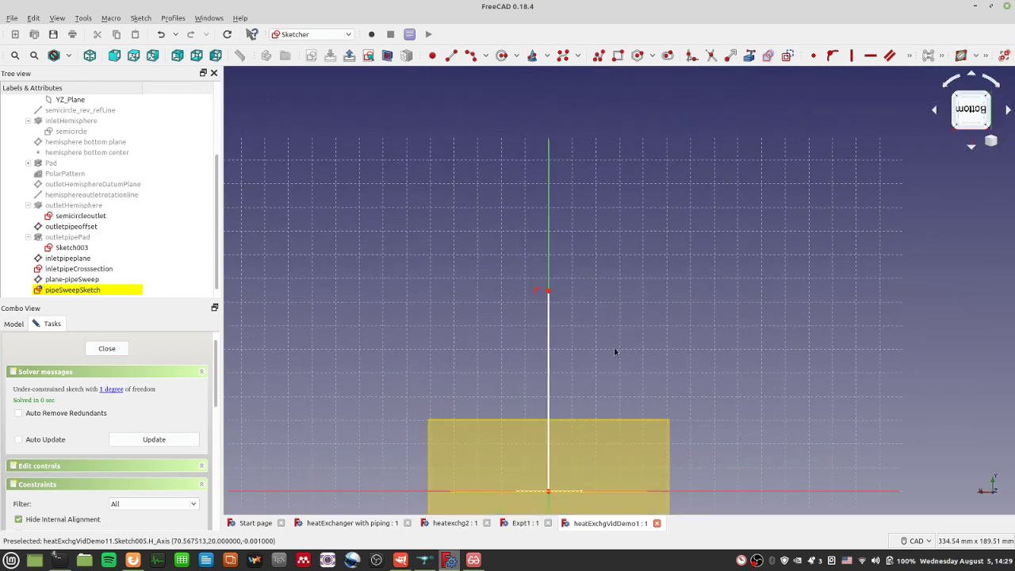
{"action": "left_click", "coordinate": [908, 60]}
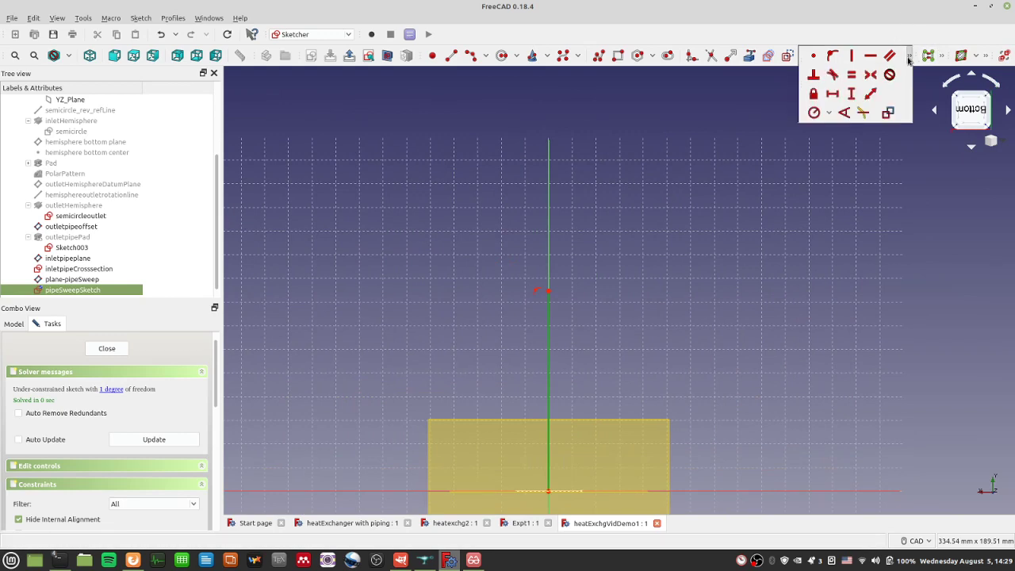
{"action": "left_click", "coordinate": [869, 92]}
{"action": "type", "text": "5mm"}
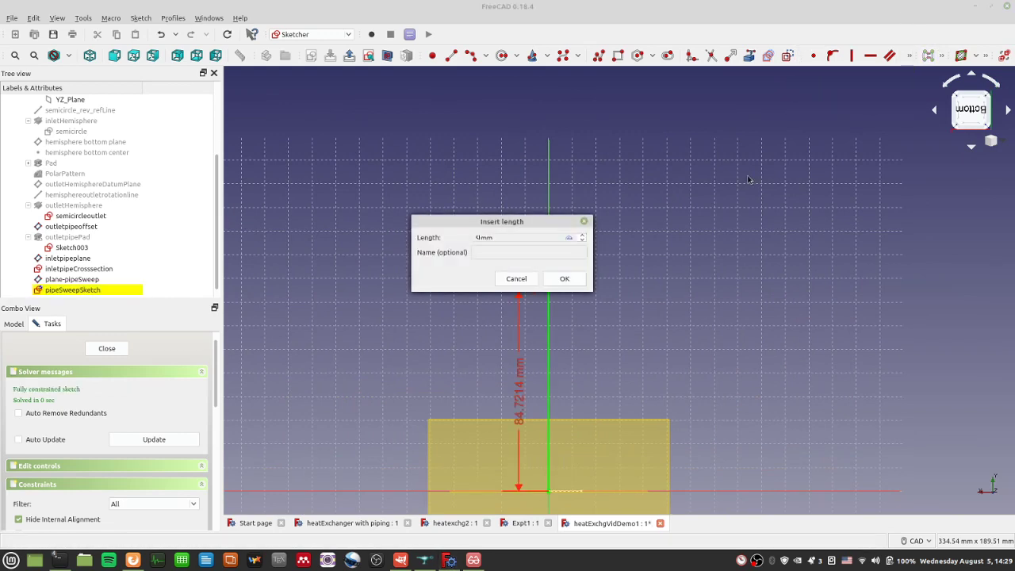
{"action": "type", "text": "0"}
{"action": "key", "text": "Return"}
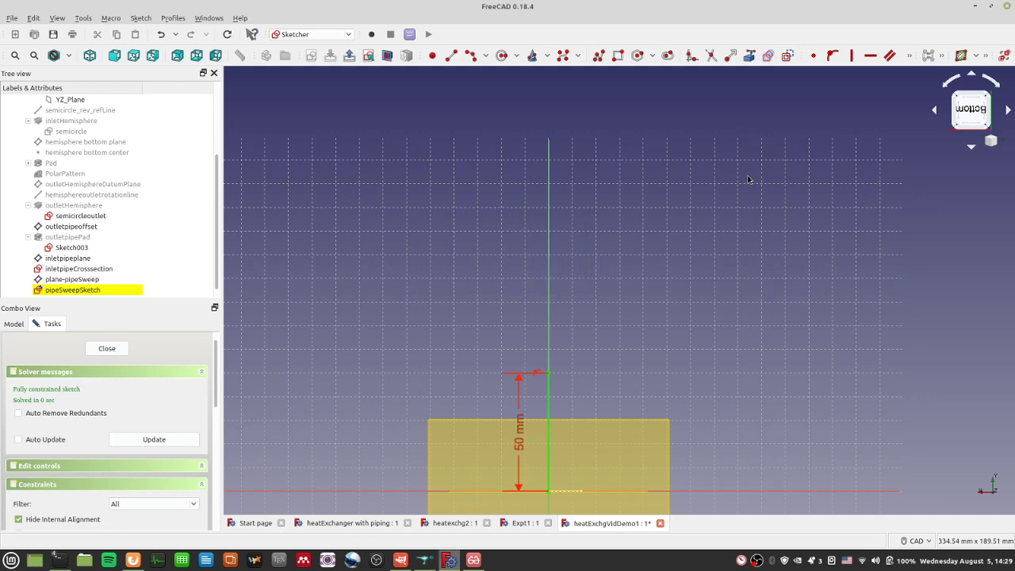
Step: Show outletpipePad temporarily to compare the 50 mm line with the exchanger's dome, and hide it again
{"action": "left_click", "coordinate": [63, 238]}
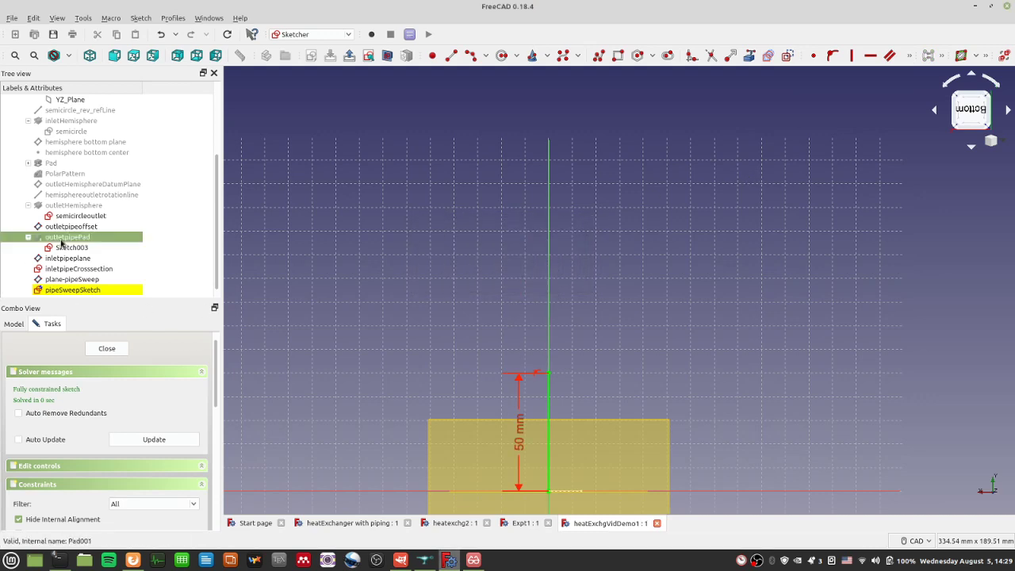
{"action": "scroll", "coordinate": [668, 238], "scroll_direction": "down", "scroll_amount": 5}
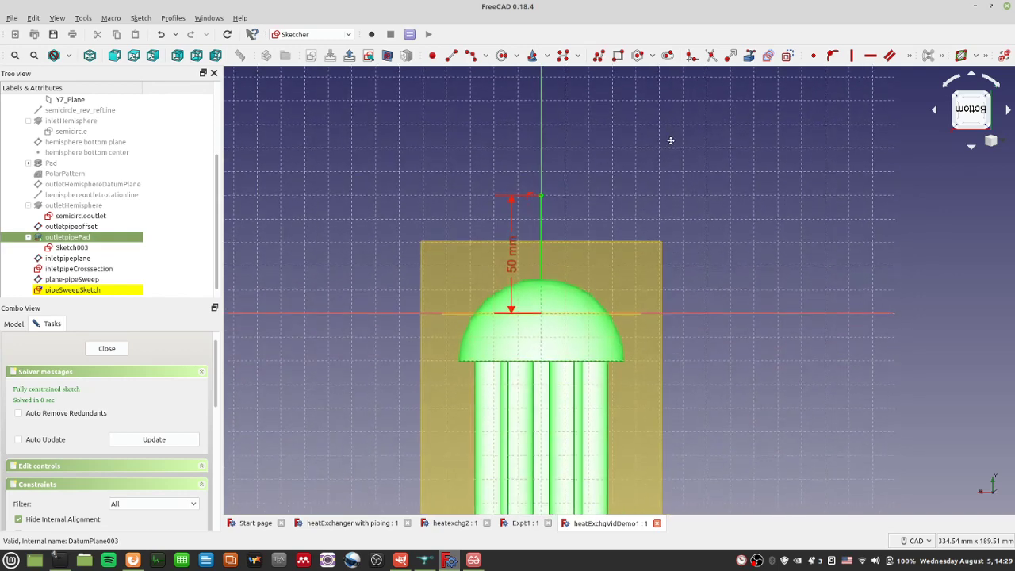
{"action": "scroll", "coordinate": [699, 230], "scroll_direction": "up", "scroll_amount": 5}
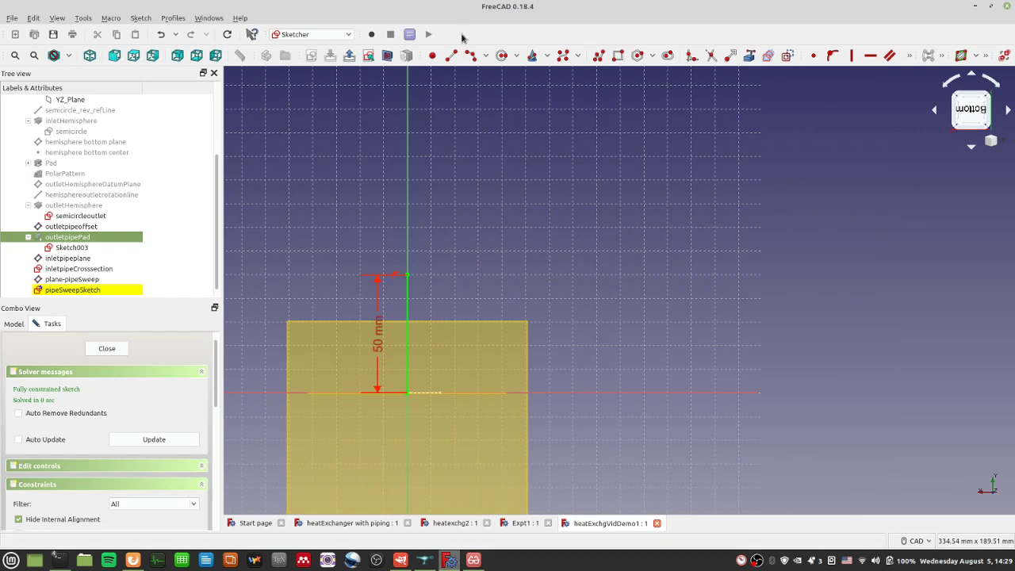
Step: Draw an arc of about 32 mm radius by end points and rim point from the line's upper end, and save the document
{"action": "left_click", "coordinate": [485, 60]}
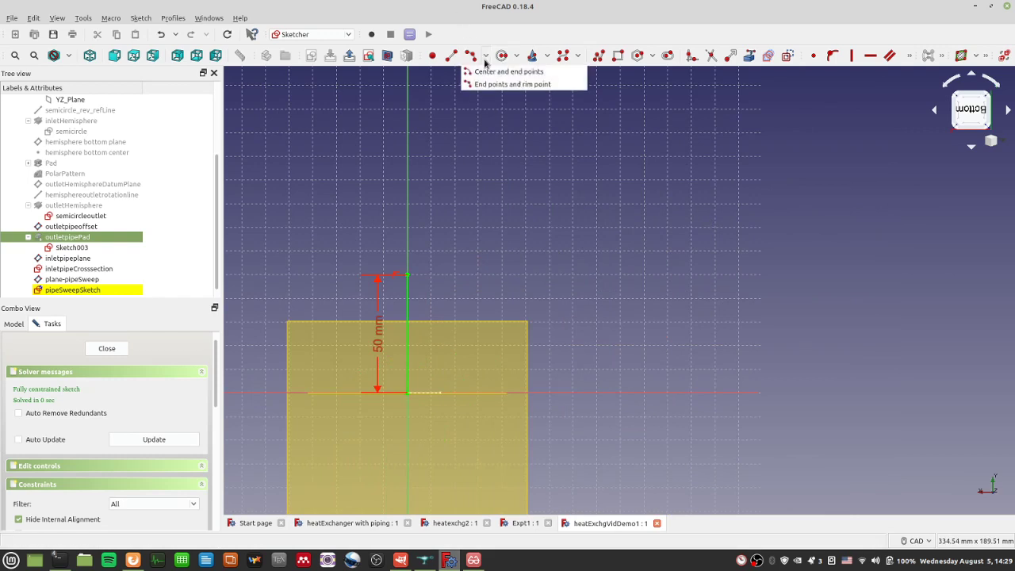
{"action": "left_click", "coordinate": [501, 85]}
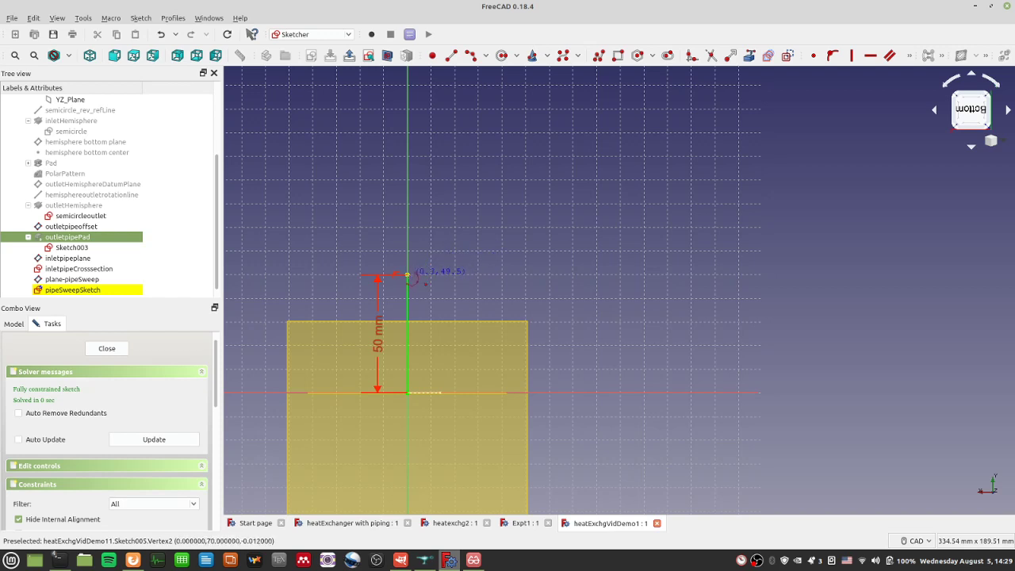
{"action": "left_click", "coordinate": [407, 276]}
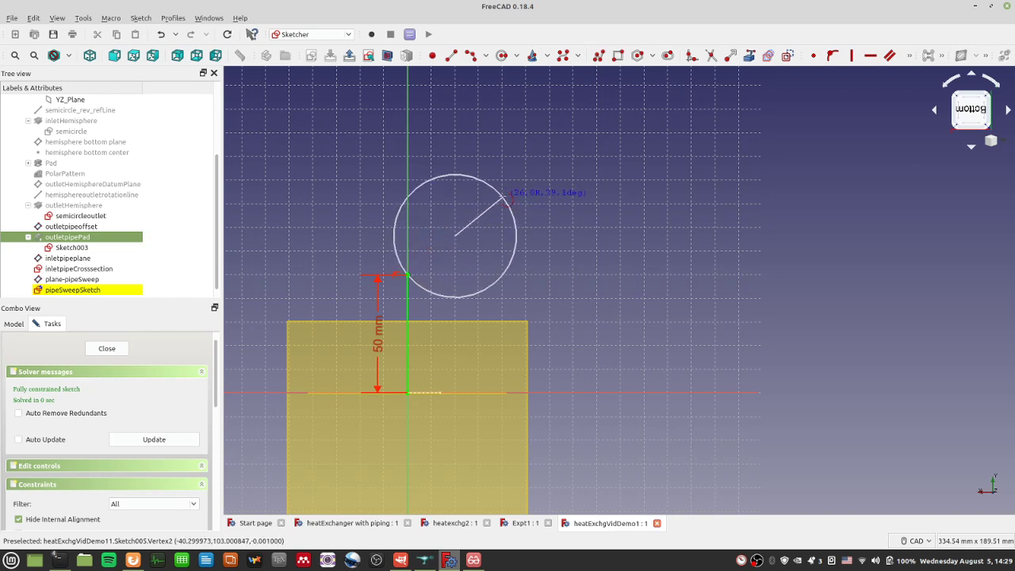
{"action": "left_click", "coordinate": [515, 195]}
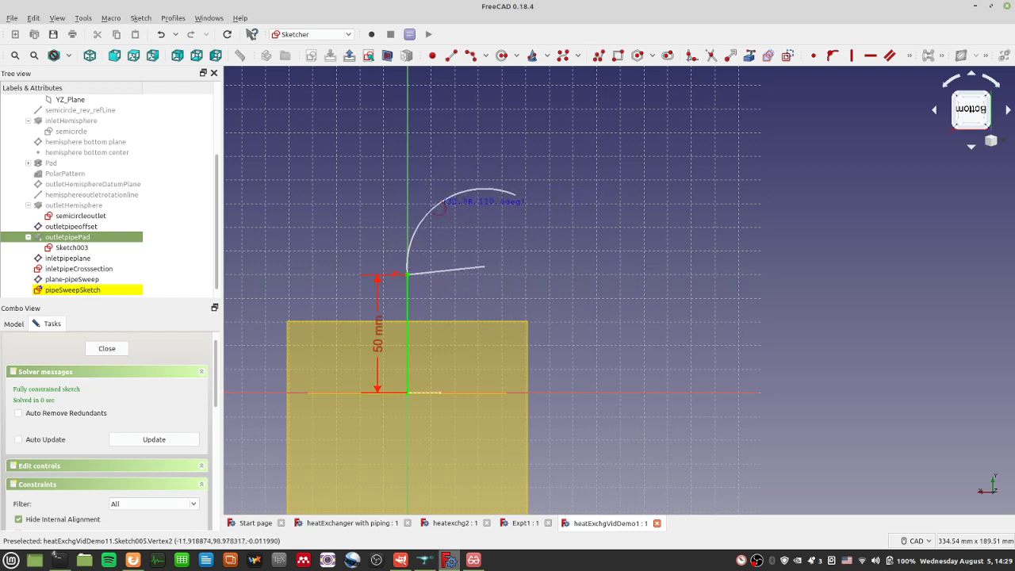
{"action": "left_click", "coordinate": [433, 206]}
{"action": "key", "text": "Escape"}
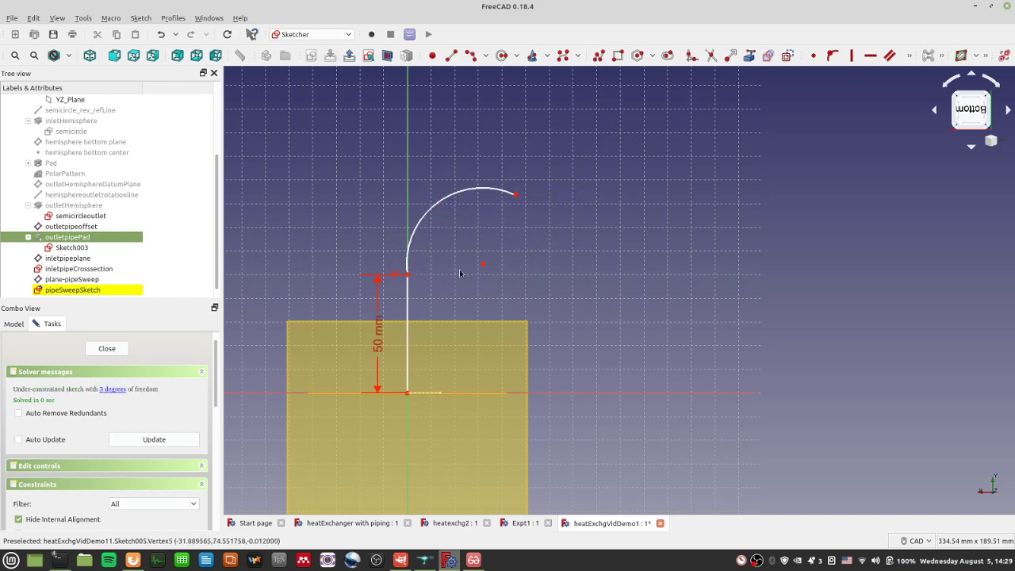
{"action": "key", "text": "ctrl+s"}
{"action": "left_click", "coordinate": [412, 244]}
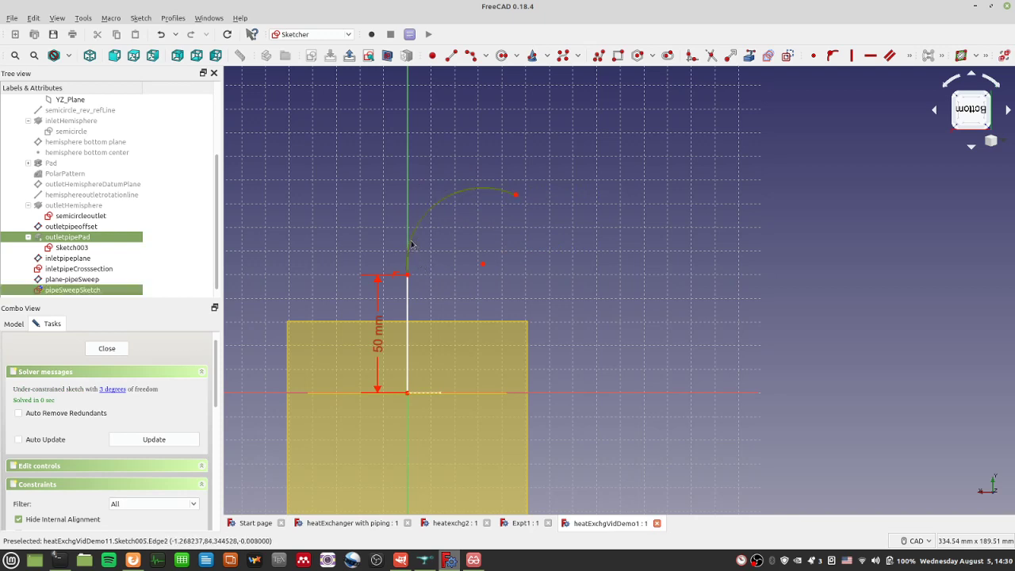
{"action": "left_click", "coordinate": [408, 290]}
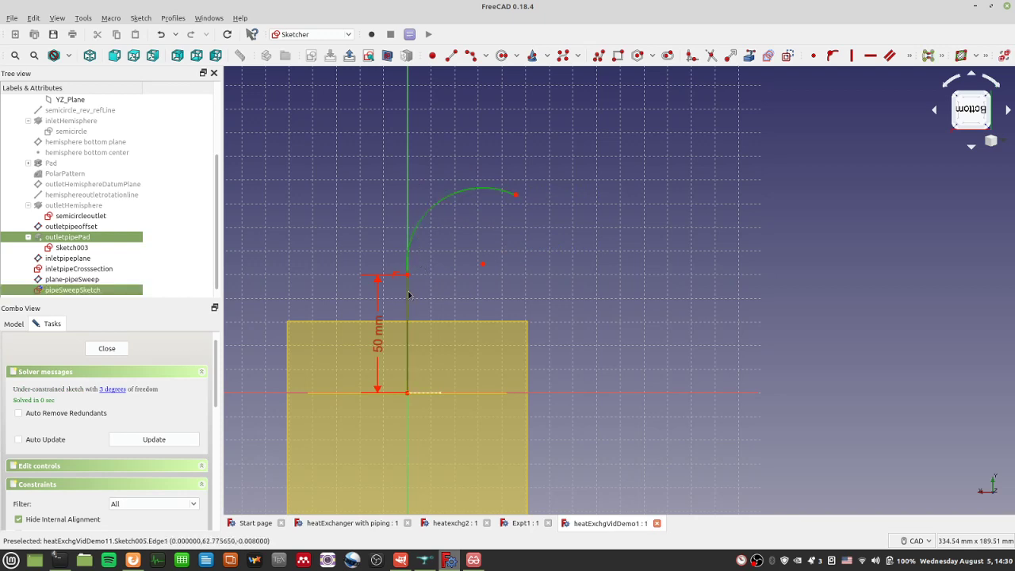
{"action": "left_click", "coordinate": [910, 56]}
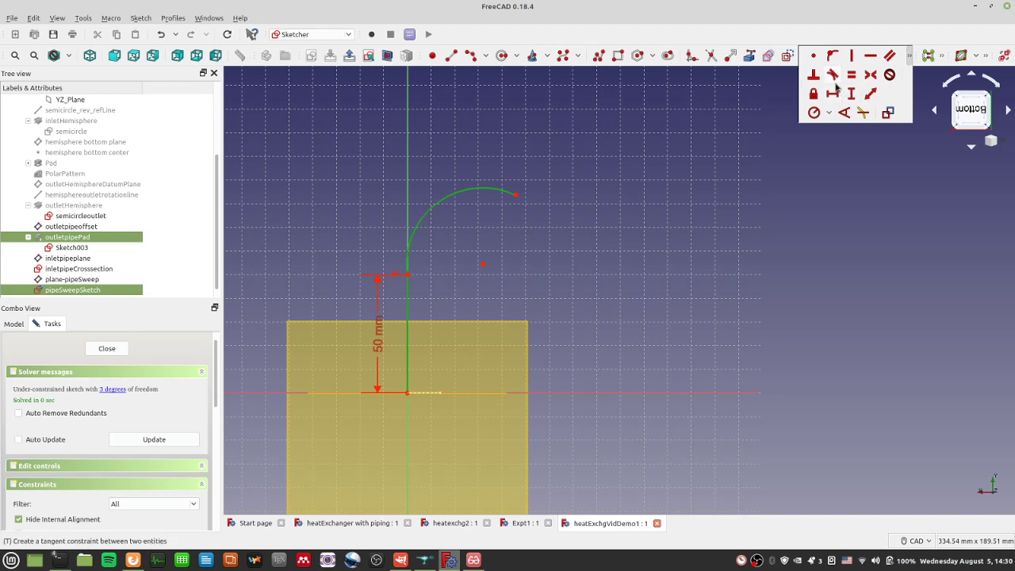
{"action": "left_click", "coordinate": [605, 194]}
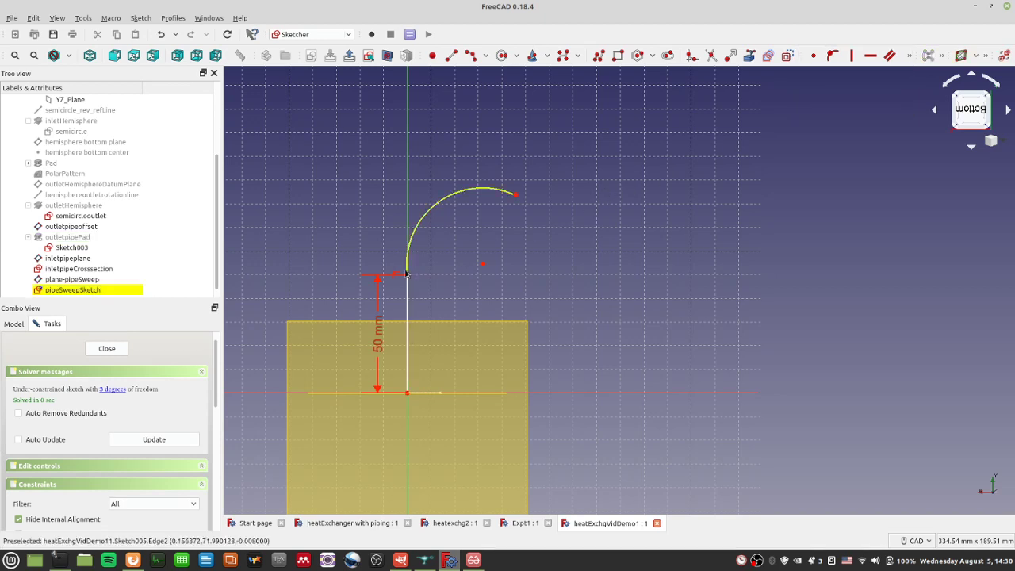
{"action": "left_click", "coordinate": [419, 231]}
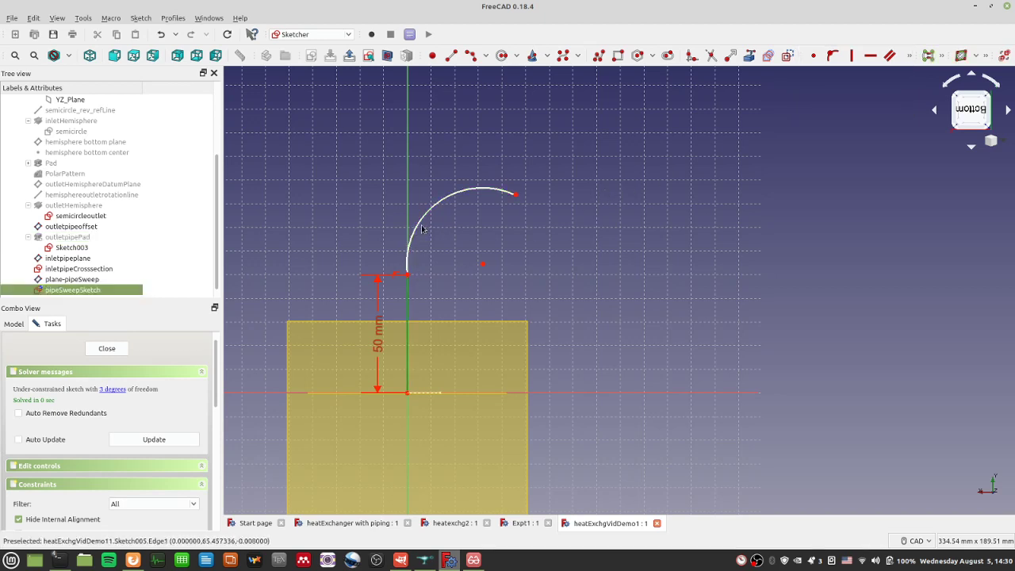
{"action": "left_click", "coordinate": [496, 190], "text": "ctrl"}
{"action": "left_click", "coordinate": [555, 238]}
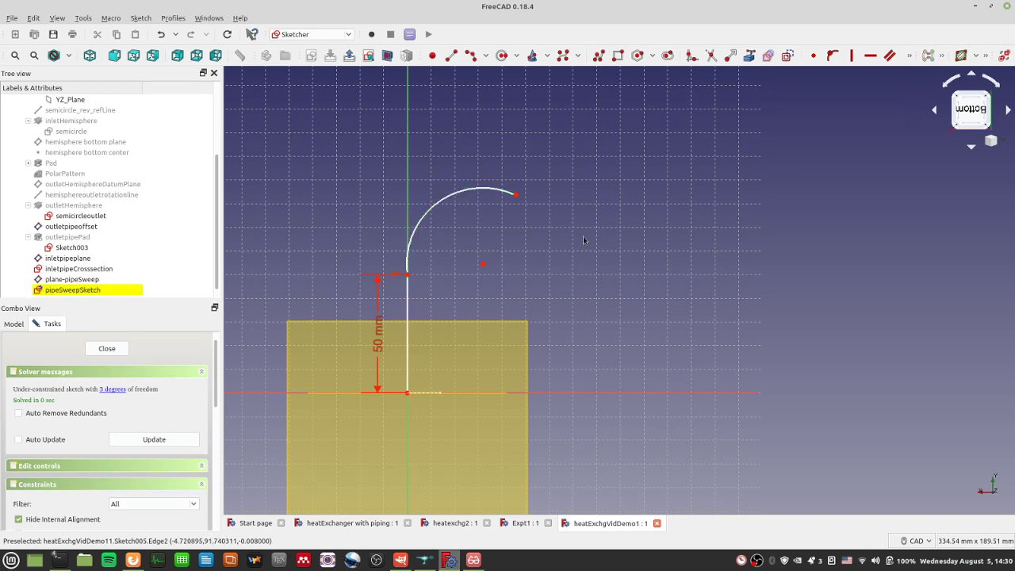
Step: Constrain the arc tangent to the vertical 50 mm line at their shared endpoint and save the document
{"action": "left_click", "coordinate": [405, 305]}
{"action": "left_click", "coordinate": [411, 242], "text": "ctrl"}
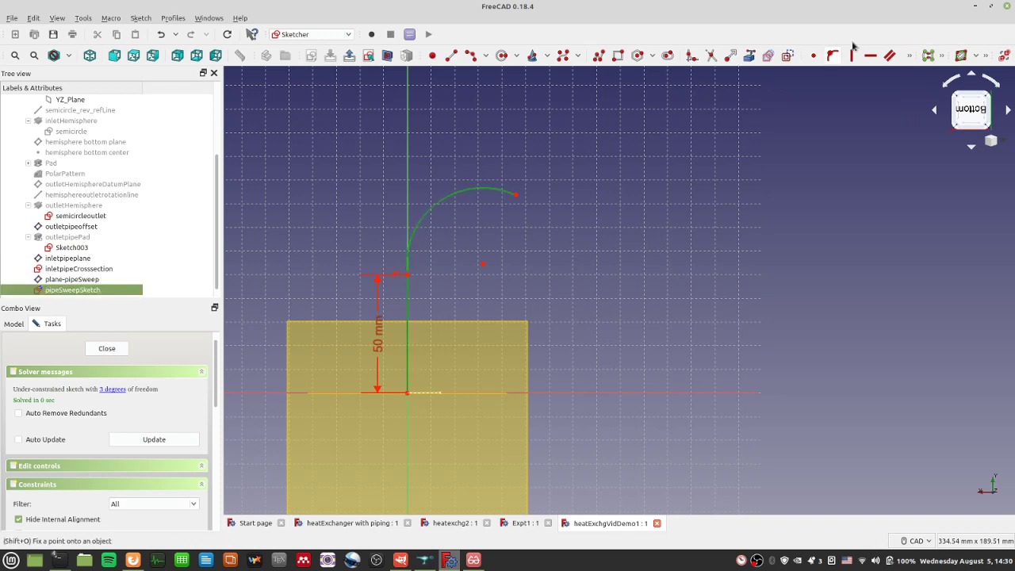
{"action": "left_click", "coordinate": [909, 56]}
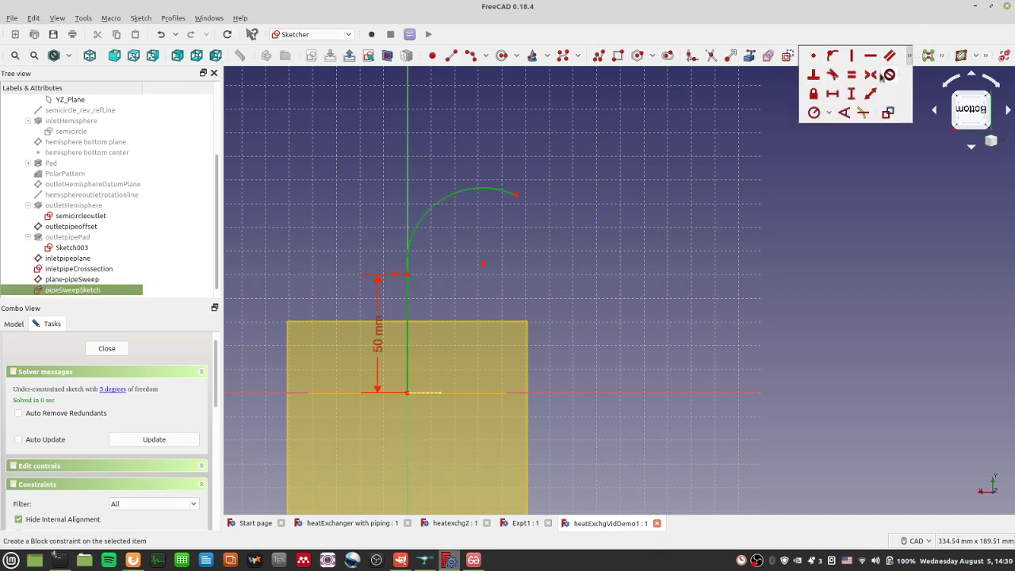
{"action": "left_click", "coordinate": [833, 75]}
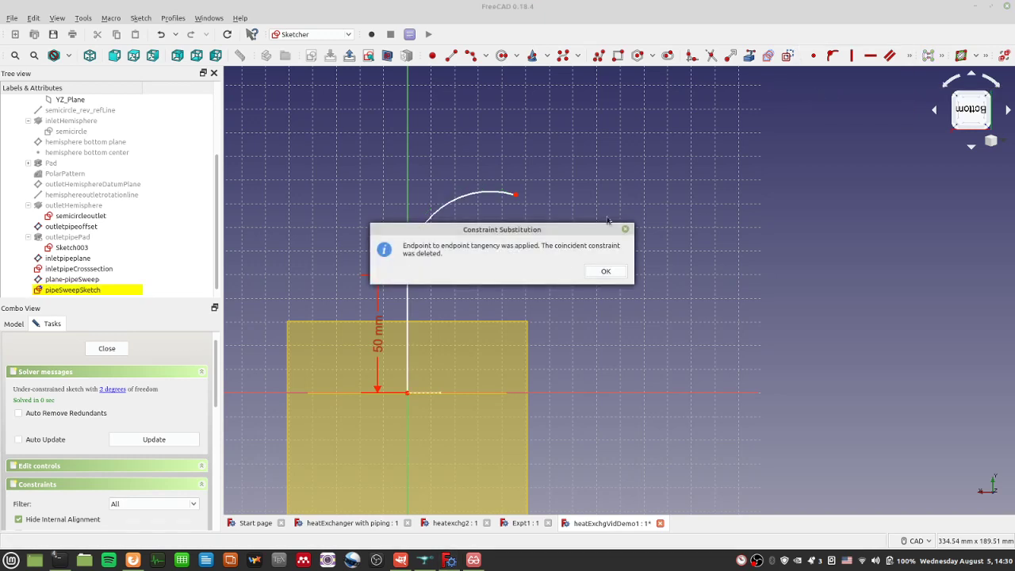
{"action": "left_click", "coordinate": [606, 271]}
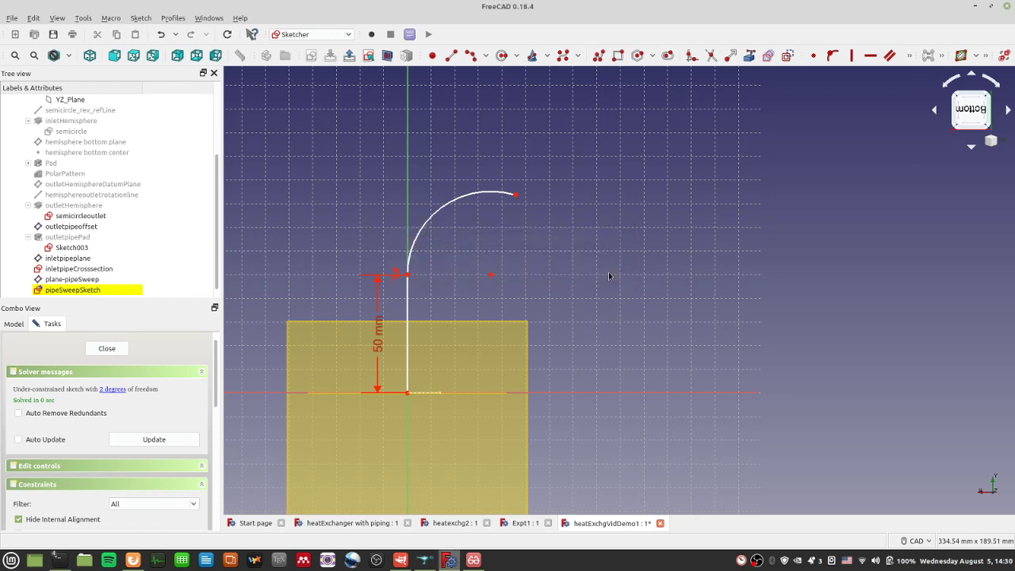
{"action": "key", "text": "ctrl+s"}
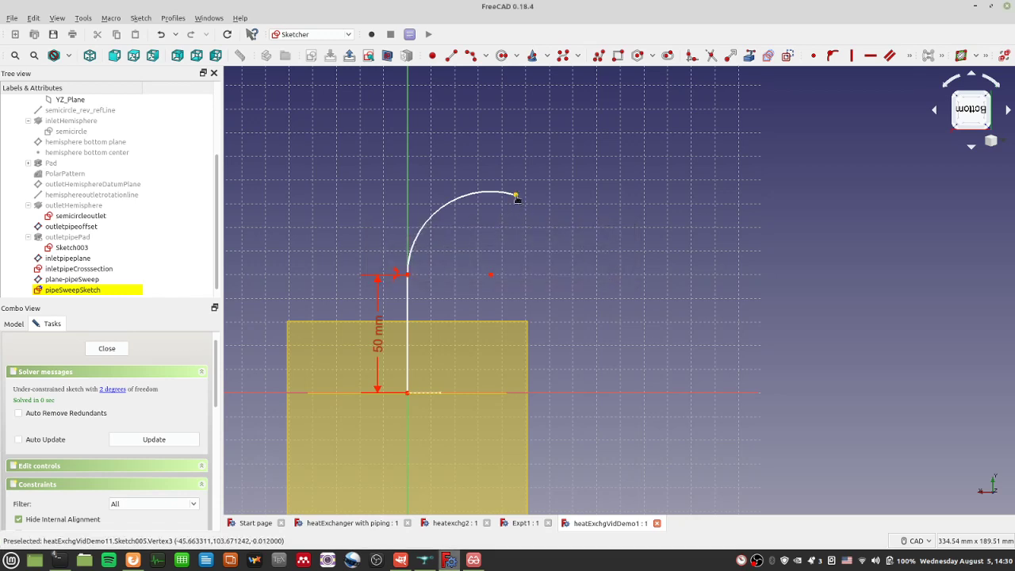
Step: Enlarge the arc by its free end and constrain the distance between the vertical line's upper endpoint and the arc's centre to 40 mm
{"action": "left_click_drag", "start_coordinate": [515, 196], "coordinate": [507, 172]}
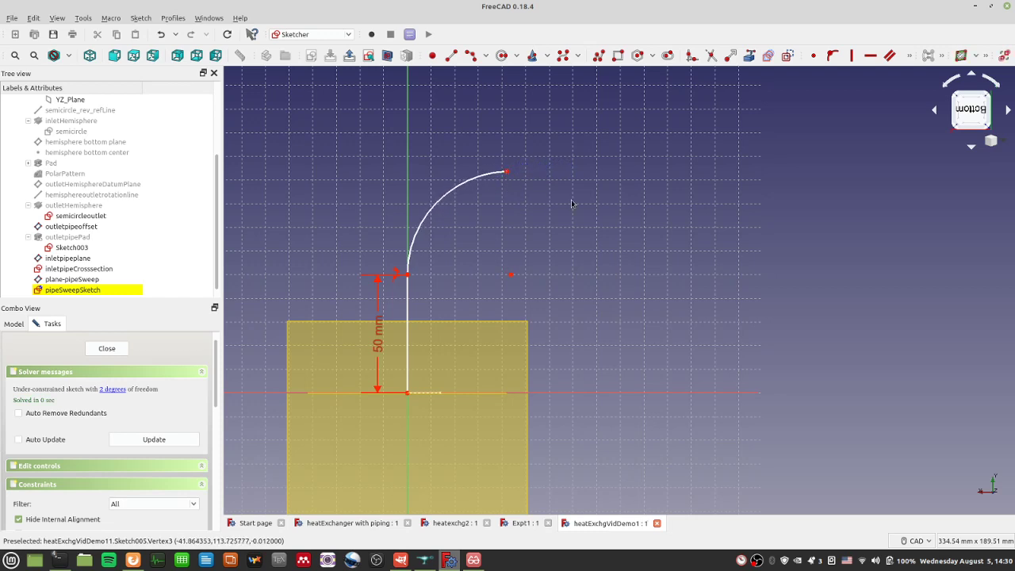
{"action": "left_click", "coordinate": [407, 276]}
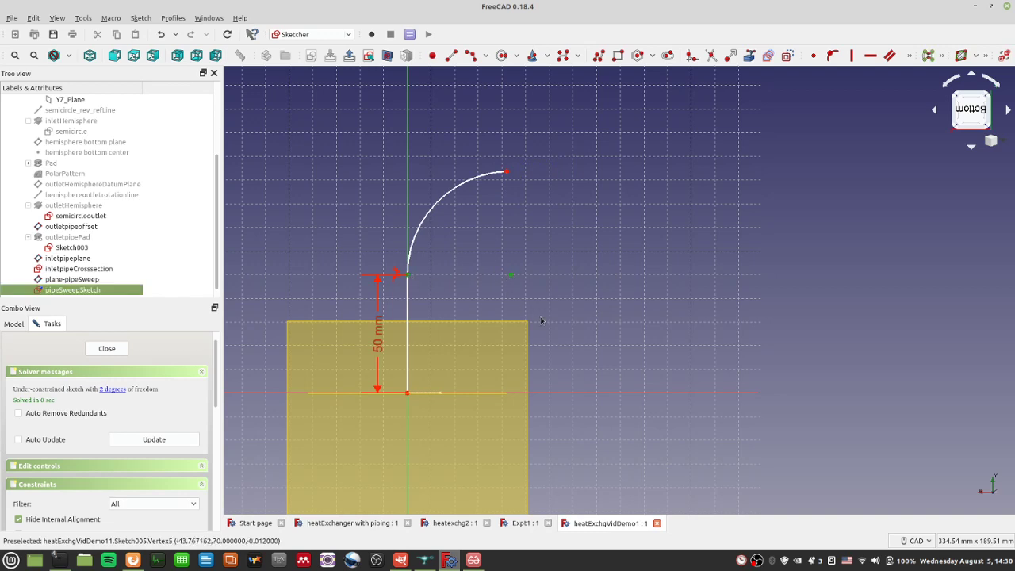
{"action": "left_click", "coordinate": [909, 56]}
{"action": "left_click", "coordinate": [868, 95]}
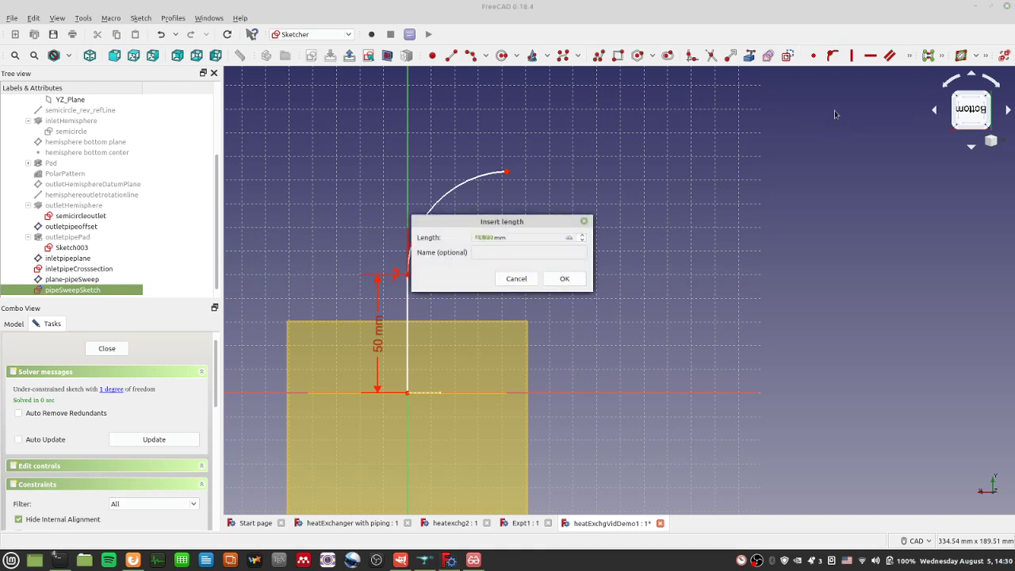
{"action": "key", "text": "Return"}
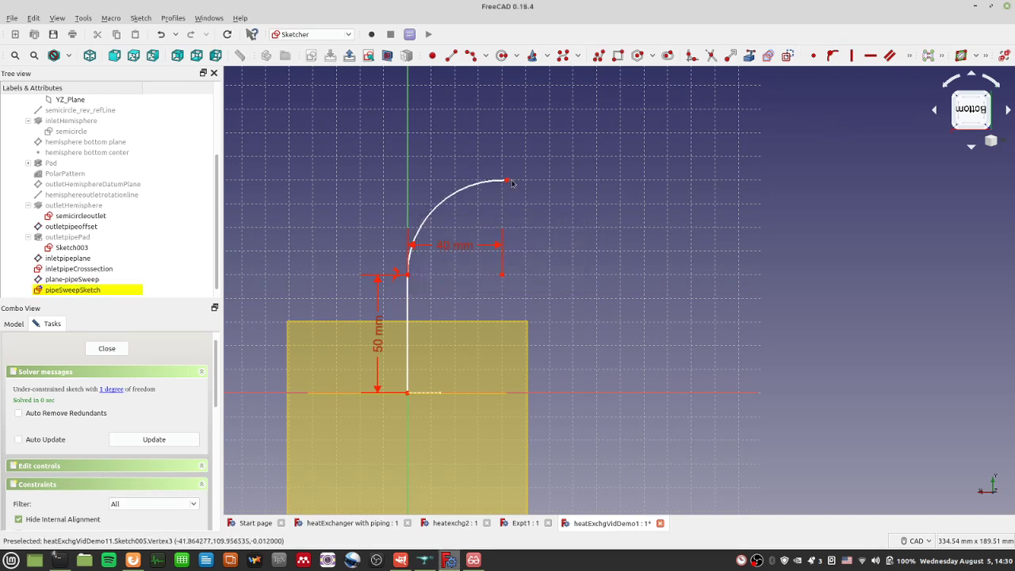
Step: Move the arc's free endpoint until it sits nearly straight above the arc's centre, and save the document
{"action": "left_click_drag", "start_coordinate": [506, 177], "coordinate": [507, 118]}
{"action": "key", "text": "ctrl+s"}
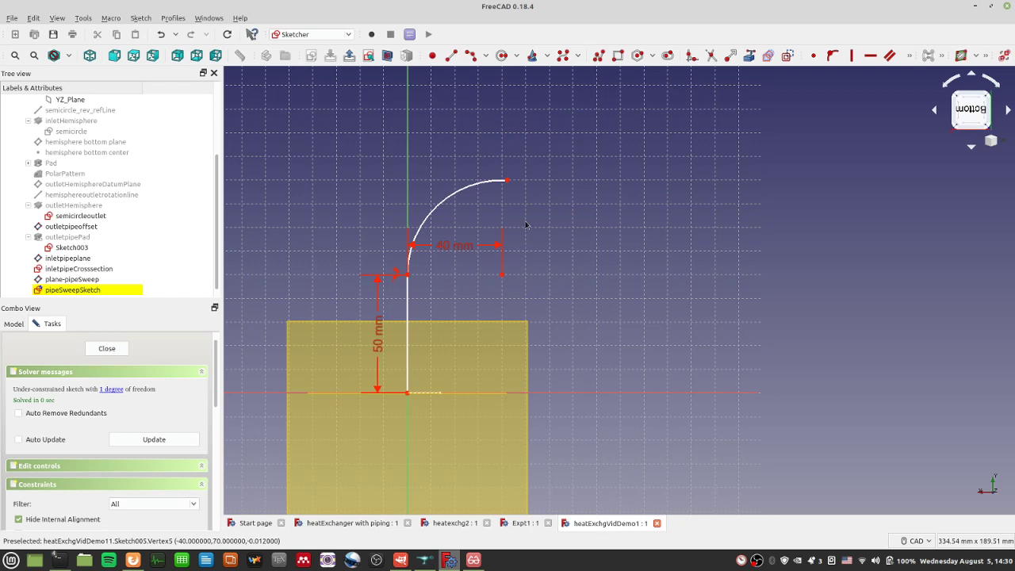
{"action": "left_click_drag", "start_coordinate": [508, 180], "coordinate": [504, 153]}
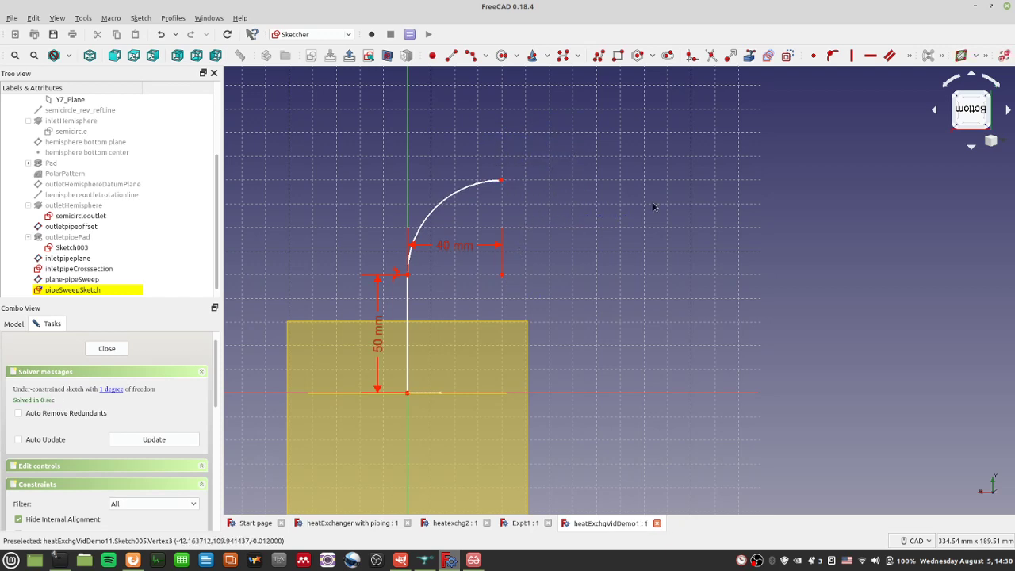
{"action": "mouse_move", "coordinate": [503, 187]}
{"action": "left_mouse_down"}
{"action": "mouse_move", "coordinate": [517, 185]}
{"action": "mouse_move", "coordinate": [502, 181]}
{"action": "left_mouse_up"}
{"action": "middle_click_drag", "start_coordinate": [652, 183], "coordinate": [577, 184]}
{"action": "mouse_move", "coordinate": [426, 183]}
{"action": "left_mouse_down"}
{"action": "mouse_move", "coordinate": [490, 213]}
{"action": "mouse_move", "coordinate": [427, 184]}
{"action": "left_mouse_up"}
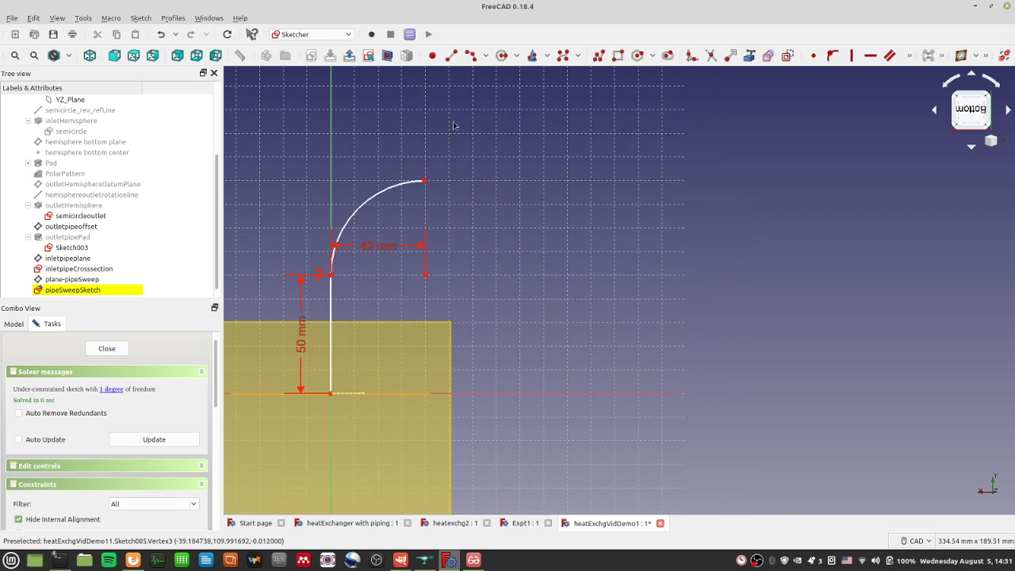
Step: Draw a horizontal line about 197 mm long from the arc's free end, away from the vertical axis
{"action": "left_click", "coordinate": [451, 57]}
{"action": "left_click", "coordinate": [424, 181]}
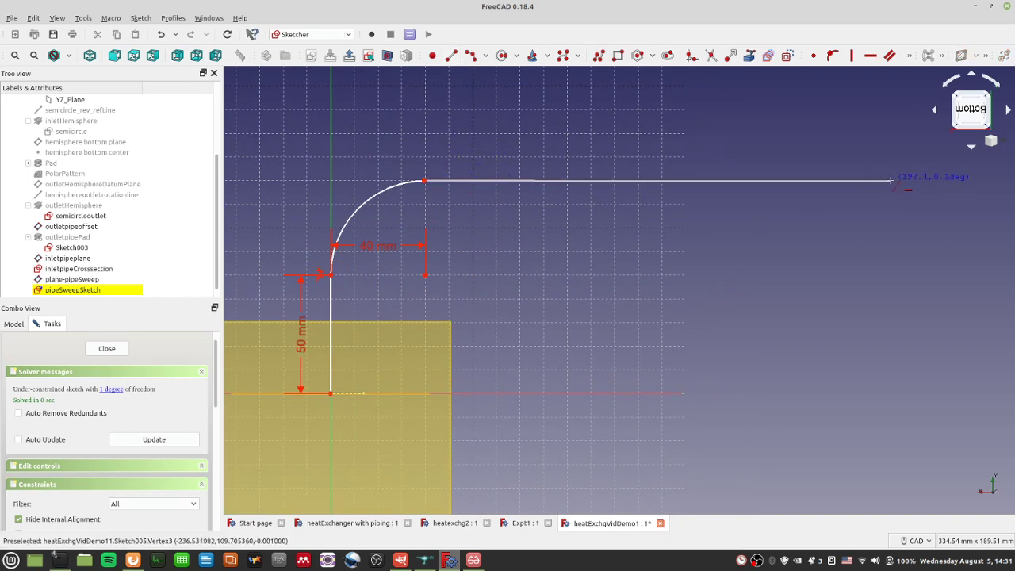
{"action": "left_click", "coordinate": [891, 181]}
{"action": "key", "text": "Escape"}
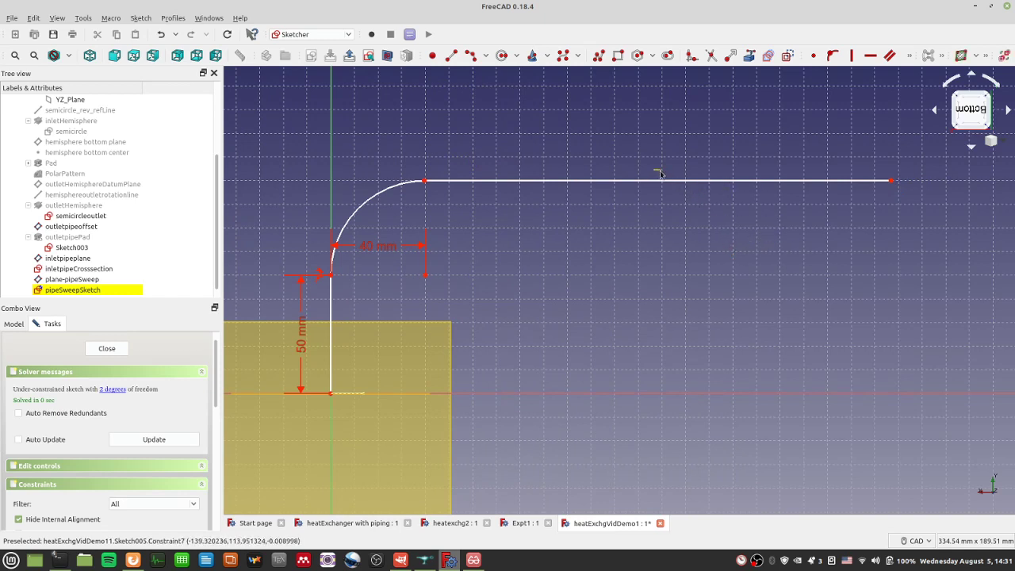
Step: Delete the automatic horizontal constraint of the long line and save the document
{"action": "left_click", "coordinate": [658, 171]}
{"action": "key", "text": "Delete"}
{"action": "key", "text": "ctrl+s"}
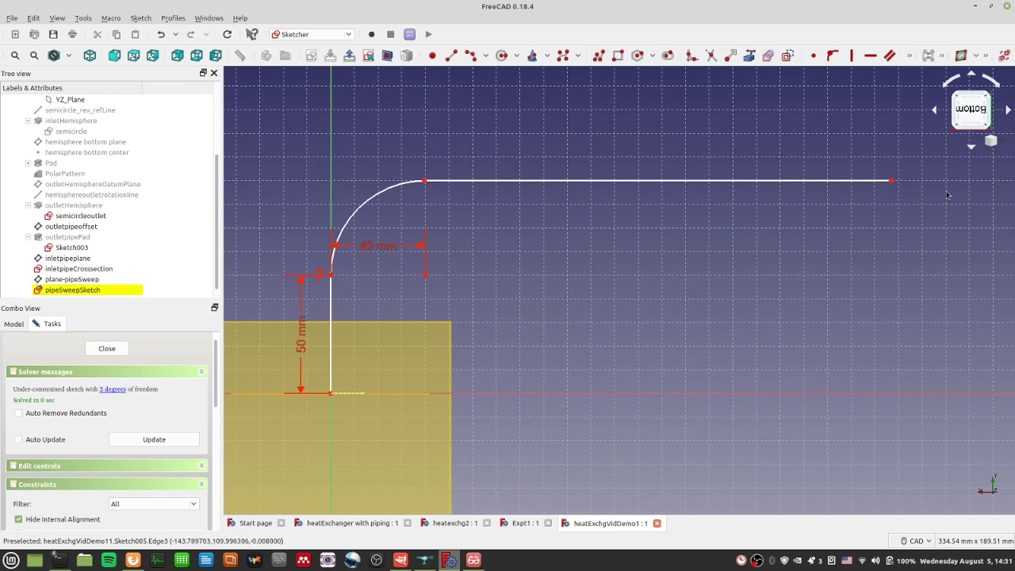
Step: Move both ends of the long line so that it slopes slightly down from the arc, and save the document
{"action": "left_click_drag", "start_coordinate": [892, 187], "coordinate": [961, 202]}
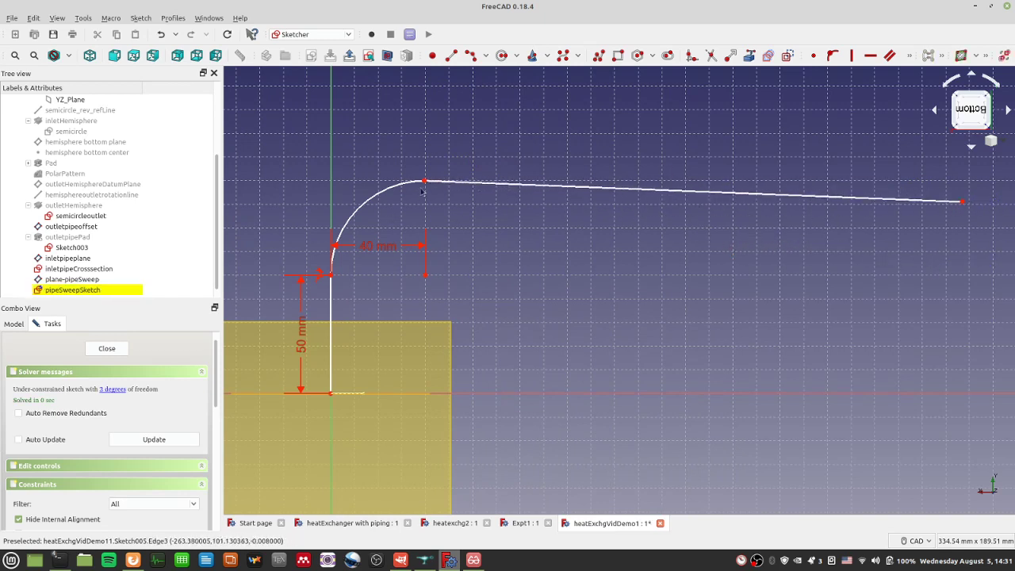
{"action": "left_click_drag", "start_coordinate": [425, 183], "coordinate": [468, 191]}
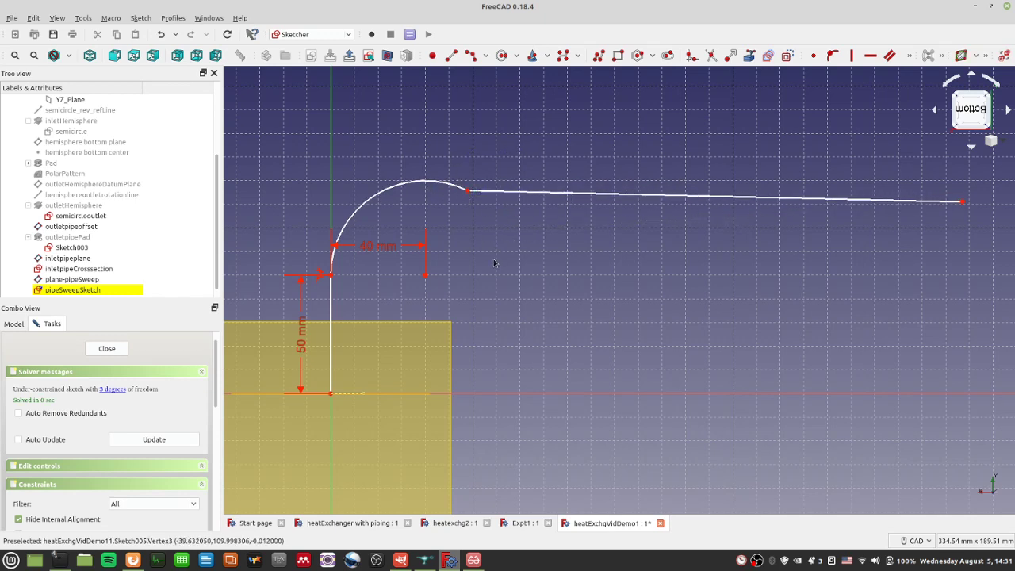
{"action": "key", "text": "ctrl+s"}
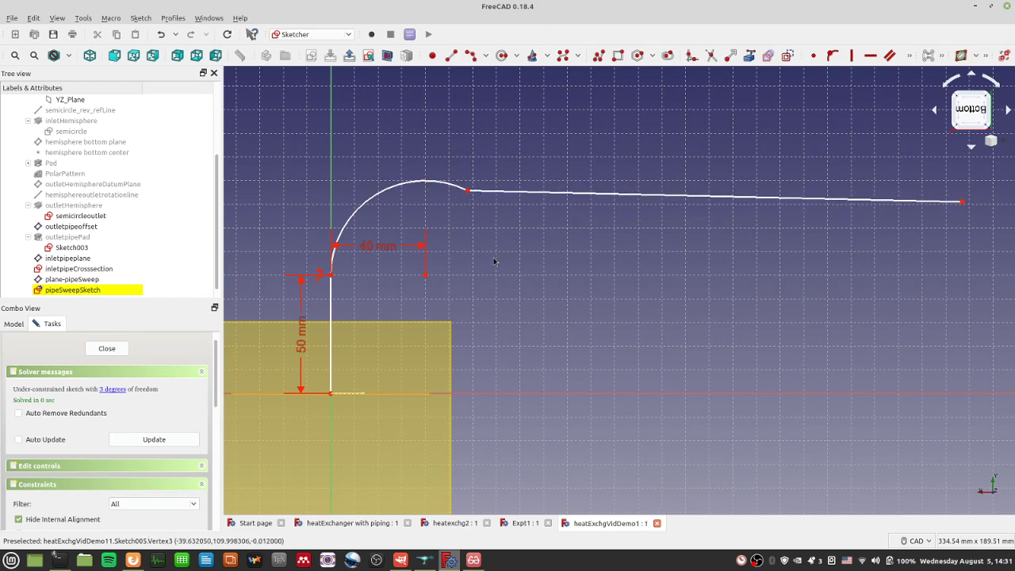
{"action": "left_click", "coordinate": [523, 194]}
{"action": "left_click", "coordinate": [333, 325]}
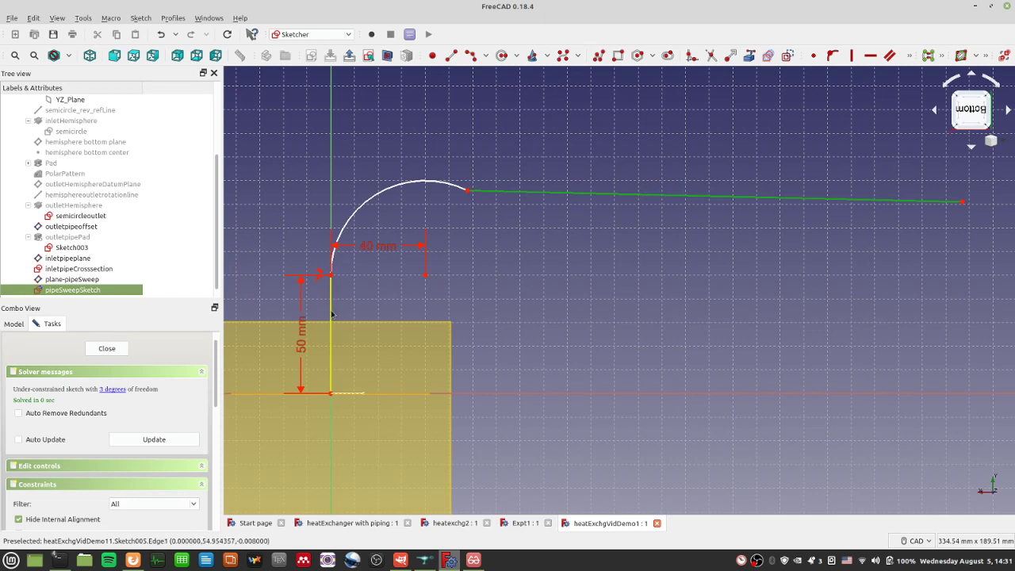
{"action": "left_click", "coordinate": [909, 55]}
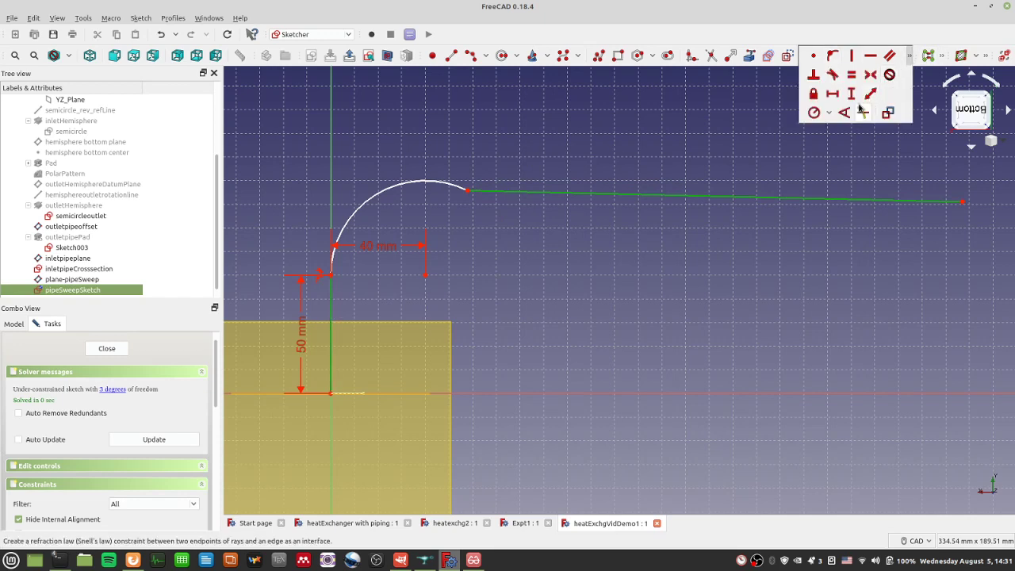
{"action": "left_click", "coordinate": [833, 77]}
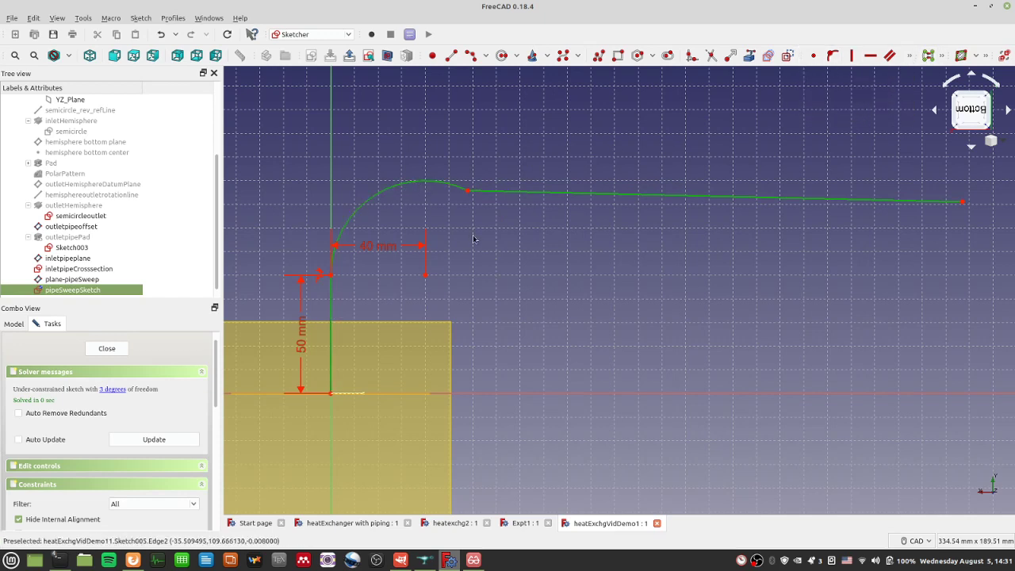
Step: Constrain the long line perpendicular to the 50 mm line, and move it level with the top of the arc
{"action": "left_click", "coordinate": [333, 290]}
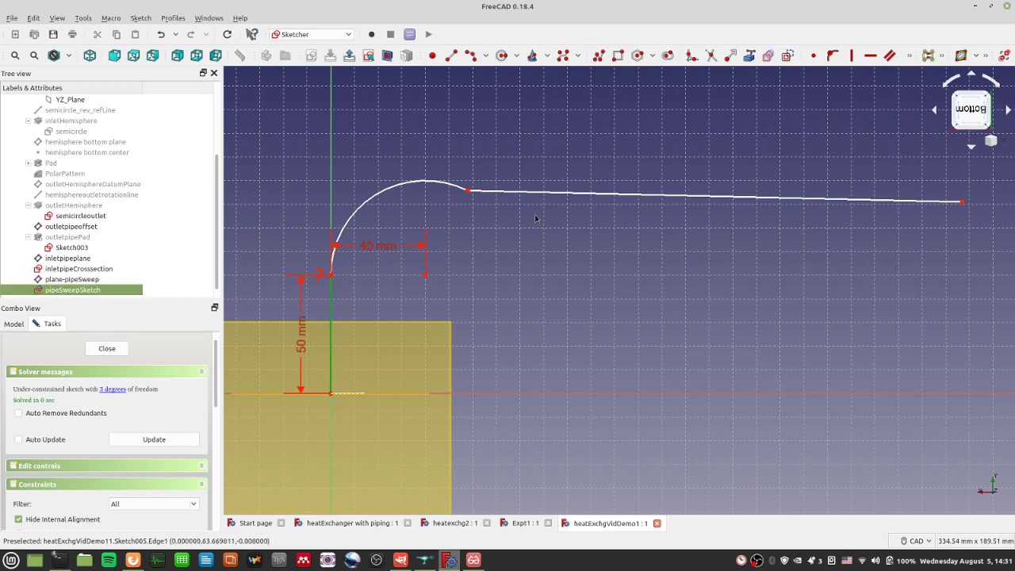
{"action": "left_click", "coordinate": [549, 196]}
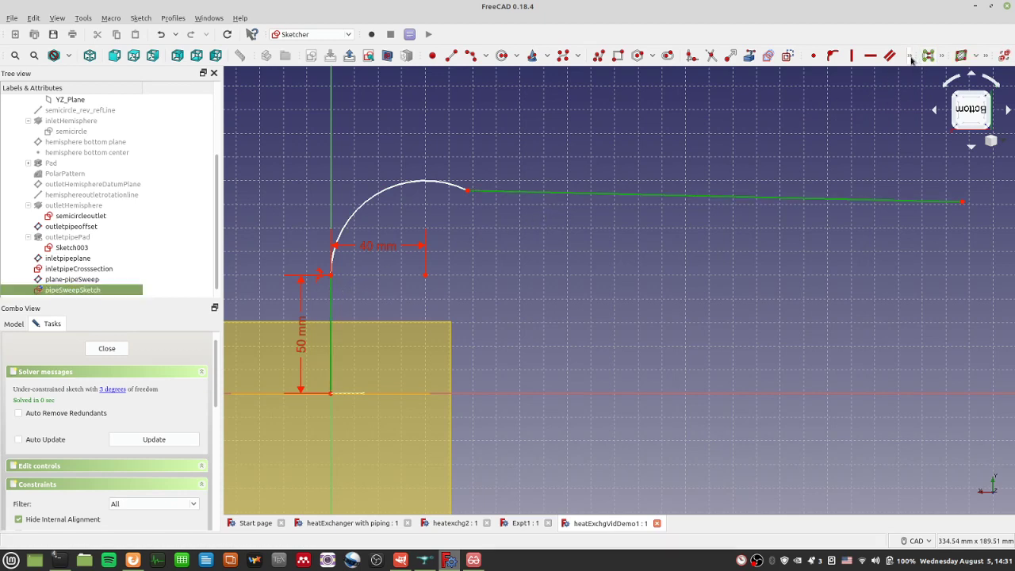
{"action": "left_click", "coordinate": [909, 56]}
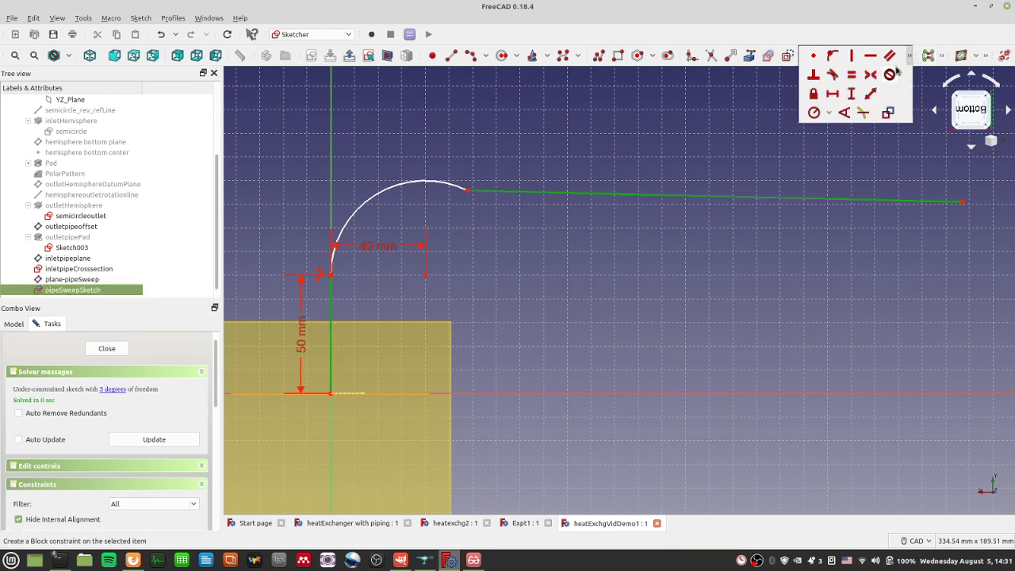
{"action": "left_click", "coordinate": [812, 75]}
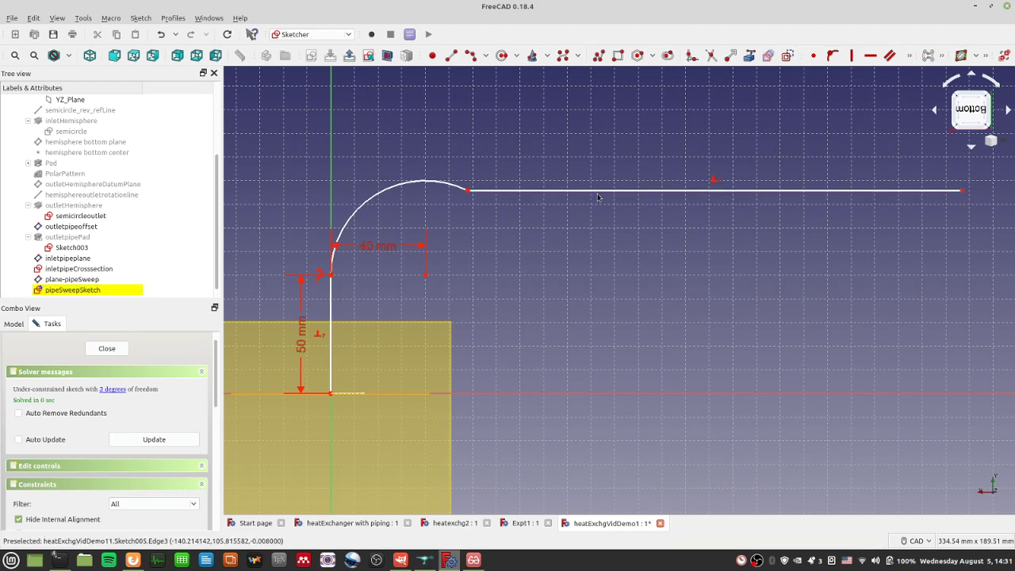
{"action": "left_click_drag", "start_coordinate": [598, 197], "coordinate": [572, 170]}
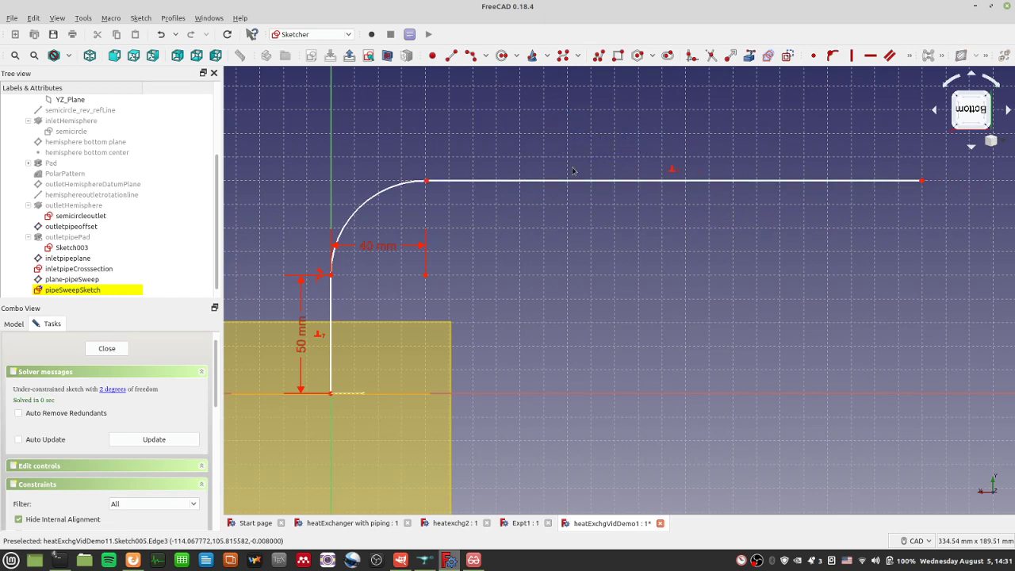
Step: Constrain the long line tangent to the arc, shorten the line by moving its free end towards the arc, and save the document
{"action": "left_click", "coordinate": [452, 181]}
{"action": "left_click", "coordinate": [399, 190]}
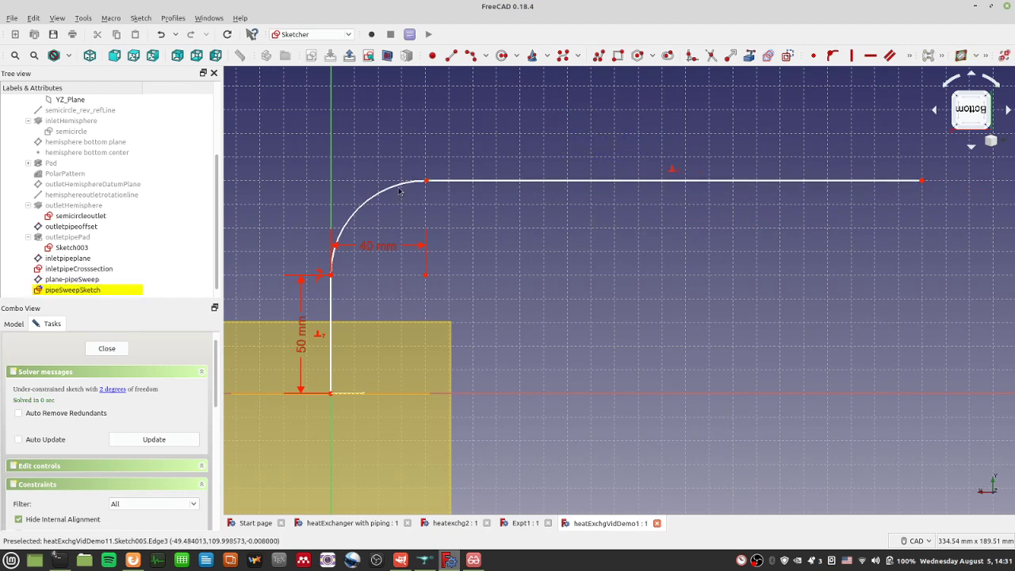
{"action": "left_click", "coordinate": [399, 190]}
{"action": "left_click", "coordinate": [456, 181]}
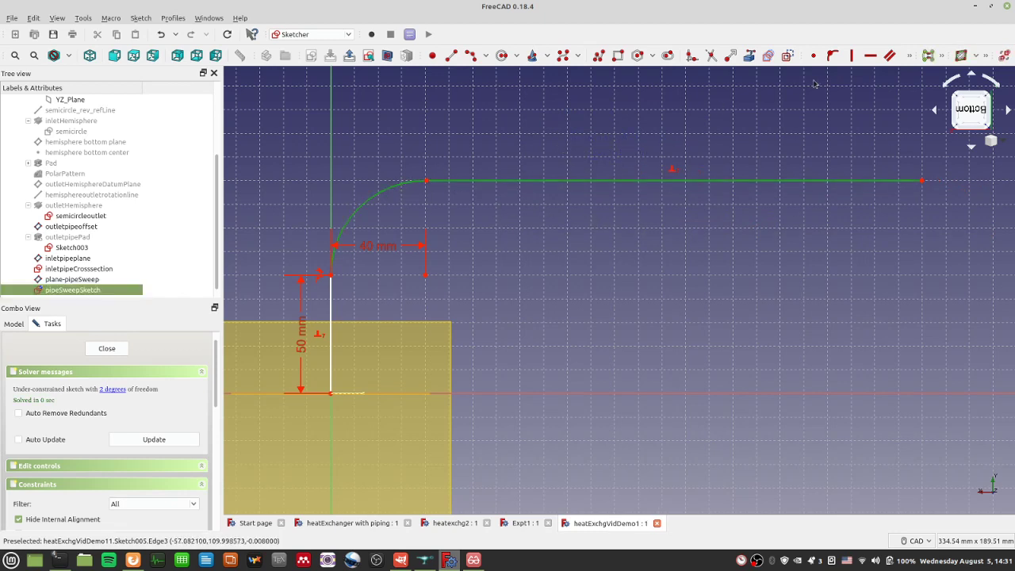
{"action": "left_click", "coordinate": [909, 56]}
{"action": "left_click", "coordinate": [832, 74]}
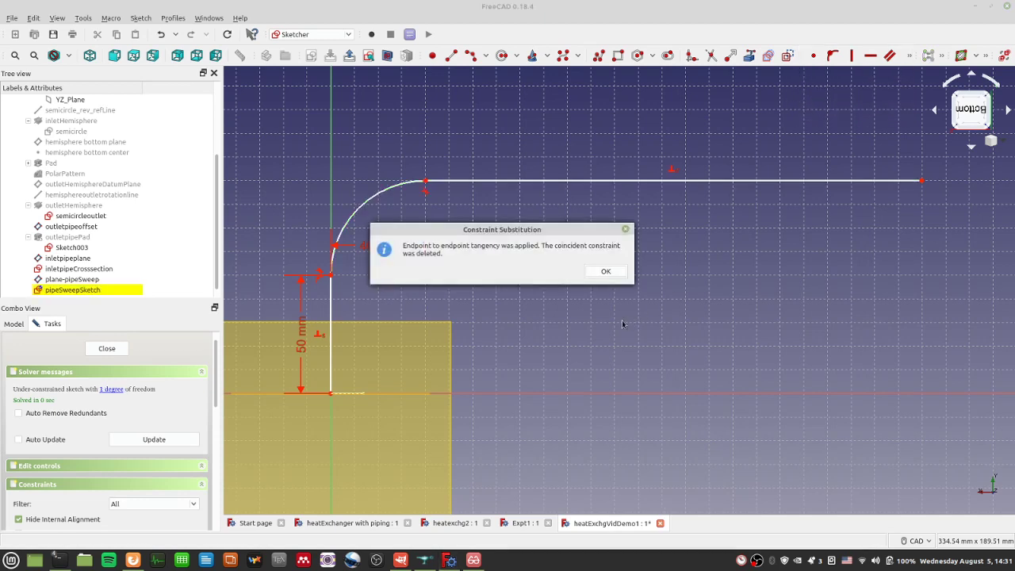
{"action": "left_click", "coordinate": [600, 271]}
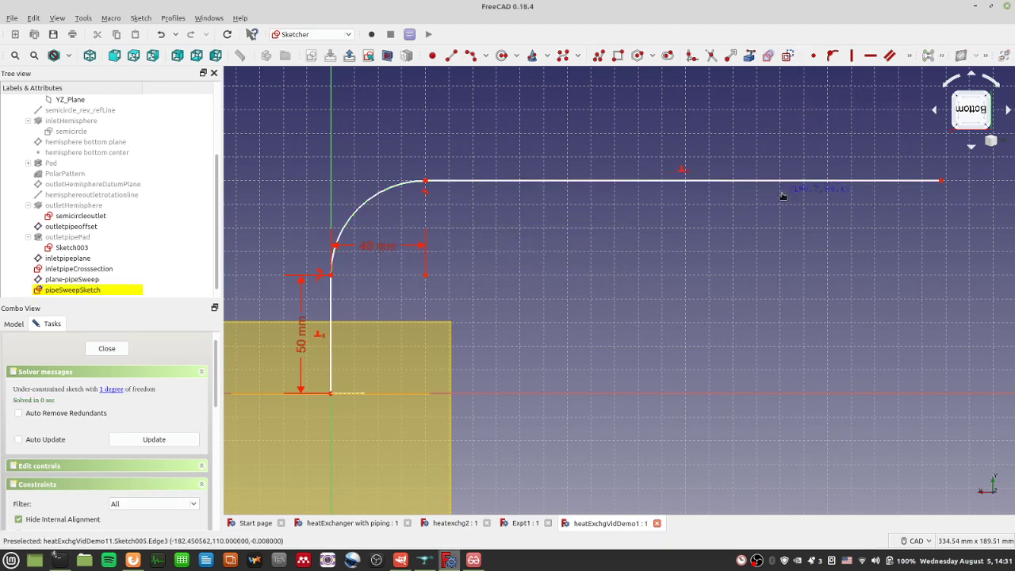
{"action": "left_click_drag", "start_coordinate": [782, 196], "coordinate": [587, 249]}
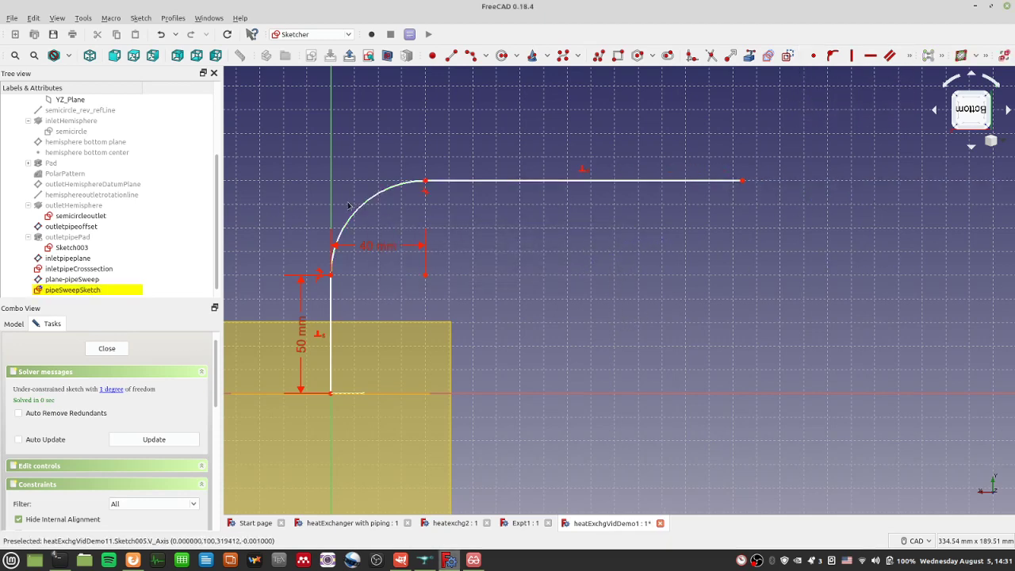
{"action": "key", "text": "ctrl+s"}
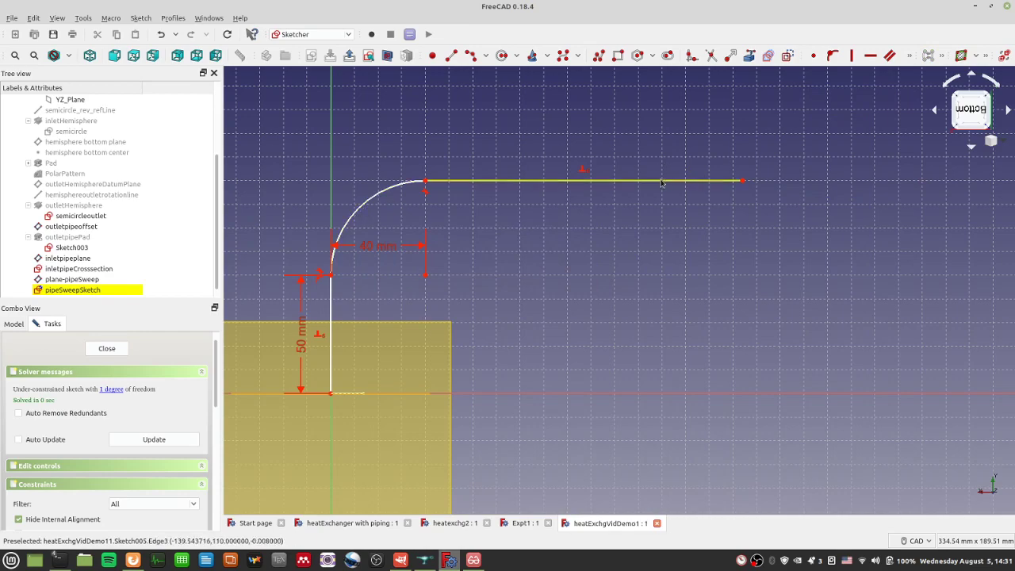
Step: Dimension the long line's horizontal length and set it to 200 mm
{"action": "scroll", "coordinate": [661, 182], "scroll_direction": "down", "scroll_amount": 8}
{"action": "left_click", "coordinate": [579, 211]}
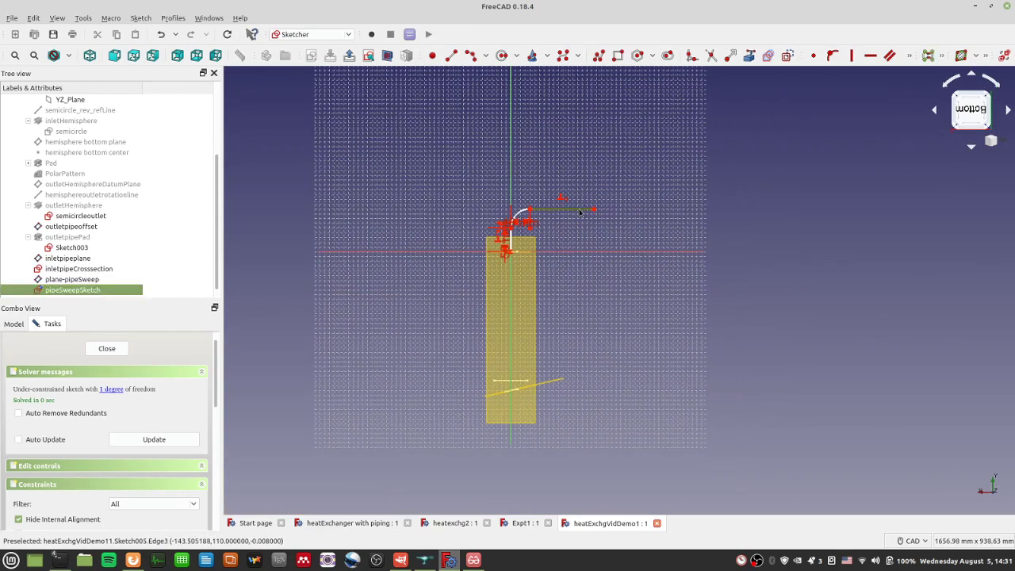
{"action": "scroll", "coordinate": [579, 212], "scroll_direction": "up", "scroll_amount": 6}
{"action": "left_click", "coordinate": [584, 198]}
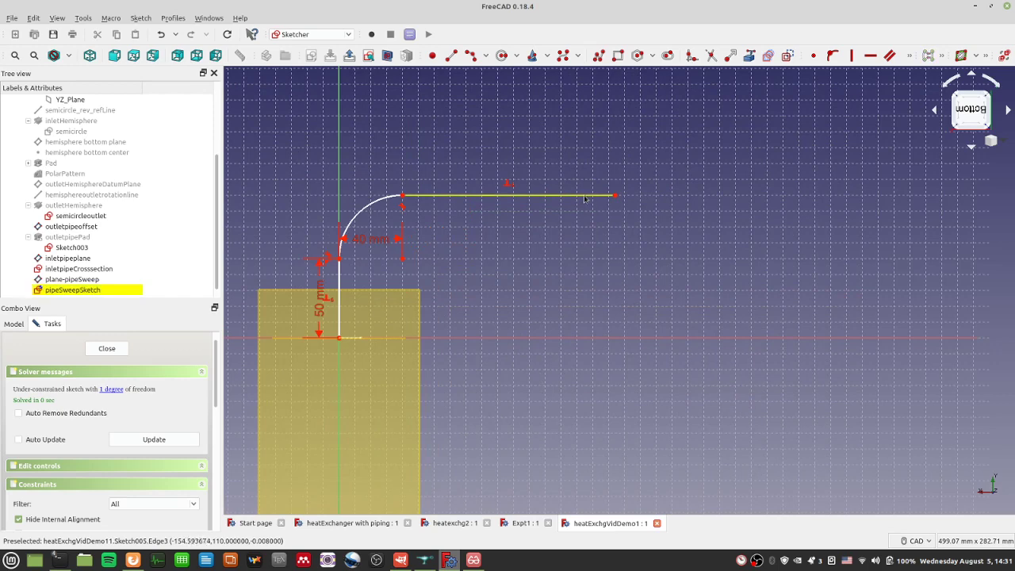
{"action": "left_click", "coordinate": [584, 198]}
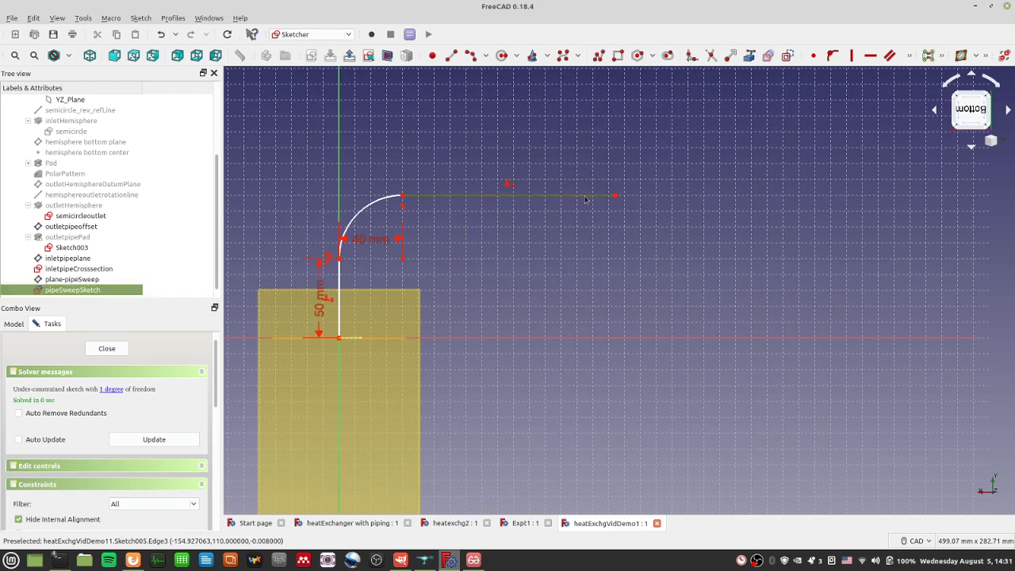
{"action": "left_click", "coordinate": [911, 56]}
{"action": "left_click", "coordinate": [860, 97]}
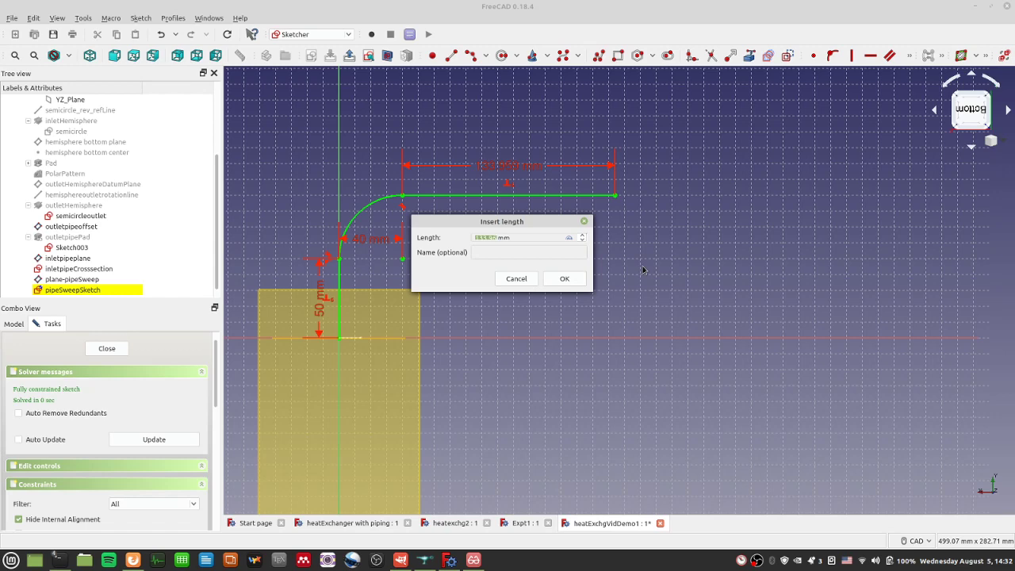
{"action": "type", "text": "200"}
{"action": "key", "text": "Return"}
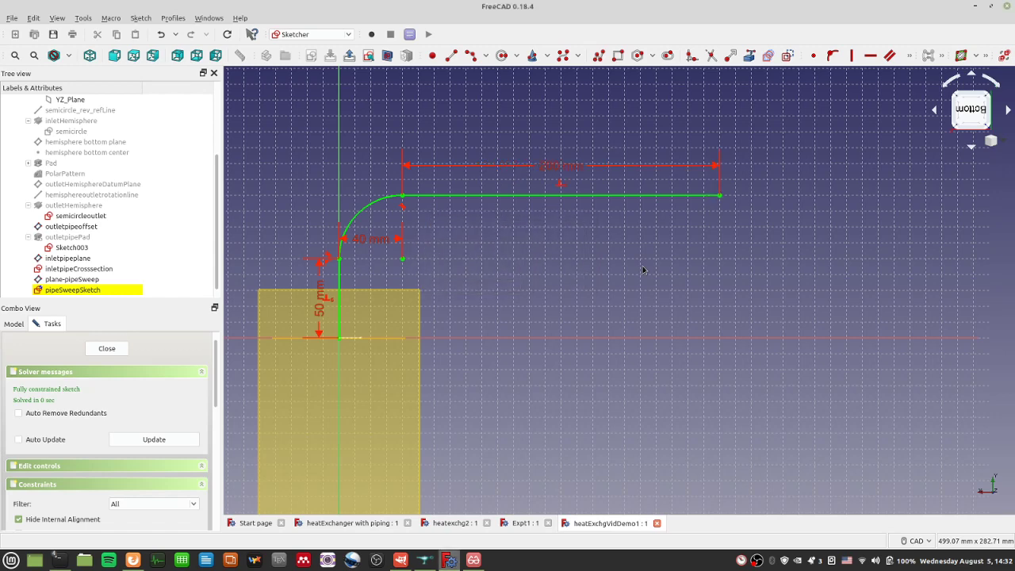
Step: Draw an arc of about 31 mm radius from the 200 mm line's free end, curving outward and down, and save the document
{"action": "scroll", "coordinate": [642, 266], "scroll_direction": "down", "scroll_amount": 4}
{"action": "scroll", "coordinate": [655, 300], "scroll_direction": "up", "scroll_amount": 2}
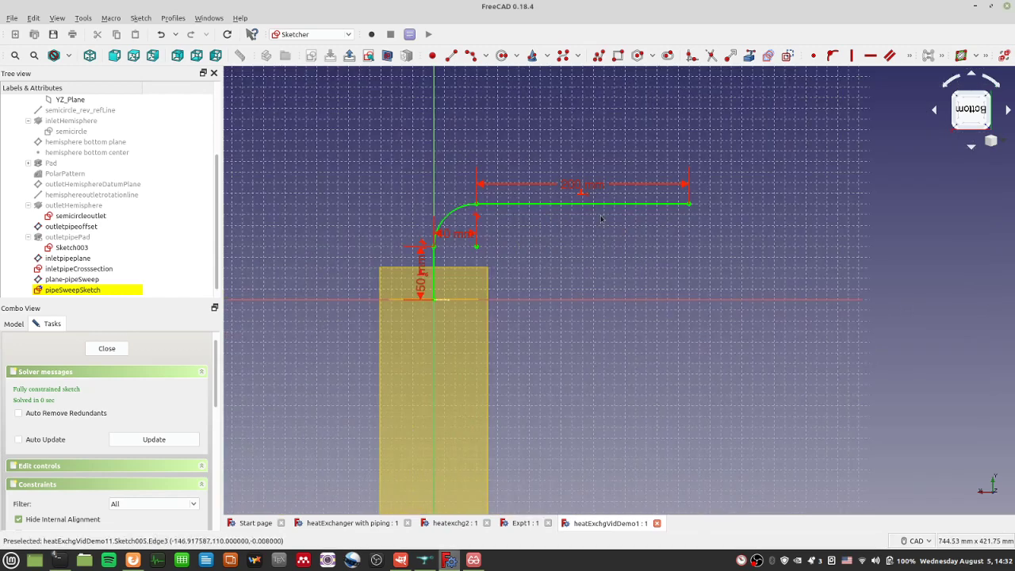
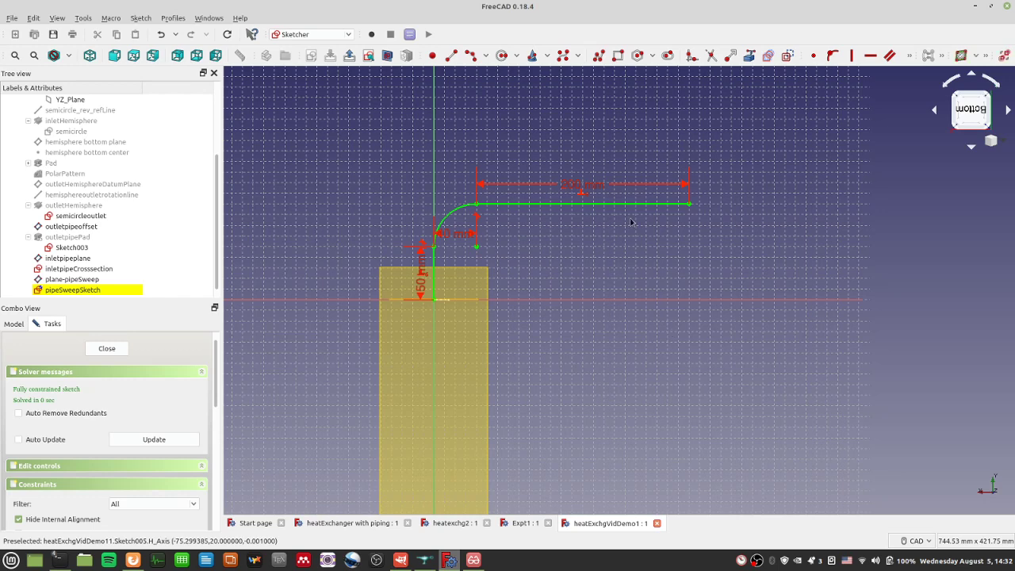
{"action": "scroll", "coordinate": [631, 222], "scroll_direction": "up", "scroll_amount": 4}
{"action": "scroll", "coordinate": [631, 222], "scroll_direction": "down", "scroll_amount": 2}
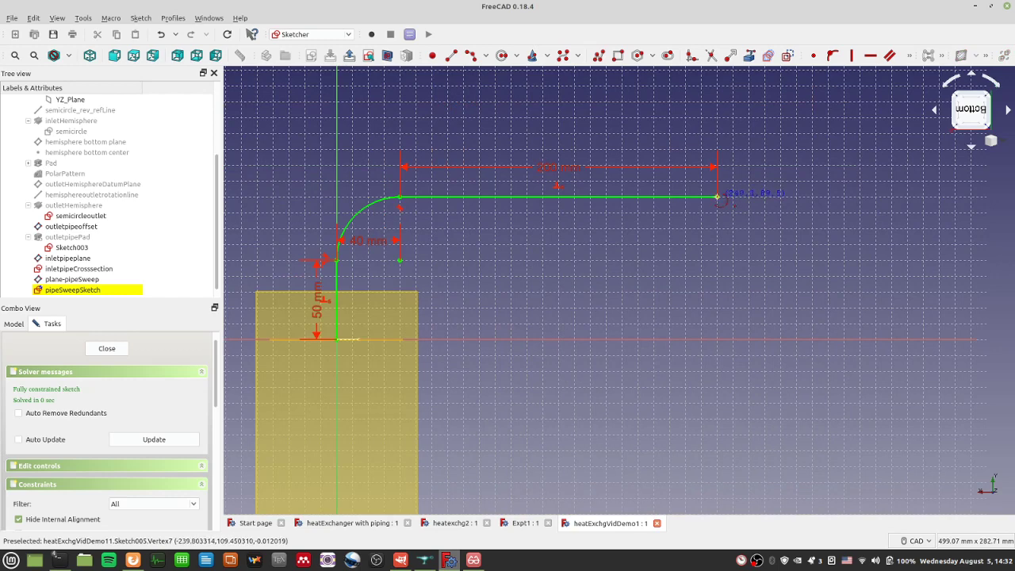
{"action": "left_click", "coordinate": [717, 199]}
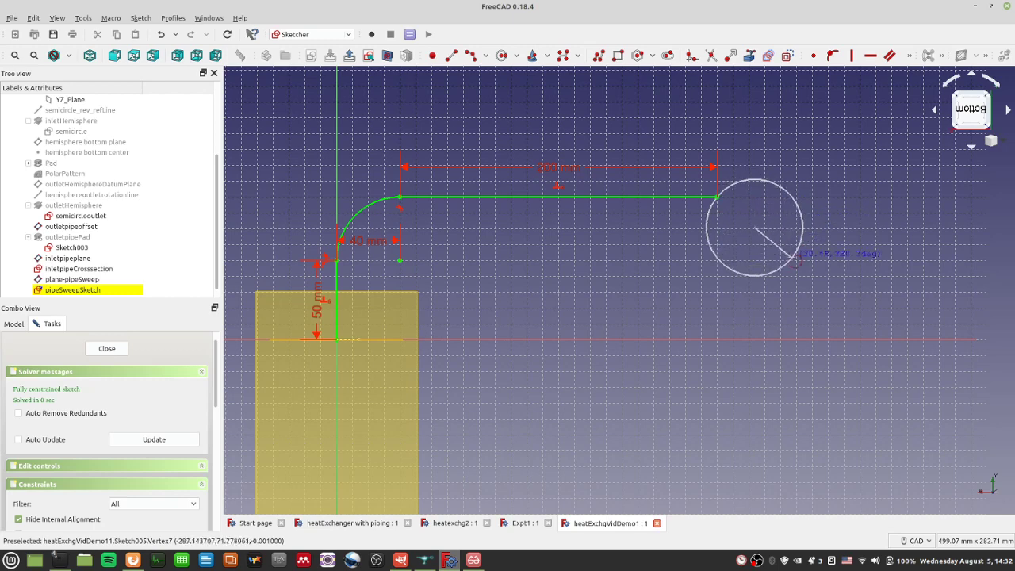
{"action": "left_click", "coordinate": [793, 258]}
{"action": "left_click", "coordinate": [791, 257]}
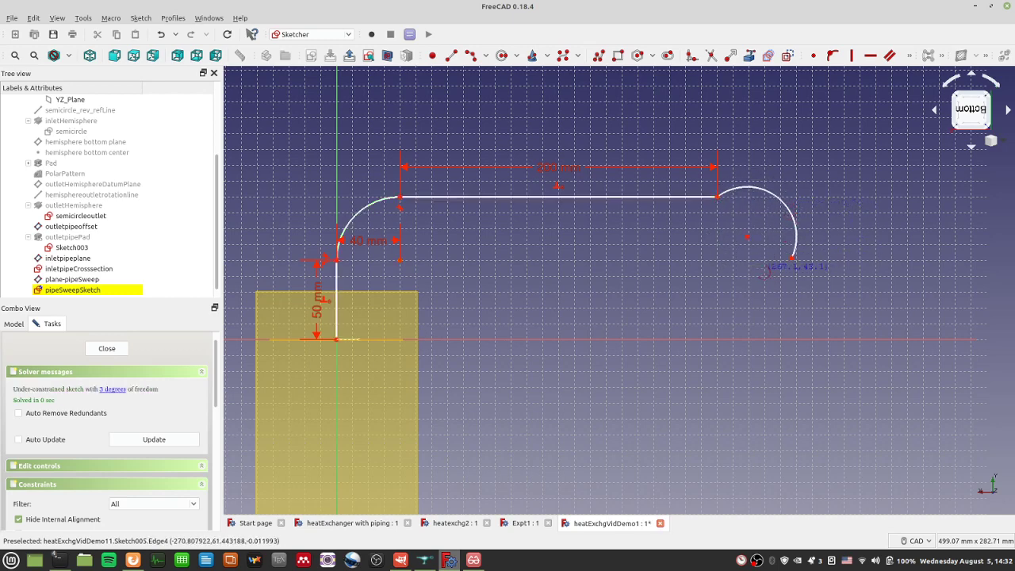
{"action": "key", "text": "F1"}
{"action": "key", "text": "Return"}
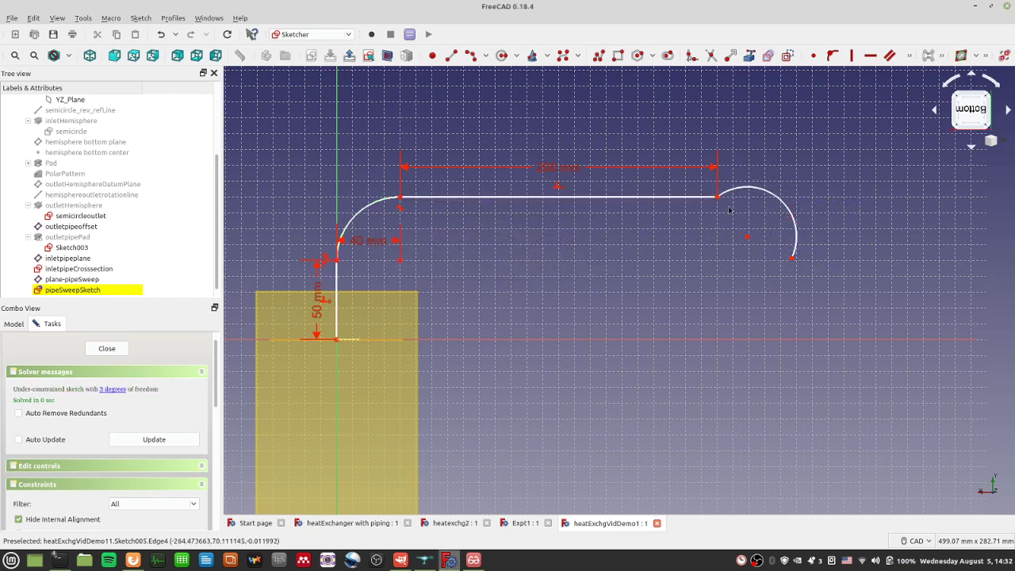
Step: Constrain the new arc tangent to the 200 mm line at their shared endpoint
{"action": "left_click", "coordinate": [729, 198]}
{"action": "left_click", "coordinate": [705, 198]}
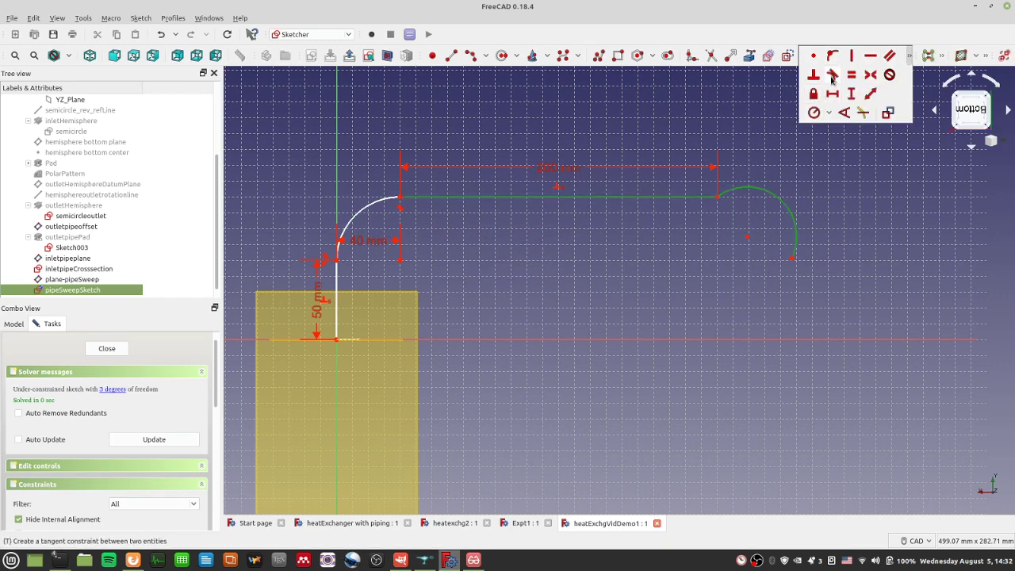
{"action": "left_click", "coordinate": [832, 75]}
{"action": "left_click", "coordinate": [605, 272]}
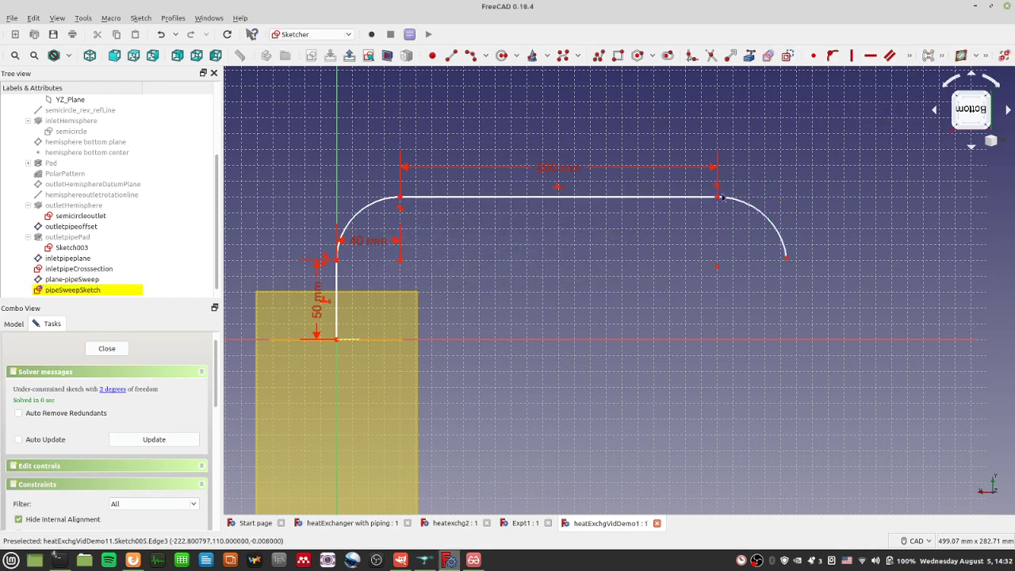
Step: Set the vertical distance between the second arc's centre and its start point to 40 mm
{"action": "left_click", "coordinate": [717, 268]}
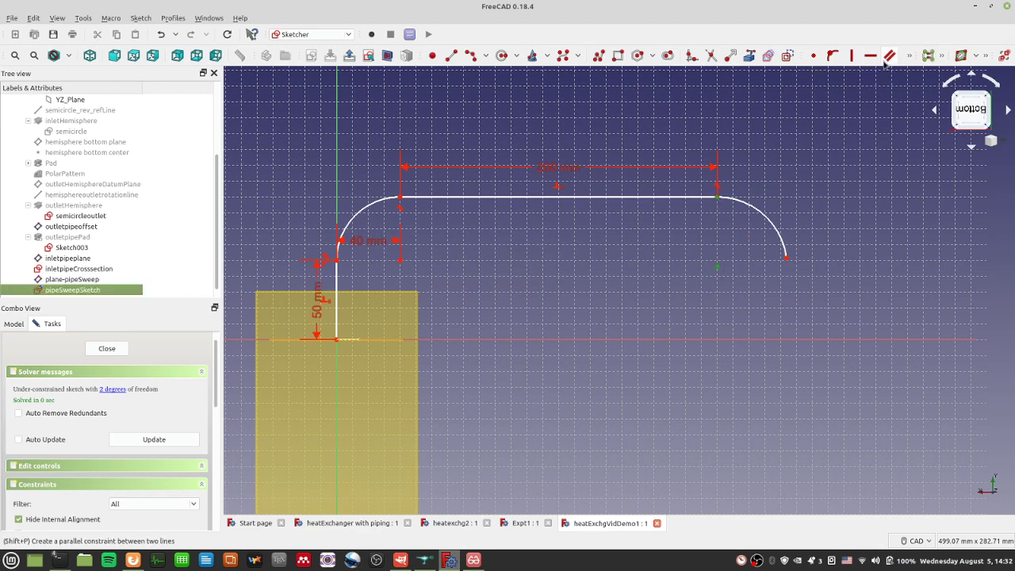
{"action": "left_click", "coordinate": [909, 55]}
{"action": "left_click", "coordinate": [851, 94]}
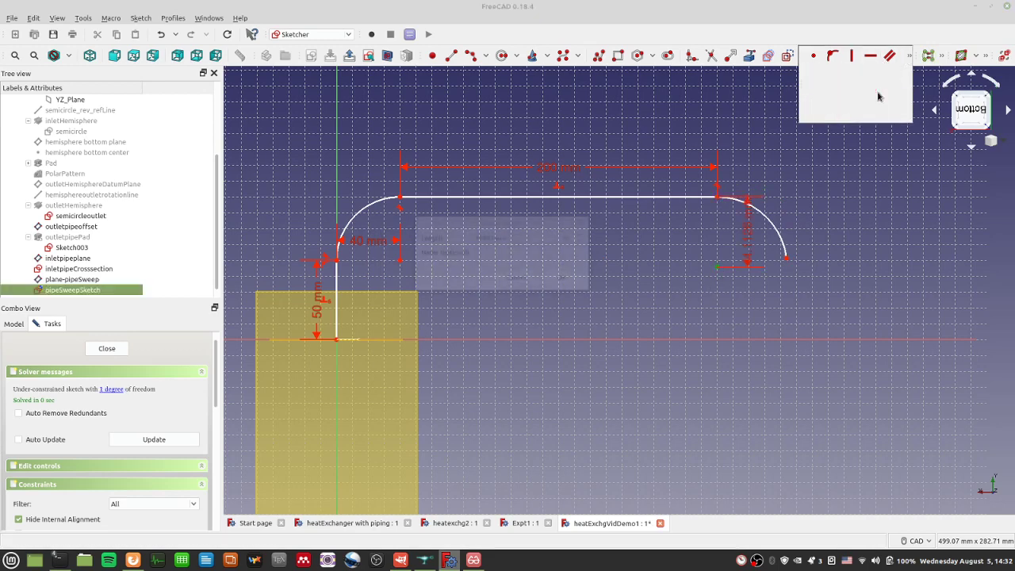
{"action": "key", "text": "Return"}
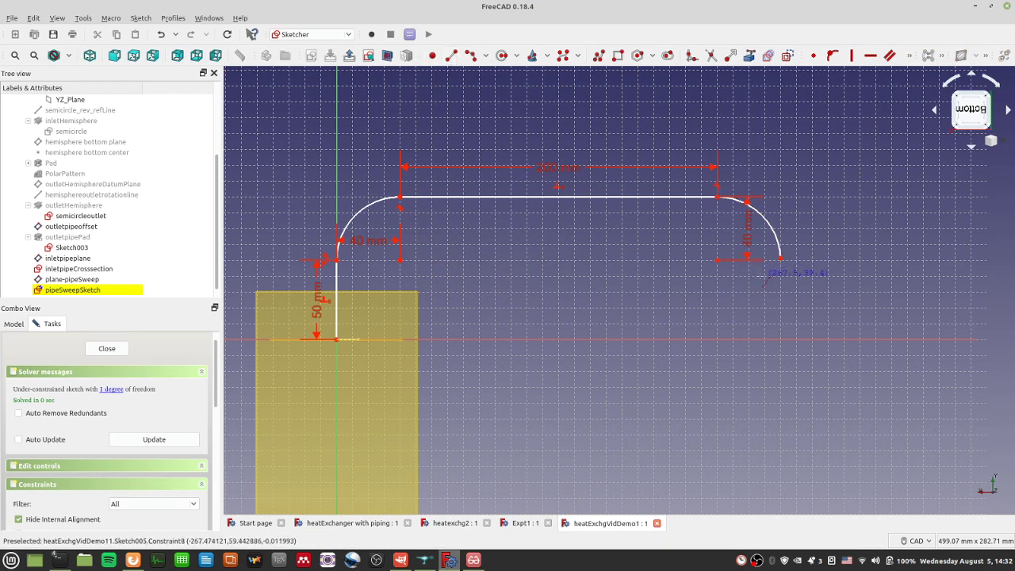
Step: Draw a vertical line about 170 mm long downward from the second arc's free end
{"action": "left_click", "coordinate": [782, 263]}
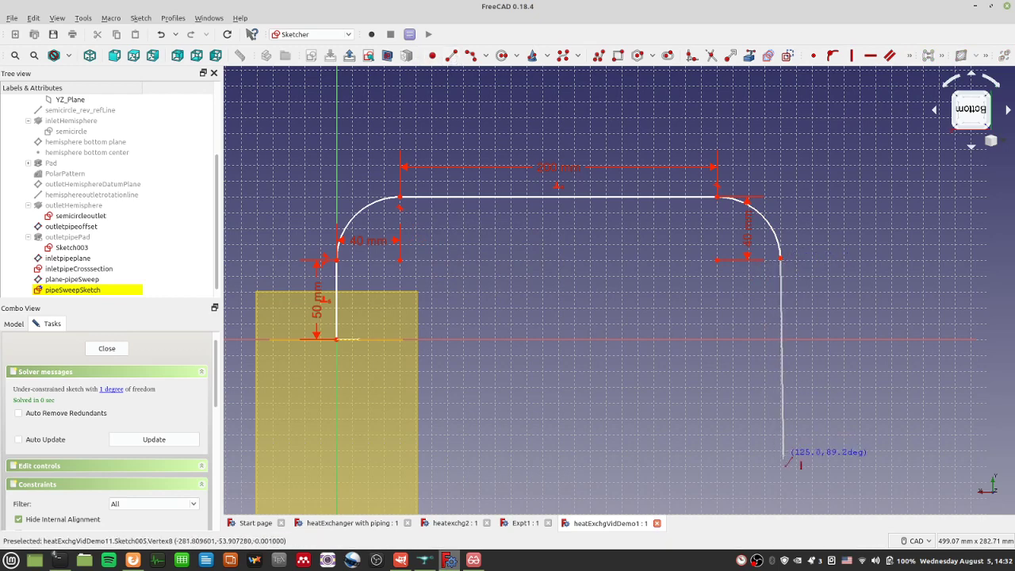
{"action": "key", "text": "Escape"}
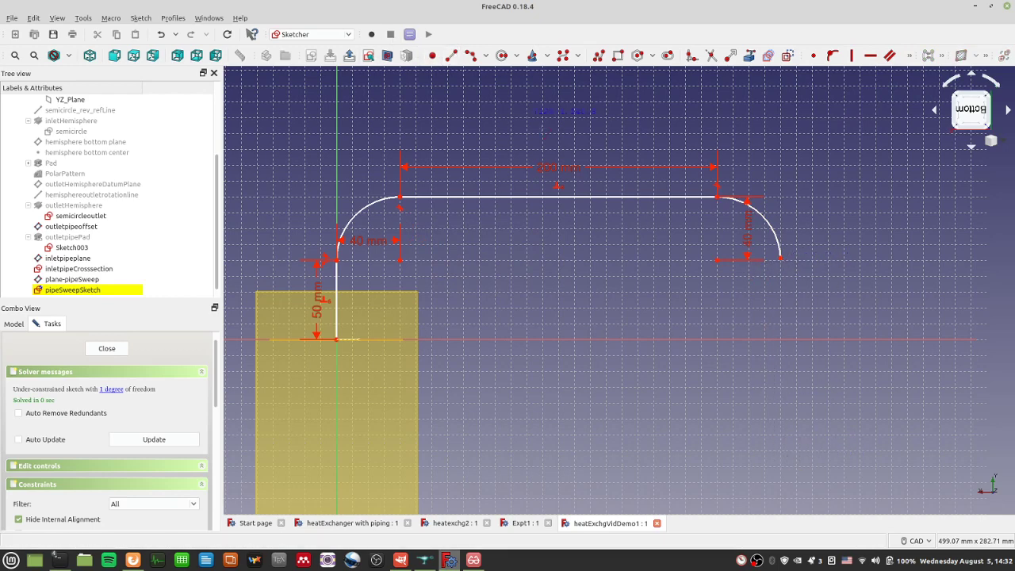
{"action": "left_click", "coordinate": [782, 264]}
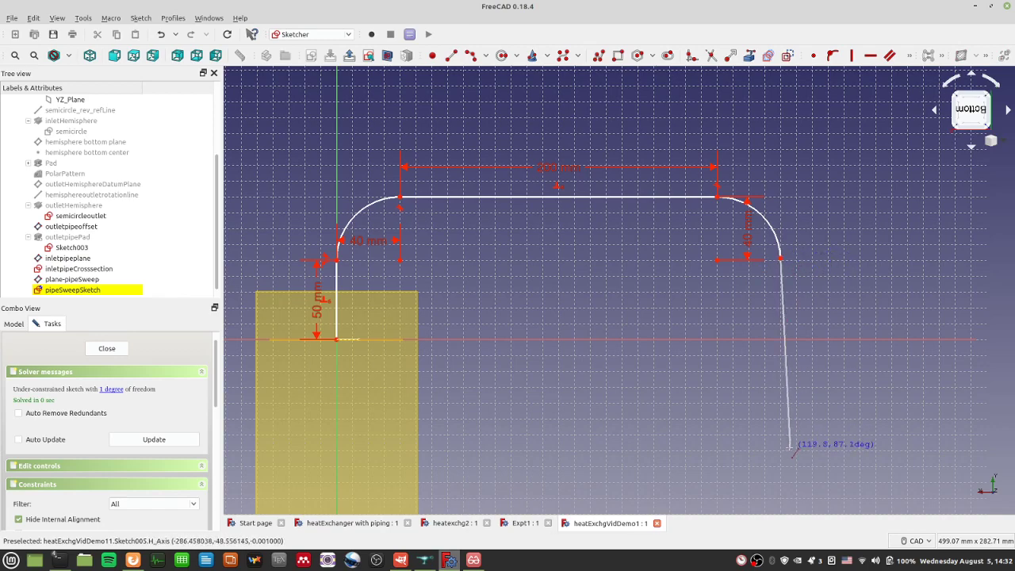
{"action": "scroll", "coordinate": [788, 450], "scroll_direction": "down", "scroll_amount": 5}
{"action": "left_click", "coordinate": [786, 472]}
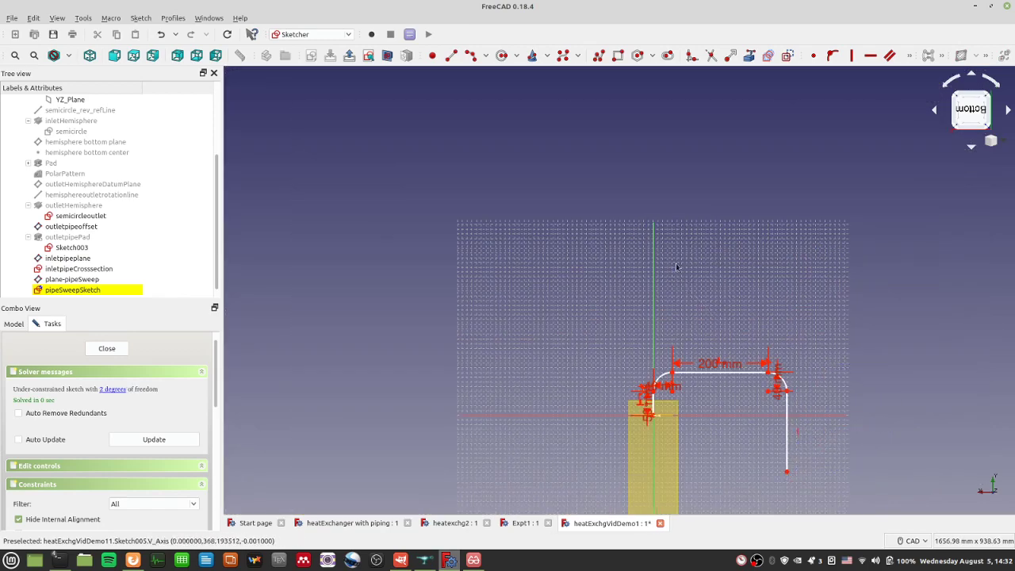
Step: Delete the automatic vertical constraint of the new downward line and save the document
{"action": "middle_click_drag", "start_coordinate": [795, 396], "coordinate": [619, 145]}
{"action": "scroll", "coordinate": [619, 163], "scroll_direction": "up", "scroll_amount": 17}
{"action": "scroll", "coordinate": [617, 215], "scroll_direction": "down", "scroll_amount": 15}
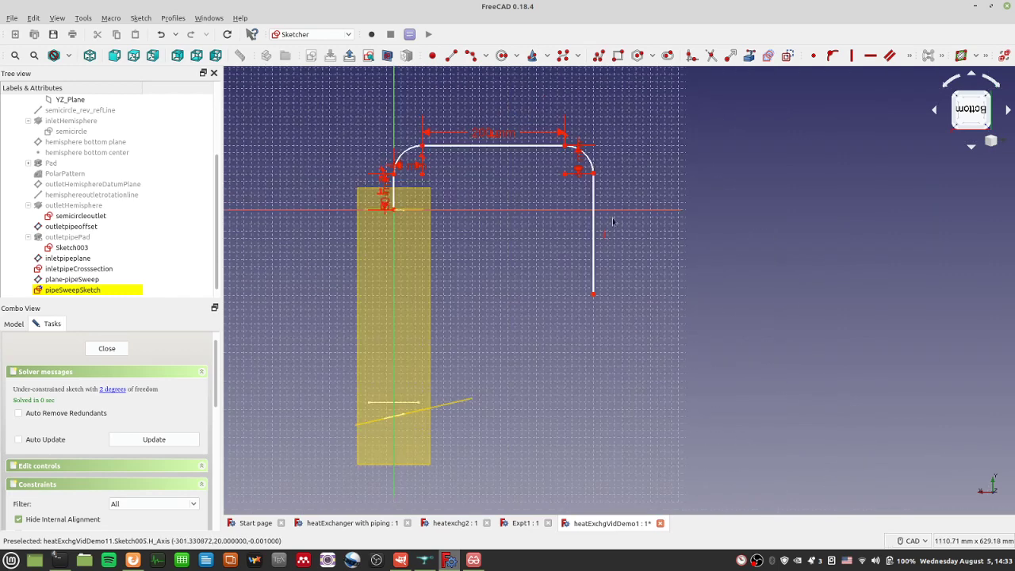
{"action": "scroll", "coordinate": [618, 223], "scroll_direction": "up", "scroll_amount": 4}
{"action": "left_click", "coordinate": [576, 249]}
{"action": "key", "text": "Delete"}
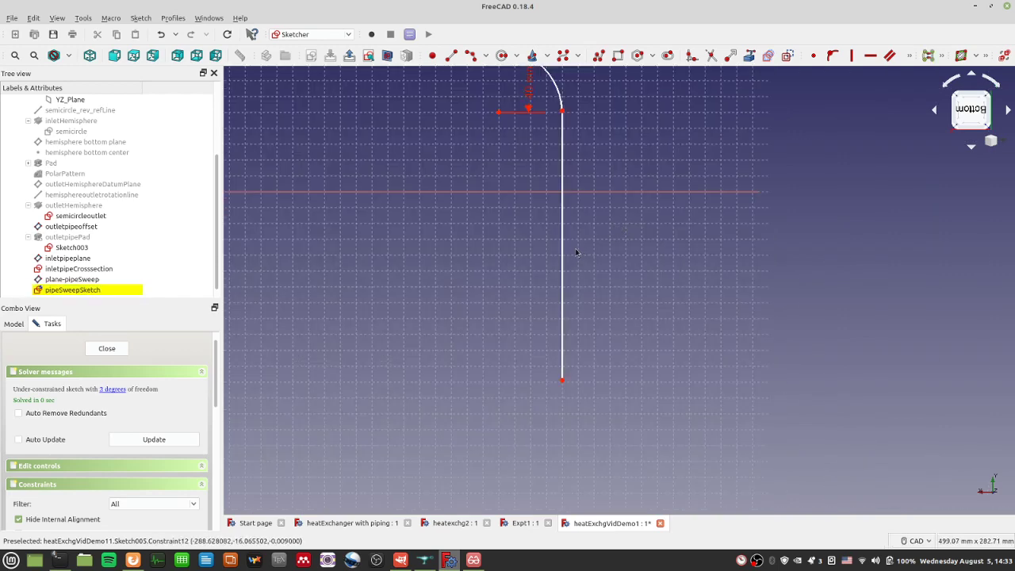
{"action": "middle_click_drag", "start_coordinate": [647, 99], "coordinate": [656, 284]}
{"action": "key", "text": "ctrl+s"}
Step: Constrain the downward line tangent to the second arc at their shared endpoint
{"action": "left_click", "coordinate": [565, 282]}
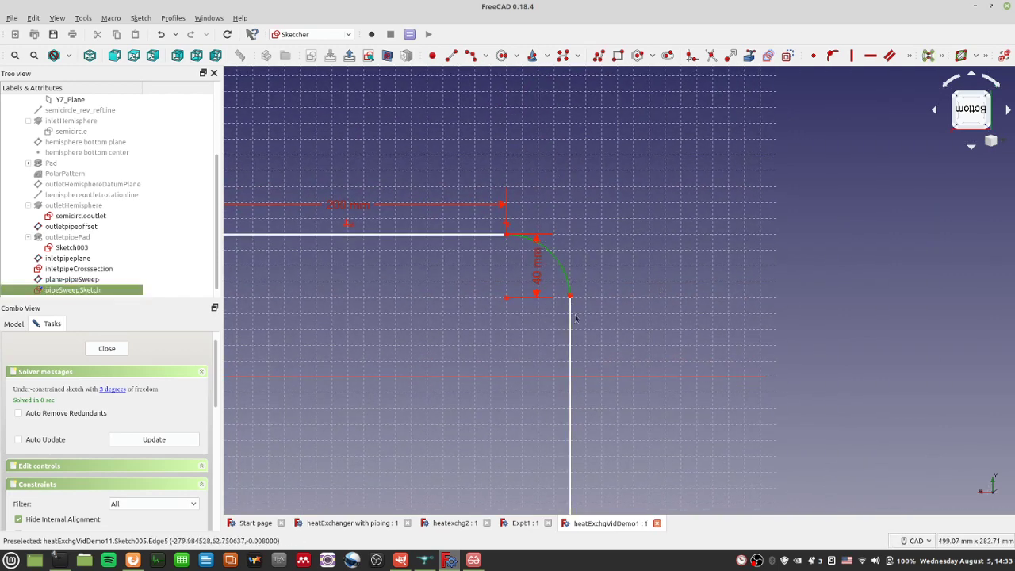
{"action": "left_click", "coordinate": [571, 320]}
{"action": "left_click", "coordinate": [909, 57]}
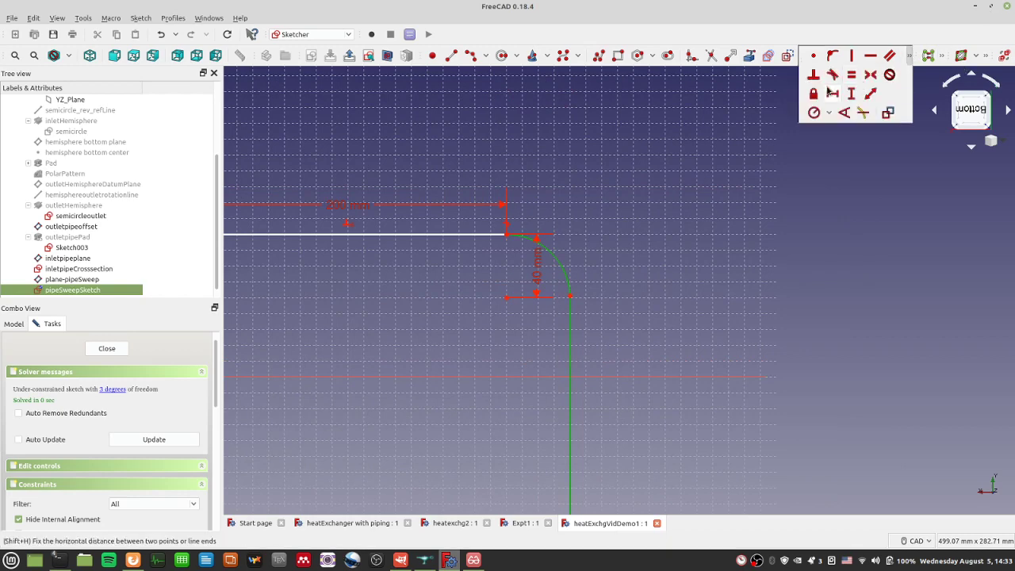
{"action": "left_click", "coordinate": [833, 86]}
{"action": "left_click", "coordinate": [605, 271]}
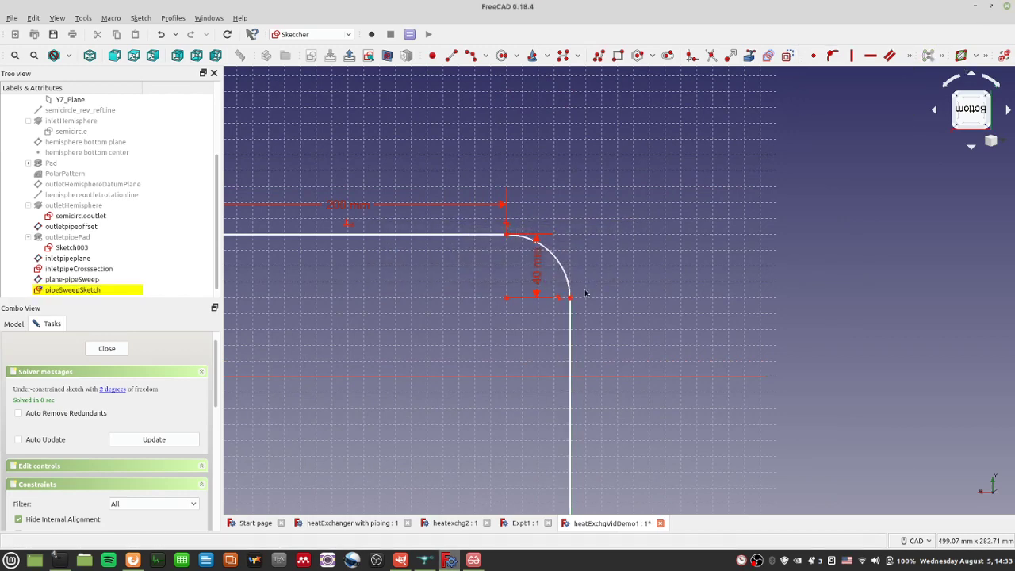
Step: Constrain the downward line perpendicular to the 200 mm line
{"action": "left_click", "coordinate": [568, 317]}
{"action": "left_click", "coordinate": [464, 238]}
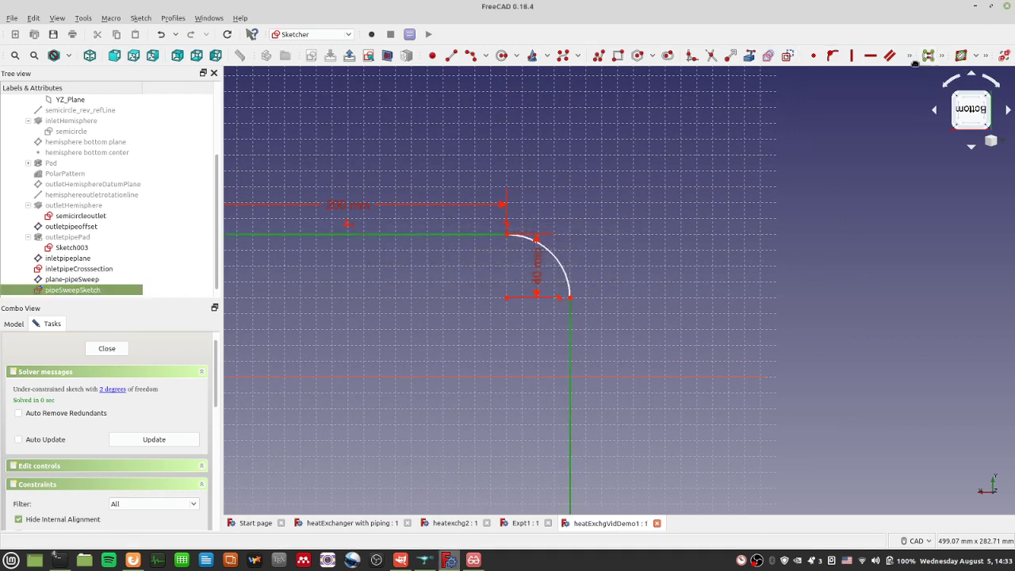
{"action": "left_click", "coordinate": [910, 57]}
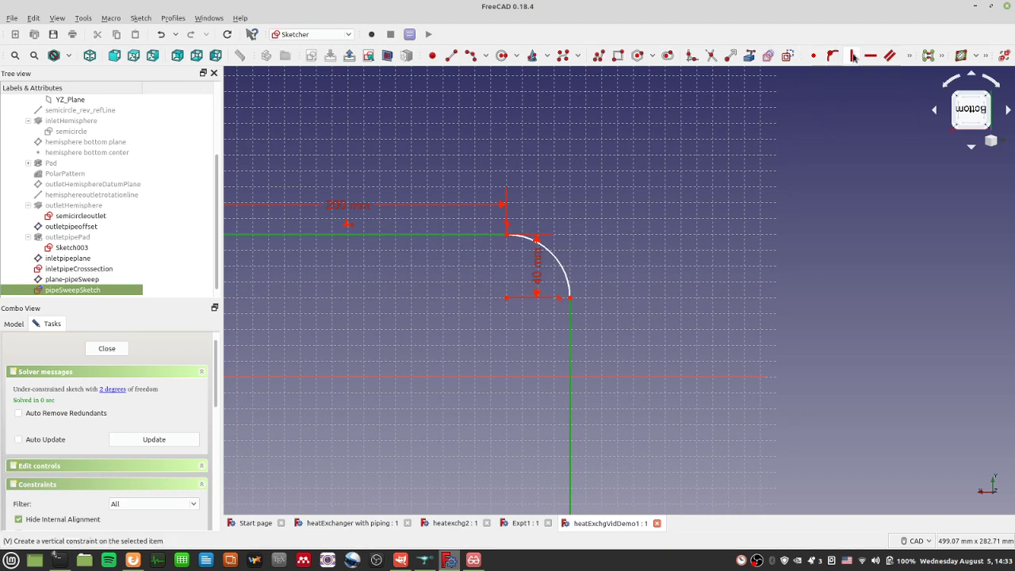
{"action": "left_click", "coordinate": [909, 57]}
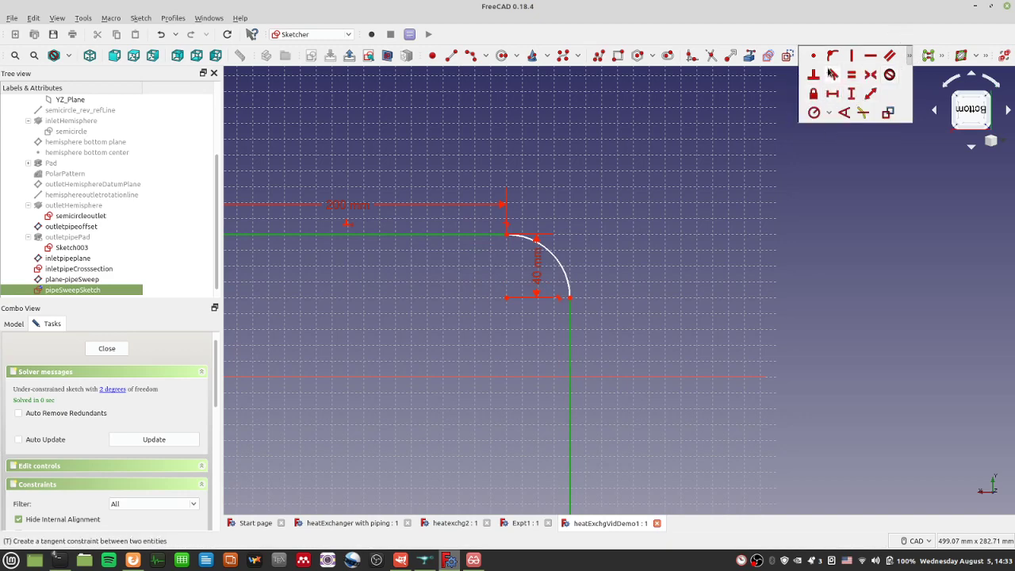
{"action": "left_click", "coordinate": [813, 74]}
{"action": "scroll", "coordinate": [667, 254], "scroll_direction": "down", "scroll_amount": 3}
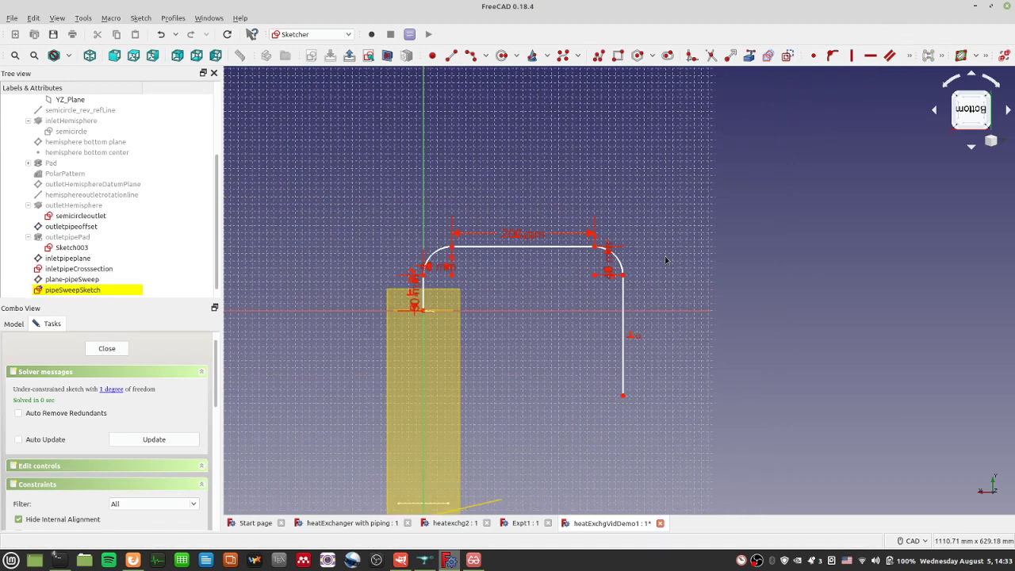
Step: Set the length of the downward line in the sweep path to 350 mm
{"action": "left_click", "coordinate": [623, 381]}
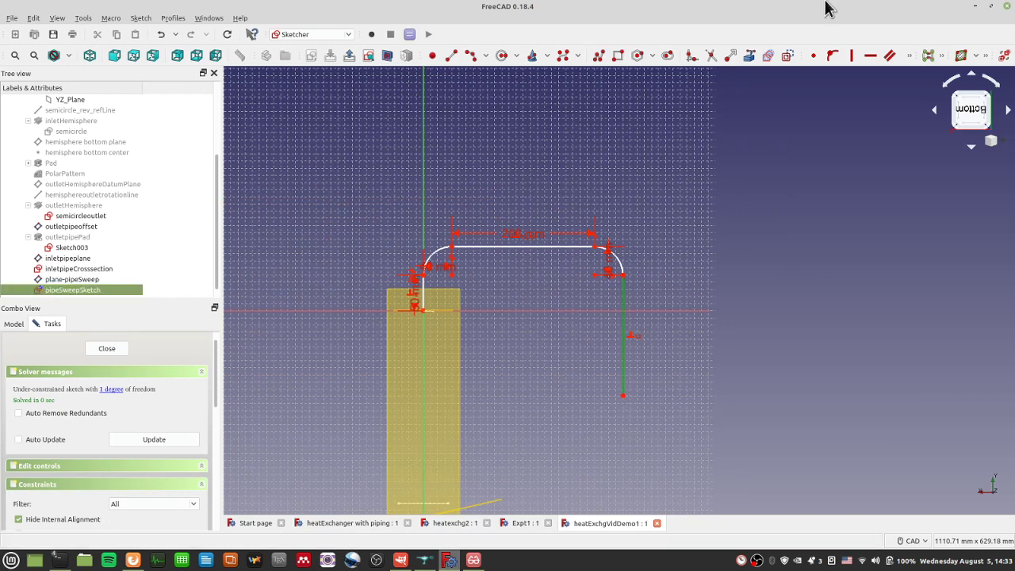
{"action": "left_click", "coordinate": [910, 55]}
{"action": "left_click", "coordinate": [870, 95]}
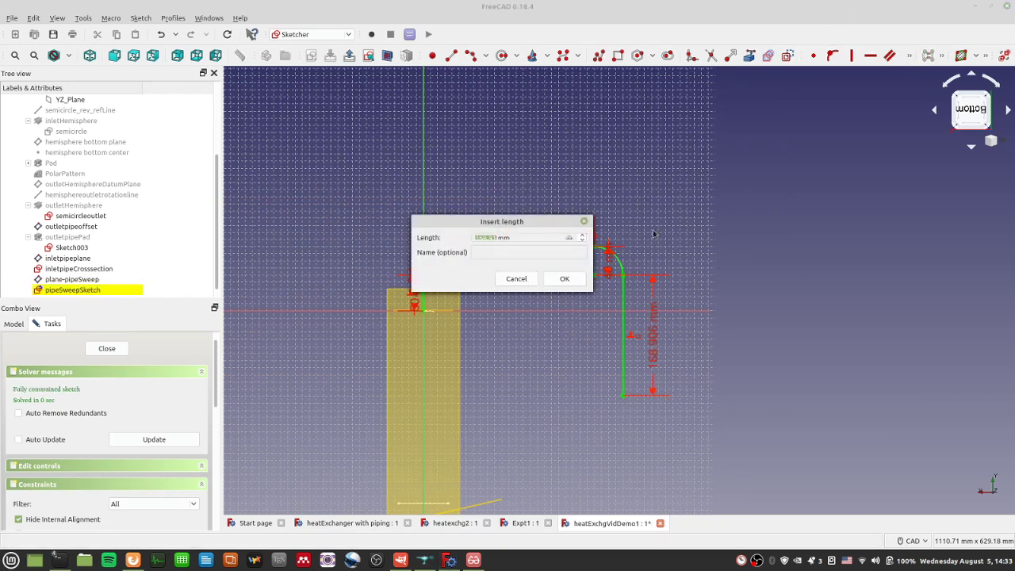
{"action": "type", "text": "350"}
{"action": "key", "text": "Return"}
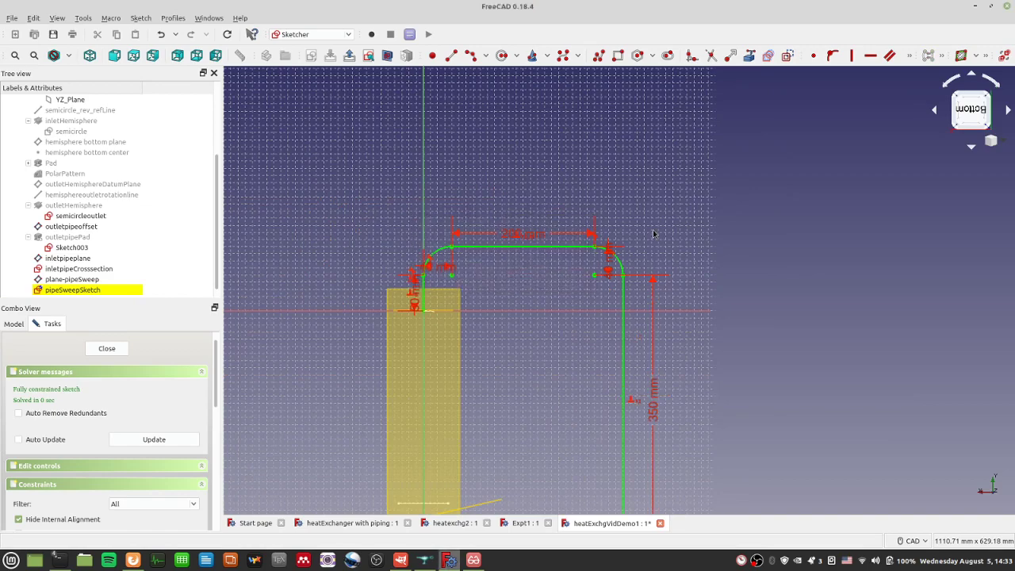
Step: Draw a third arc of about 40 mm radius from the lower end of the 350 mm line, curving inward under the U
{"action": "scroll", "coordinate": [654, 232], "scroll_direction": "down", "scroll_amount": 8}
{"action": "scroll", "coordinate": [688, 283], "scroll_direction": "up", "scroll_amount": 6}
{"action": "scroll", "coordinate": [538, 324], "scroll_direction": "up", "scroll_amount": 6}
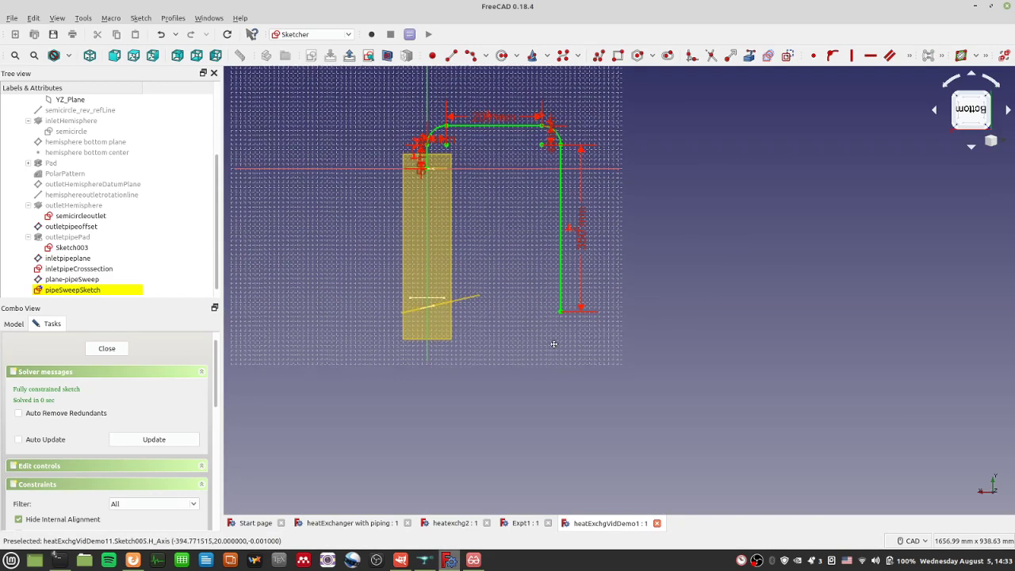
{"action": "left_click", "coordinate": [831, 57]}
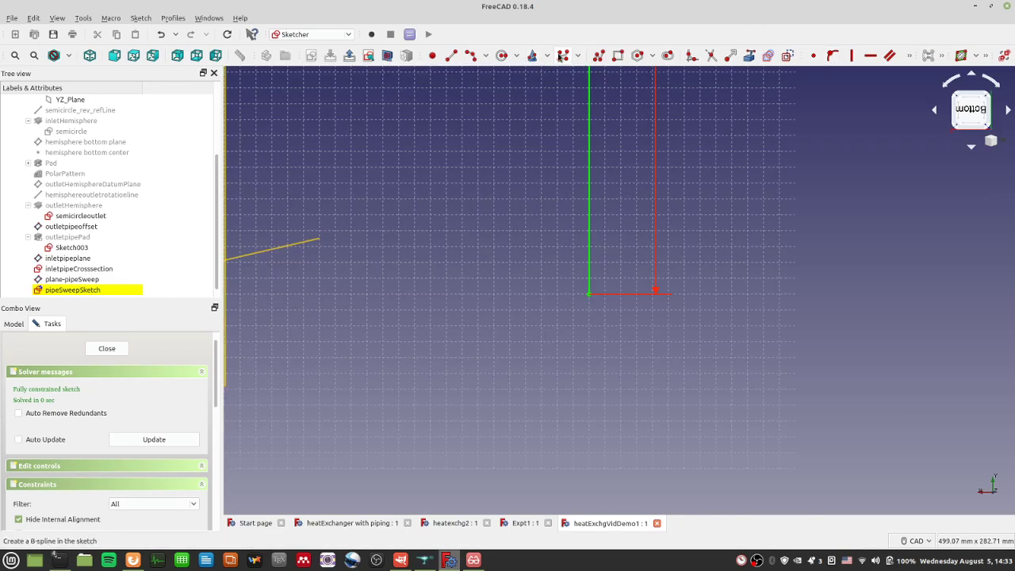
{"action": "left_click", "coordinate": [589, 295]}
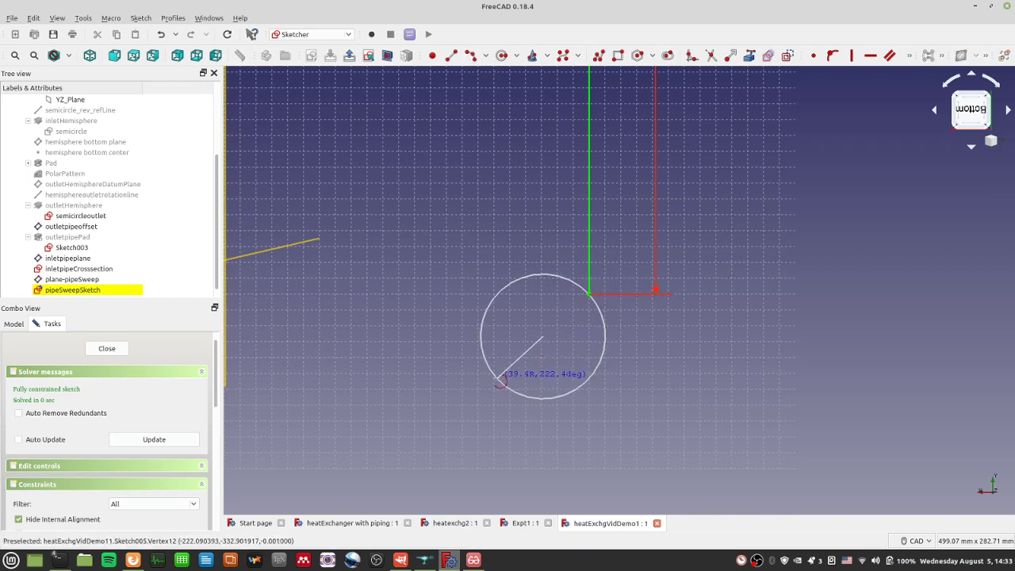
{"action": "left_click", "coordinate": [497, 378]}
{"action": "left_click", "coordinate": [589, 349]}
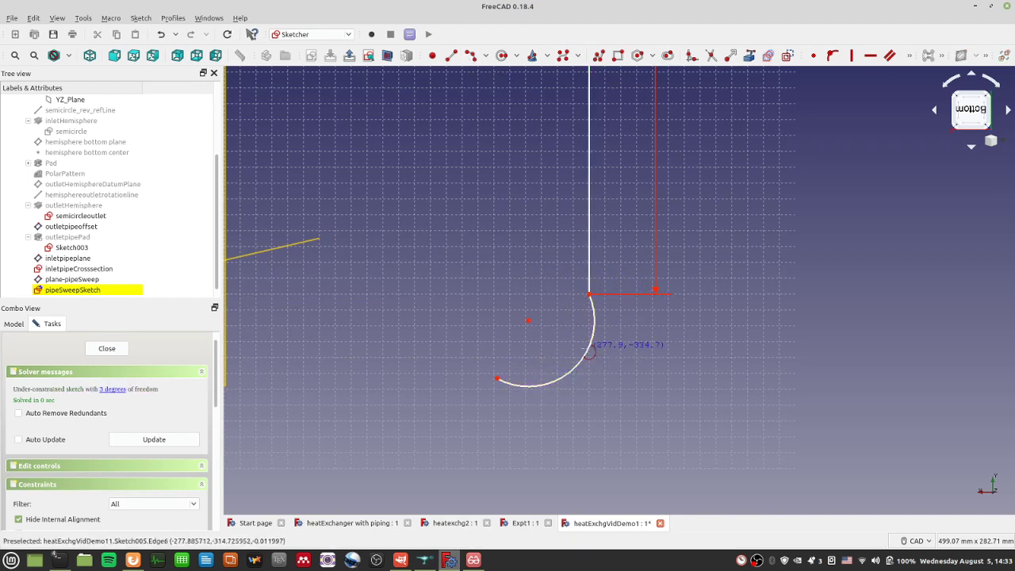
Step: Constrain the third arc tangent to the 350 mm line at their shared endpoint
{"action": "left_click", "coordinate": [589, 272]}
{"action": "left_click", "coordinate": [593, 309]}
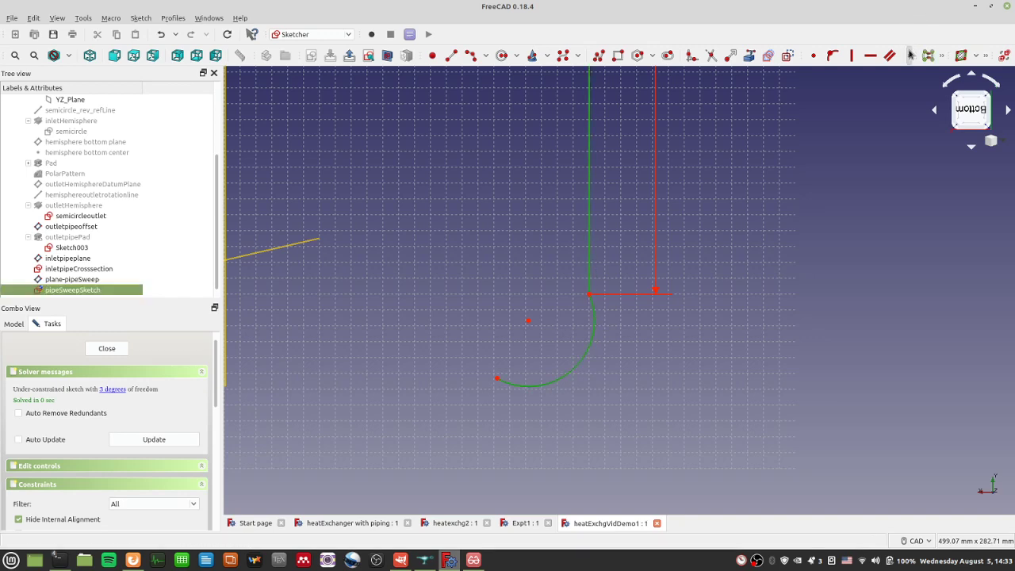
{"action": "left_click", "coordinate": [910, 54]}
{"action": "left_click", "coordinate": [833, 89]}
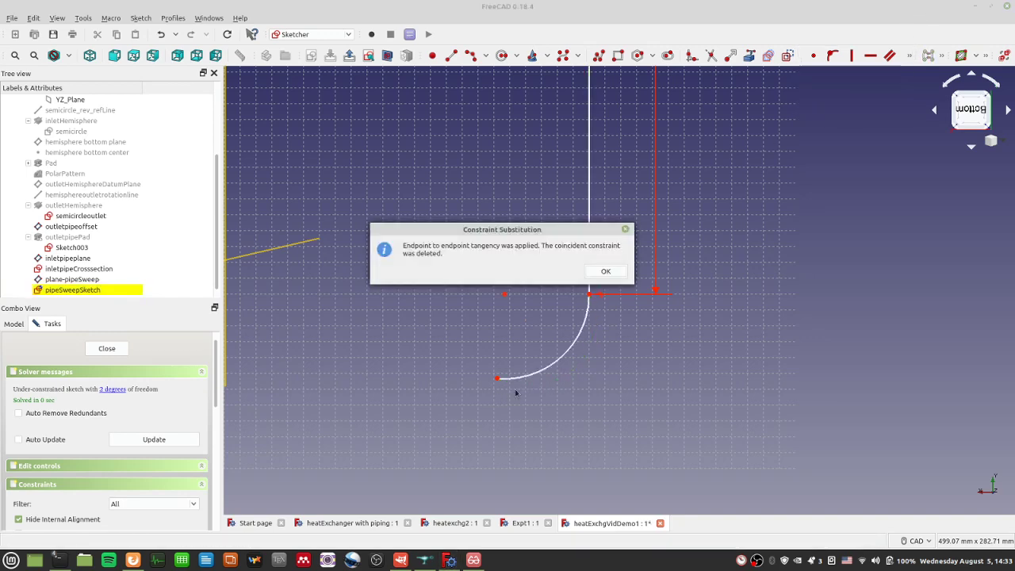
{"action": "left_click", "coordinate": [602, 276]}
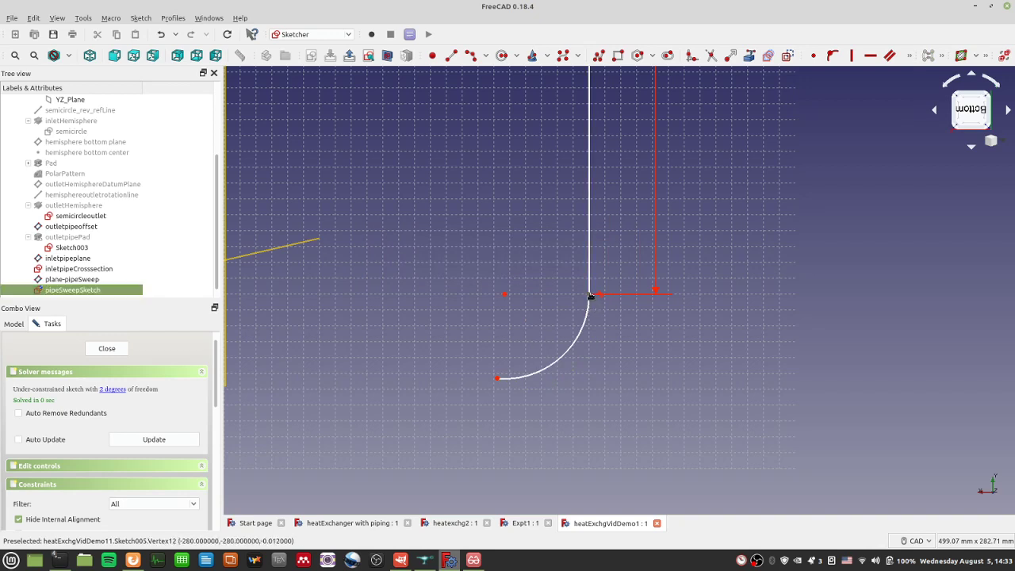
Step: Dimension the distance between the third arc's centre and its joint with the 350 mm line as 40 mm
{"action": "left_click", "coordinate": [504, 298]}
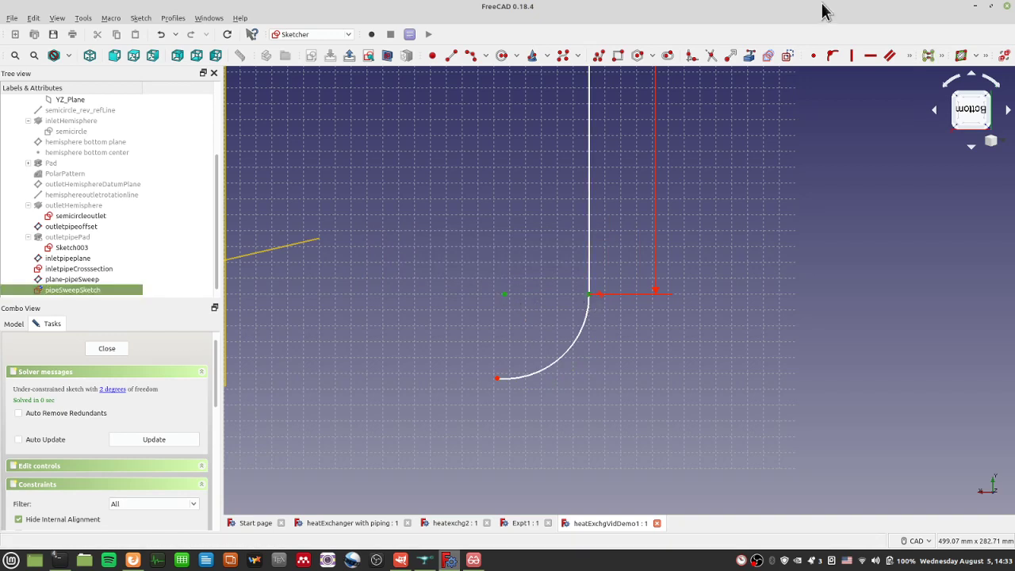
{"action": "left_click", "coordinate": [910, 55]}
{"action": "left_click", "coordinate": [871, 93]}
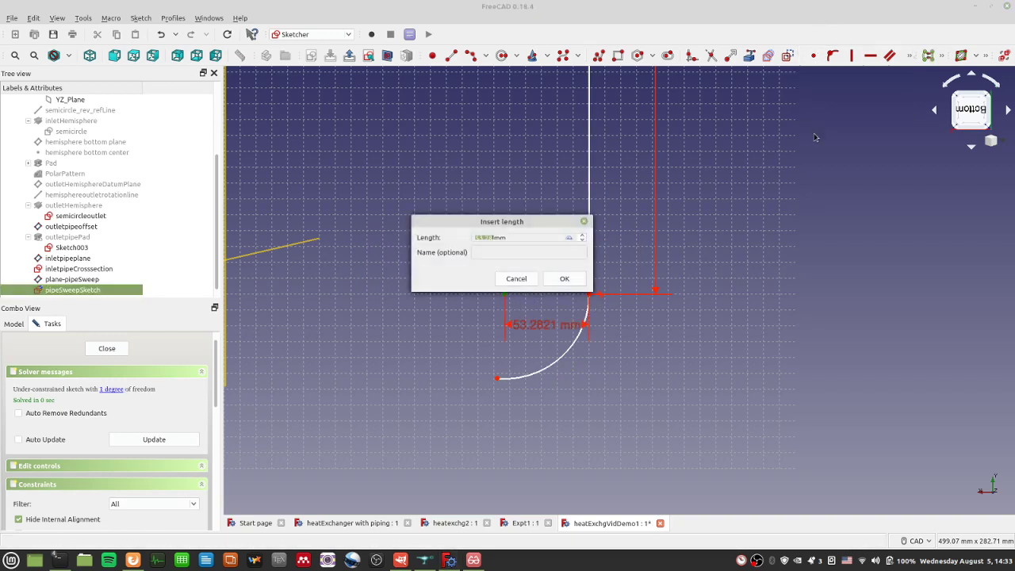
{"action": "type", "text": "40"}
{"action": "key", "text": "Return"}
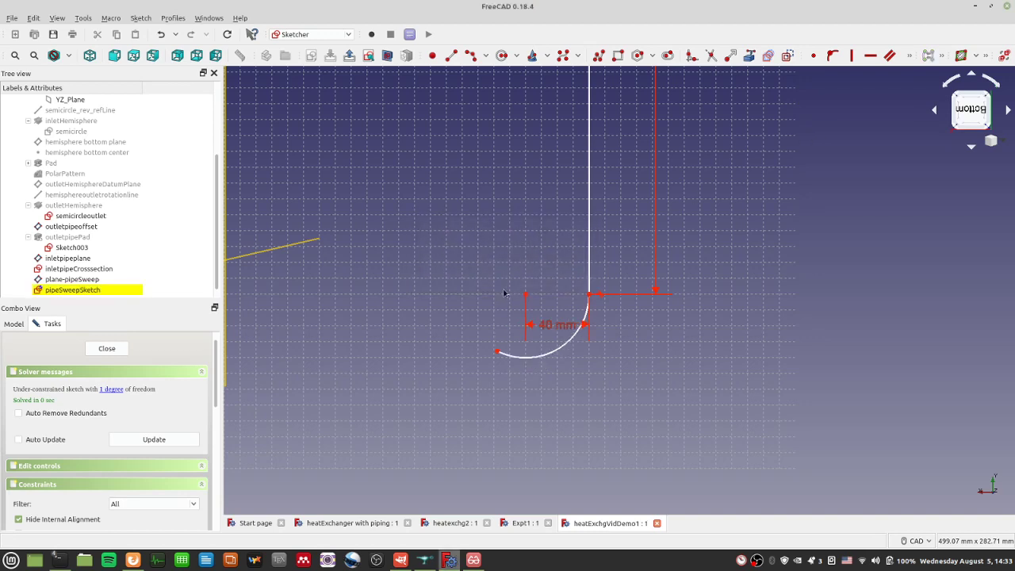
Step: Extend the third arc to about a quarter circle and draw a horizontal line from its free end toward the exchanger
{"action": "left_click_drag", "start_coordinate": [497, 353], "coordinate": [530, 382]}
{"action": "left_click", "coordinate": [451, 56]}
{"action": "middle_click_drag", "start_coordinate": [362, 345], "coordinate": [607, 348]}
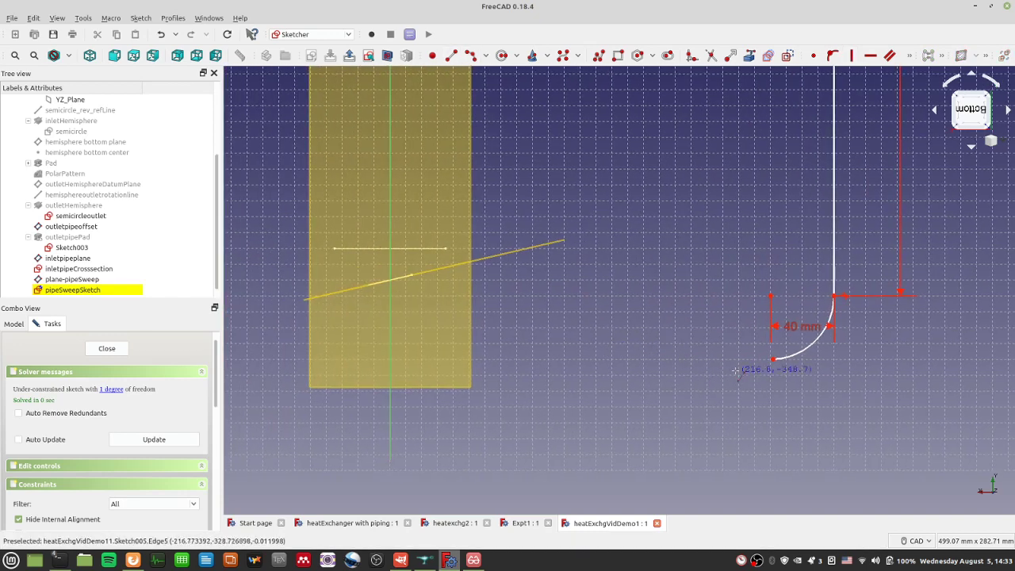
{"action": "left_click", "coordinate": [773, 359]}
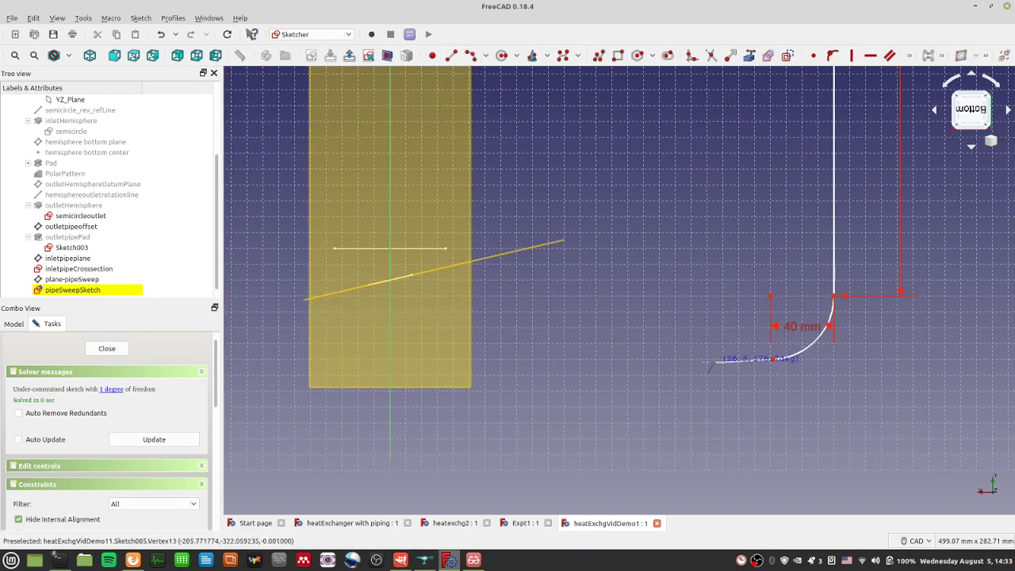
{"action": "left_click", "coordinate": [605, 359]}
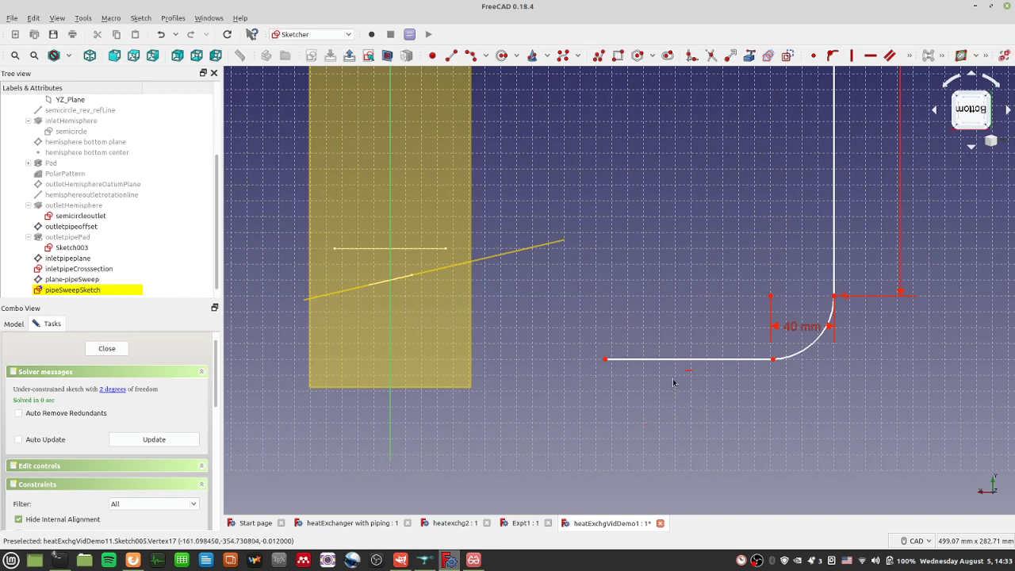
Step: Replace the new line's automatic horizontal constraint with a perpendicular constraint to the 350 mm line
{"action": "left_click", "coordinate": [721, 359]}
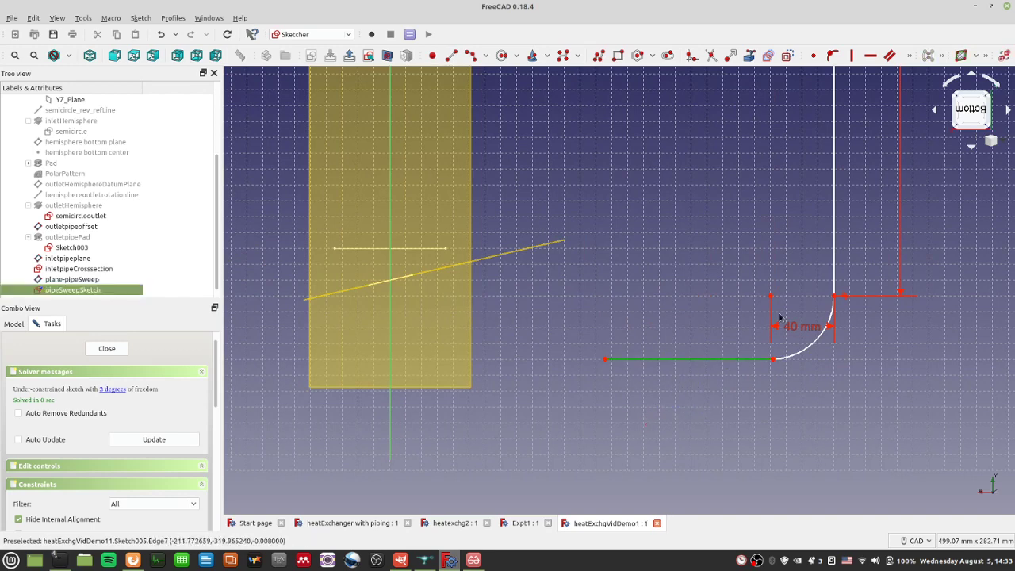
{"action": "left_click", "coordinate": [842, 242]}
{"action": "left_click", "coordinate": [909, 56]}
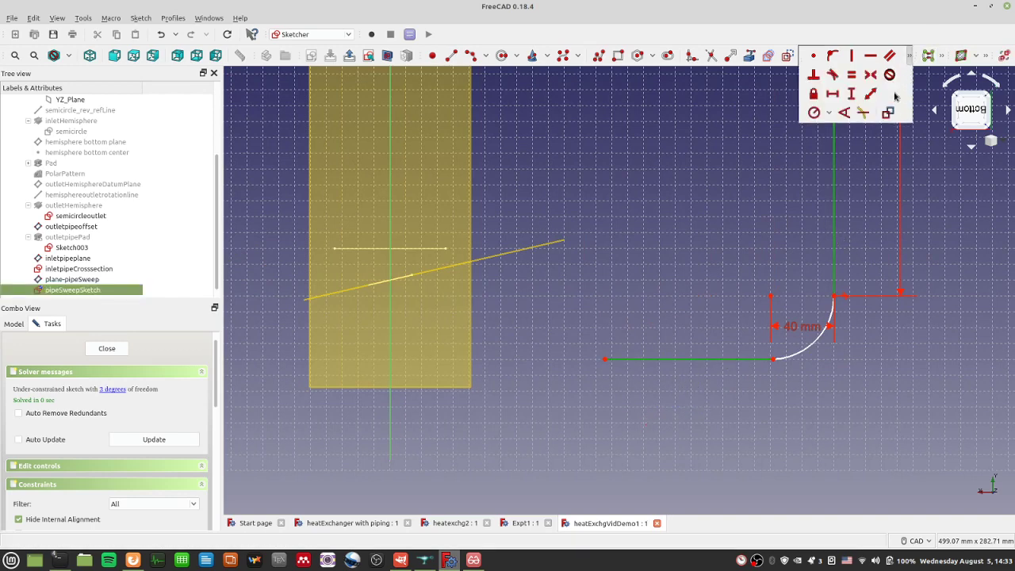
{"action": "left_click", "coordinate": [909, 57]}
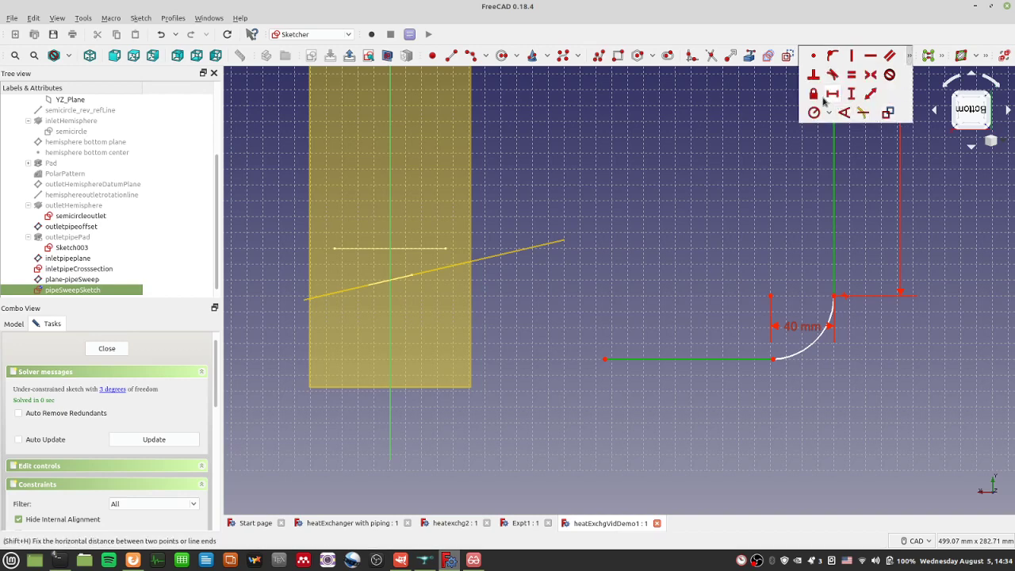
{"action": "left_click", "coordinate": [815, 76]}
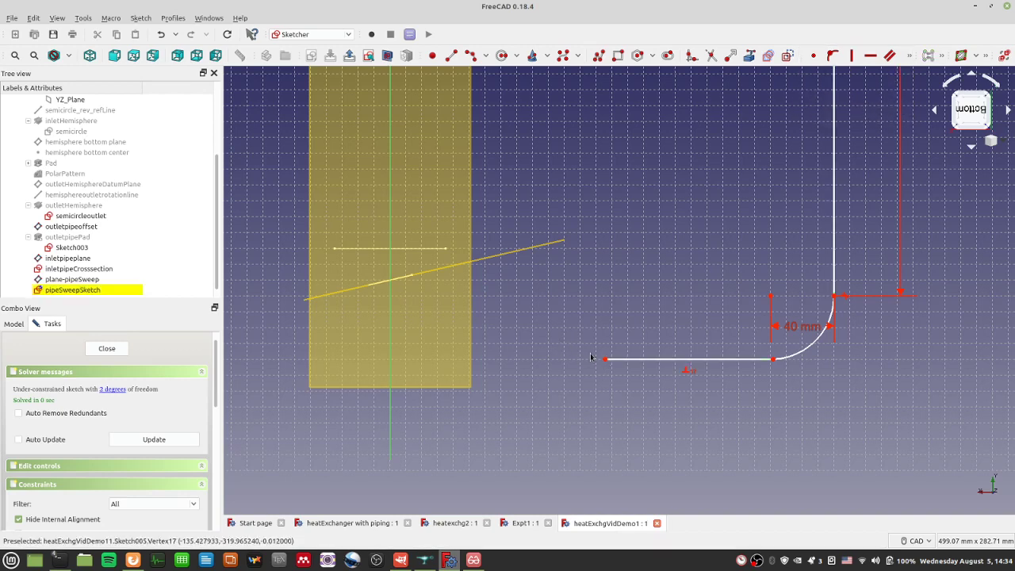
Step: Lengthen the bottom line slightly at its free end and constrain it tangent to the third arc at their shared endpoint
{"action": "left_click_drag", "start_coordinate": [607, 360], "coordinate": [572, 386]}
{"action": "left_click", "coordinate": [739, 359]}
{"action": "left_click", "coordinate": [799, 349]}
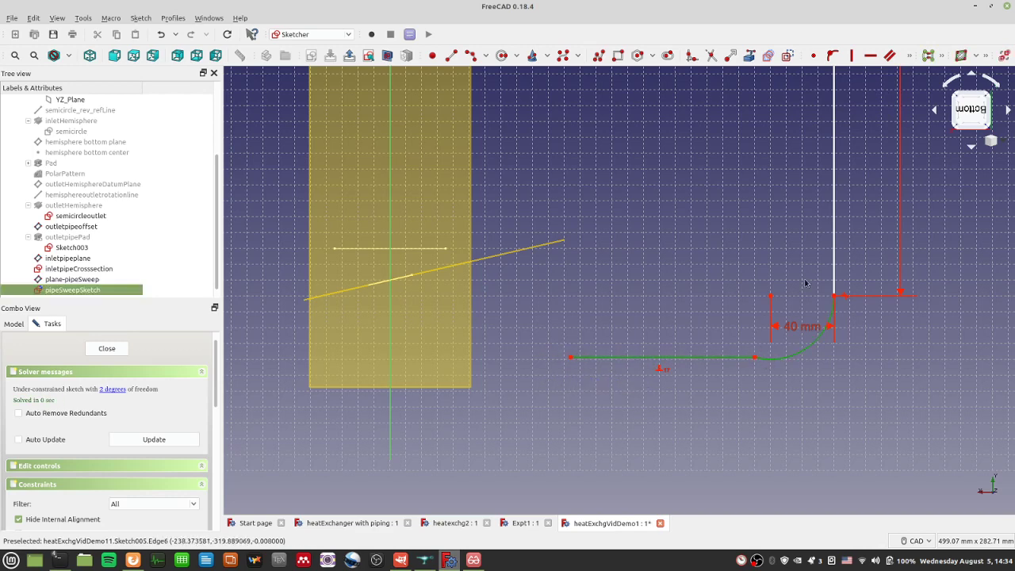
{"action": "left_click", "coordinate": [909, 57]}
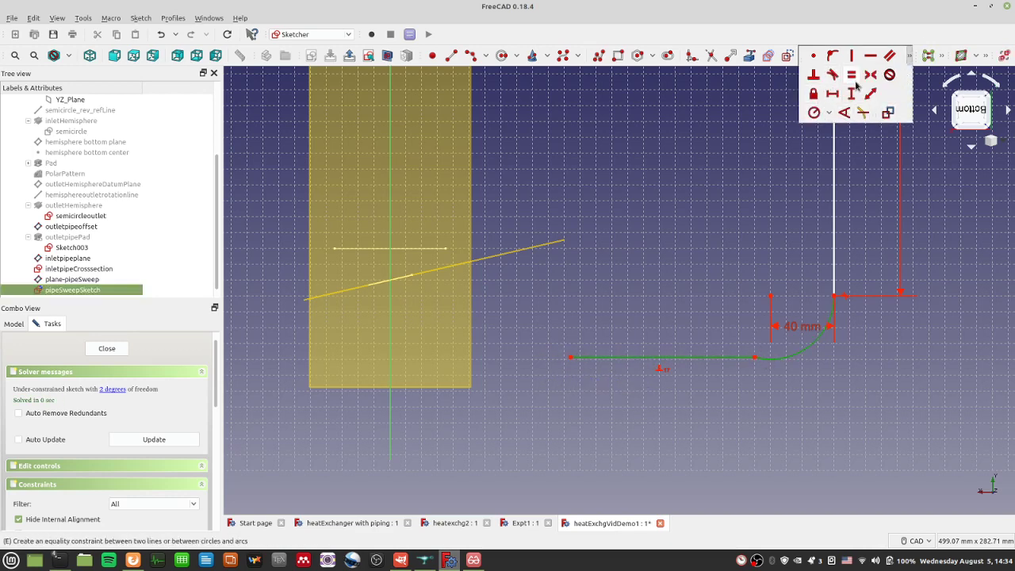
{"action": "left_click", "coordinate": [832, 74]}
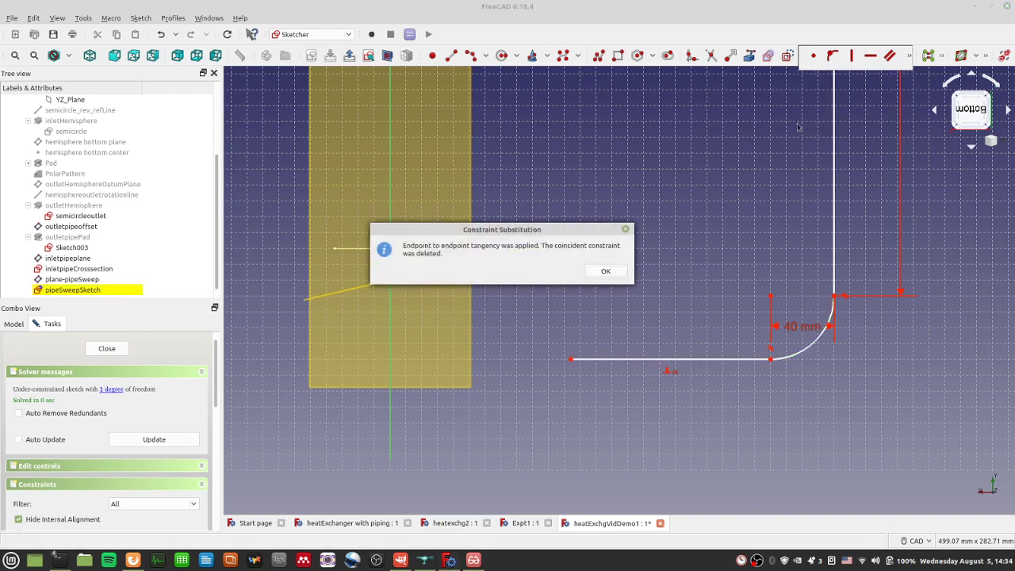
{"action": "left_click", "coordinate": [602, 269]}
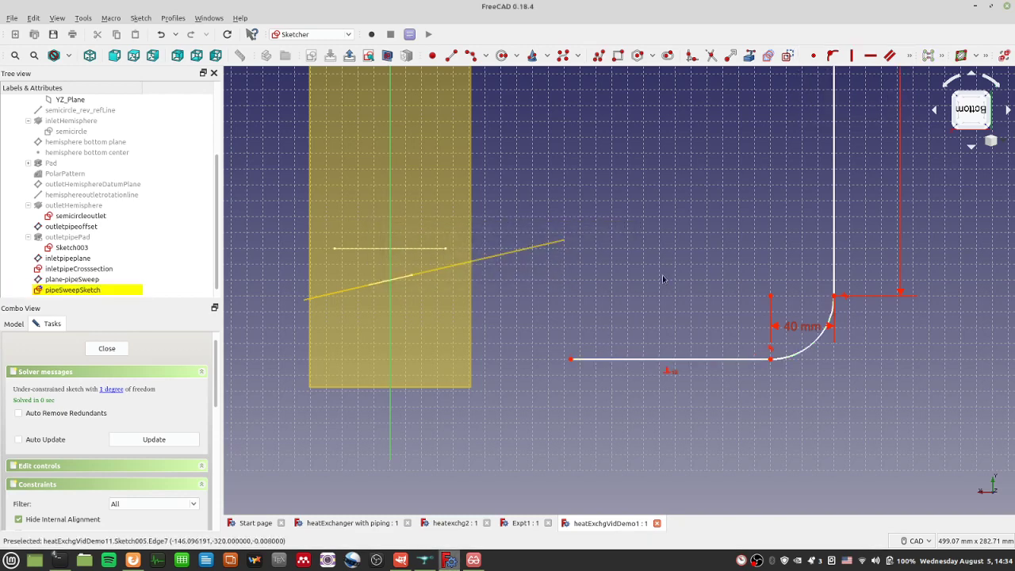
Step: Set the bottom line's length to 150 mm and close the pipe sweep sketch
{"action": "left_click", "coordinate": [658, 366]}
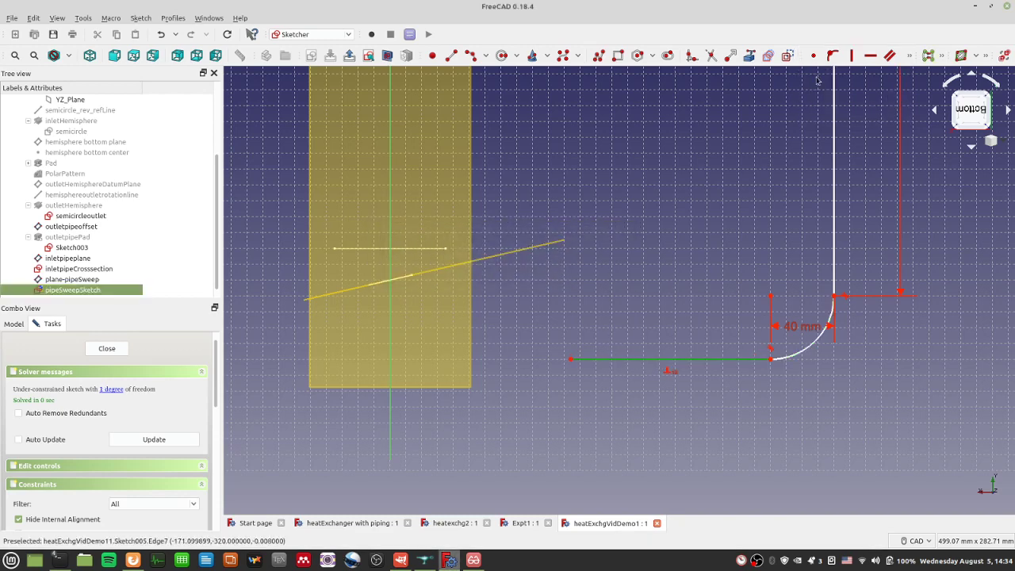
{"action": "left_click", "coordinate": [909, 54]}
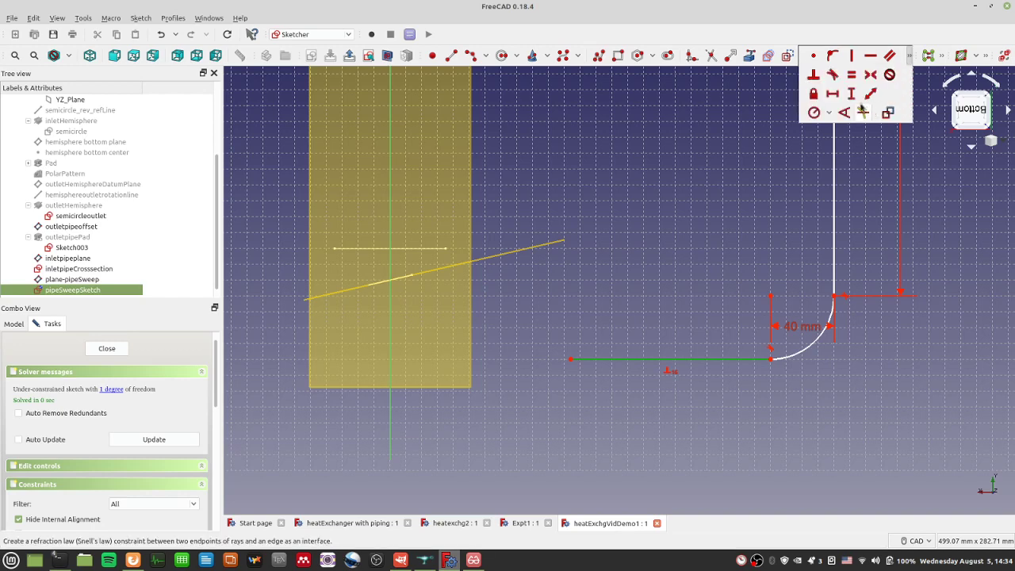
{"action": "left_click", "coordinate": [870, 93]}
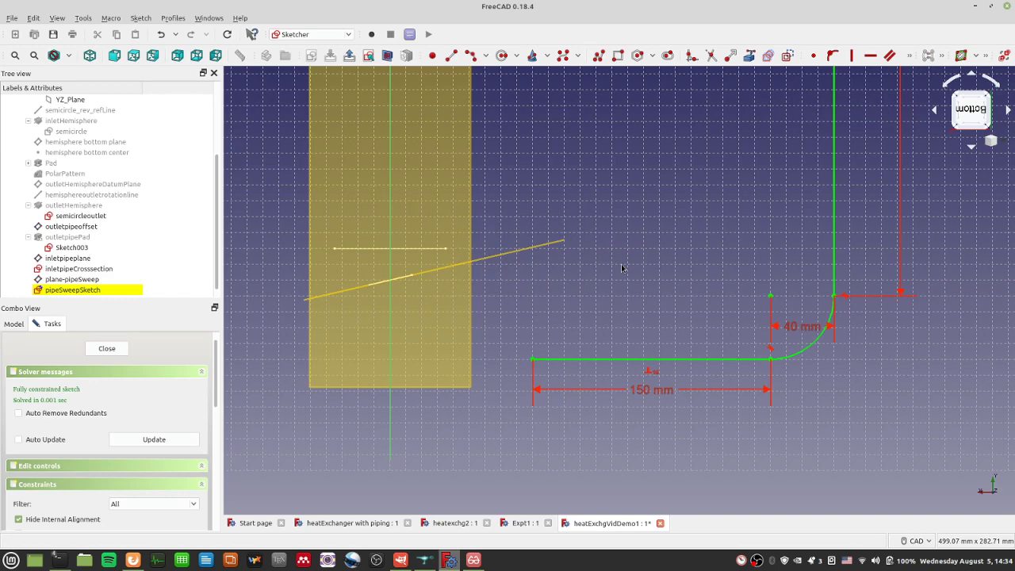
{"action": "scroll", "coordinate": [570, 227], "scroll_direction": "down", "scroll_amount": 5}
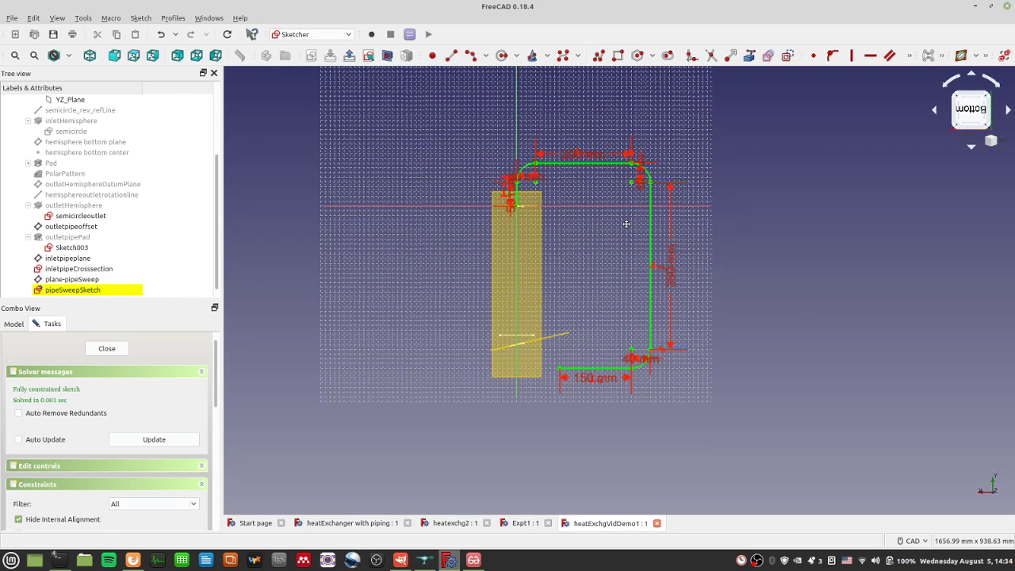
{"action": "left_click", "coordinate": [107, 349]}
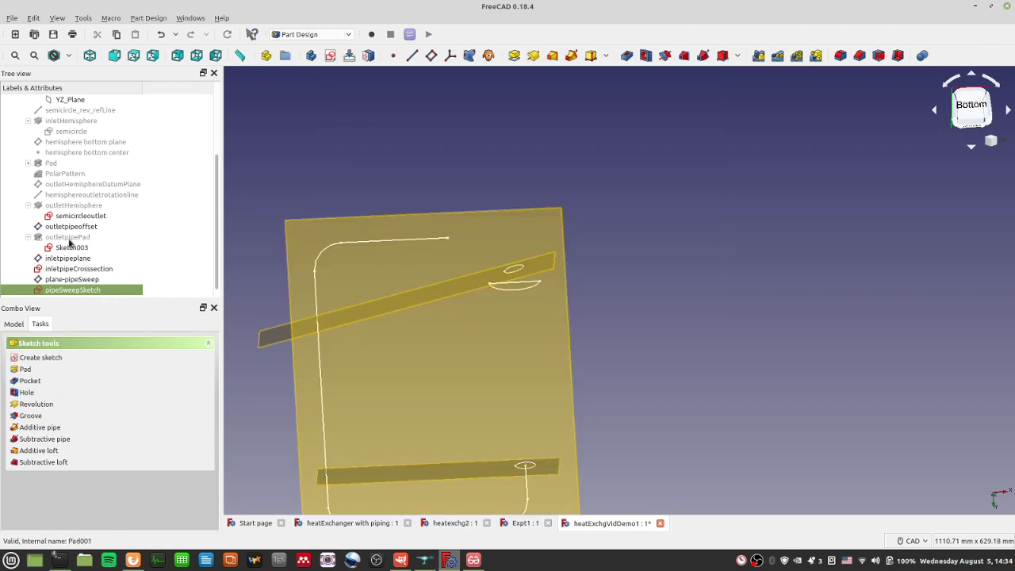
Step: Show outletpipePad temporarily to examine the sweep path against the heat exchanger from several angles, saving the document
{"action": "left_click", "coordinate": [69, 239]}
{"action": "key", "text": "space"}
{"action": "key", "text": "ctrl+s"}
{"action": "middle_click_drag", "start_coordinate": [621, 430], "coordinate": [616, 345]}
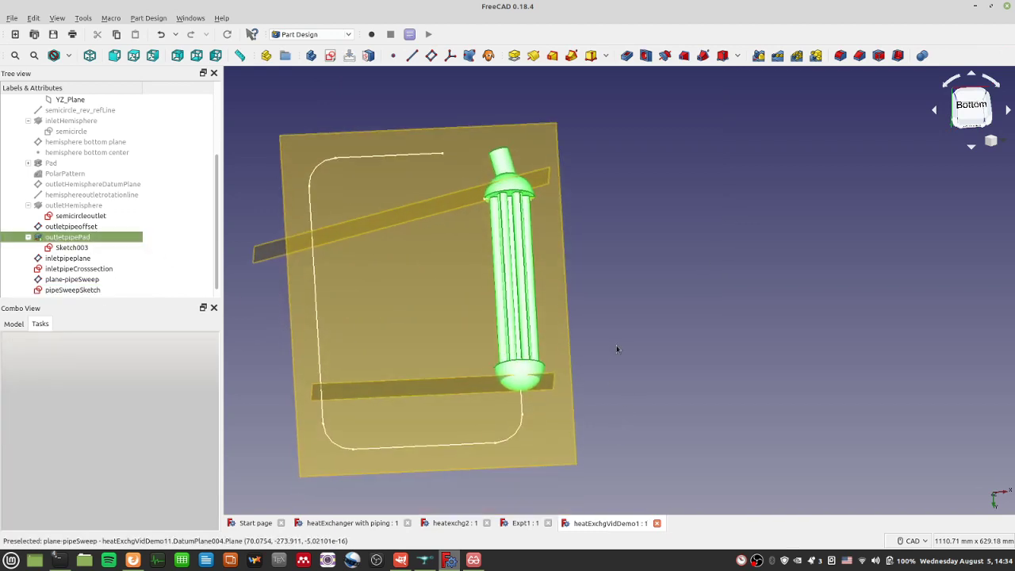
{"action": "middle_click_drag", "start_coordinate": [623, 417], "coordinate": [614, 436]}
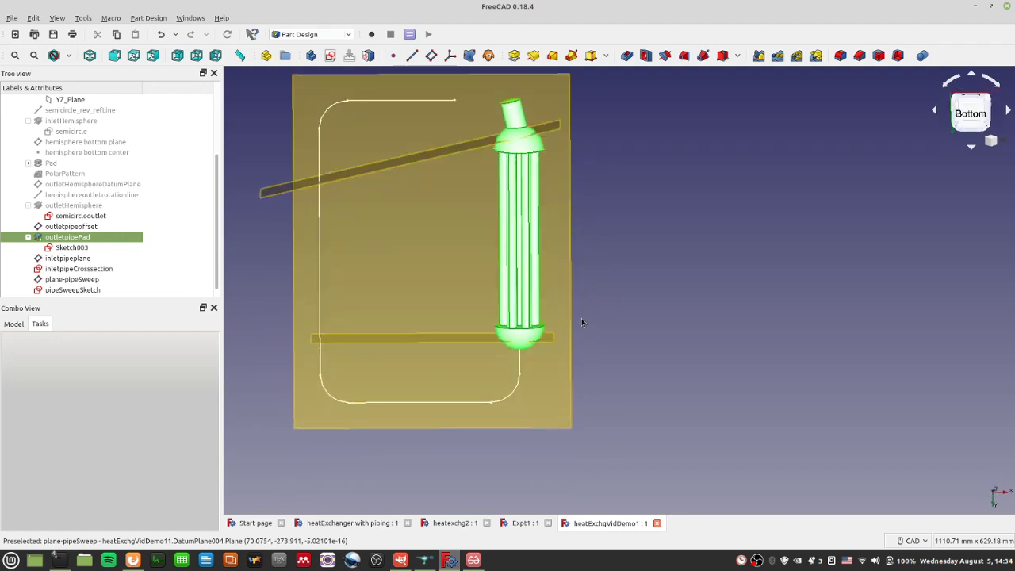
{"action": "key", "text": "space"}
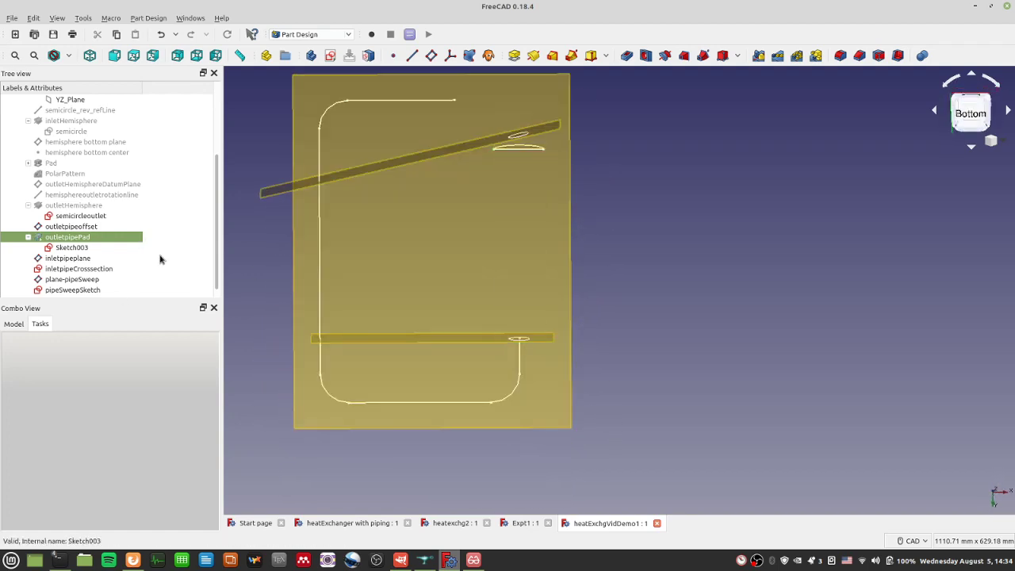
{"action": "middle_click_drag", "start_coordinate": [568, 331], "coordinate": [602, 179]}
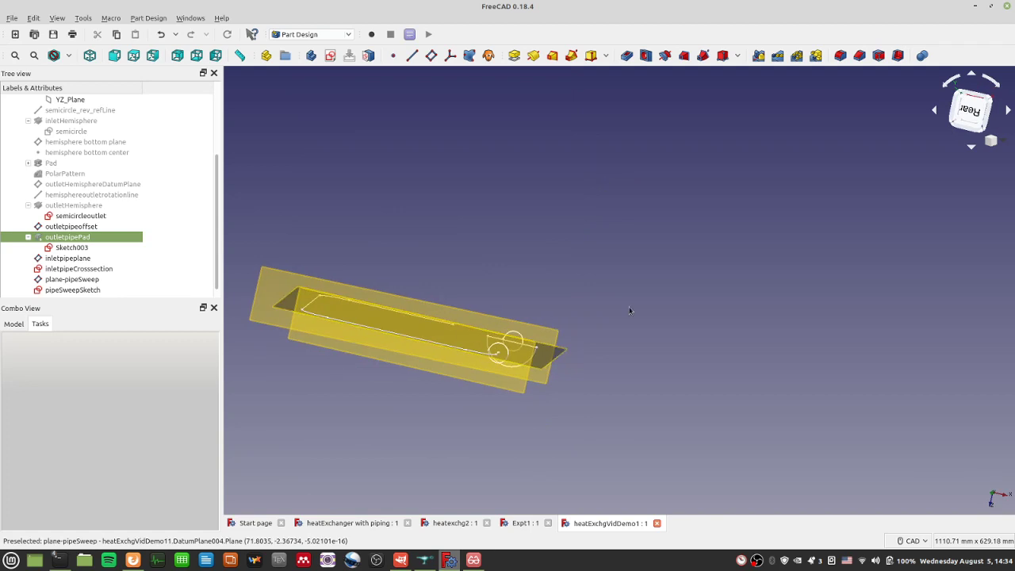
{"action": "middle_click_drag", "start_coordinate": [628, 310], "coordinate": [655, 374]}
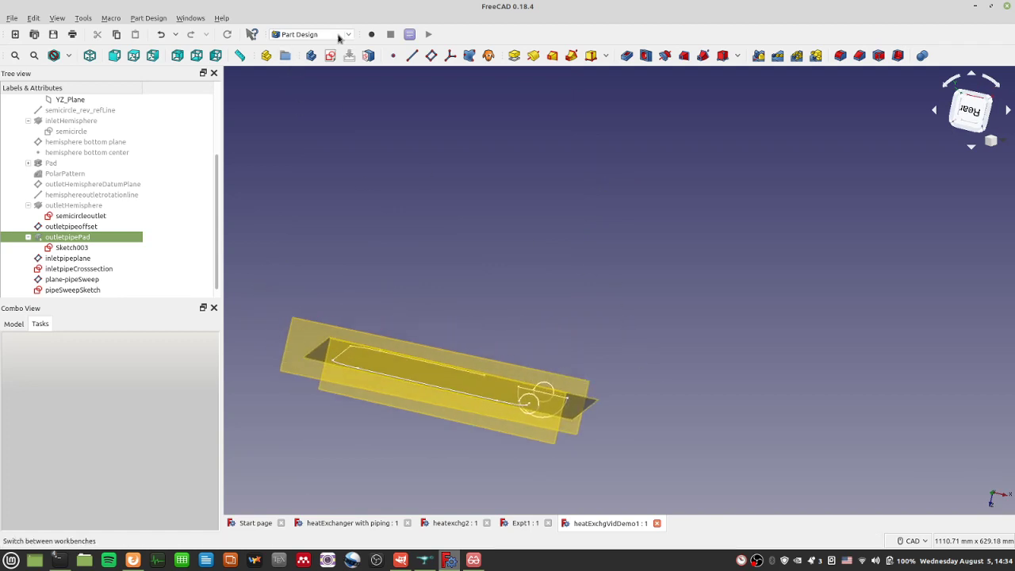
{"action": "middle_click_drag", "start_coordinate": [626, 276], "coordinate": [630, 376]}
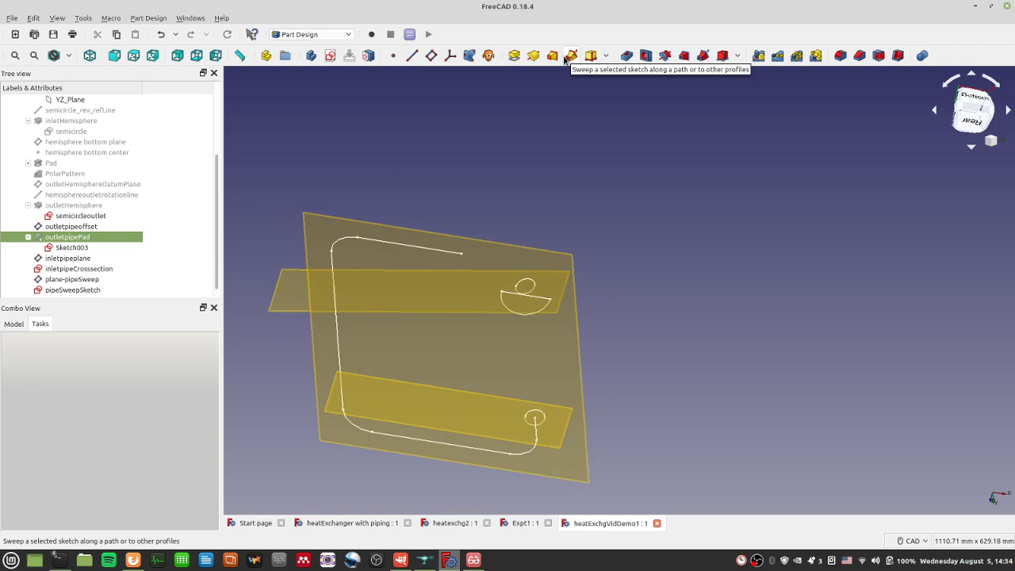
Step: Start an additive pipe using the inletpipeCrosssection circle as its profile
{"action": "scroll", "coordinate": [607, 435], "scroll_direction": "up", "scroll_amount": 8}
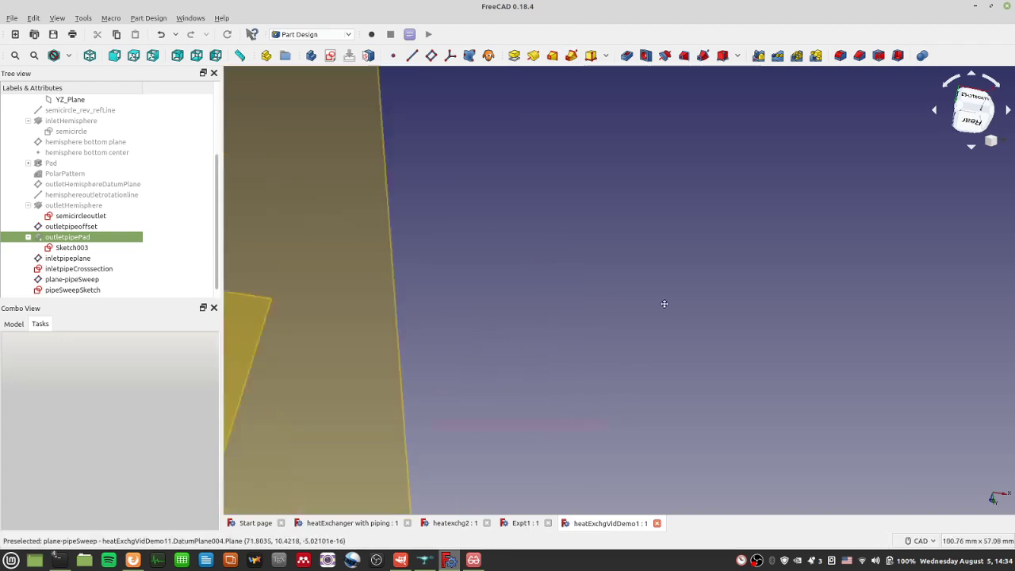
{"action": "scroll", "coordinate": [584, 301], "scroll_direction": "down", "scroll_amount": 5}
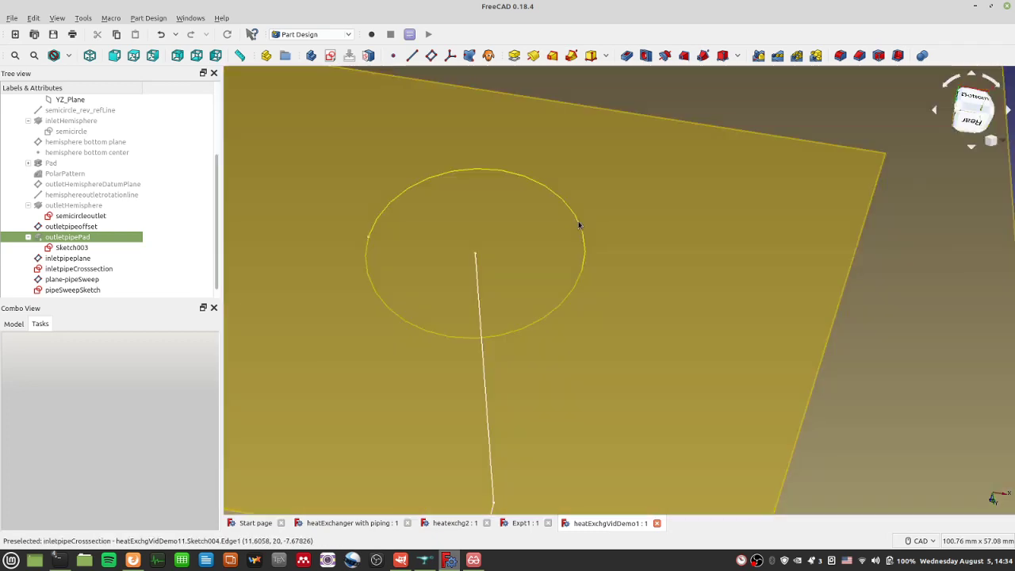
{"action": "left_click", "coordinate": [577, 225]}
{"action": "scroll", "coordinate": [579, 228], "scroll_direction": "down", "scroll_amount": 5}
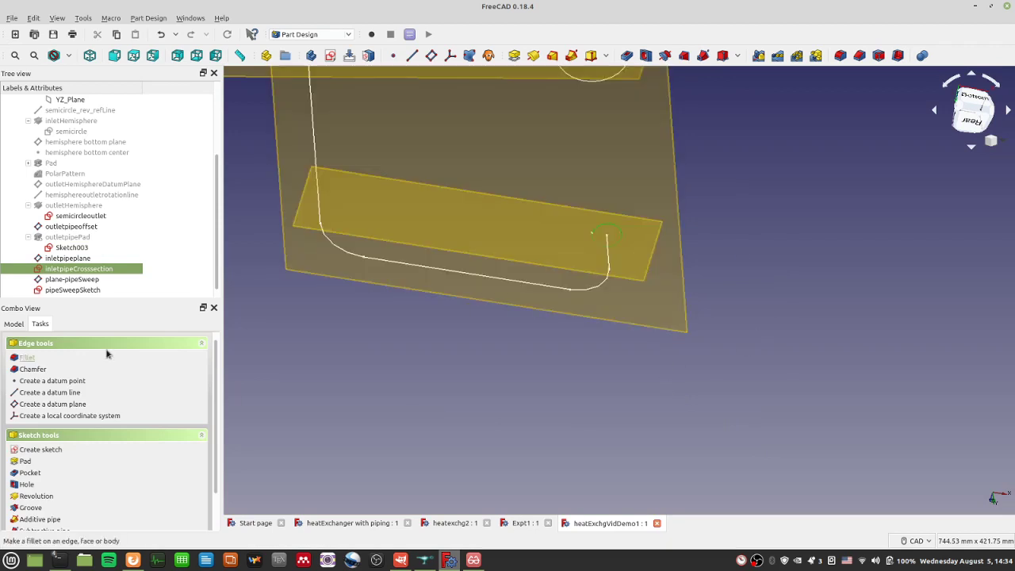
{"action": "scroll", "coordinate": [72, 483], "scroll_direction": "down", "scroll_amount": 2}
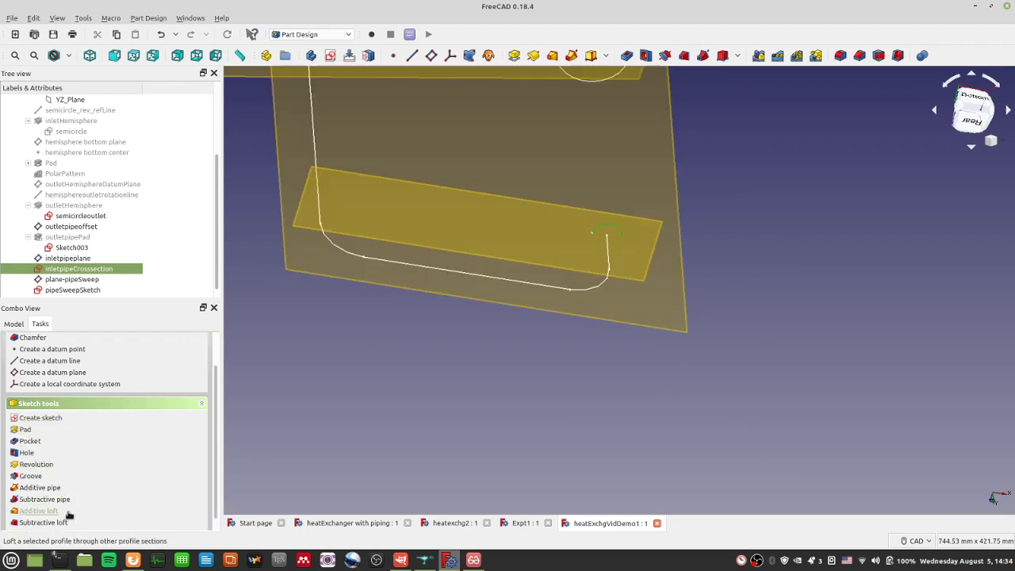
{"action": "left_click", "coordinate": [571, 55]}
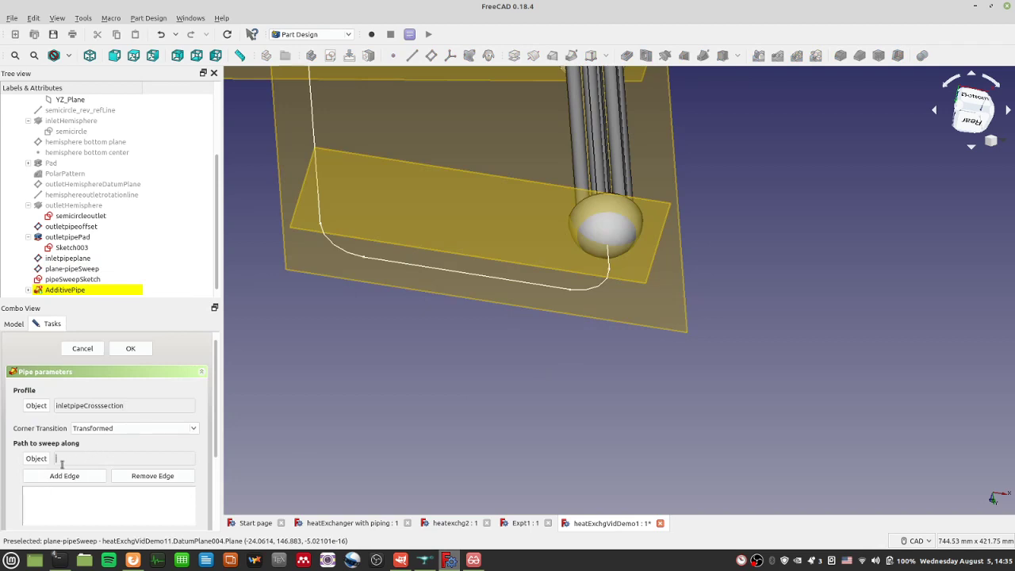
Step: Try to assign the sweep sketch's bottom straight line as the pipe's path object and create the pipe
{"action": "left_click", "coordinate": [496, 279]}
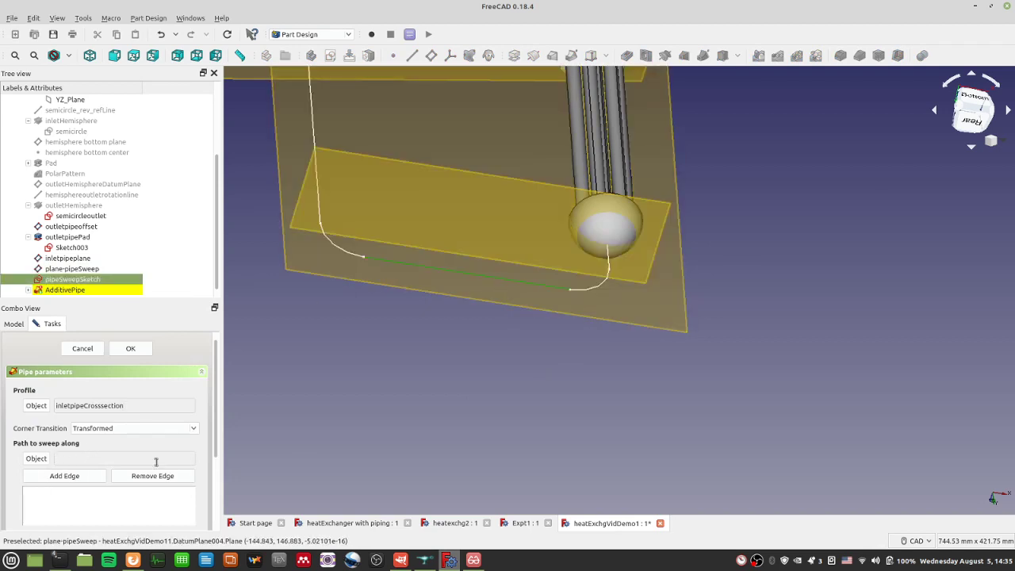
{"action": "left_click", "coordinate": [36, 458]}
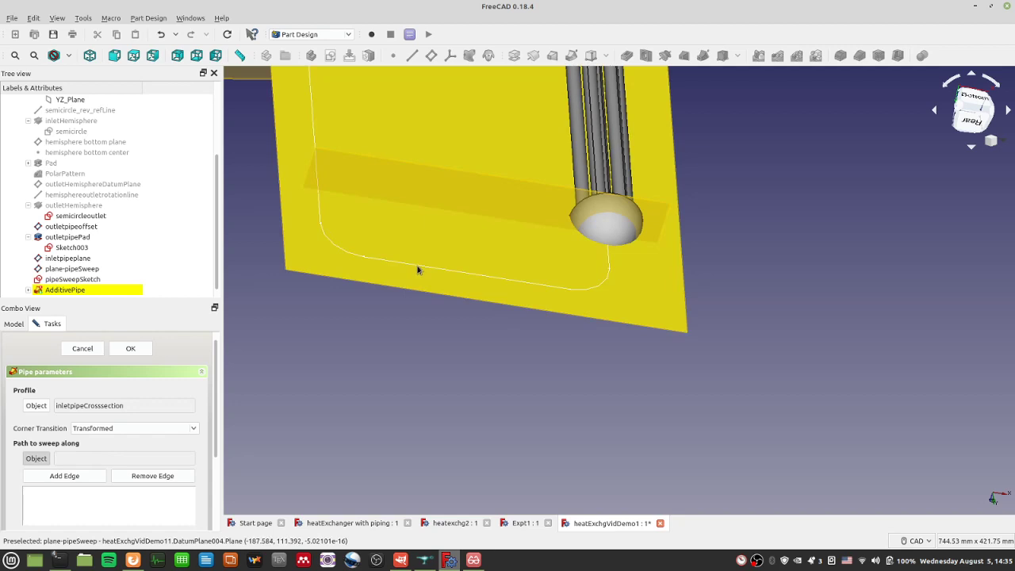
{"action": "left_click", "coordinate": [419, 269]}
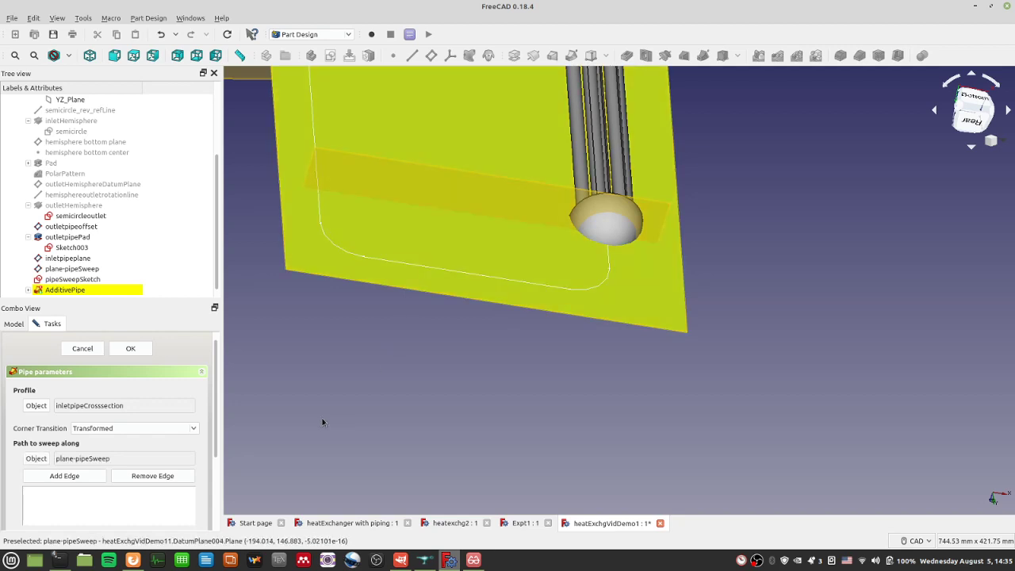
{"action": "left_click", "coordinate": [123, 351]}
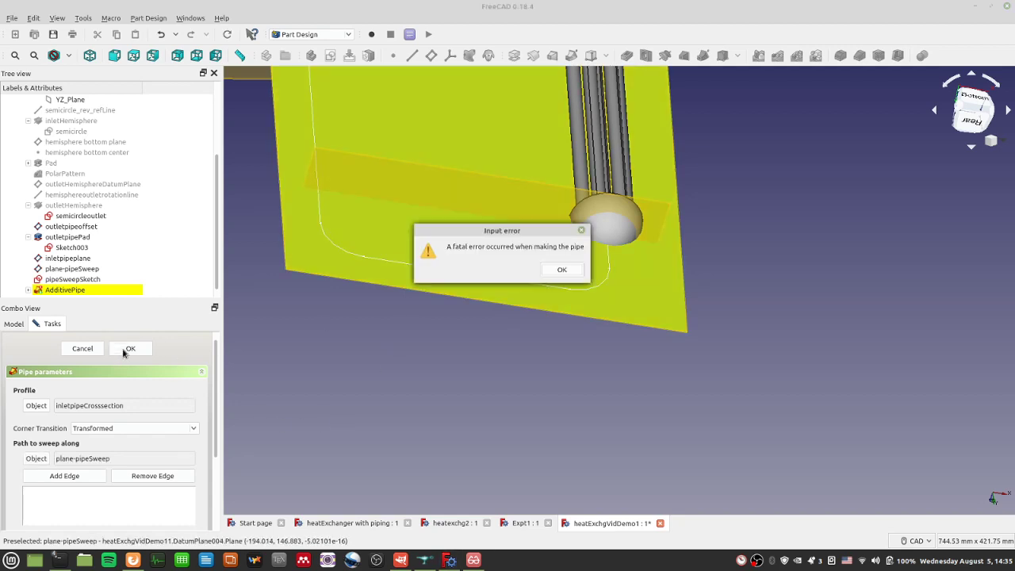
{"action": "left_click", "coordinate": [561, 270]}
Step: Clear plane-pipeSweep from the pipe's path object
{"action": "scroll", "coordinate": [534, 362], "scroll_direction": "down", "scroll_amount": 5}
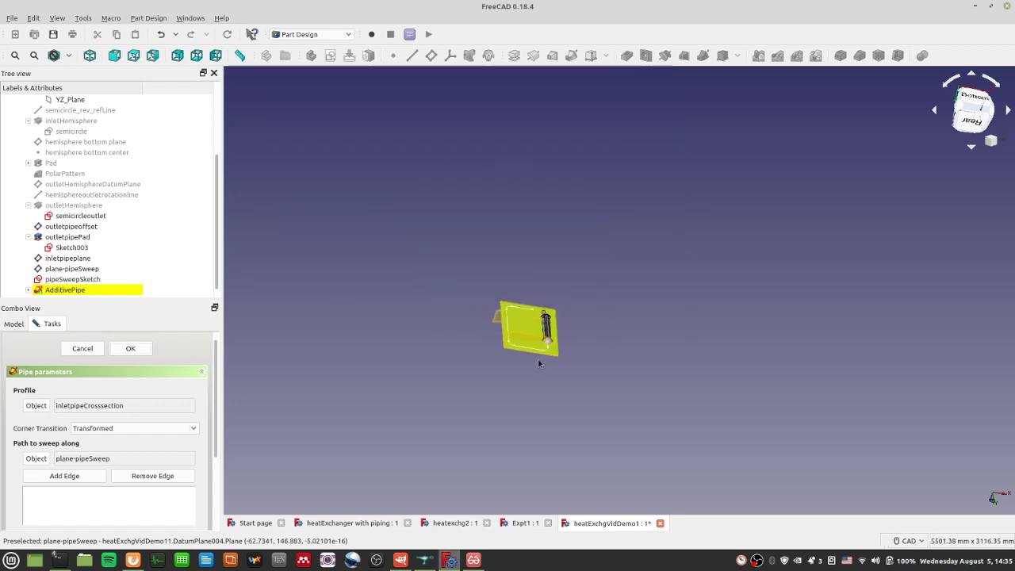
{"action": "scroll", "coordinate": [538, 363], "scroll_direction": "up", "scroll_amount": 2}
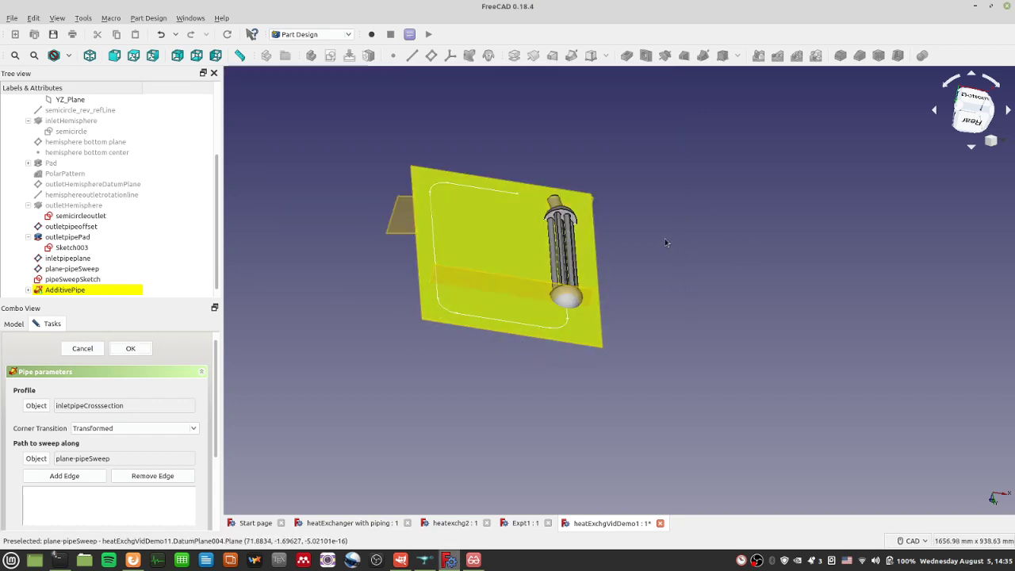
{"action": "middle_click_drag", "start_coordinate": [668, 246], "coordinate": [600, 325]}
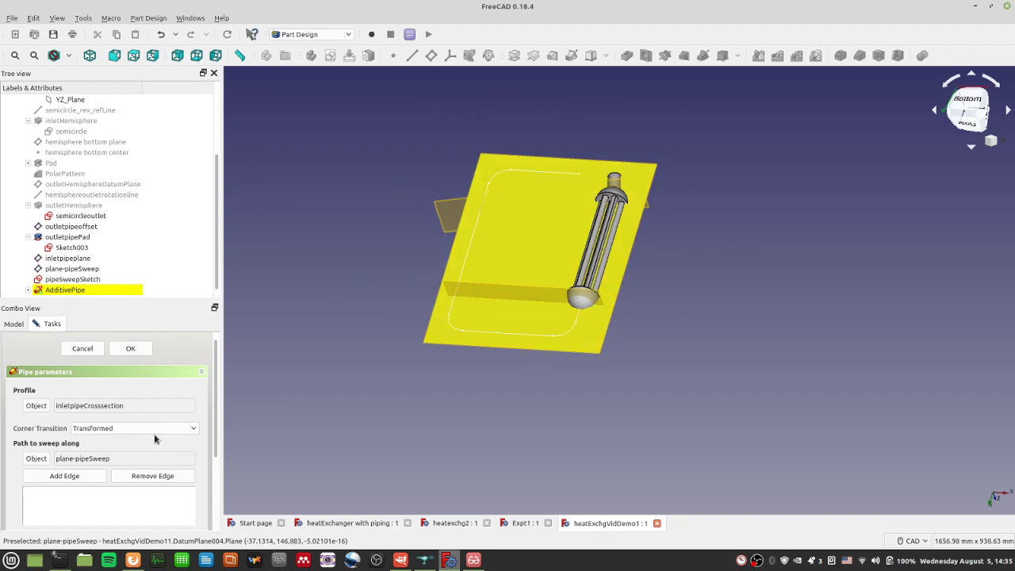
{"action": "left_click_drag", "start_coordinate": [108, 458], "coordinate": [1, 440]}
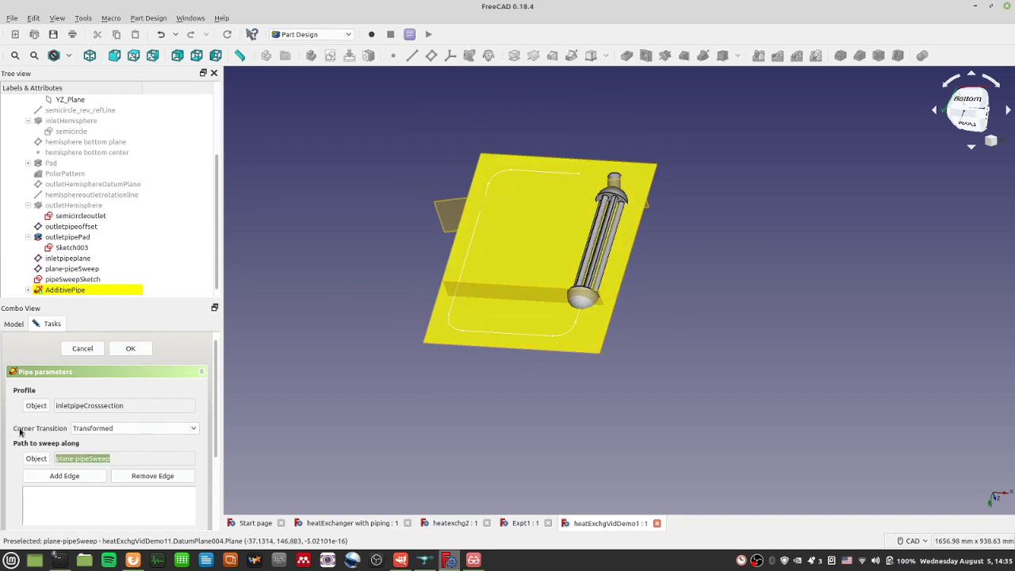
{"action": "key", "text": "Delete"}
Step: Try to add the sweep sketch's bottom straight line as a path edge and create the pipe
{"action": "scroll", "coordinate": [695, 317], "scroll_direction": "up", "scroll_amount": 5}
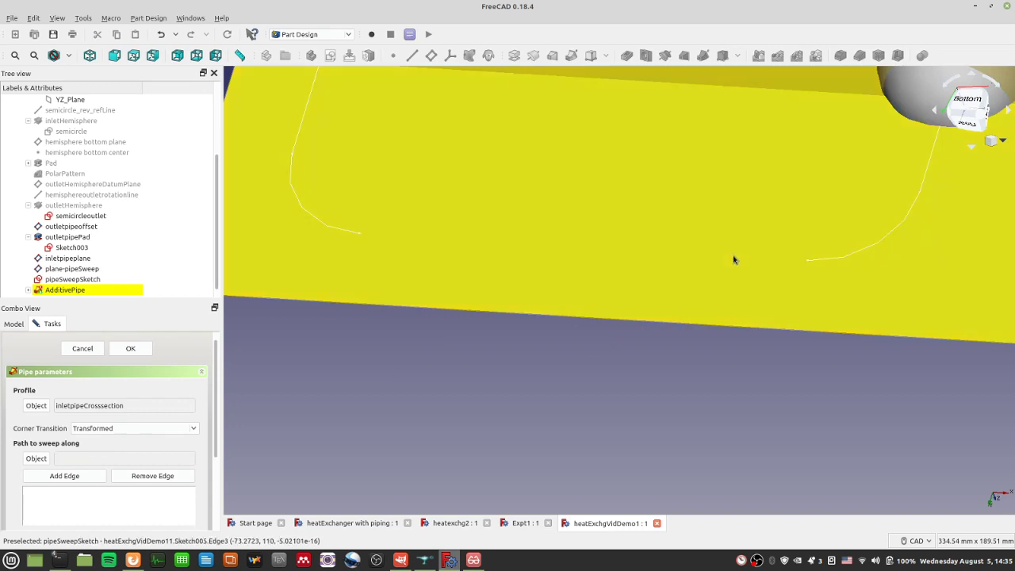
{"action": "left_click", "coordinate": [733, 259]}
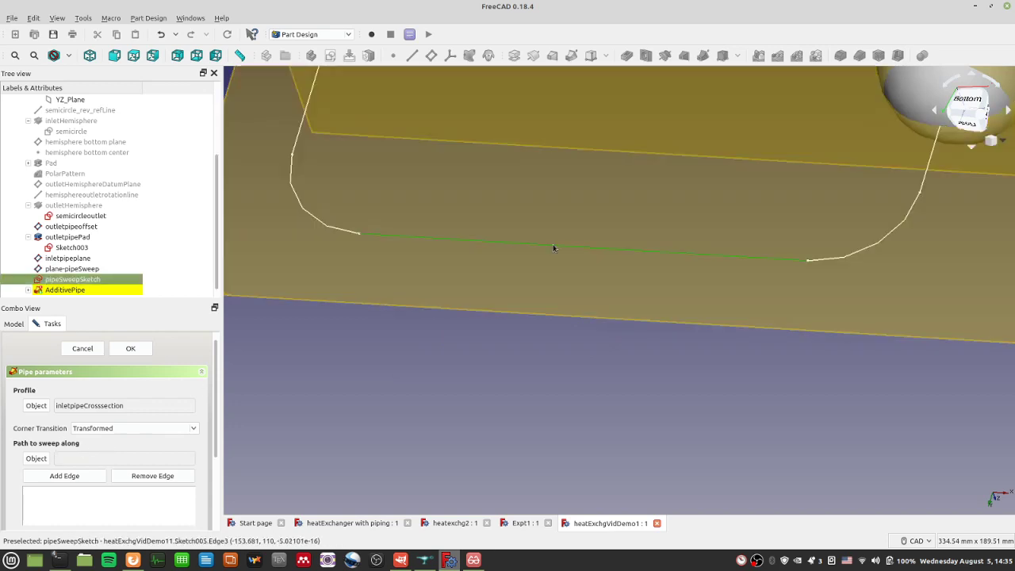
{"action": "left_click", "coordinate": [554, 246]}
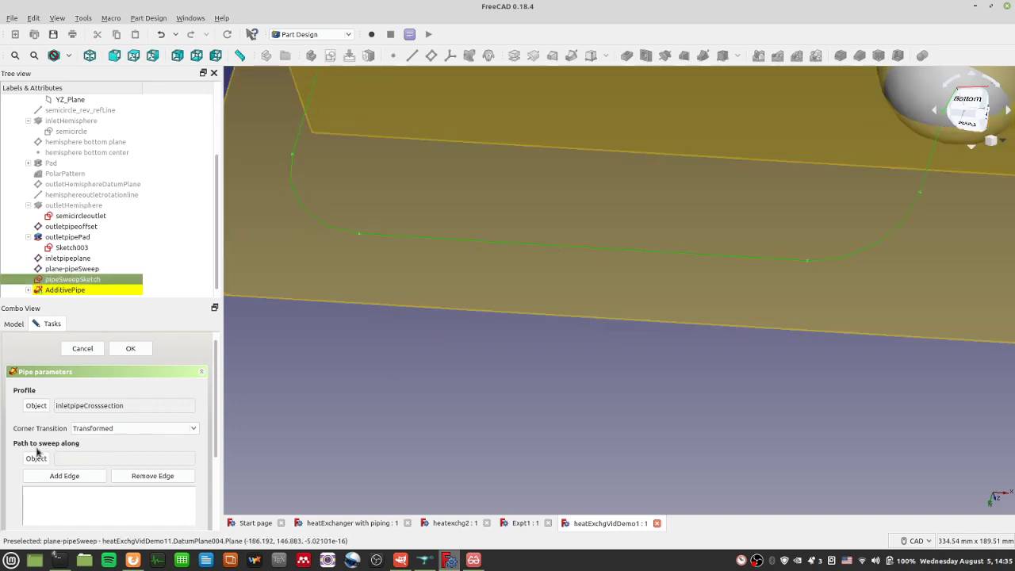
{"action": "left_click", "coordinate": [60, 477]}
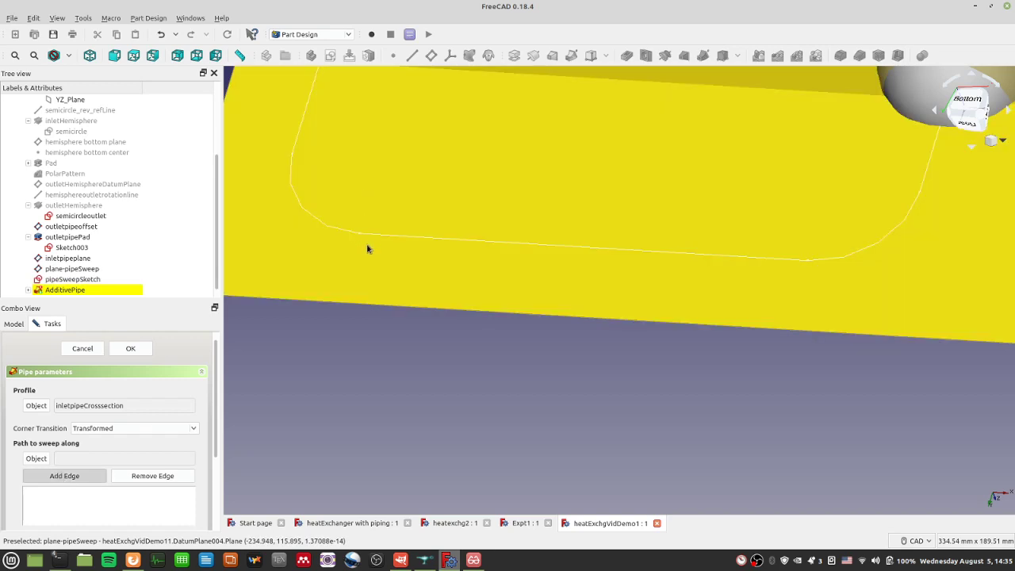
{"action": "left_click", "coordinate": [375, 239]}
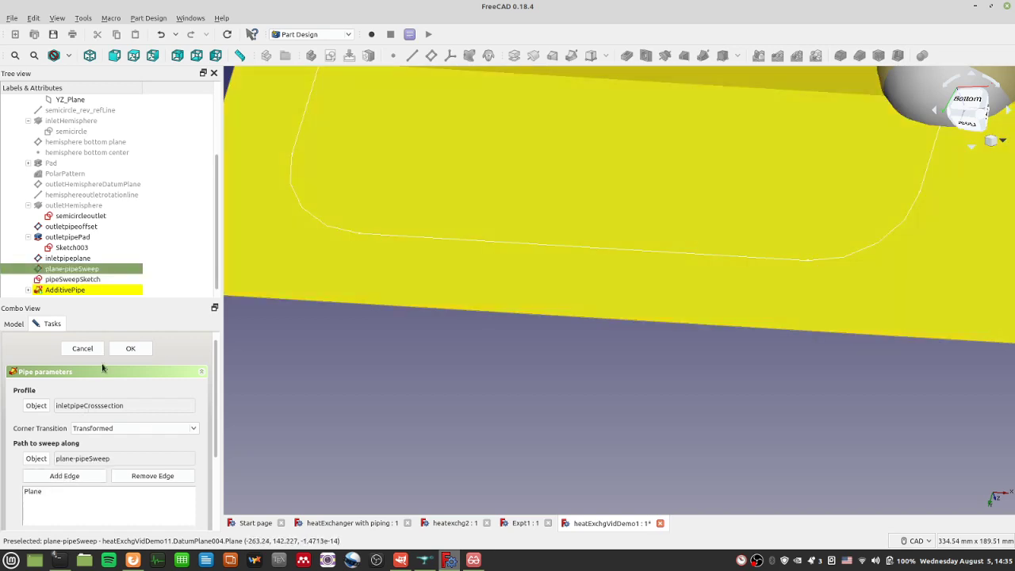
{"action": "left_click", "coordinate": [131, 349]}
{"action": "left_click", "coordinate": [546, 269]}
Step: Remove the Plane entry from the pipe's path edges and hide the plane-pipeSweep datum plane
{"action": "scroll", "coordinate": [109, 498], "scroll_direction": "down", "scroll_amount": 3}
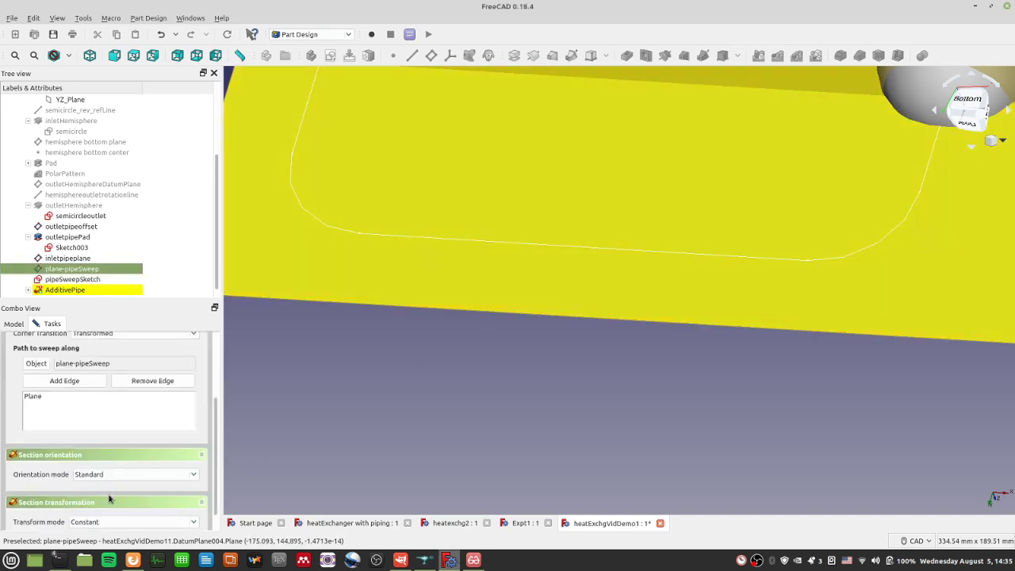
{"action": "left_click", "coordinate": [111, 397]}
{"action": "left_click", "coordinate": [145, 382]}
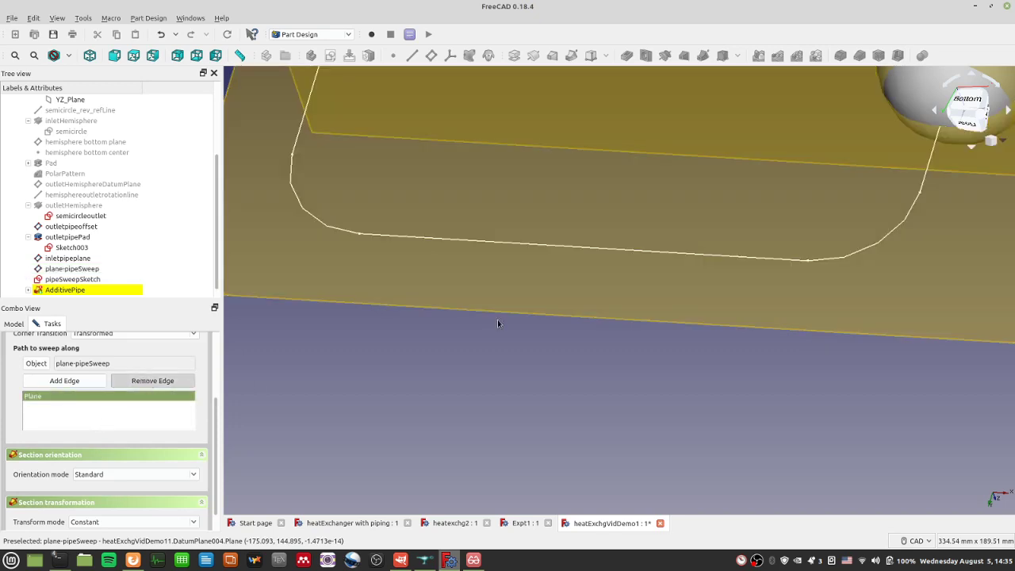
{"action": "left_click", "coordinate": [537, 292]}
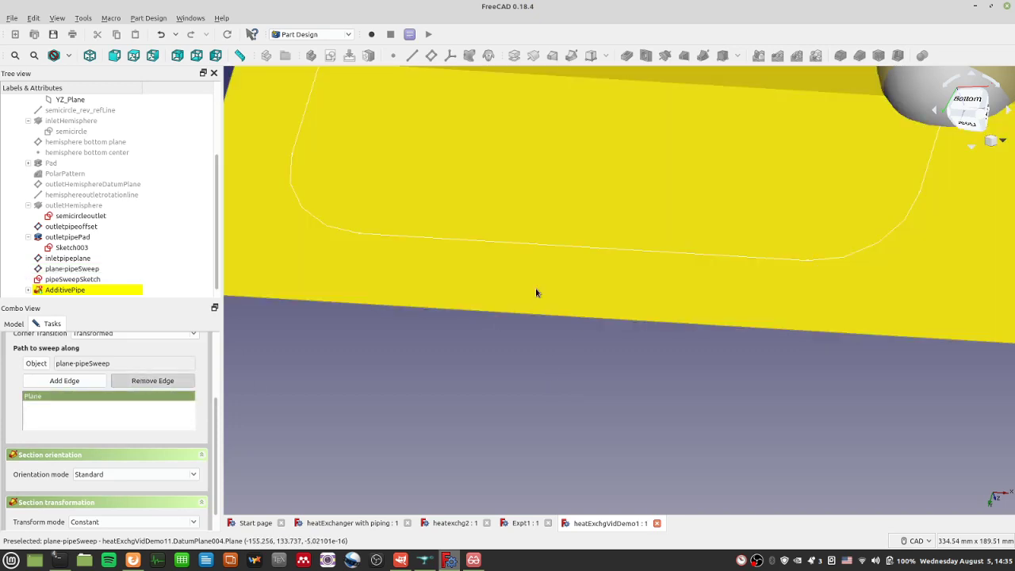
{"action": "left_click", "coordinate": [89, 271]}
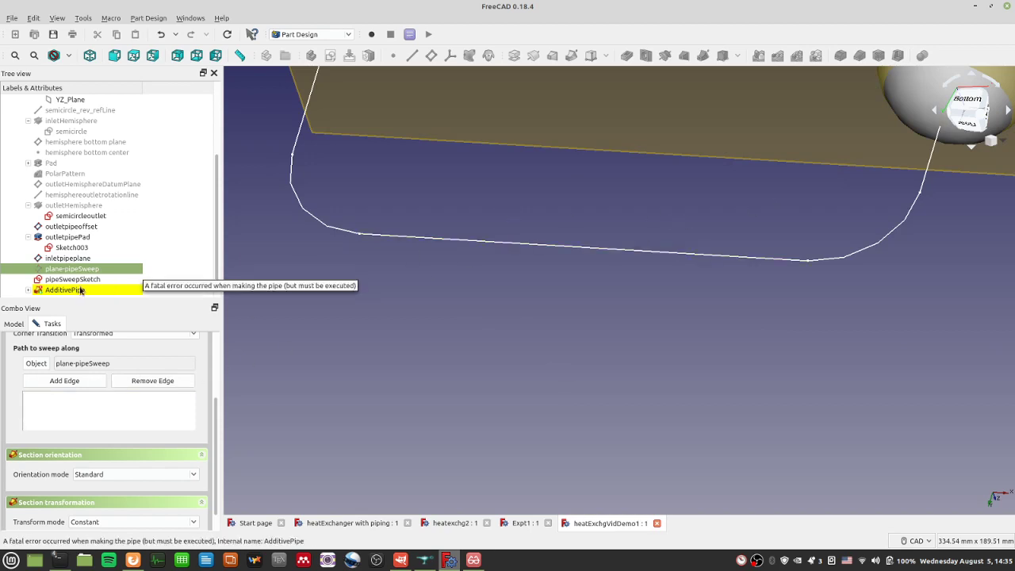
Step: Clear the path object and add the bottom straight edge of pipeSweepSketch, Edge3, as the path edge
{"action": "middle_click_drag", "start_coordinate": [589, 253], "coordinate": [551, 353]}
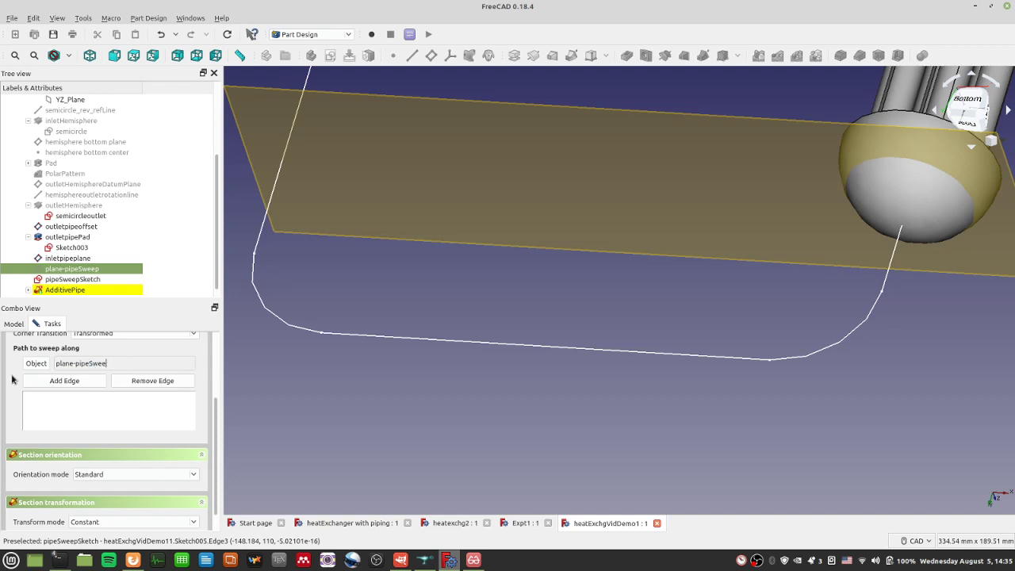
{"action": "left_click", "coordinate": [70, 381]}
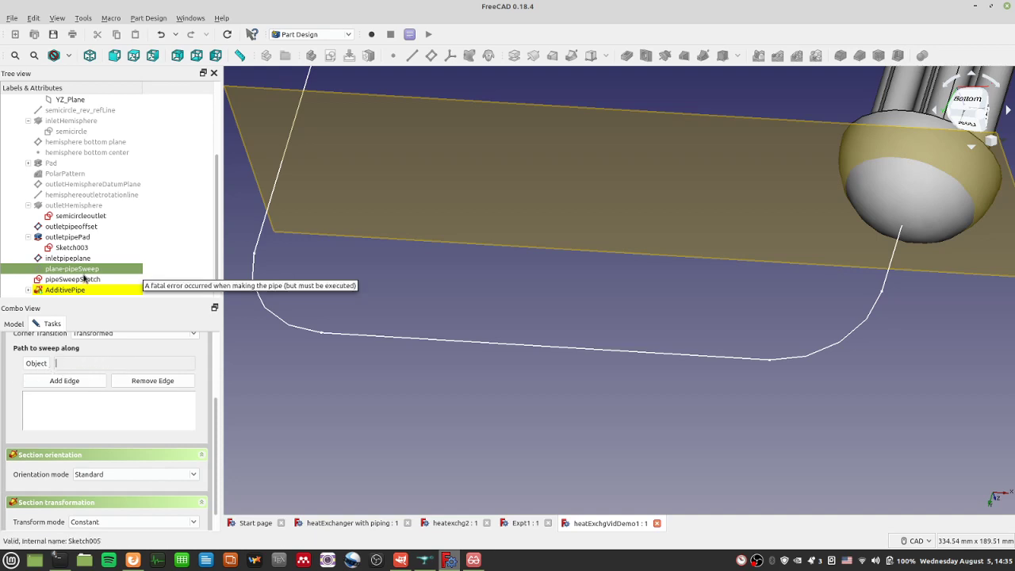
{"action": "left_click", "coordinate": [63, 280]}
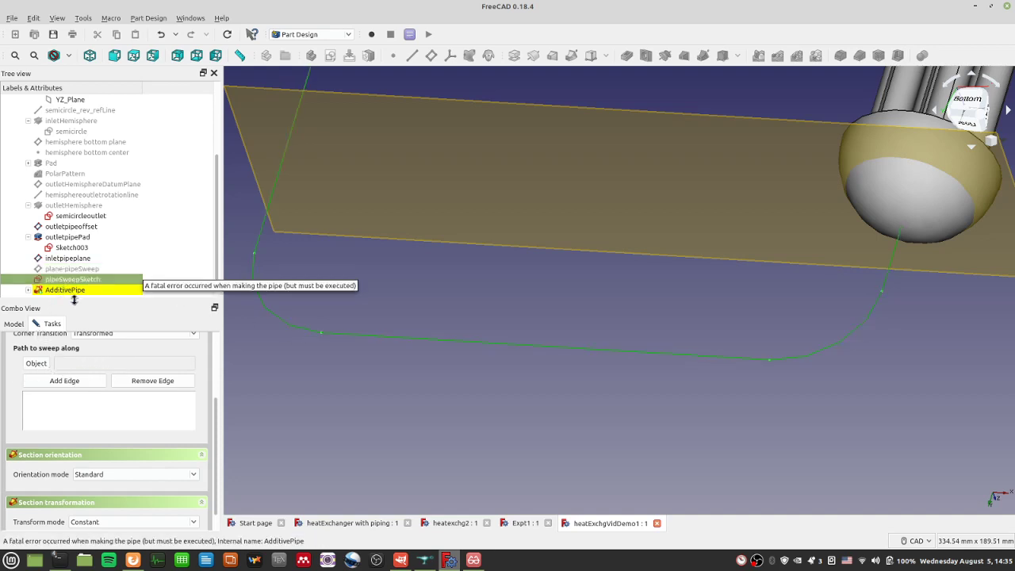
{"action": "left_click", "coordinate": [70, 381]}
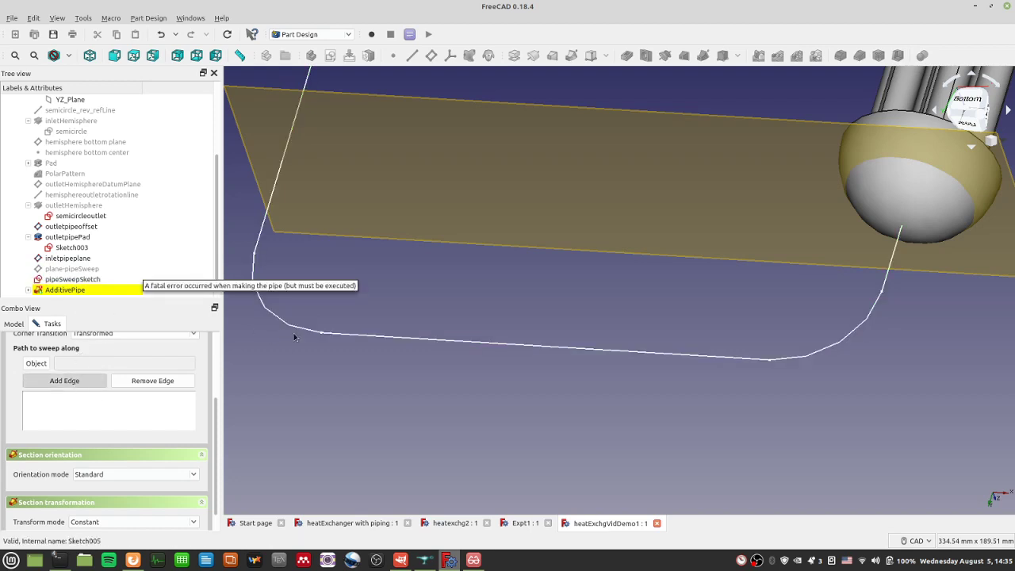
{"action": "left_click", "coordinate": [344, 338]}
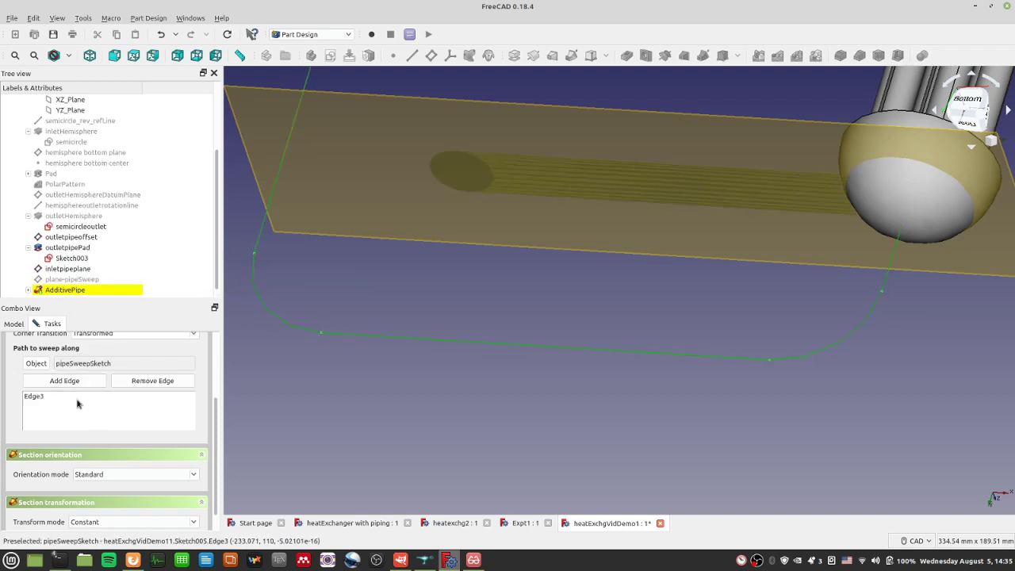
Step: Create the additive pipe along the single path edge and undo it, saving the document in between
{"action": "scroll", "coordinate": [643, 403], "scroll_direction": "up", "scroll_amount": 6}
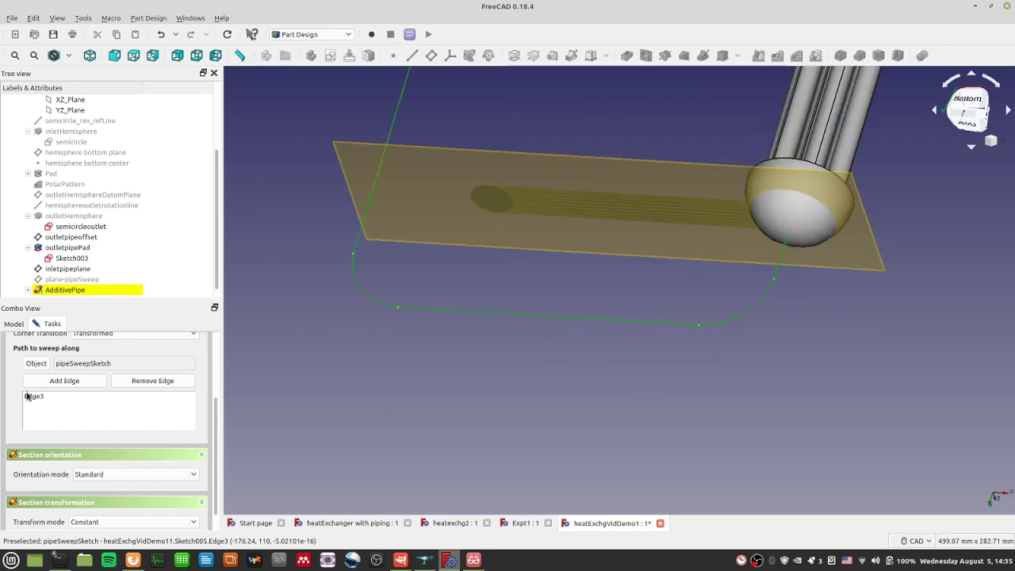
{"action": "scroll", "coordinate": [131, 351], "scroll_direction": "up", "scroll_amount": 3}
{"action": "left_click", "coordinate": [130, 350]}
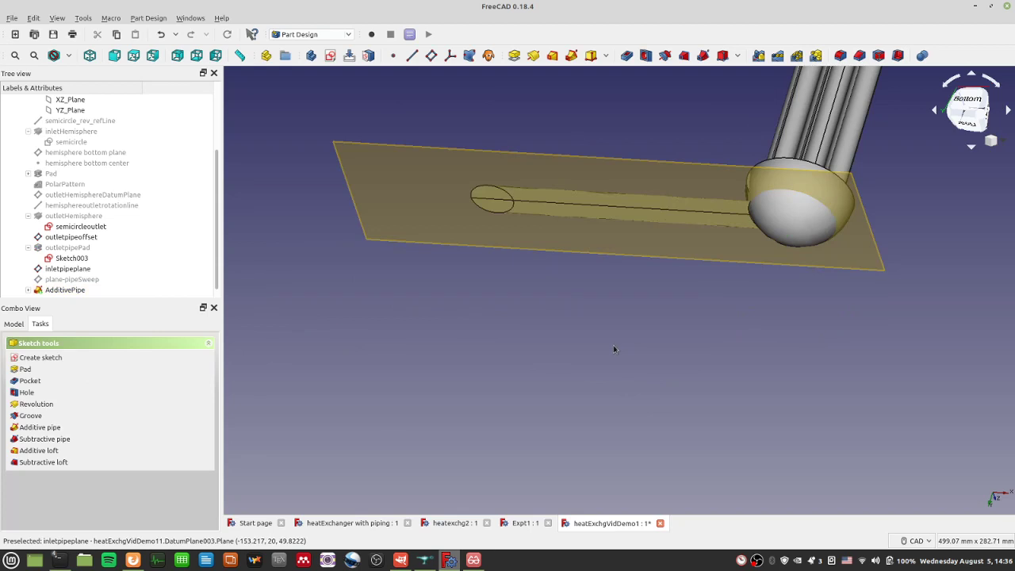
{"action": "key", "text": "ctrl+s"}
{"action": "key", "text": "ctrl+z"}
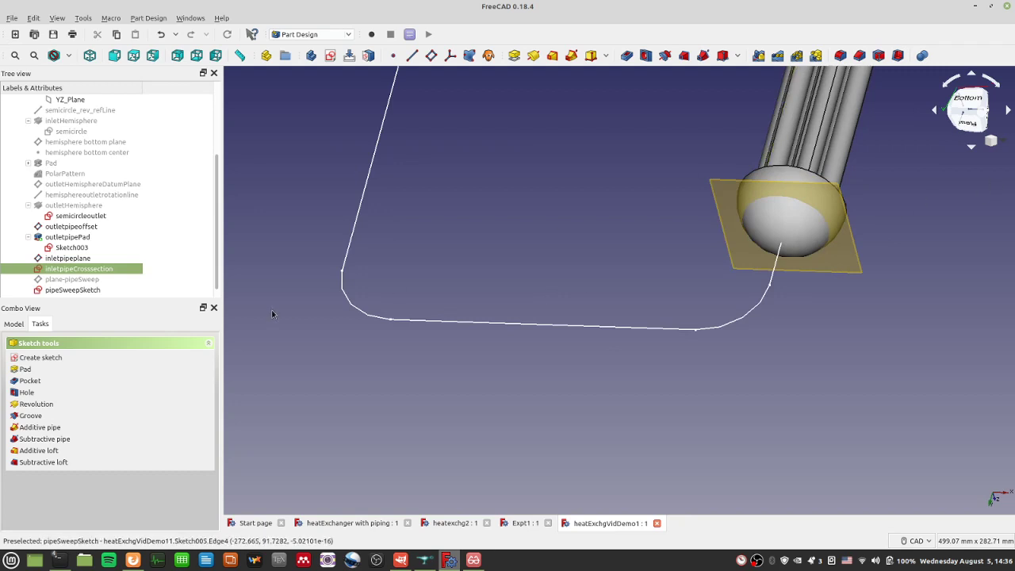
Step: Start an additive pipe from the inletpipeCrosssection profile and set pipeSweepSketch as the path object to sweep along
{"action": "left_click", "coordinate": [491, 236]}
{"action": "left_click", "coordinate": [92, 268]}
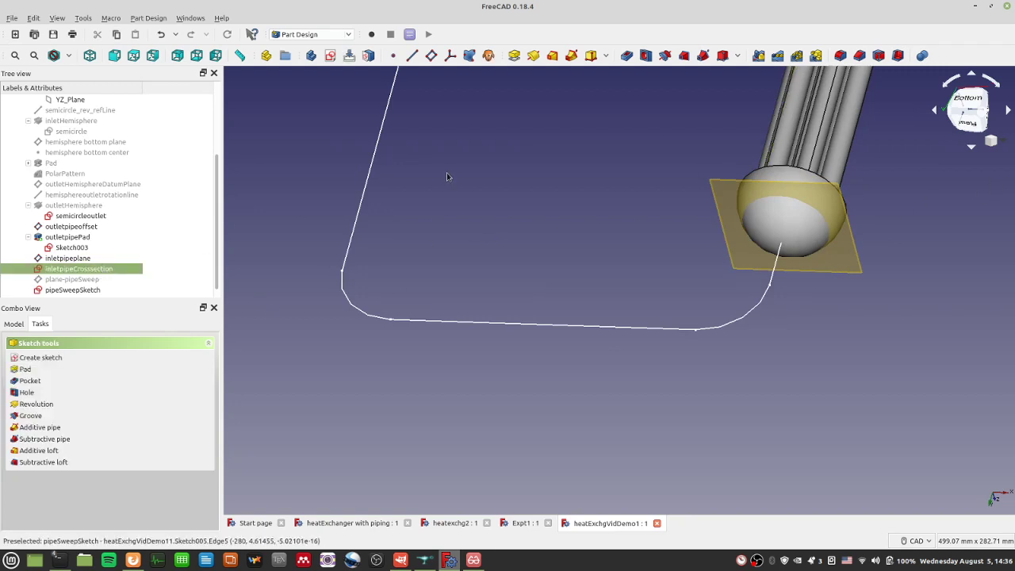
{"action": "left_click", "coordinate": [570, 57]}
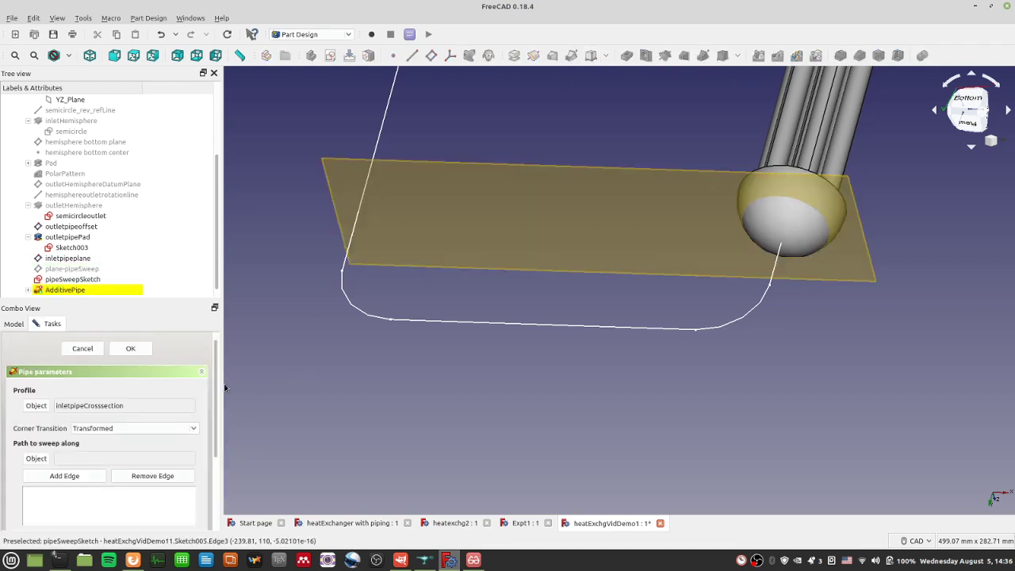
{"action": "left_click", "coordinate": [107, 459]}
{"action": "left_click", "coordinate": [657, 328]}
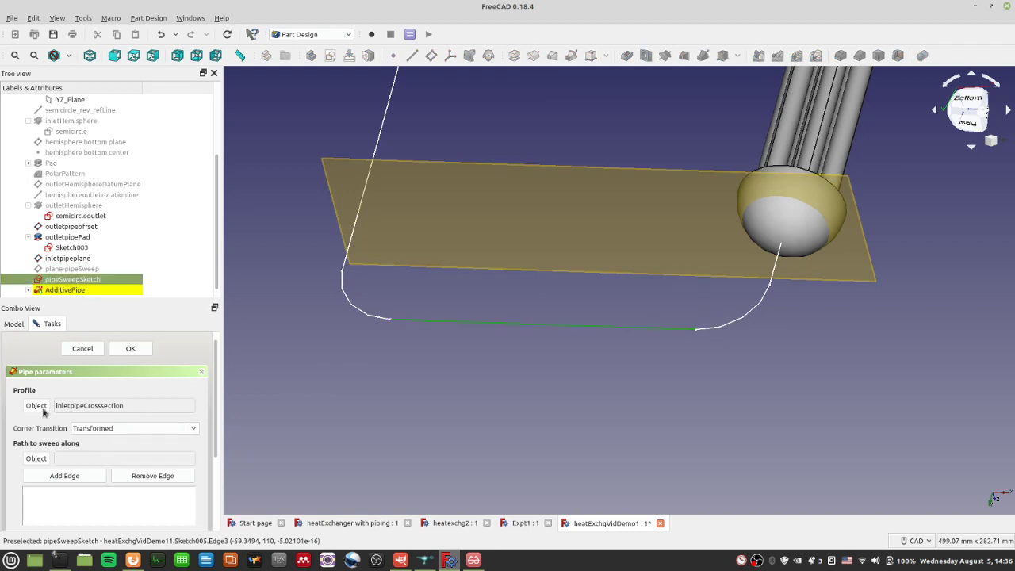
{"action": "left_click", "coordinate": [35, 460]}
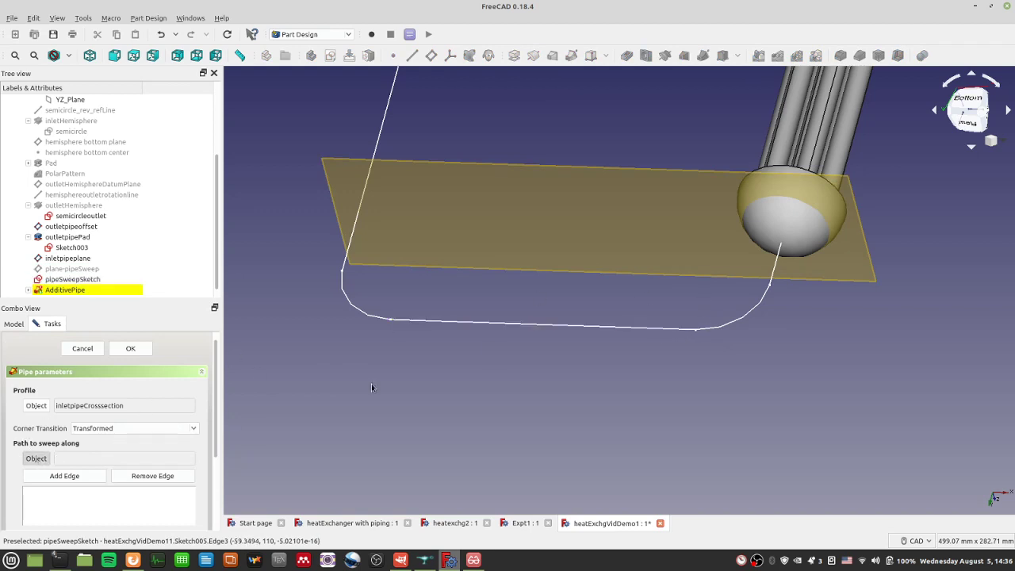
{"action": "left_click", "coordinate": [558, 327]}
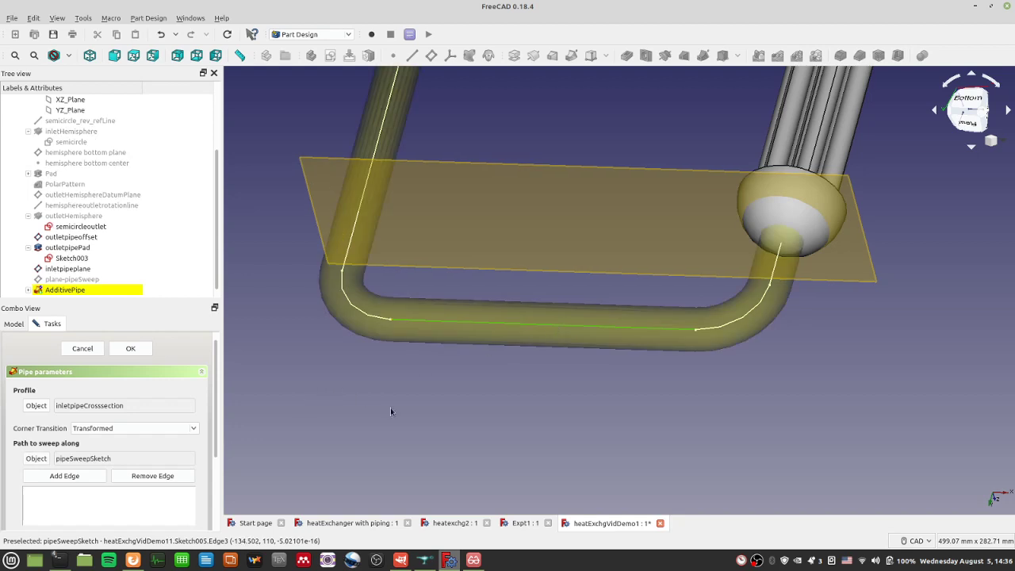
Step: Check the pipe's profile and path objects and create the additive pipe along the complete sketch path
{"action": "double_click", "coordinate": [98, 405]}
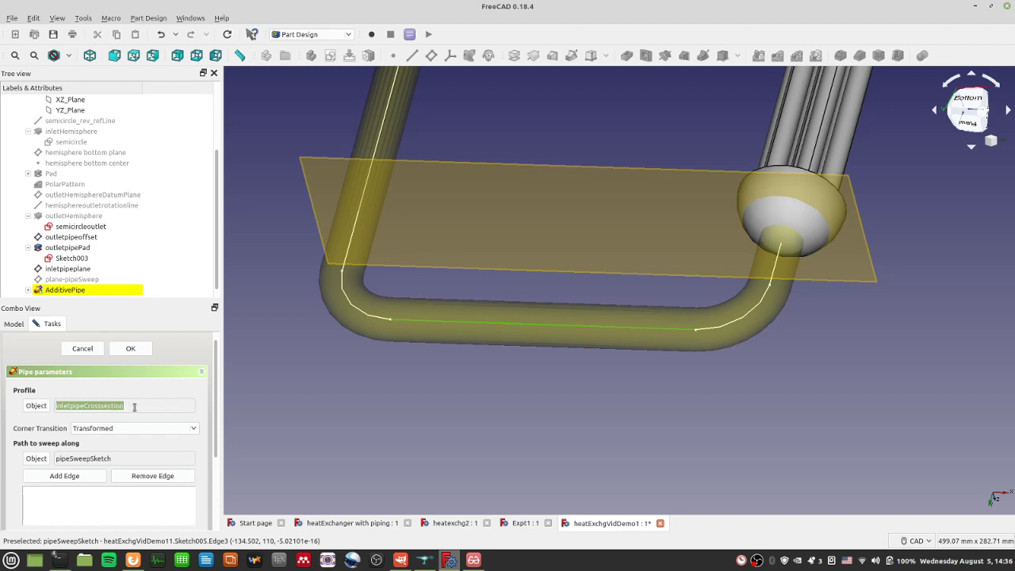
{"action": "left_click", "coordinate": [144, 406]}
{"action": "double_click", "coordinate": [119, 458]}
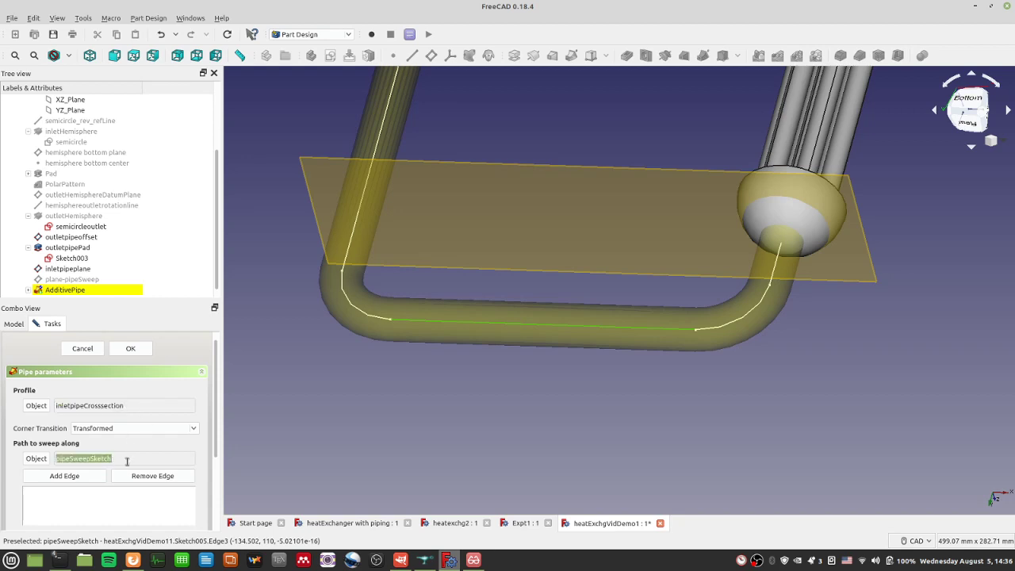
{"action": "scroll", "coordinate": [608, 353], "scroll_direction": "down", "scroll_amount": 5}
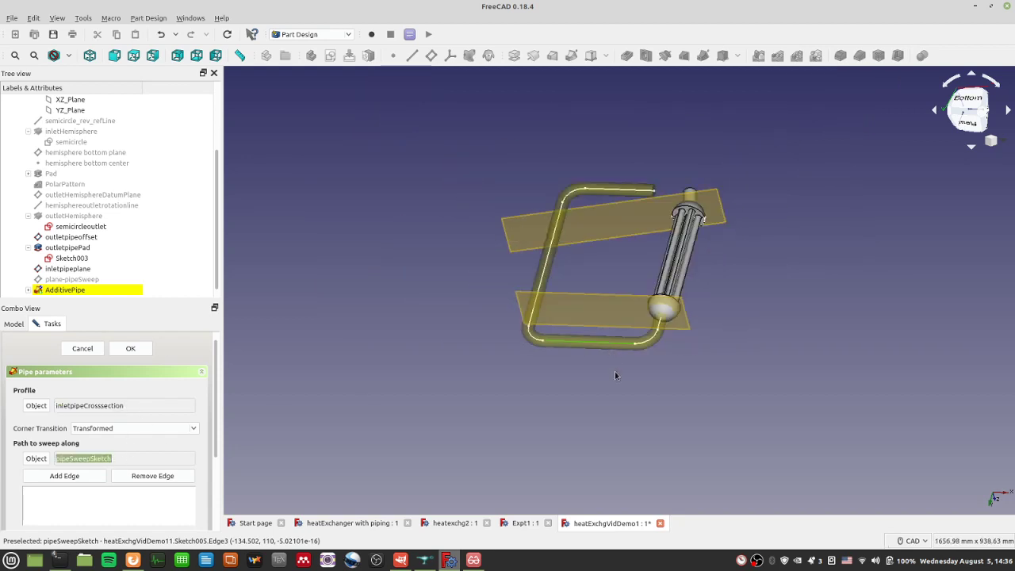
{"action": "left_click", "coordinate": [131, 348]}
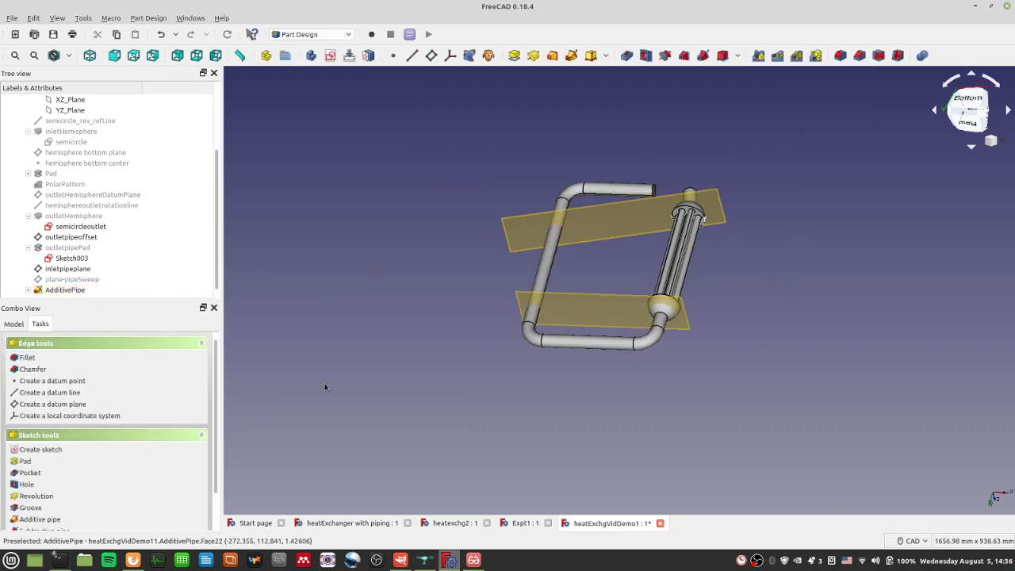
Step: Hide Sketch003, the semicircleoutlet sketch, and the inletpipeplane and outletpipeoffset datum planes
{"action": "left_click", "coordinate": [79, 258]}
{"action": "left_click", "coordinate": [91, 219]}
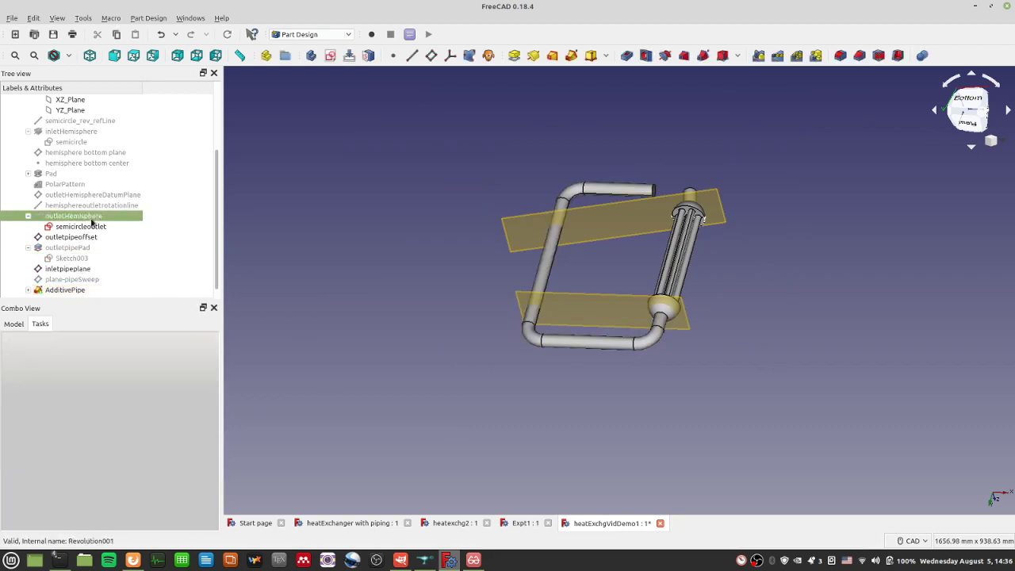
{"action": "left_click", "coordinate": [91, 226]}
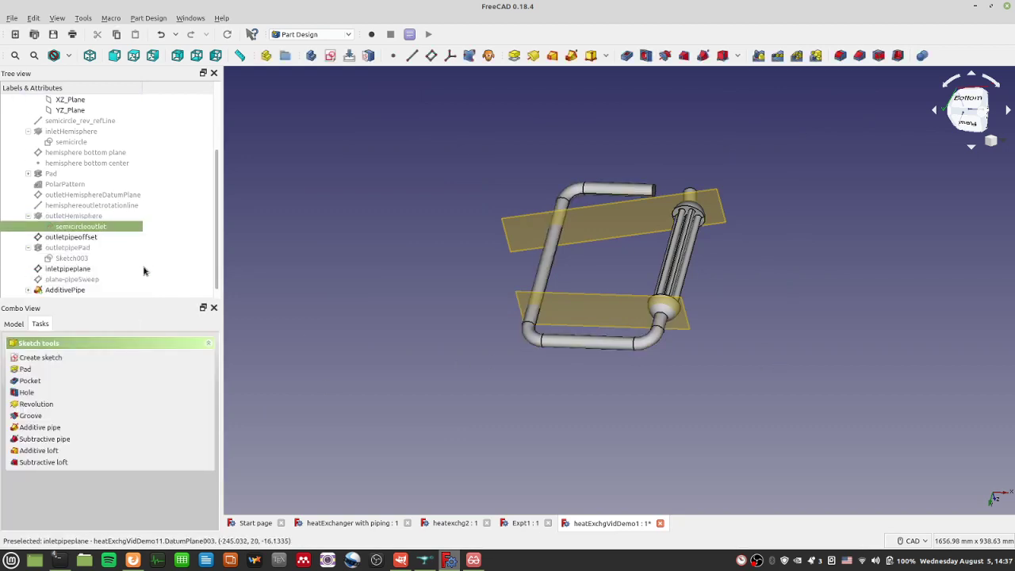
{"action": "left_click", "coordinate": [87, 268]}
{"action": "key", "text": "space"}
{"action": "left_click", "coordinate": [97, 237]}
{"action": "key", "text": "space"}
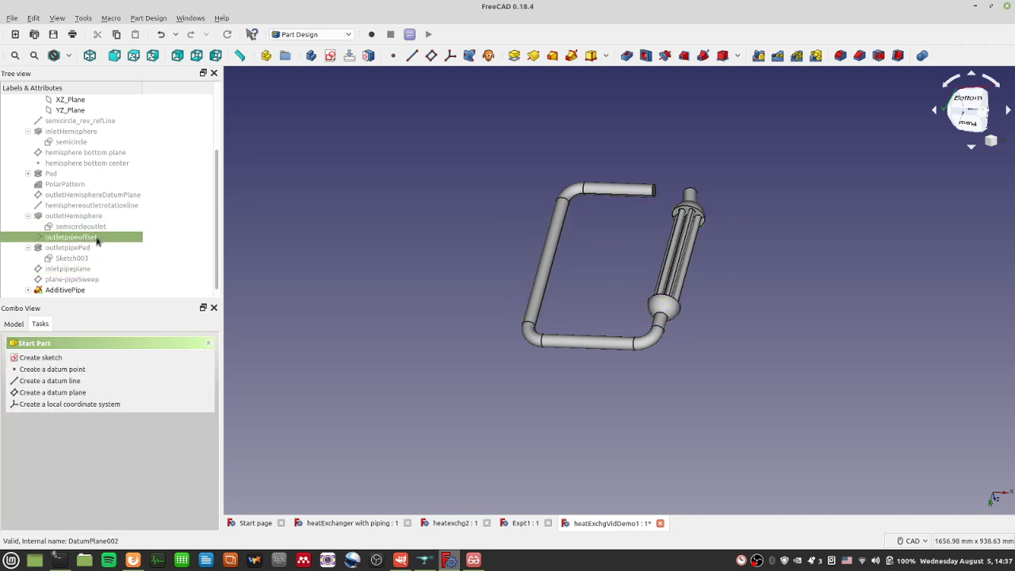
Step: Switch from the Part Design workbench to the Part workbench
{"action": "left_click", "coordinate": [163, 17]}
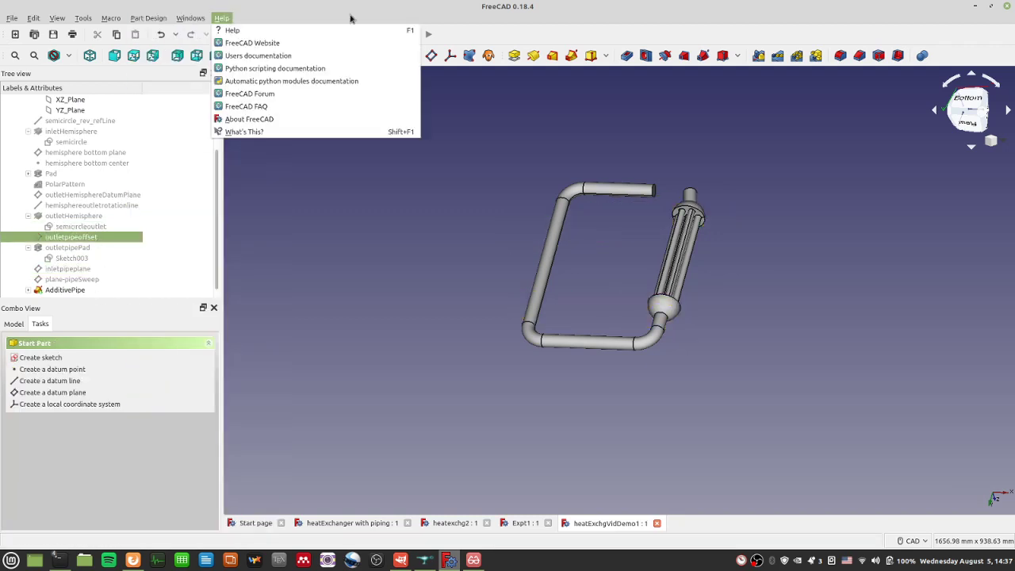
{"action": "left_click", "coordinate": [334, 4]}
{"action": "left_click", "coordinate": [319, 33]}
{"action": "left_click", "coordinate": [275, 145]}
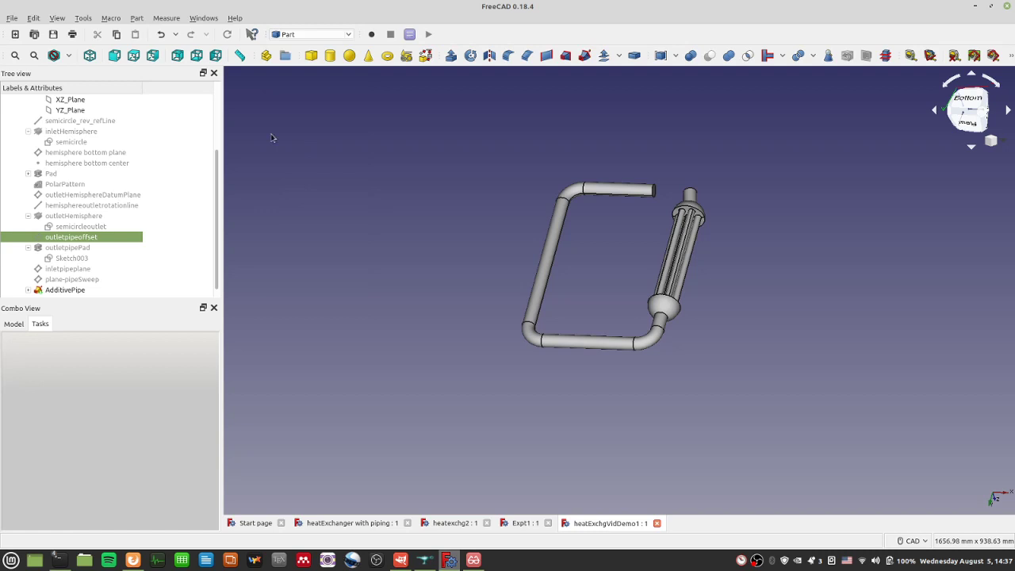
Step: Try reversing the shape of the outletpipeoffset datum plane and undo it
{"action": "left_click", "coordinate": [136, 17]}
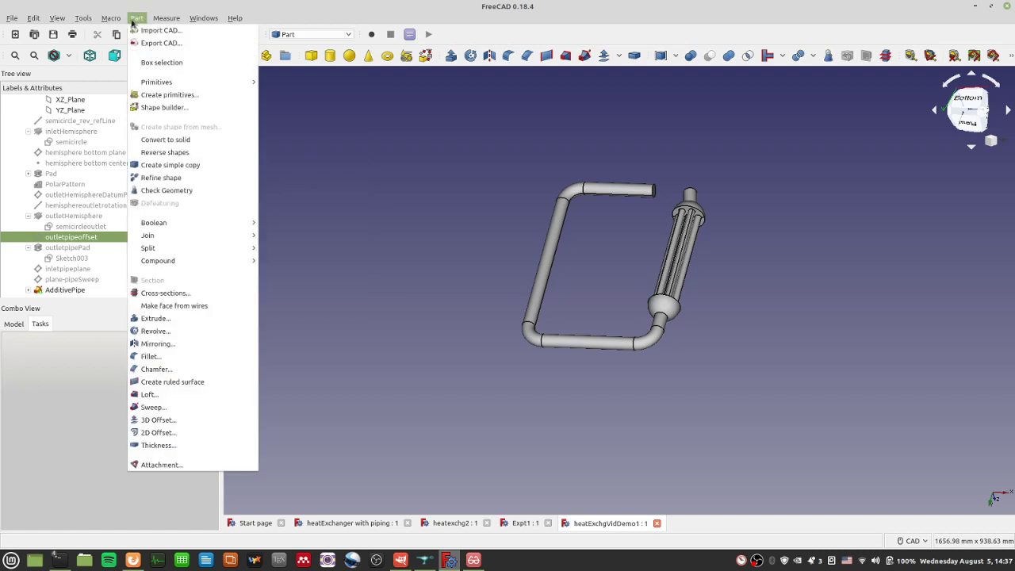
{"action": "left_click", "coordinate": [200, 159]}
{"action": "left_click", "coordinate": [664, 306]}
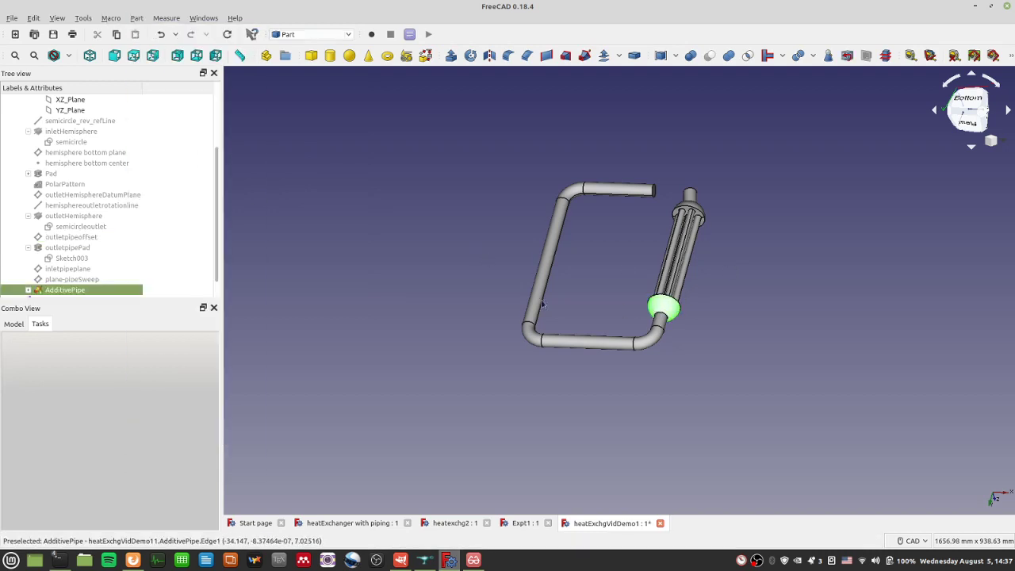
{"action": "left_click", "coordinate": [82, 291]}
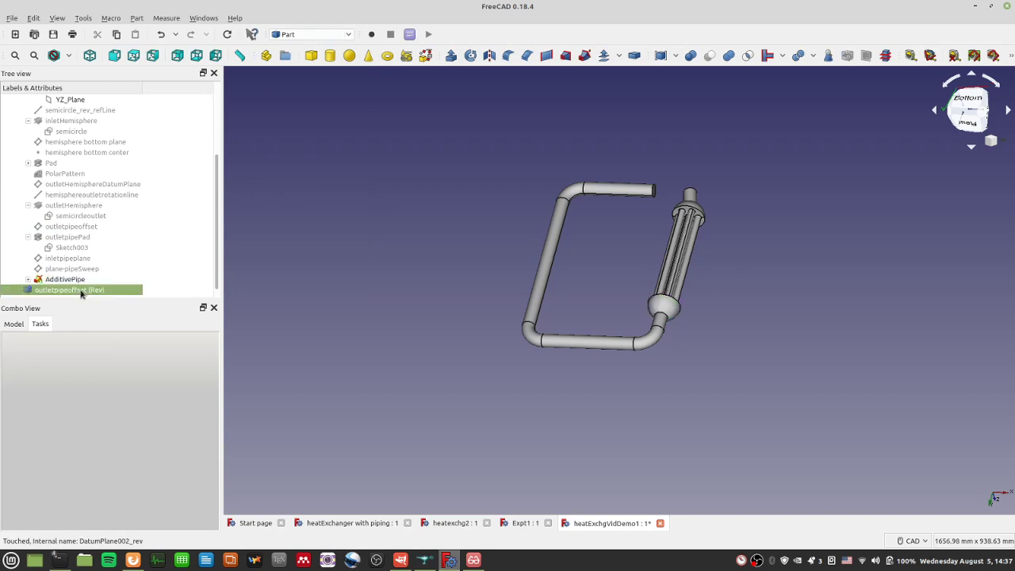
{"action": "key", "text": "ctrl+z"}
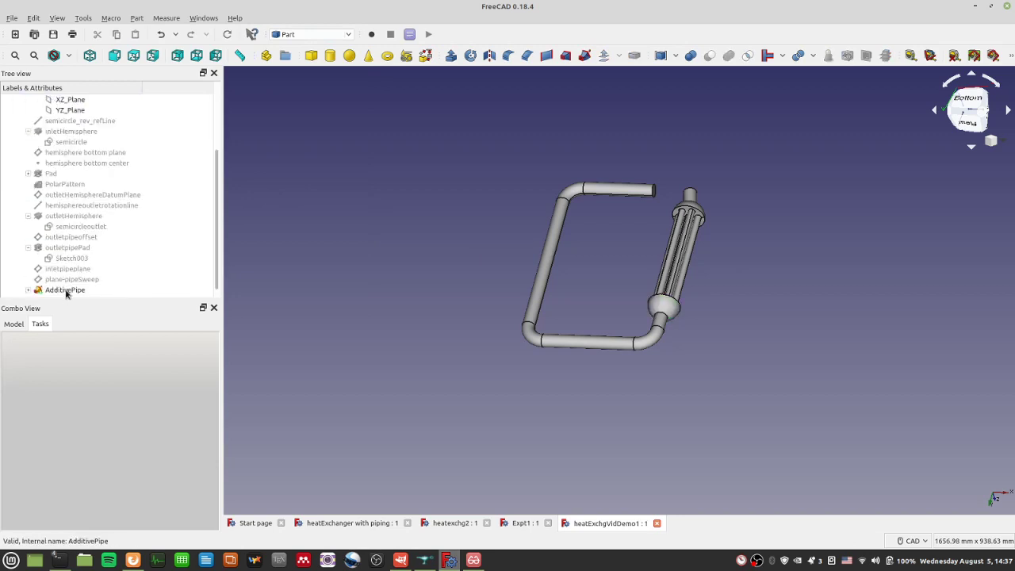
Step: Create a simple copy of the AdditivePipe feature and rename the copy heatExchgwithPipe
{"action": "left_click", "coordinate": [68, 290]}
{"action": "left_click", "coordinate": [136, 17]}
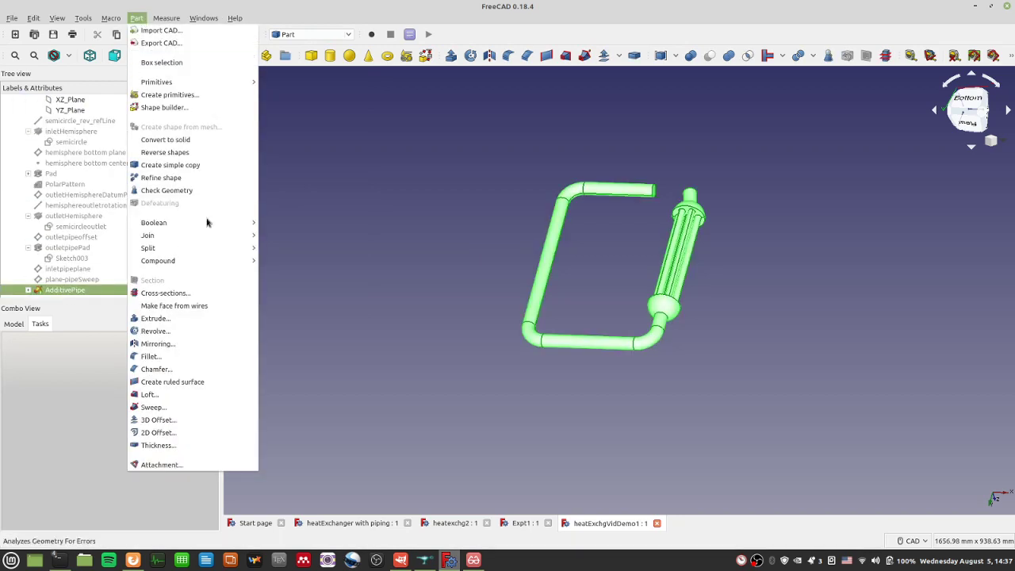
{"action": "left_click", "coordinate": [221, 172]}
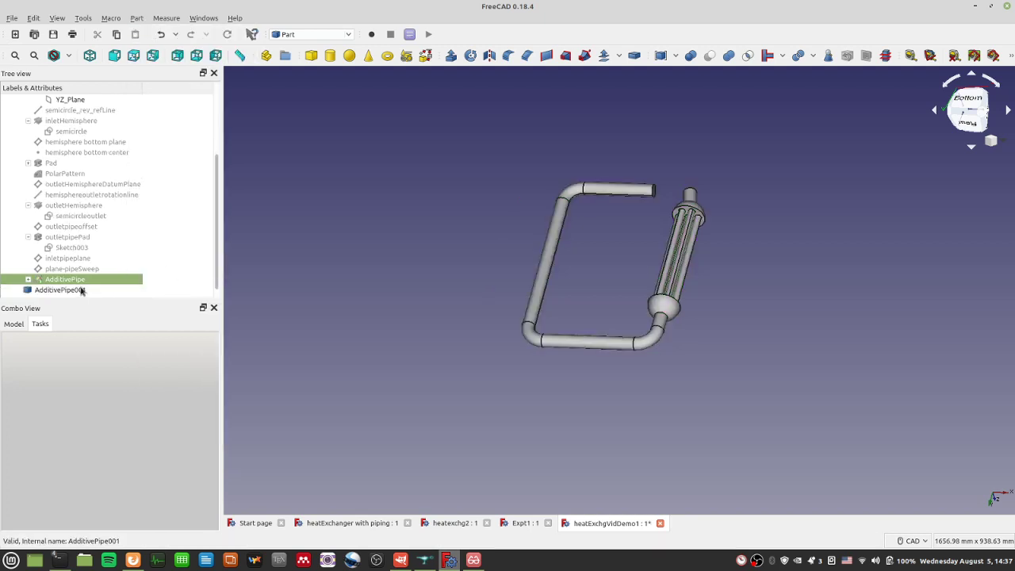
{"action": "left_click", "coordinate": [108, 291]}
{"action": "key", "text": "F2"}
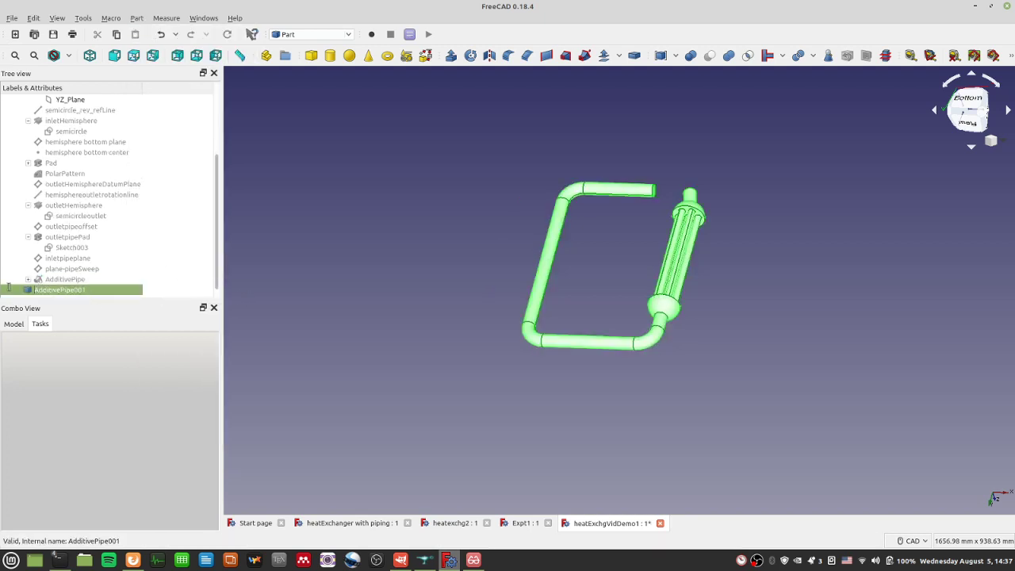
{"action": "type", "text": "heatExchgwithPipe"}
{"action": "key", "text": "Return"}
Step: Examine the copied heat exchanger and its piping from the bottom view, turned 180 degrees
{"action": "left_click", "coordinate": [956, 107]}
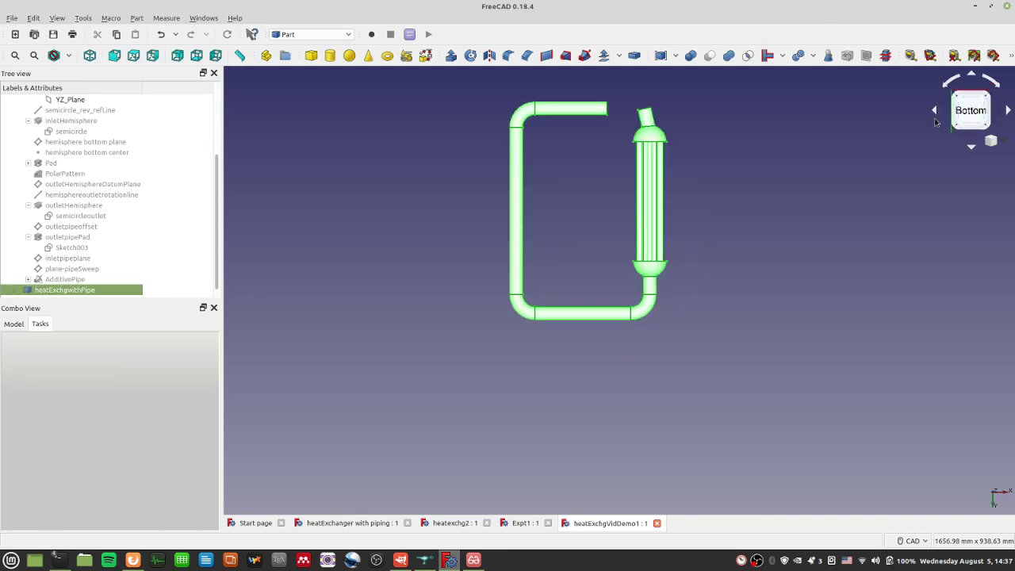
{"action": "left_click", "coordinate": [996, 84]}
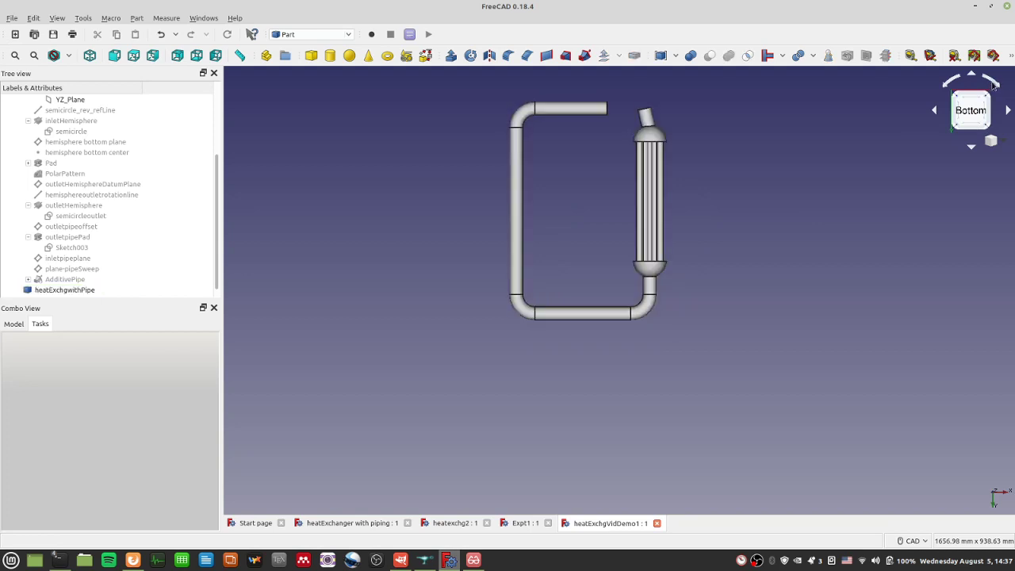
{"action": "left_click", "coordinate": [994, 85]}
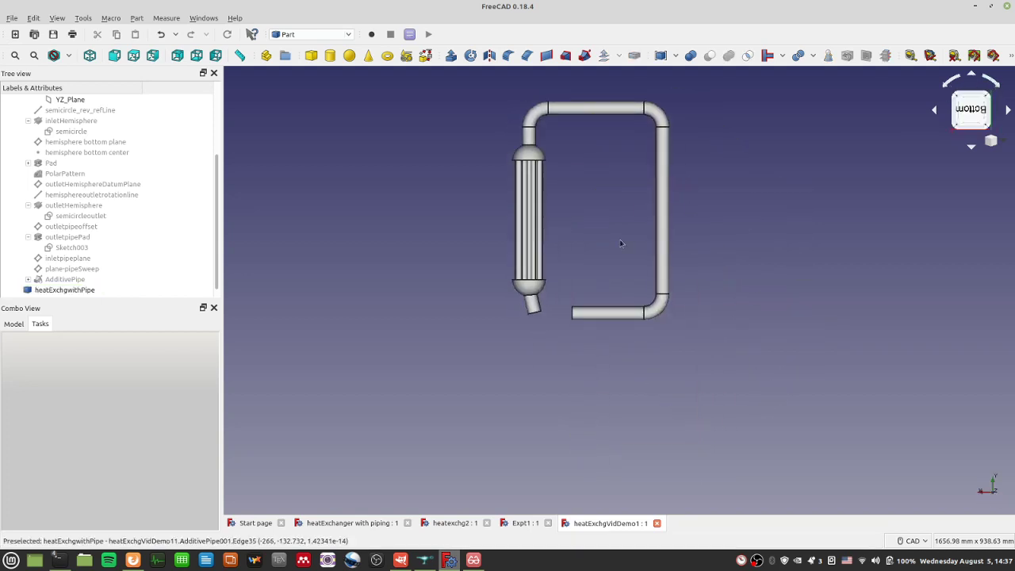
{"action": "scroll", "coordinate": [621, 244], "scroll_direction": "up", "scroll_amount": 5}
{"action": "scroll", "coordinate": [603, 220], "scroll_direction": "down", "scroll_amount": 3}
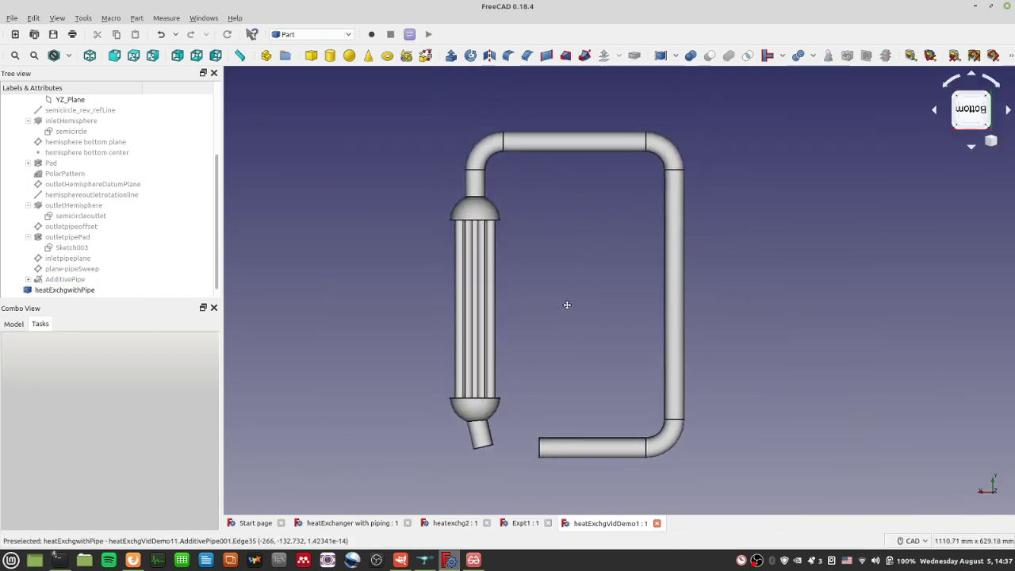
{"action": "middle_click_drag", "start_coordinate": [566, 305], "coordinate": [564, 314]}
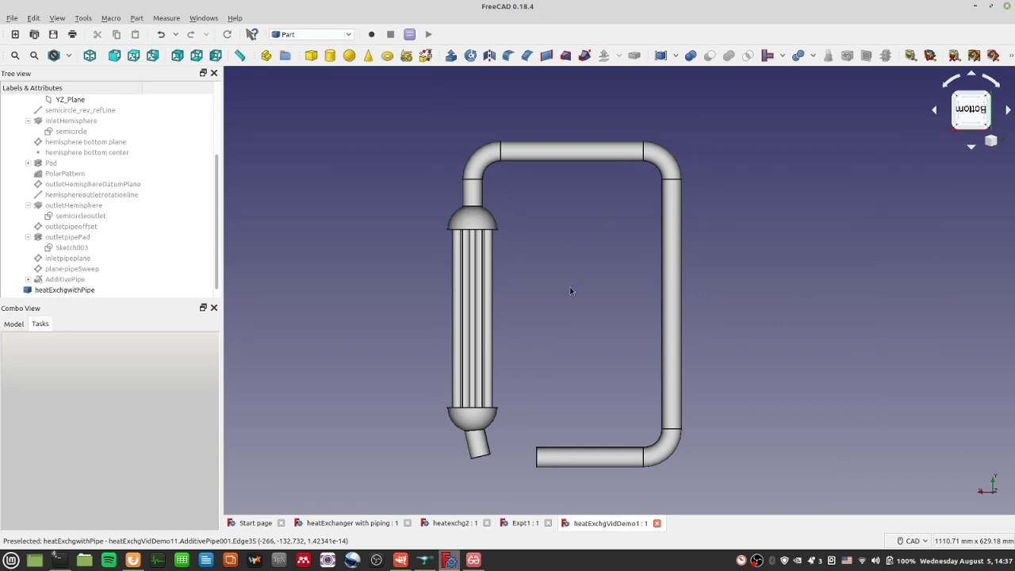